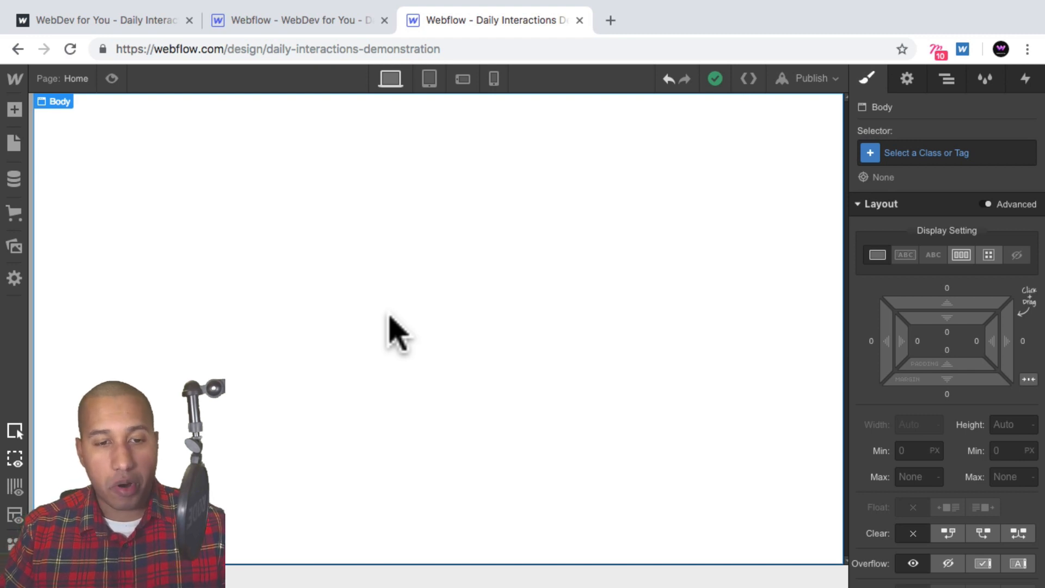
# - Create the class d-32-body and apply it to the page's Body element
pyautogui.click(913, 154)
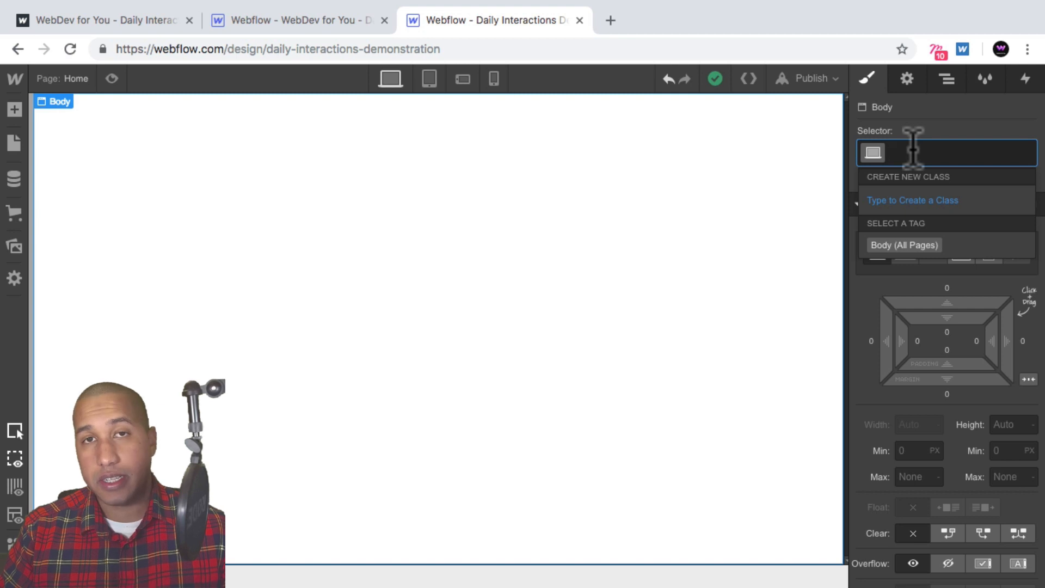
pyautogui.write('d-')
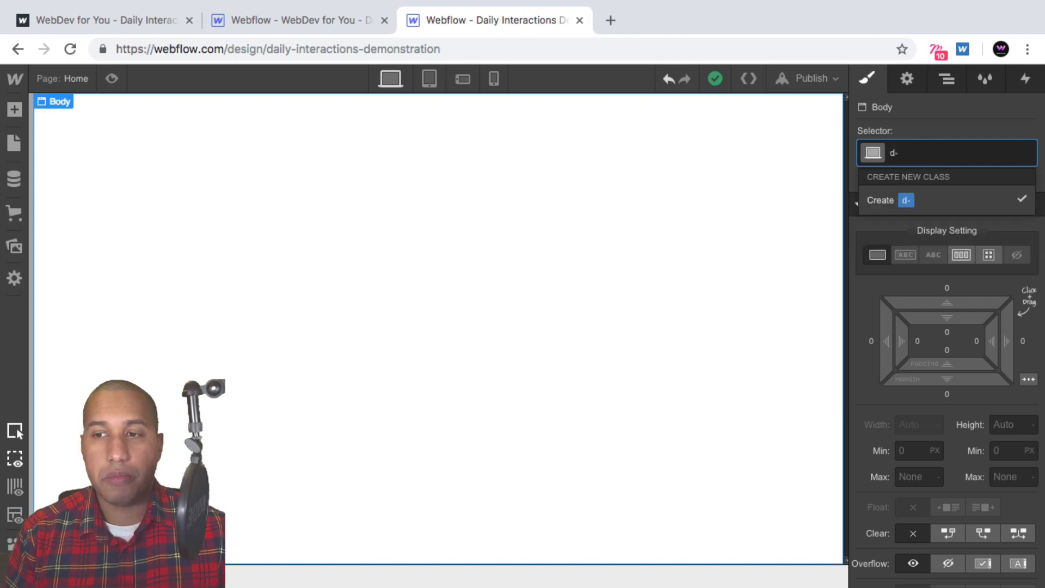
pyautogui.write('32')
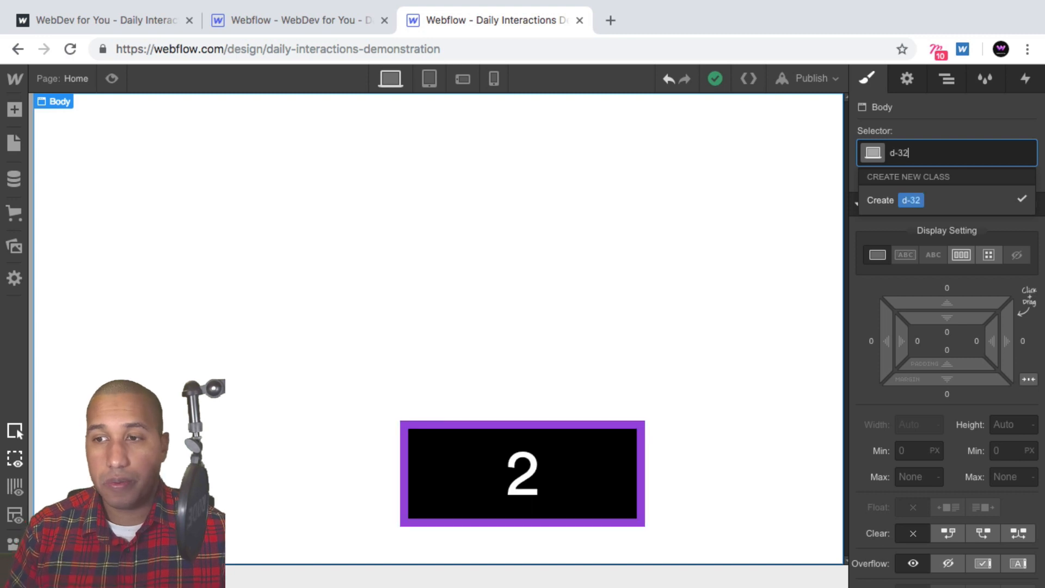
pyautogui.write('-body')
pyautogui.press('Return')
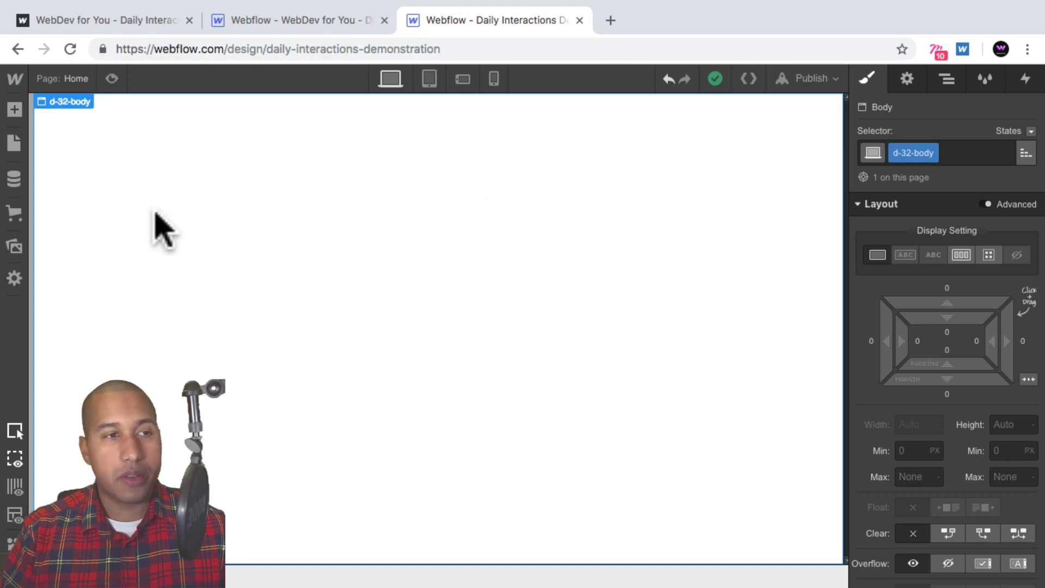
# - Add a Section element to the page body and give it the new class d-32-section
pyautogui.click(13, 108)
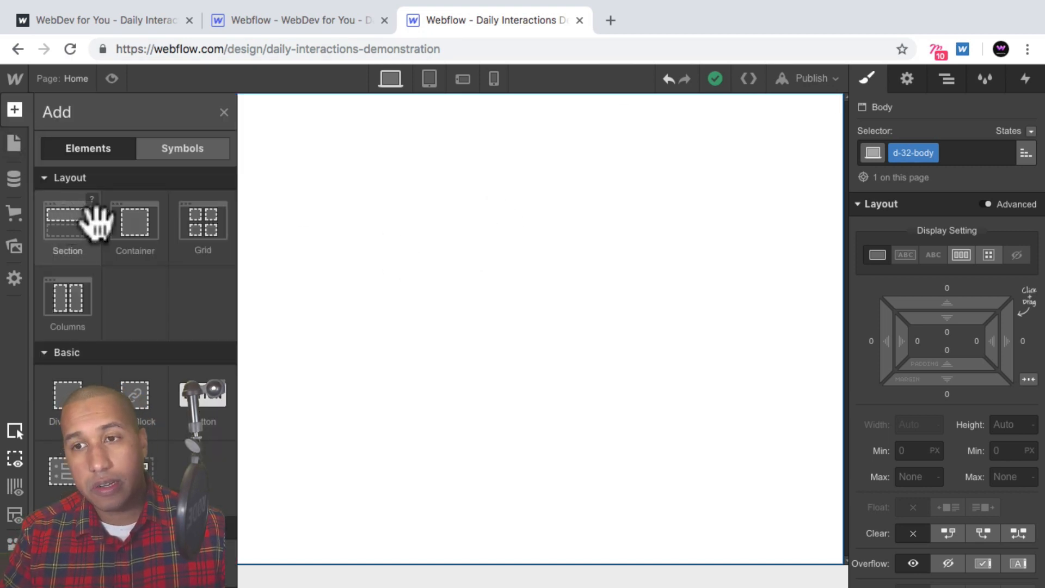
pyautogui.moveTo(98, 222); pyautogui.dragTo(490, 275)
pyautogui.click(907, 151)
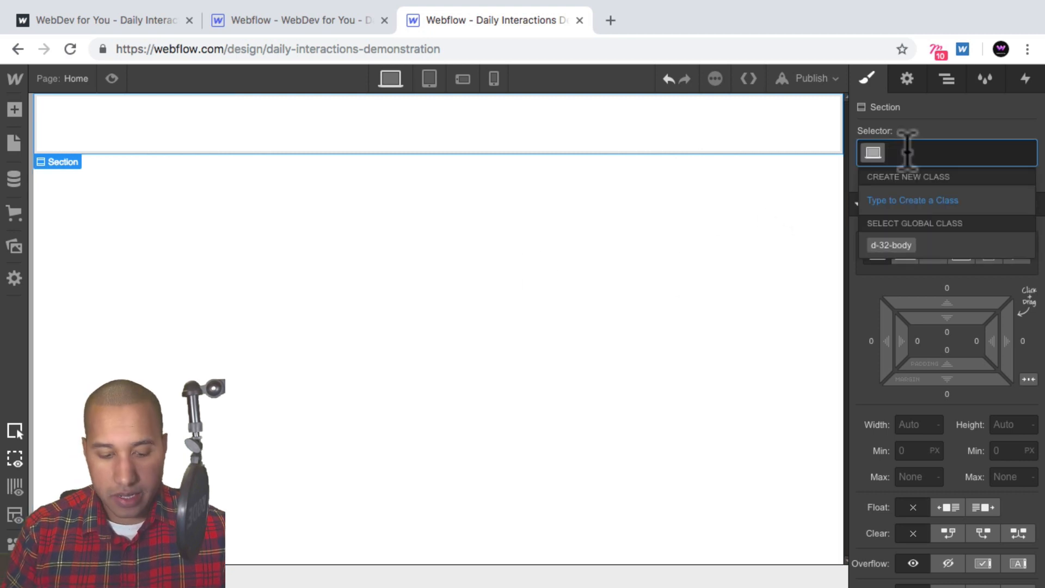
pyautogui.write('d-32')
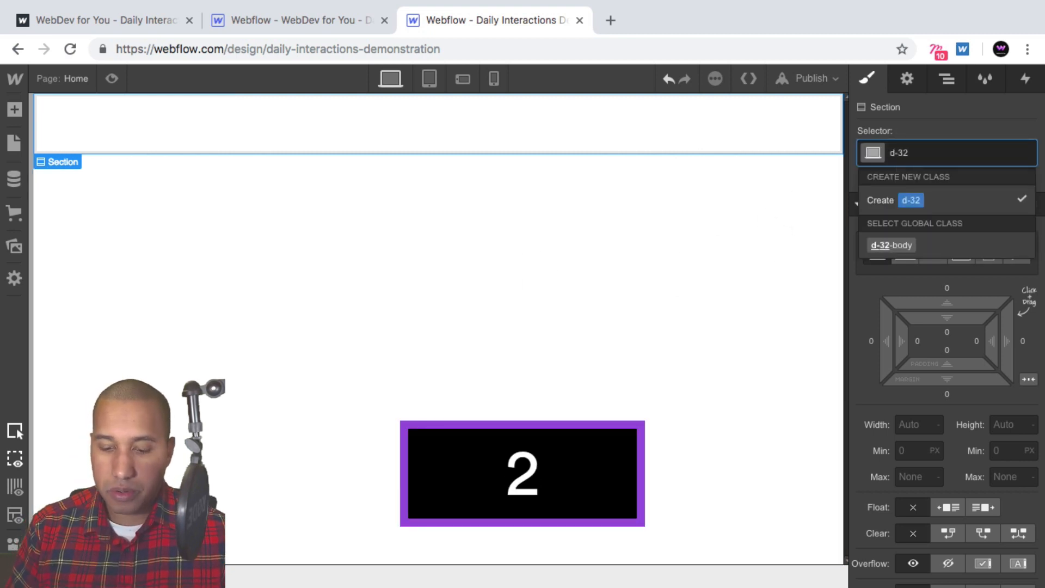
pyautogui.write('-section')
pyautogui.press('Return')
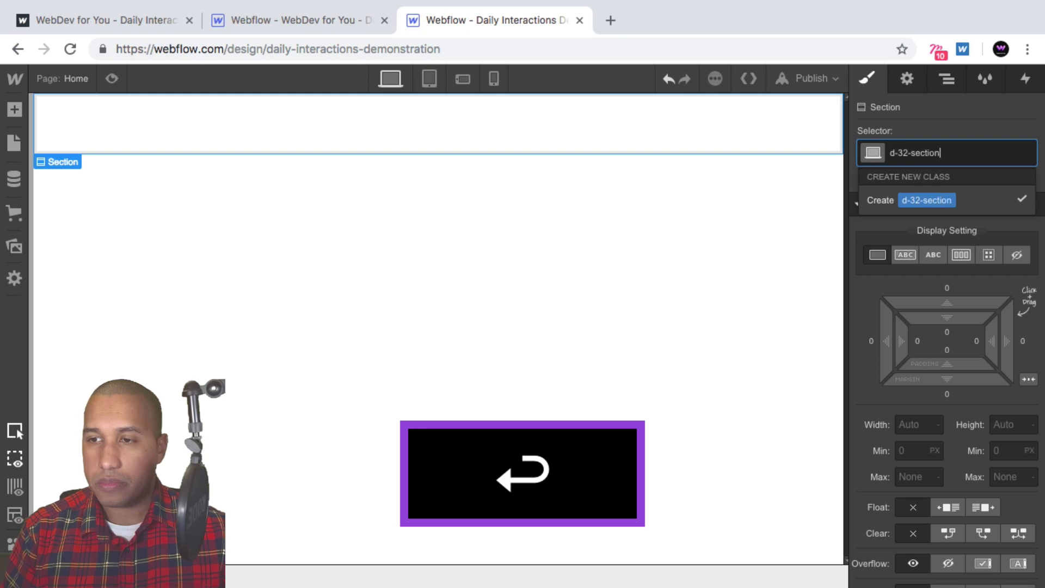
# - Set the section's height to 100 VH and make it a horizontal flex layout with justify and align both centered
pyautogui.click(1002, 424)
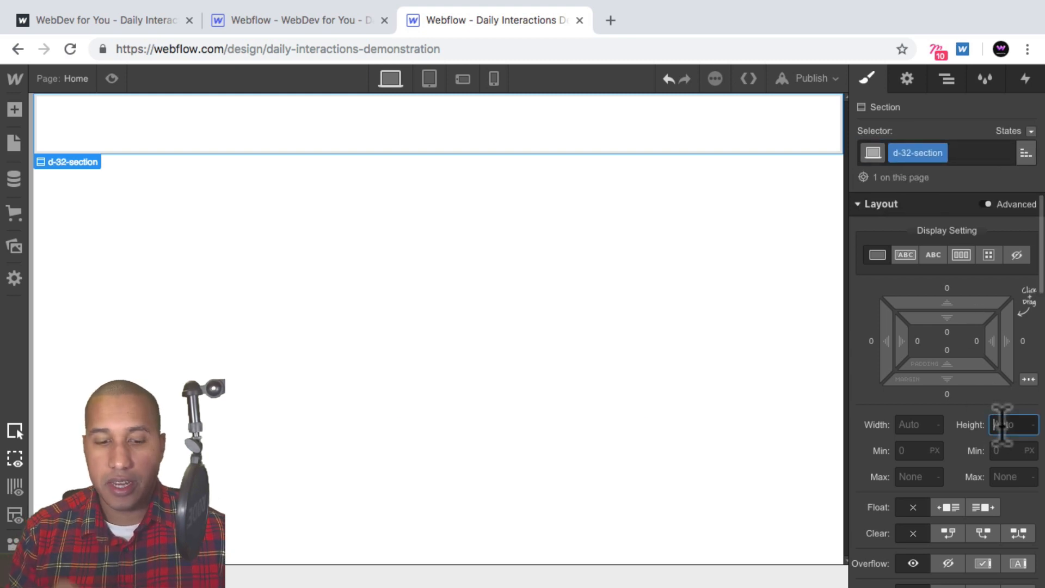
pyautogui.write('100vh')
pyautogui.press('Return')
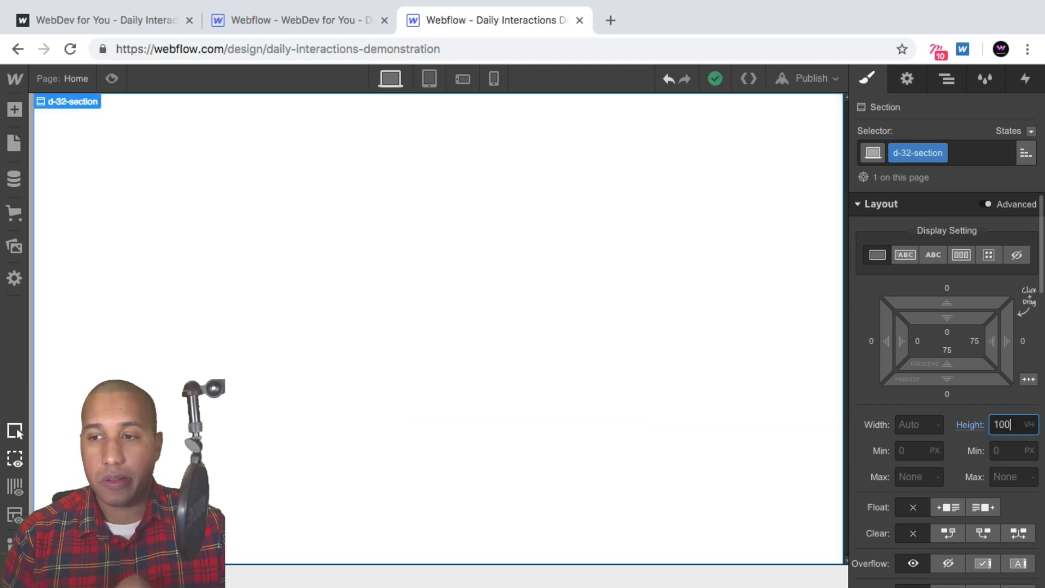
pyautogui.click(960, 254)
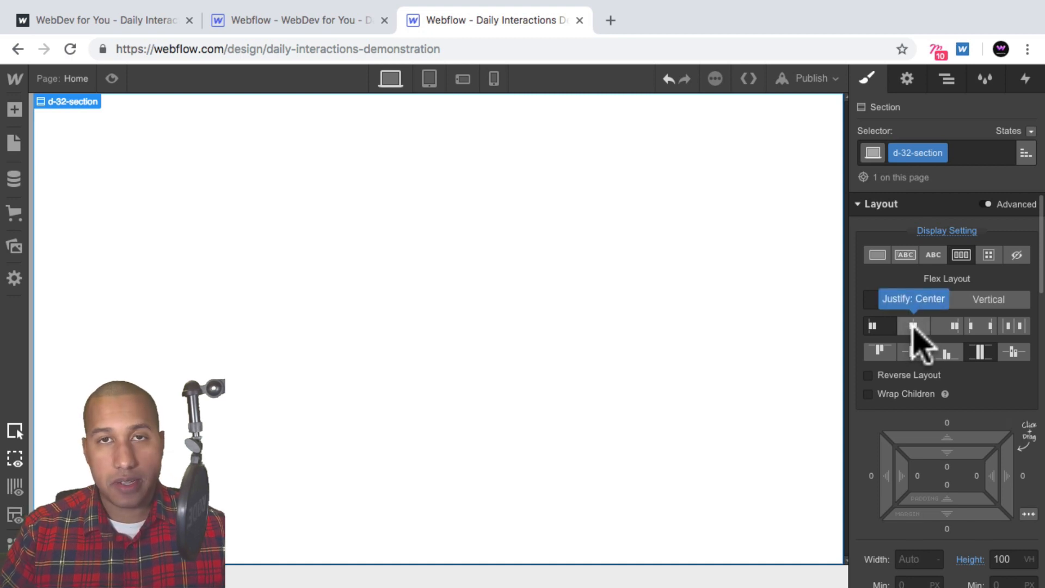
pyautogui.click(913, 327)
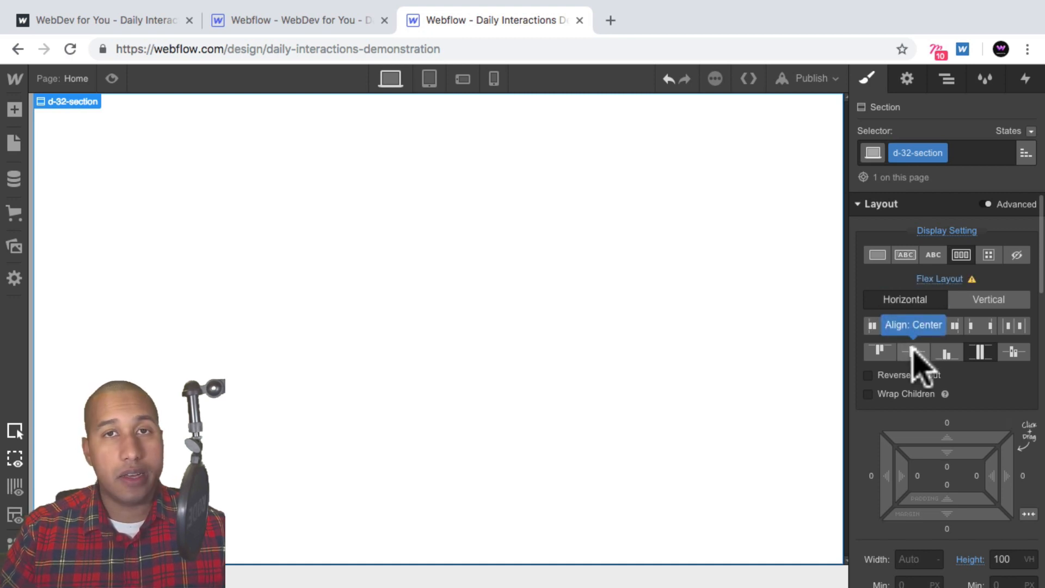
pyautogui.click(913, 353)
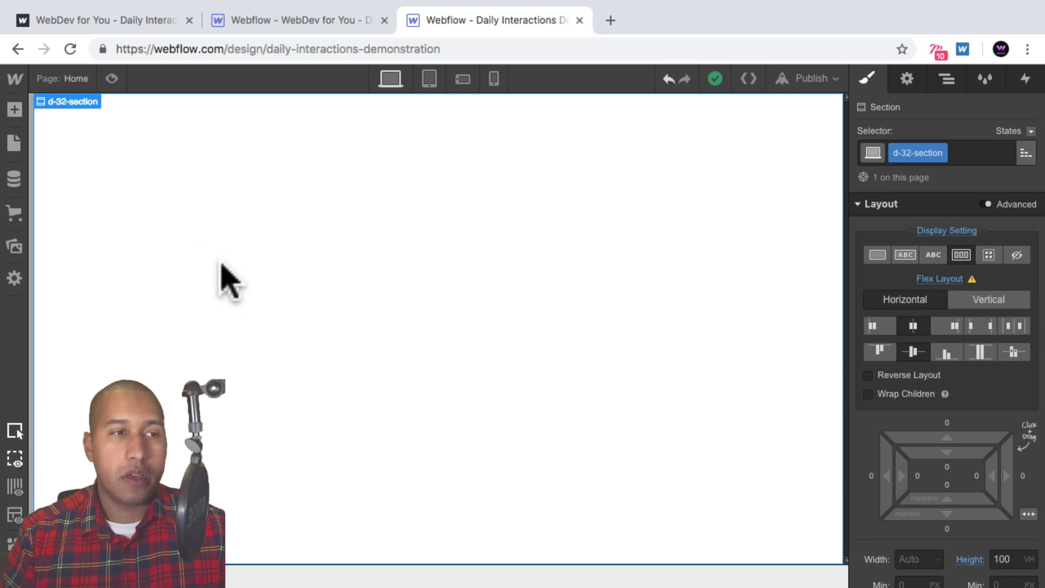
# - Add a Div Block inside the section and give it the new class d-32-menu-wrapper
pyautogui.click(15, 110)
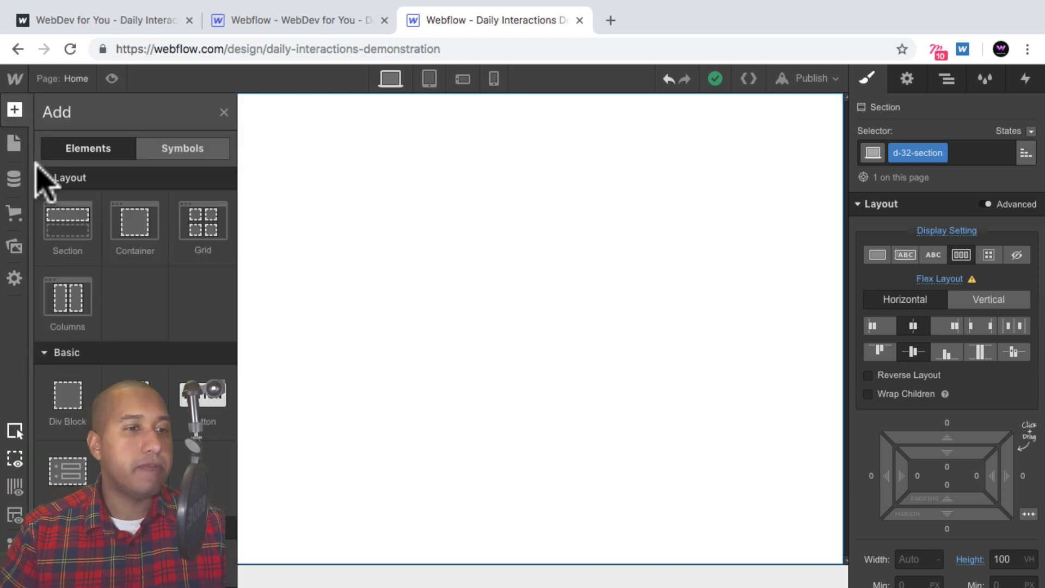
pyautogui.click(68, 392)
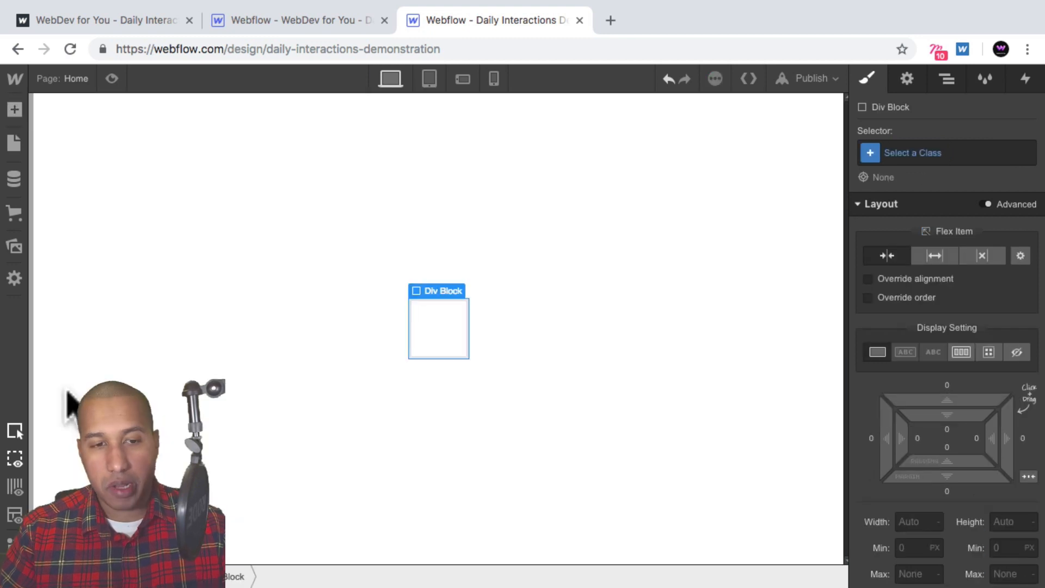
pyautogui.click(939, 153)
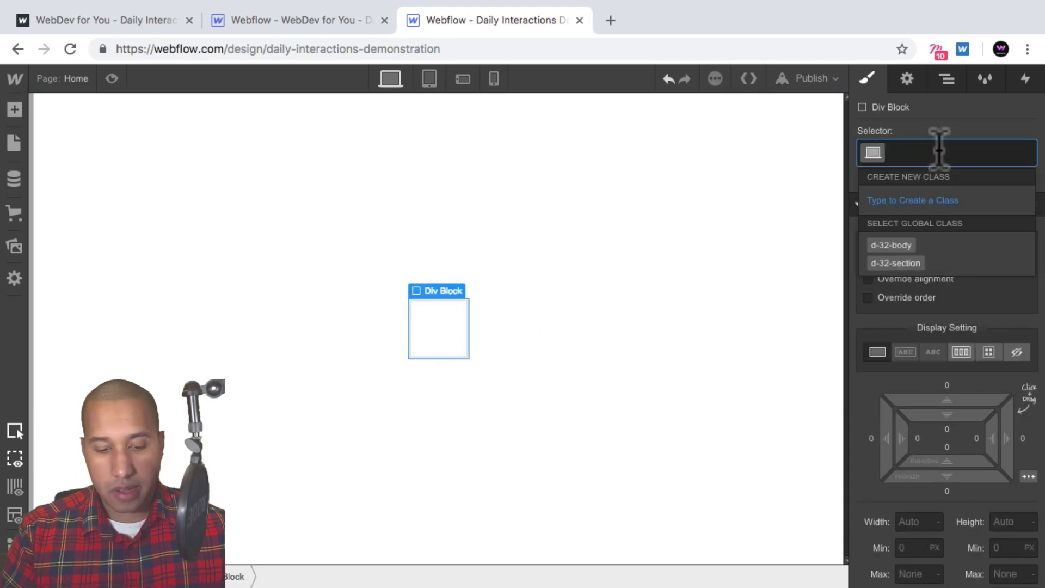
pyautogui.write('d-32-men')
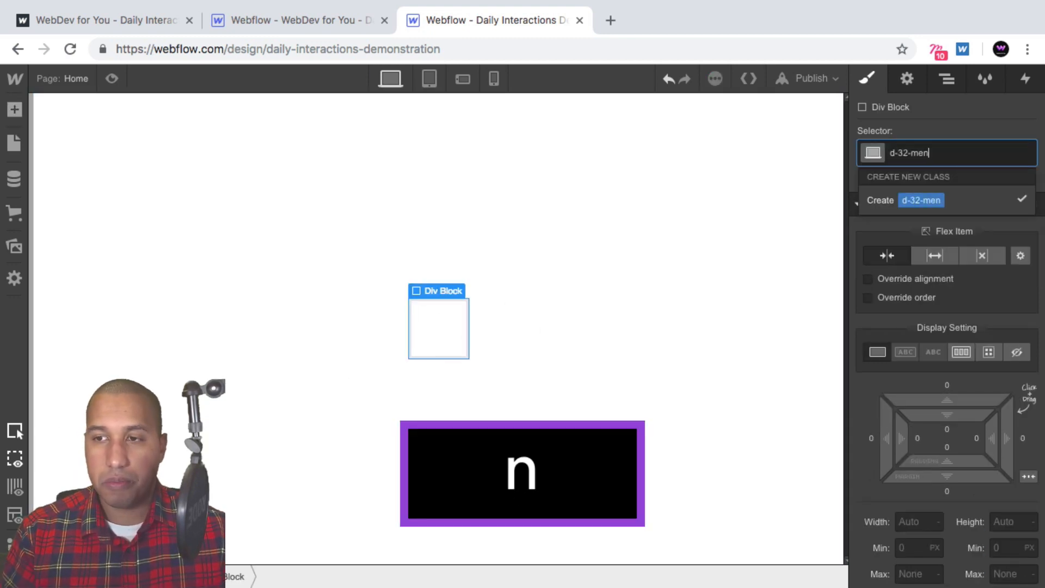
pyautogui.write('u-wrapp')
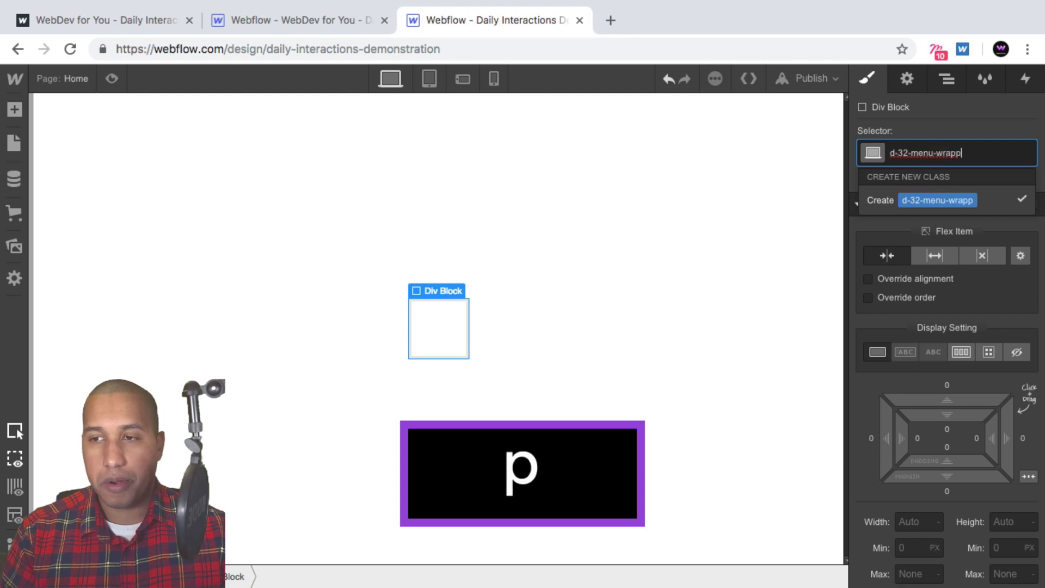
pyautogui.write('er')
pyautogui.press('Return')
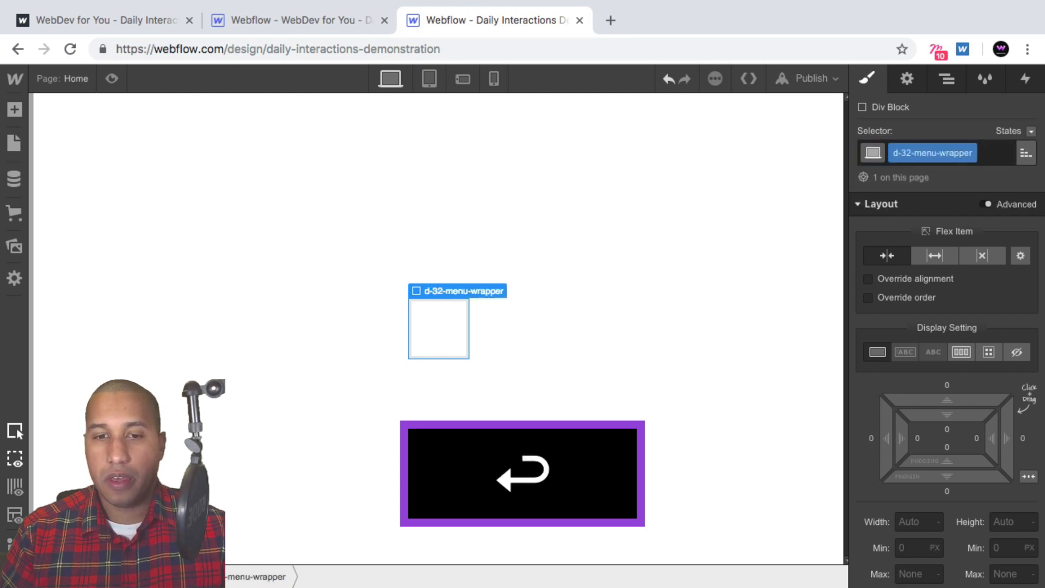
# - Change the HTML tag of the d-32-menu-wrapper div block to Nav and return to its style settings
pyautogui.click(909, 82)
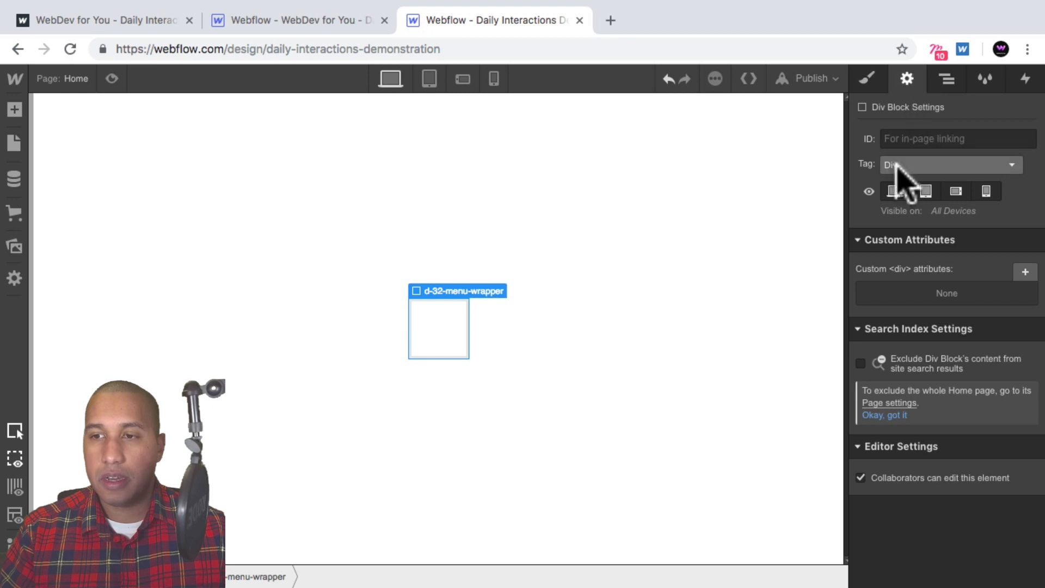
pyautogui.click(914, 166)
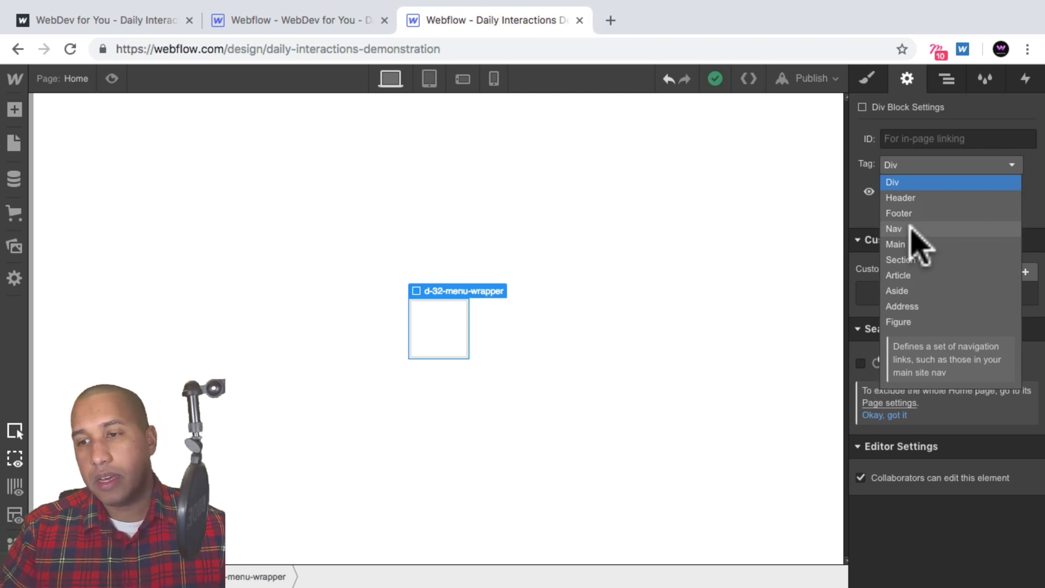
pyautogui.click(904, 229)
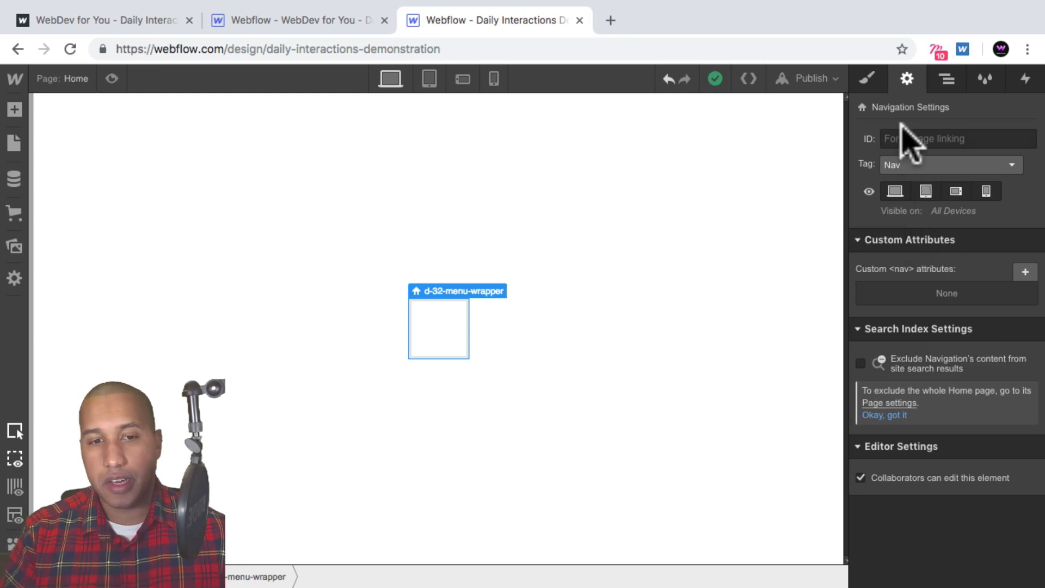
pyautogui.click(870, 79)
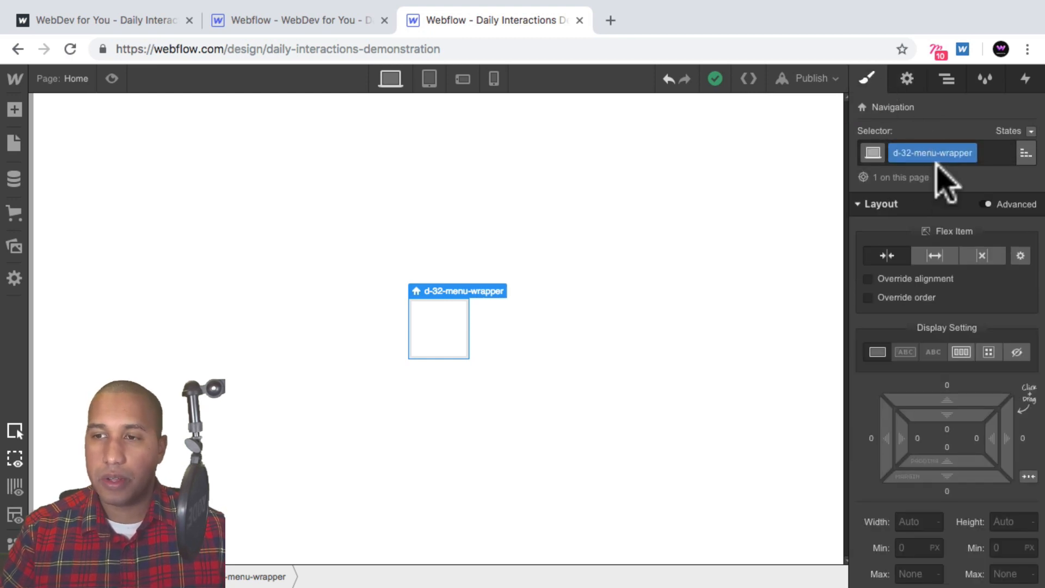
# - Add a Link Block inside the menu wrapper and give it the new class d-32-link-block
pyautogui.click(15, 109)
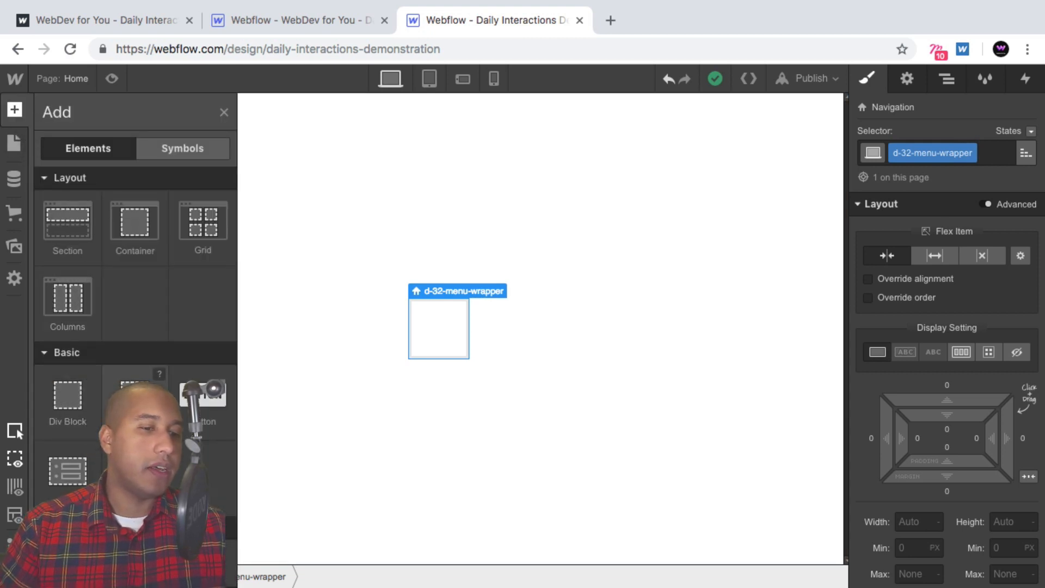
pyautogui.click(135, 403)
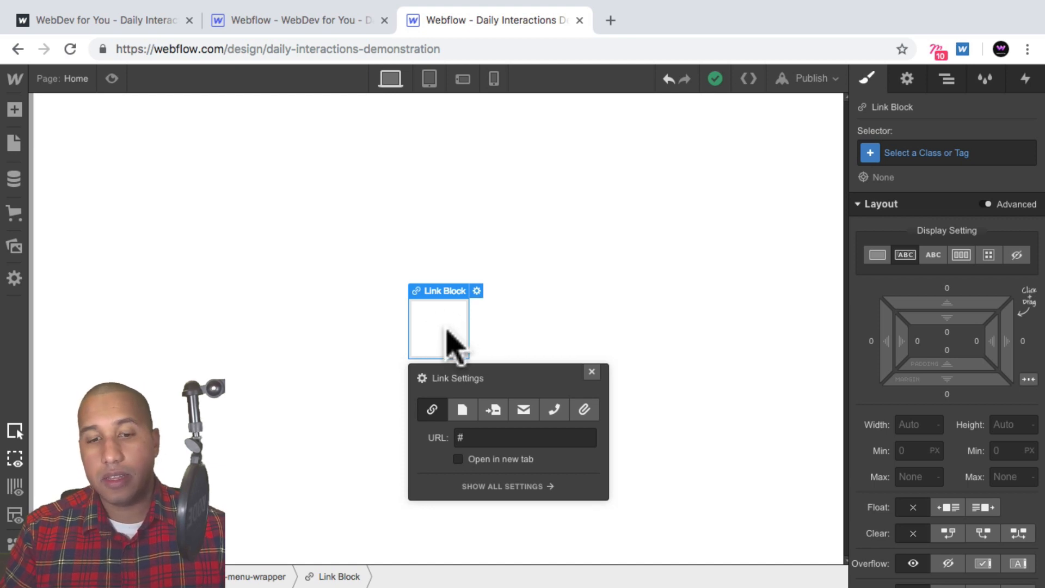
pyautogui.click(917, 153)
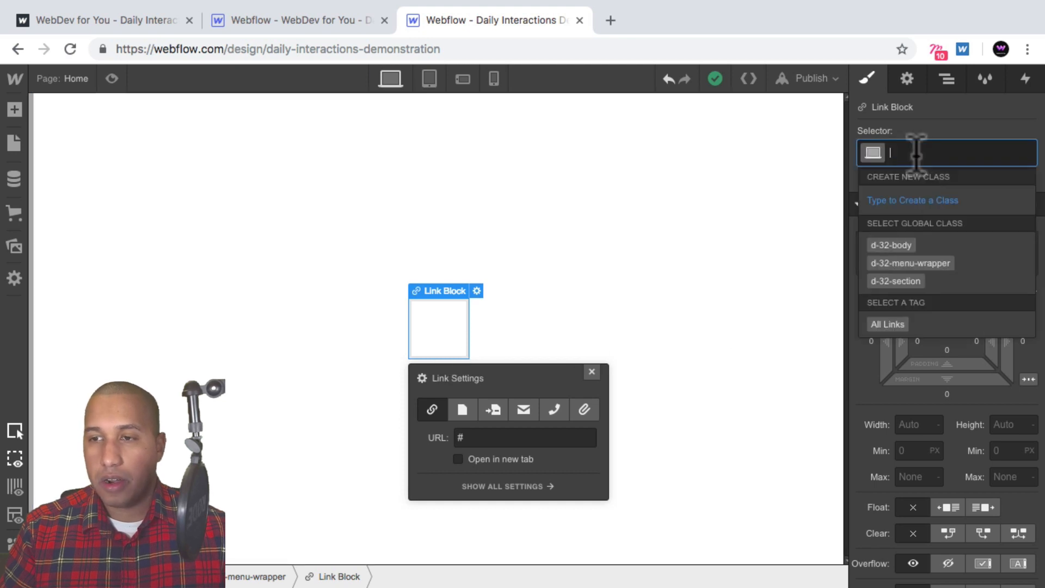
pyautogui.write('d-32-')
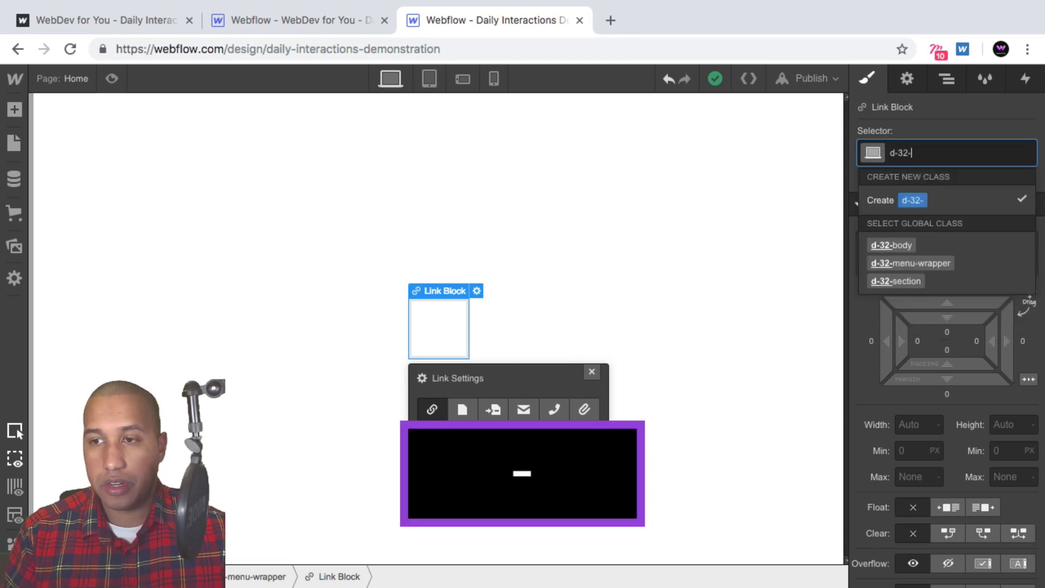
pyautogui.write('link-block')
pyautogui.press('Return')
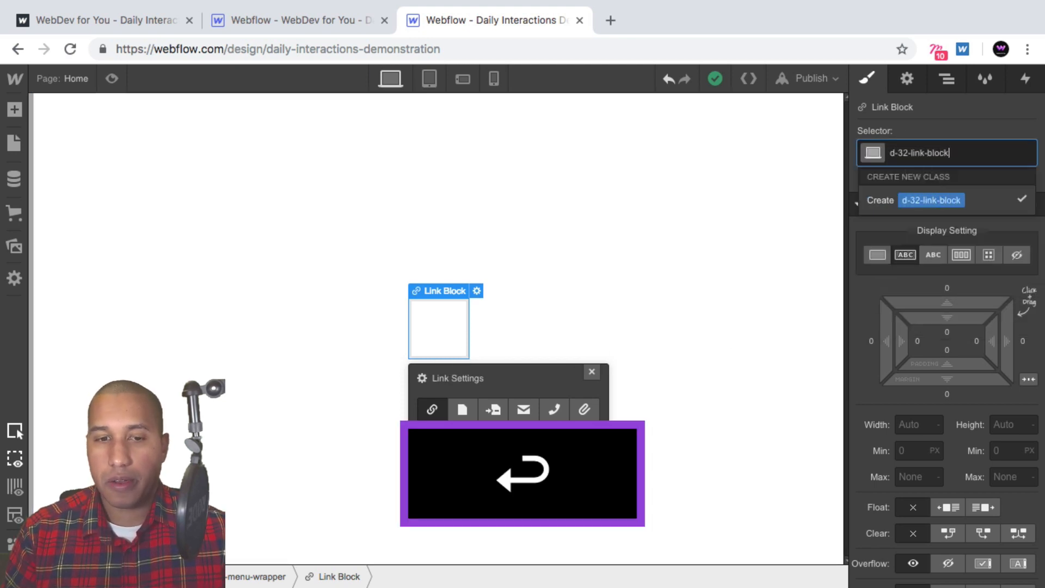
# - Set the link block's position to Relative and its display to horizontal Flex with justify and align centered
pyautogui.scroll(-3, 1019, 374)
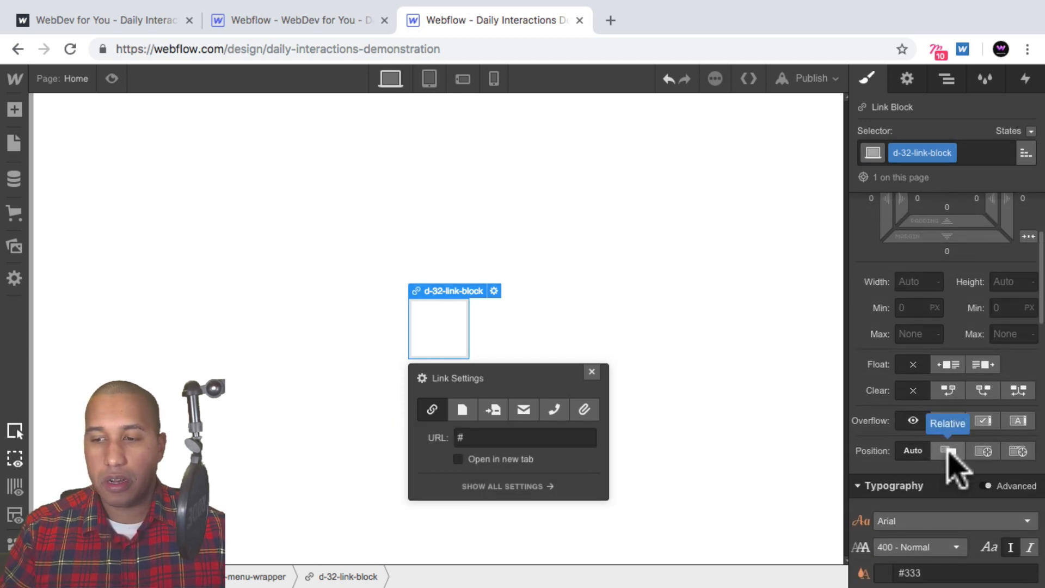
pyautogui.click(949, 450)
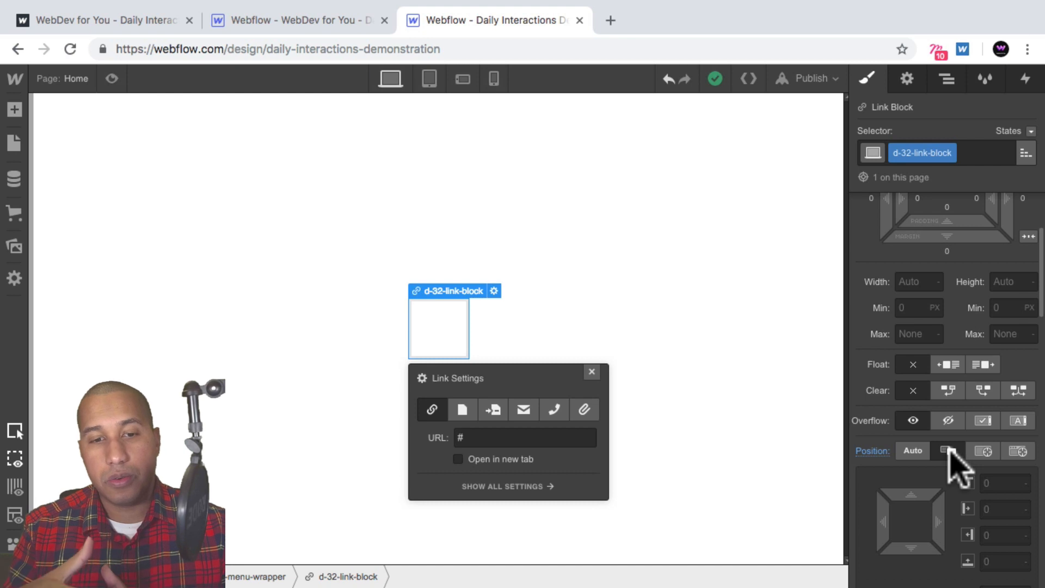
pyautogui.scroll(5, 966, 412)
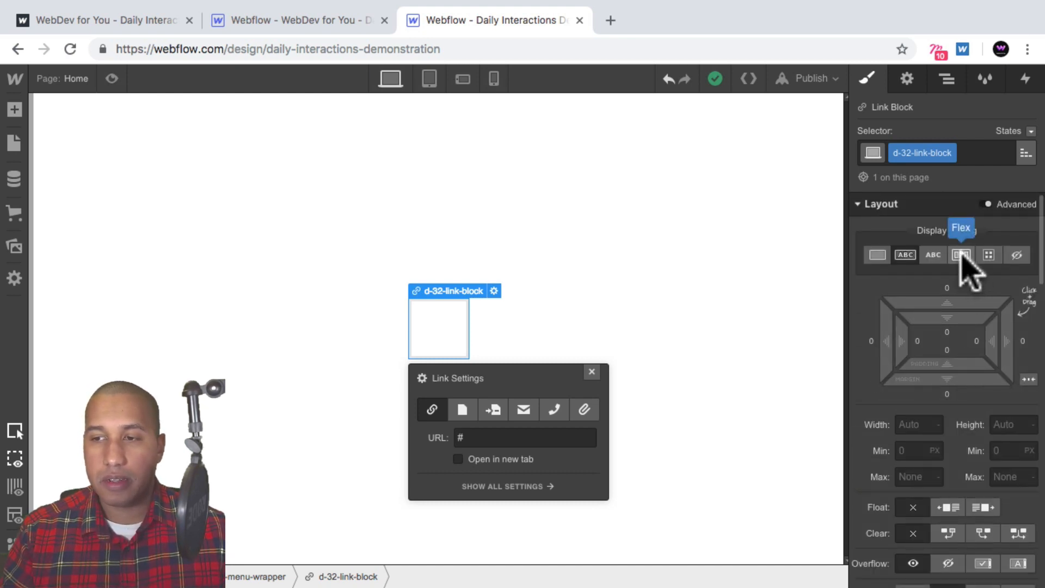
pyautogui.click(961, 255)
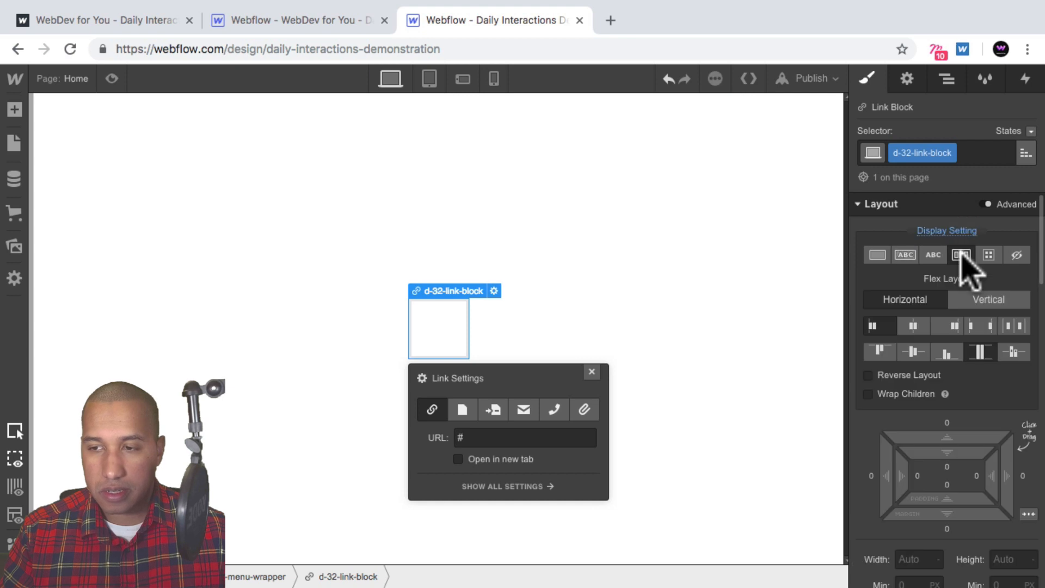
pyautogui.click(915, 324)
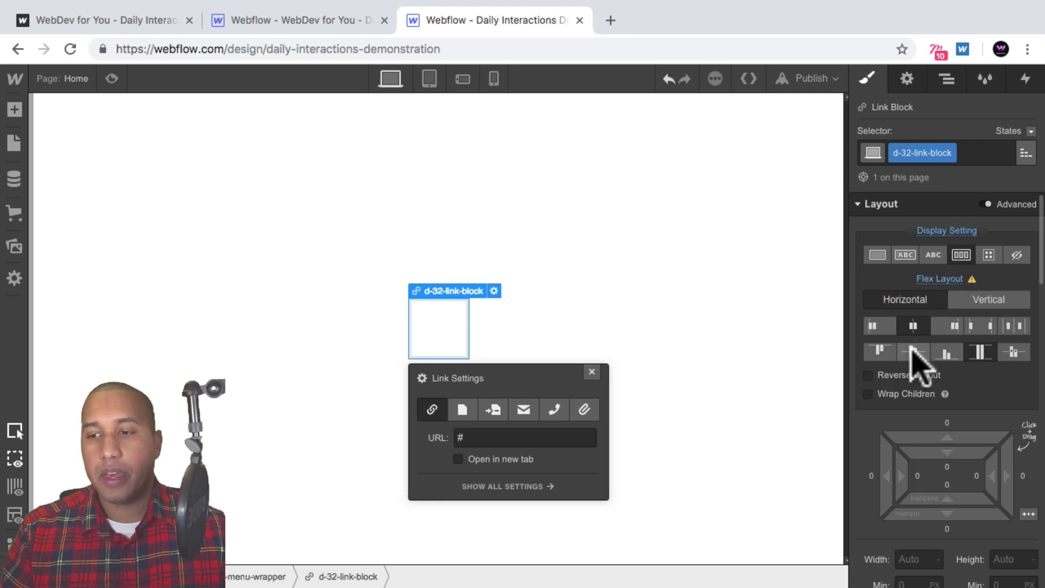
pyautogui.click(914, 352)
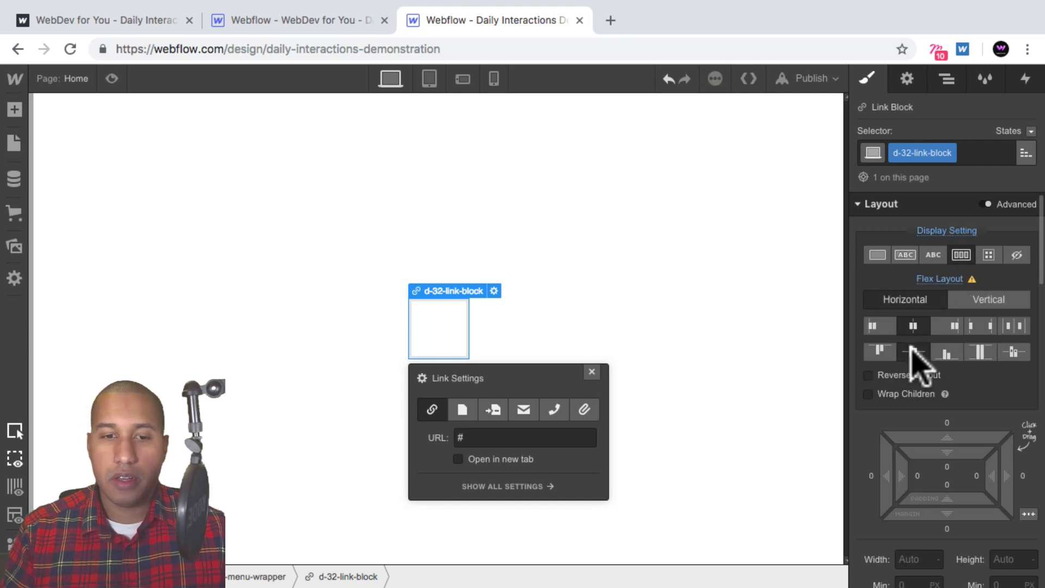
# - Add a Div Block inside the link block and give it the new class d-32-circle-1
pyautogui.click(9, 109)
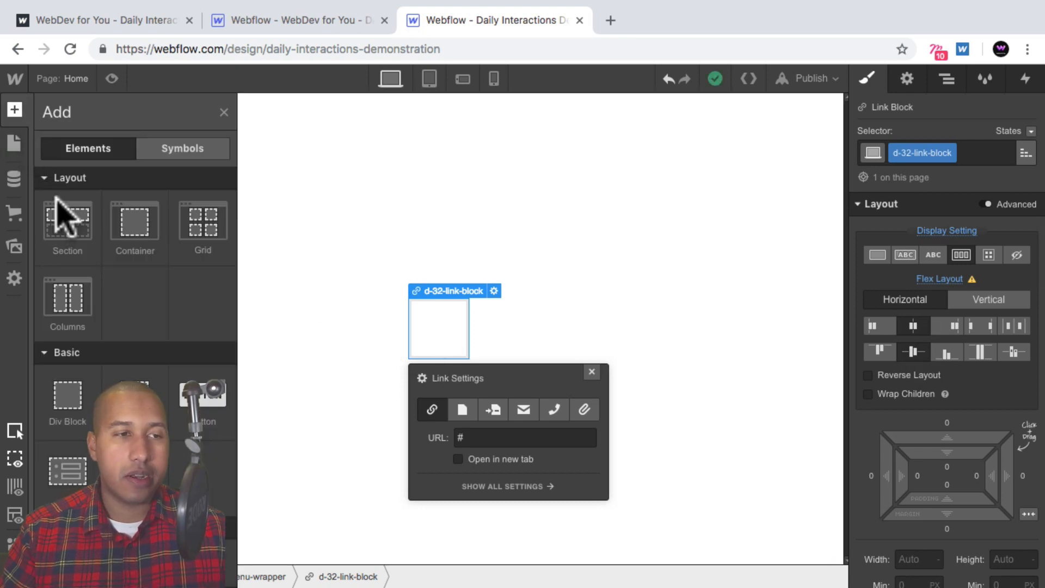
pyautogui.click(70, 402)
pyautogui.click(911, 153)
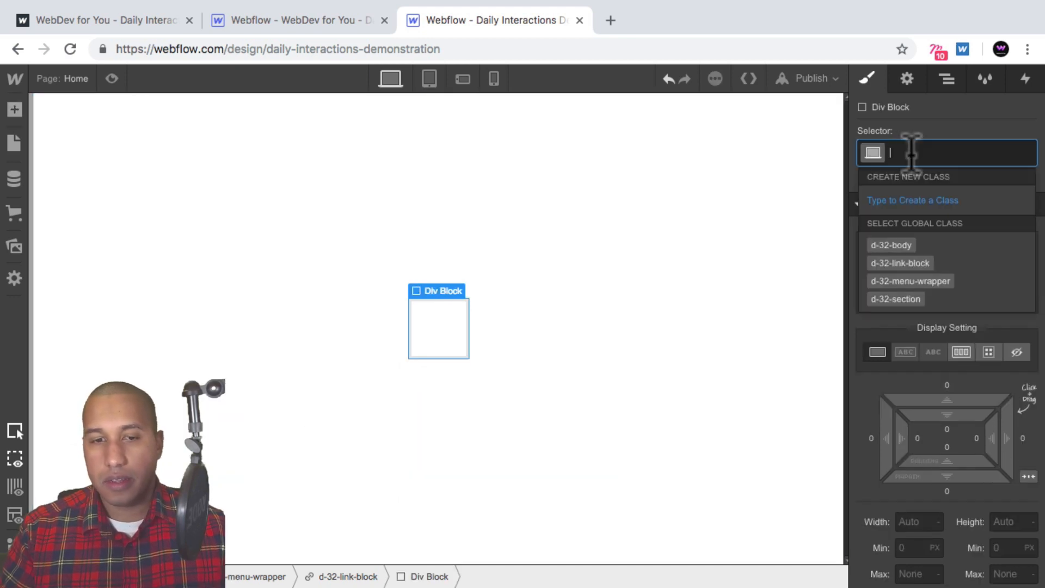
pyautogui.write('d-32-')
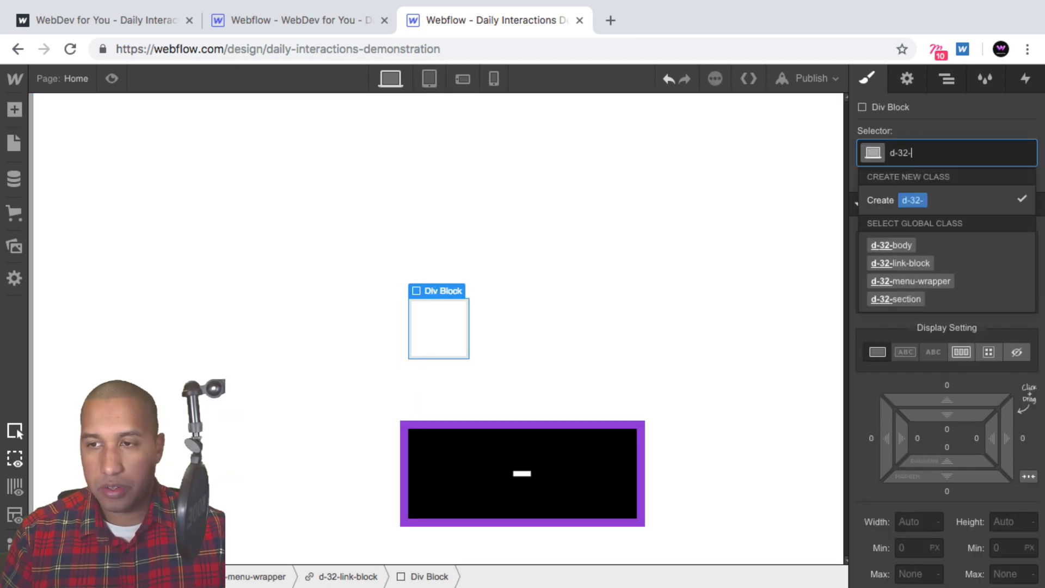
pyautogui.write('circle-1')
pyautogui.press('Return')
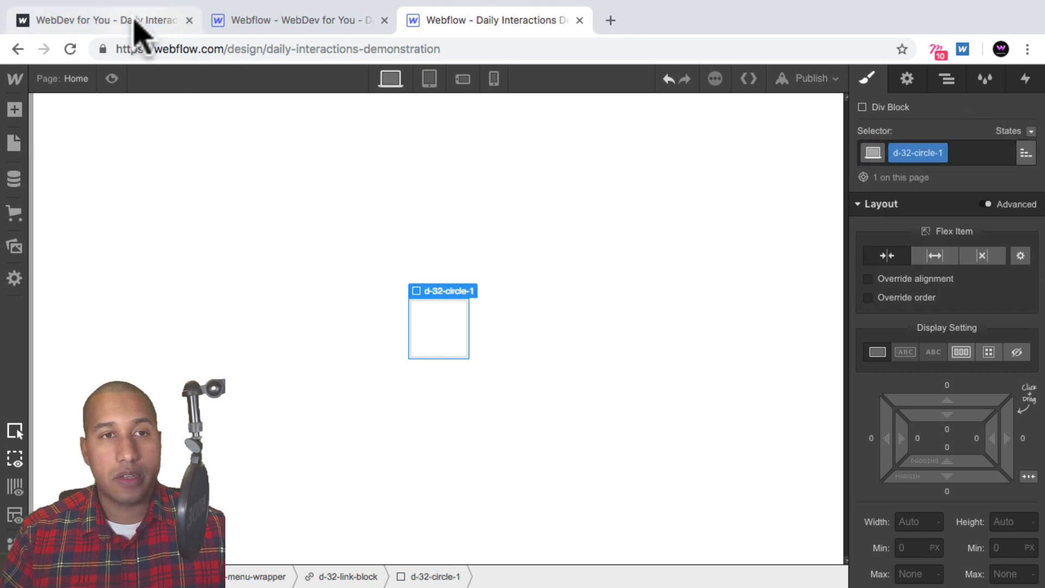
# - Examine the menu item hover animation on the published Demo 32 page and return to the demonstration project
pyautogui.moveTo(207, 2)
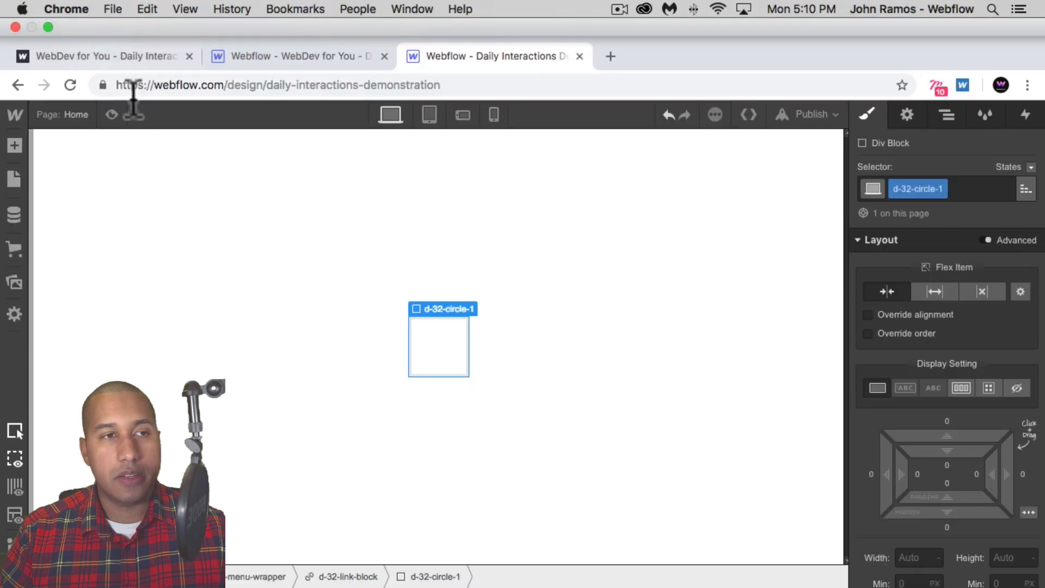
pyautogui.click(118, 22)
pyautogui.click(345, 325)
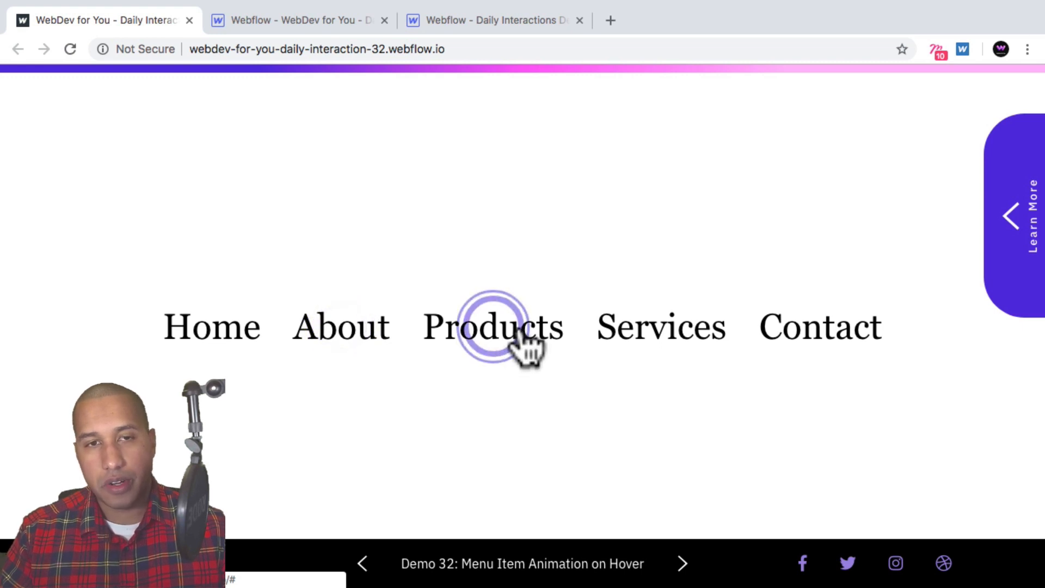
pyautogui.click(462, 23)
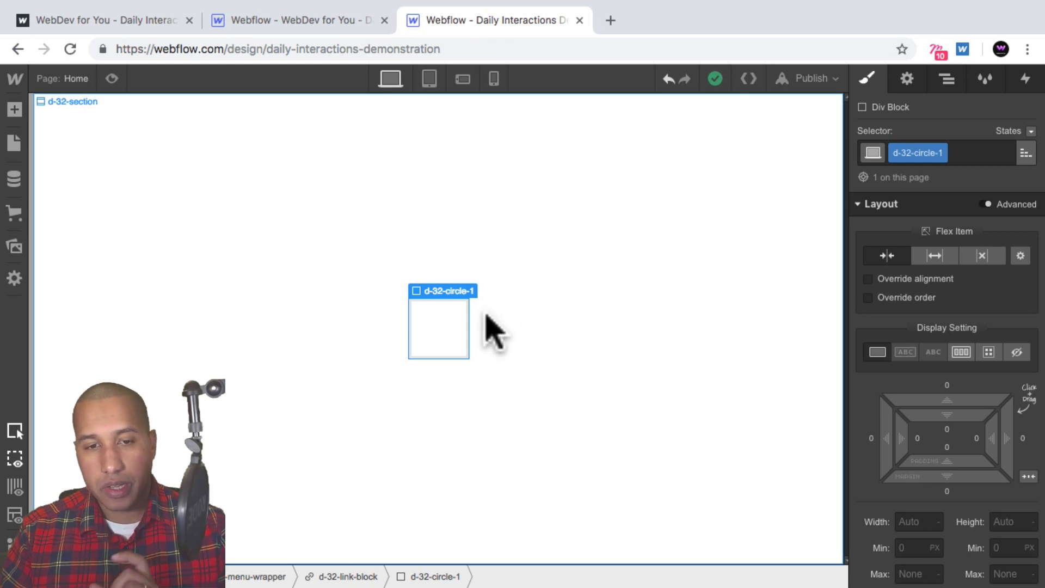
# - Open the width setting of the d-32-circle-1 div block for editing
pyautogui.scroll(-2, 1003, 251)
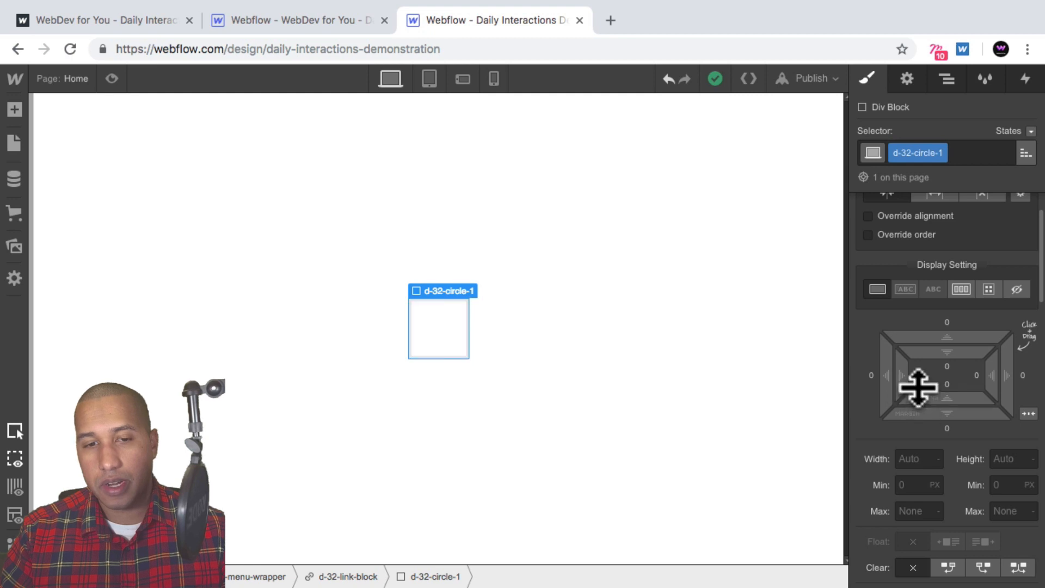
pyautogui.scroll(-1, 925, 381)
pyautogui.click(913, 416)
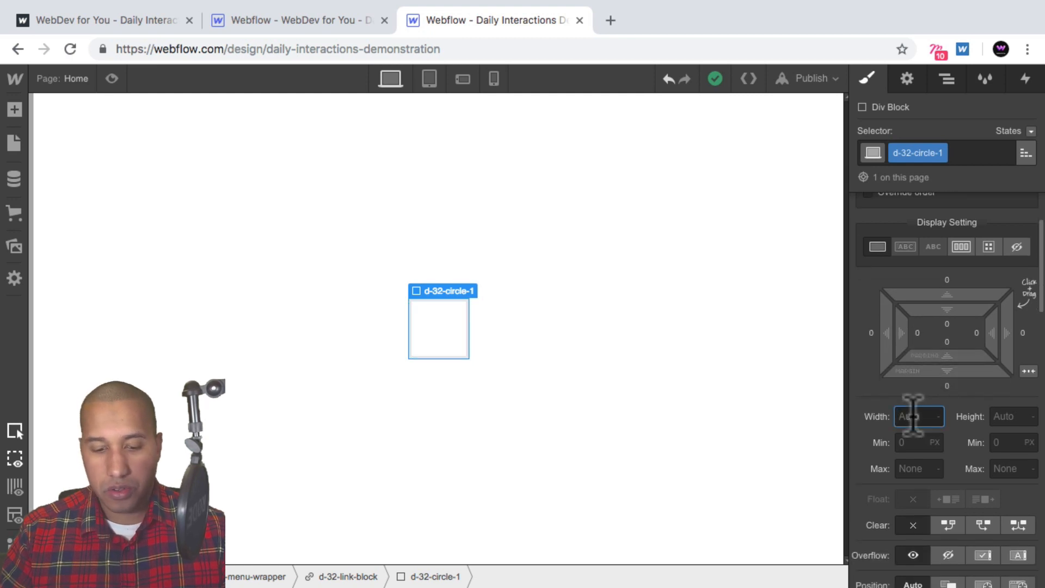
# - Check the size and position settings of d-32-circle-1 in the finished webdev-for-you-daily-interaction-32 project and return to the demonstration project
pyautogui.click(303, 21)
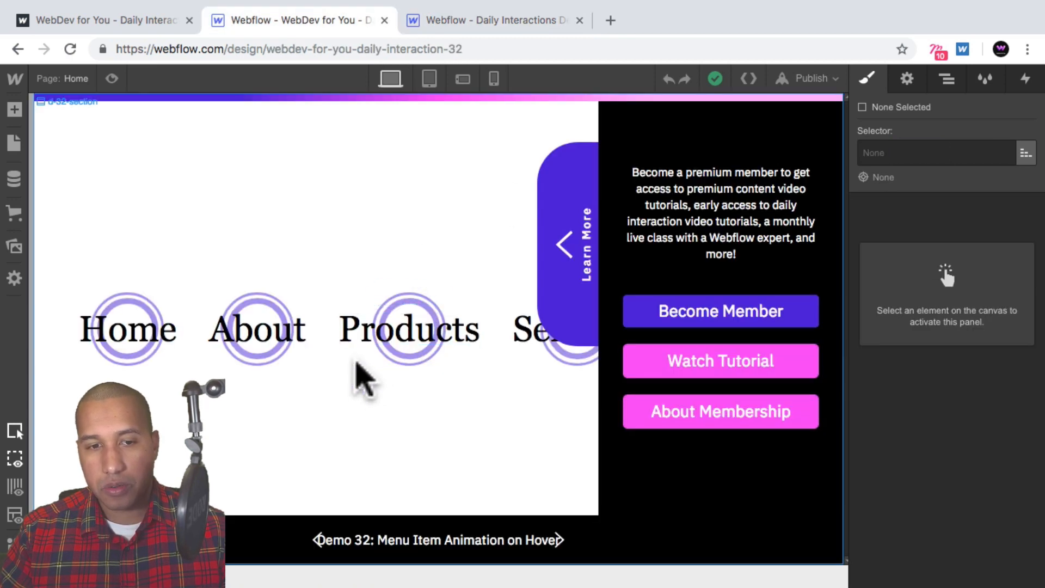
pyautogui.click(267, 325)
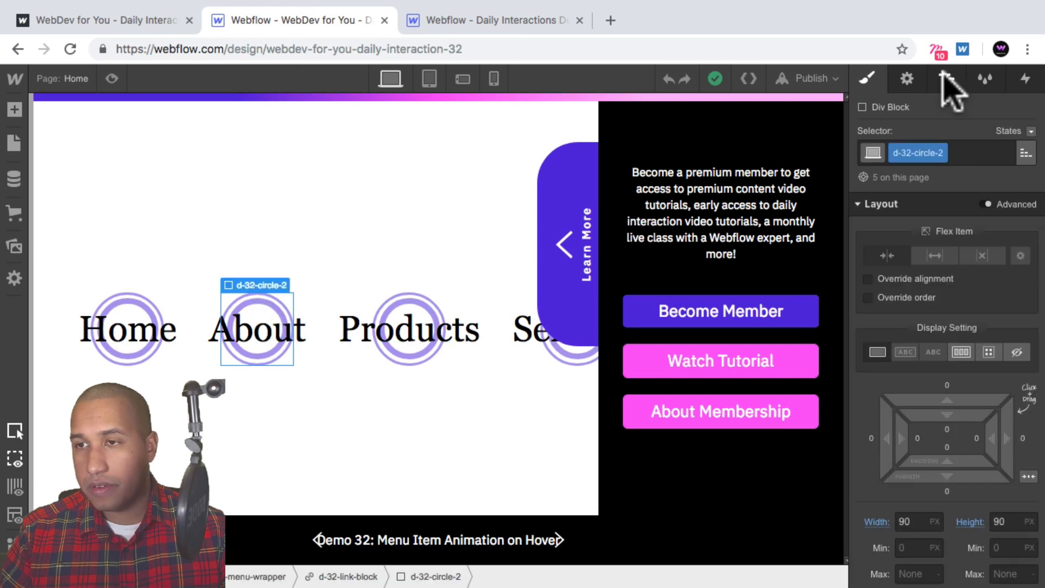
pyautogui.click(947, 80)
pyautogui.click(950, 275)
pyautogui.click(868, 78)
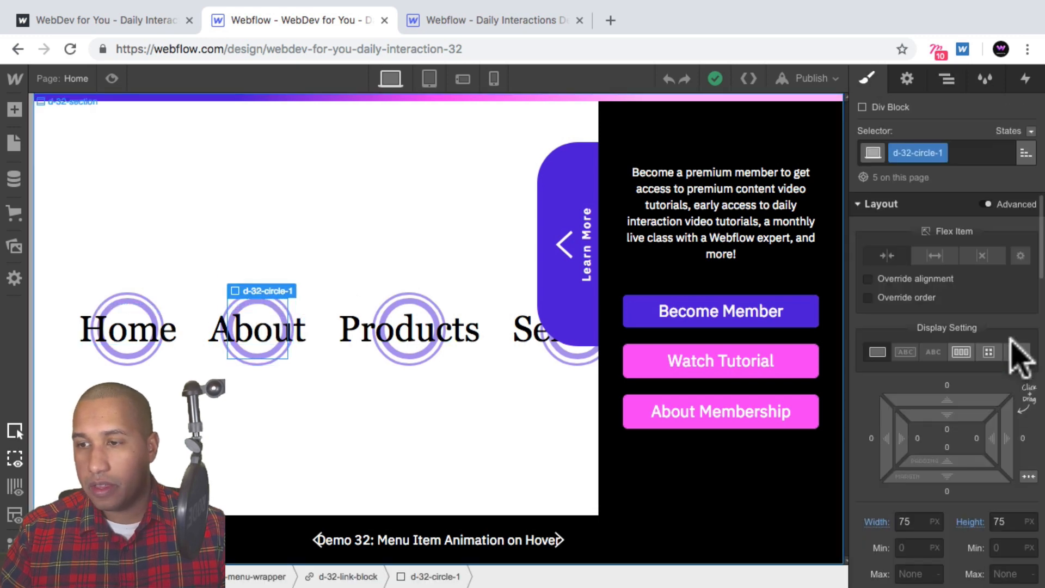
pyautogui.scroll(-3, 1017, 353)
pyautogui.scroll(-5, 1013, 343)
pyautogui.scroll(8, 1017, 343)
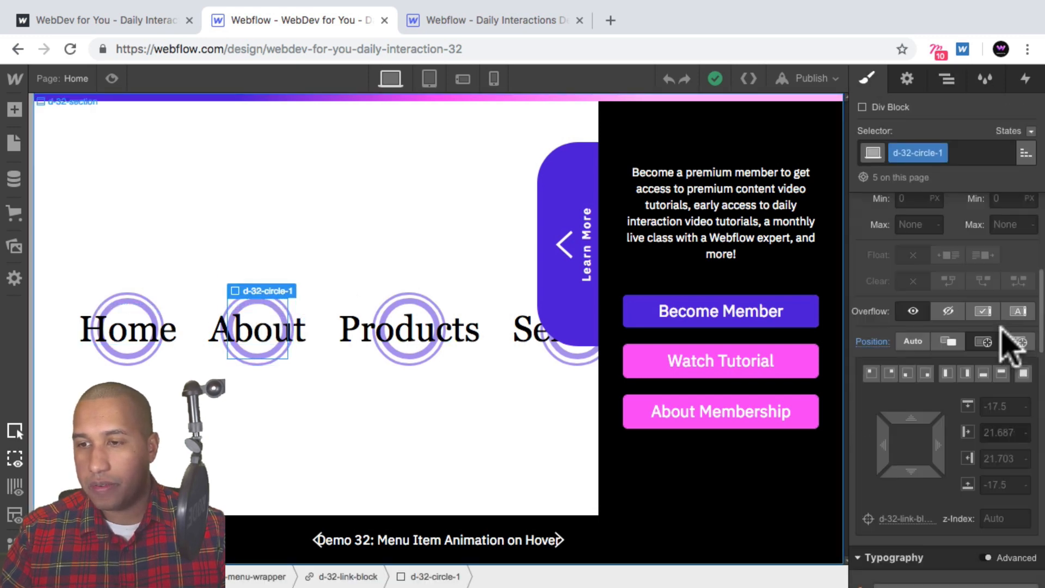
pyautogui.click(467, 22)
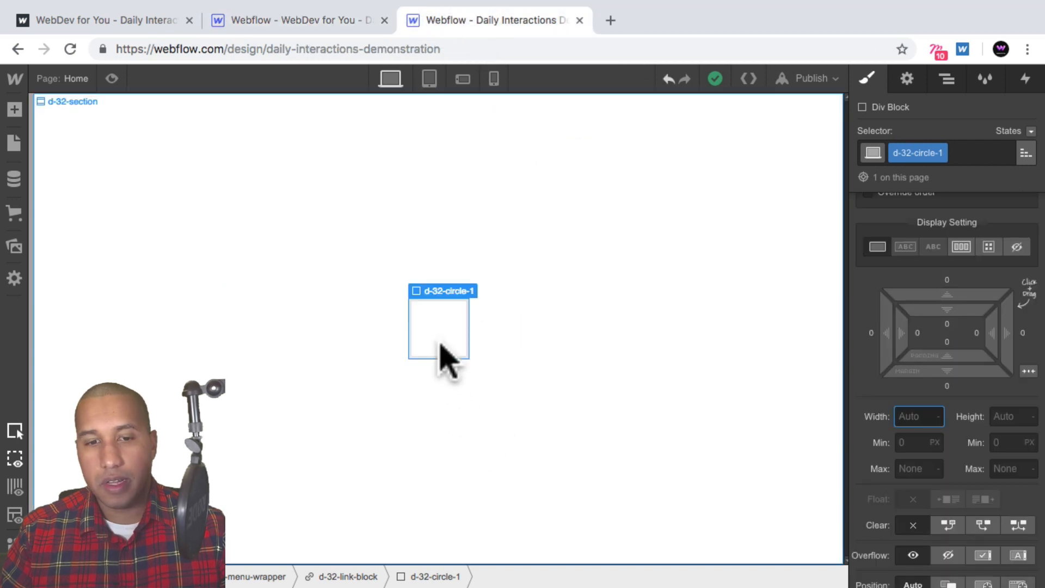
# - Set the d-32-circle-1 div block's width and height to 75 px each
pyautogui.write('75')
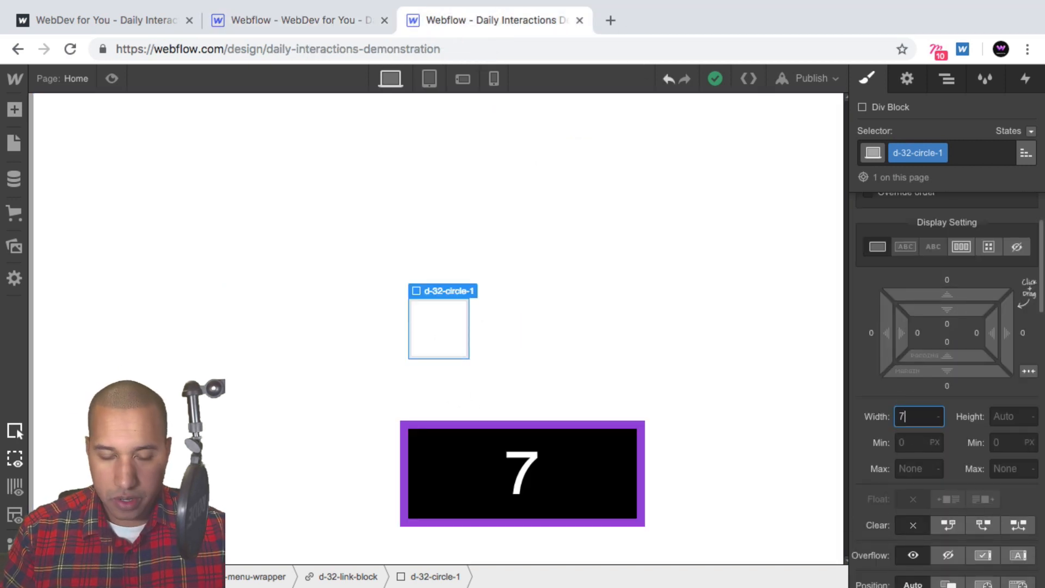
pyautogui.press('Tab')
pyautogui.write('7')
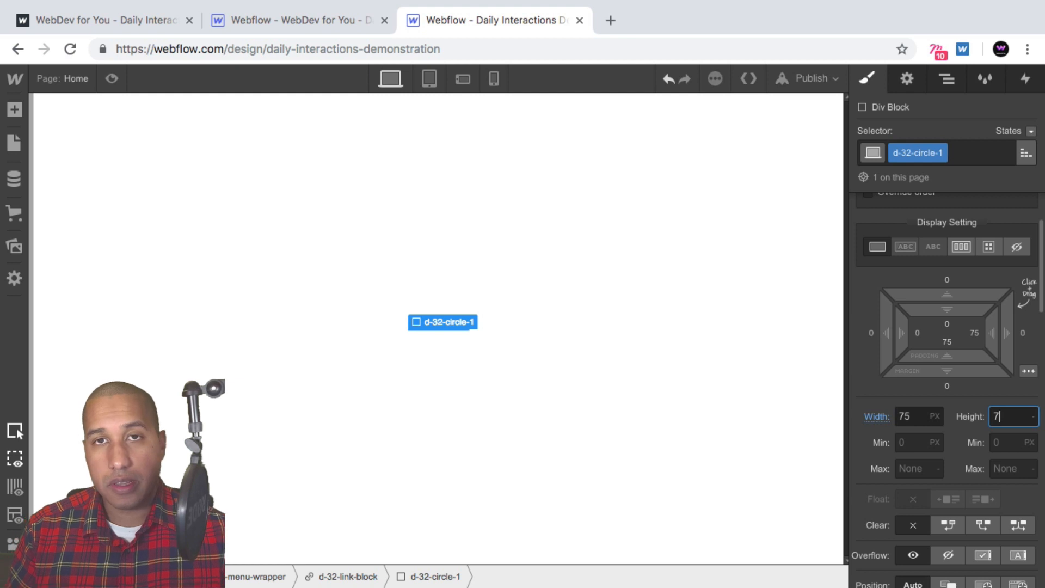
pyautogui.write('5')
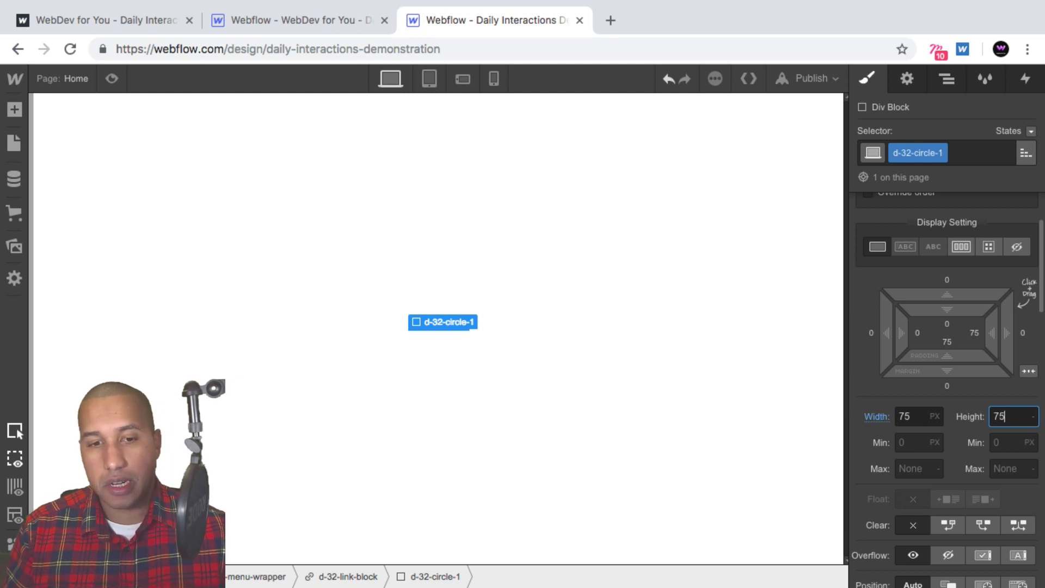
pyautogui.press('Return')
pyautogui.scroll(-2, 952, 430)
pyautogui.scroll(-10, 956, 419)
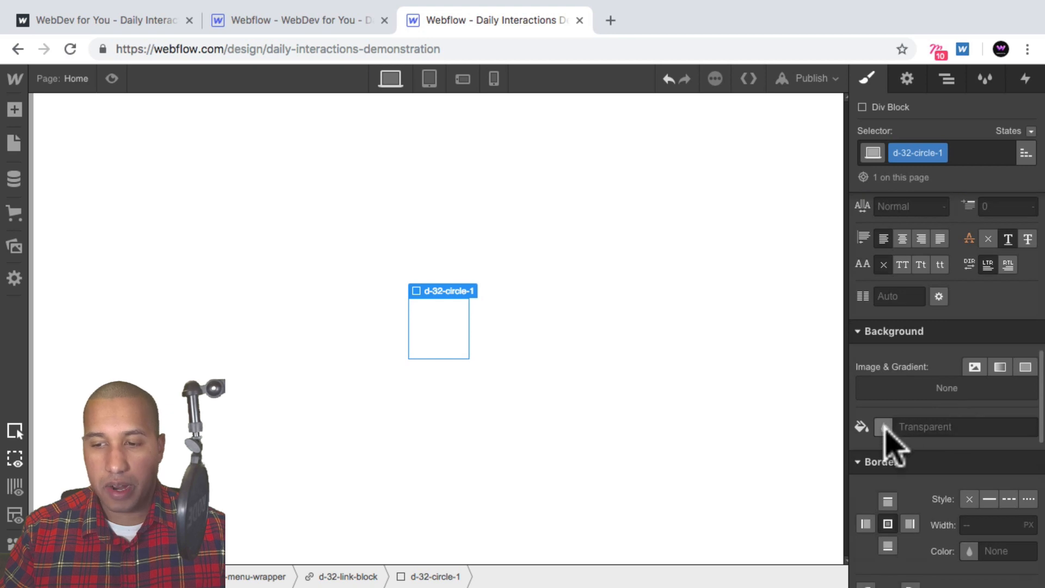
pyautogui.click(888, 430)
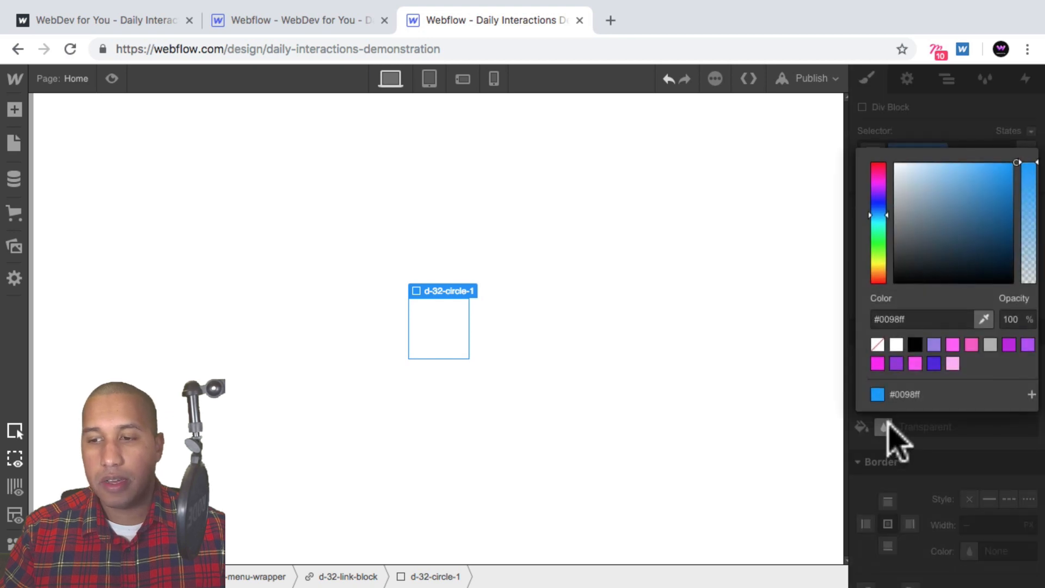
pyautogui.click(897, 364)
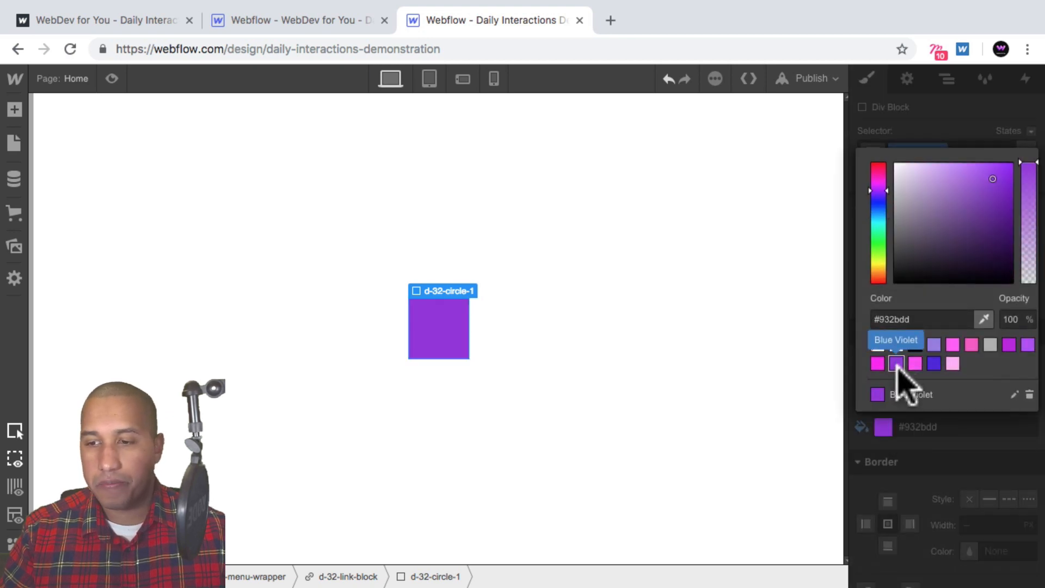
pyautogui.click(888, 442)
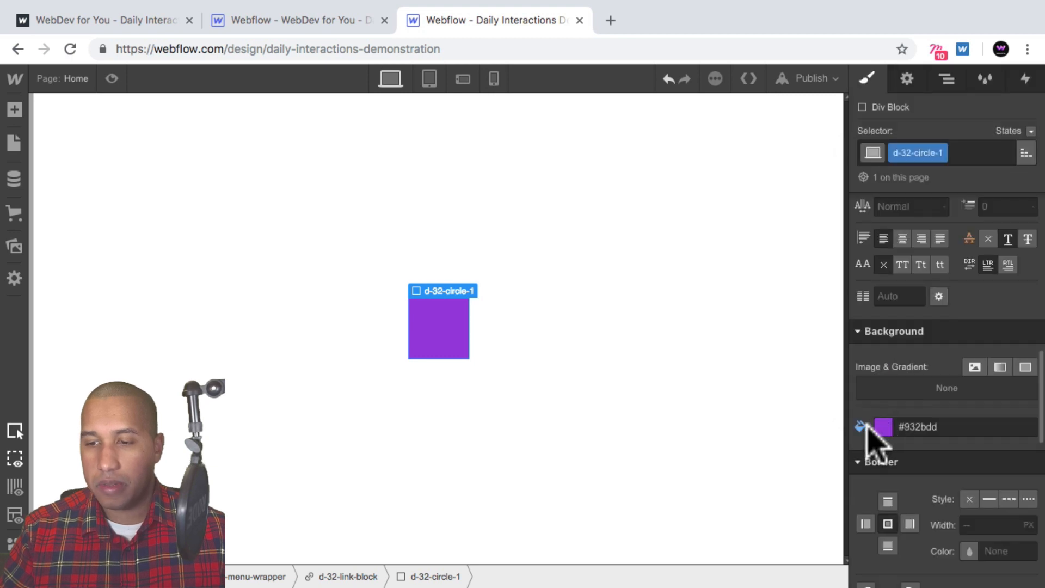
pyautogui.click(865, 428)
pyautogui.click(942, 459)
# - Give the d-32-circle-1 div block a solid border 7 px wide on all sides
pyautogui.scroll(-1, 953, 430)
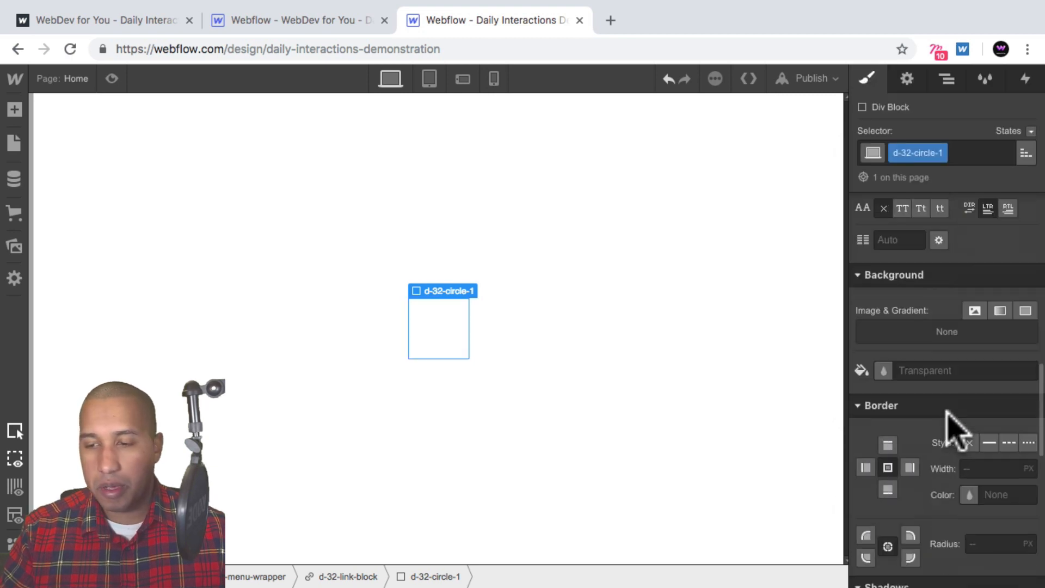
pyautogui.scroll(-2, 953, 430)
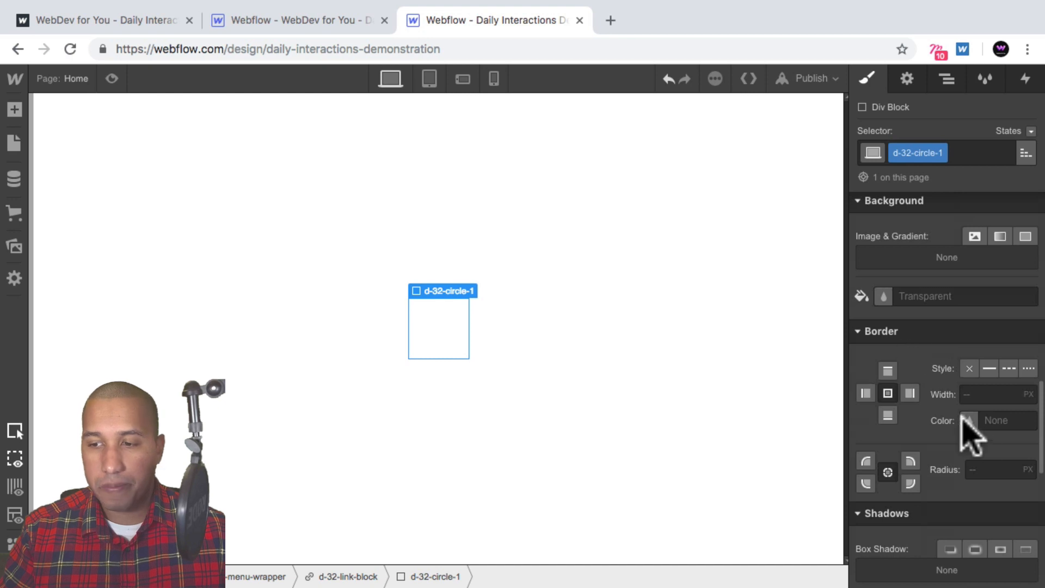
pyautogui.click(990, 368)
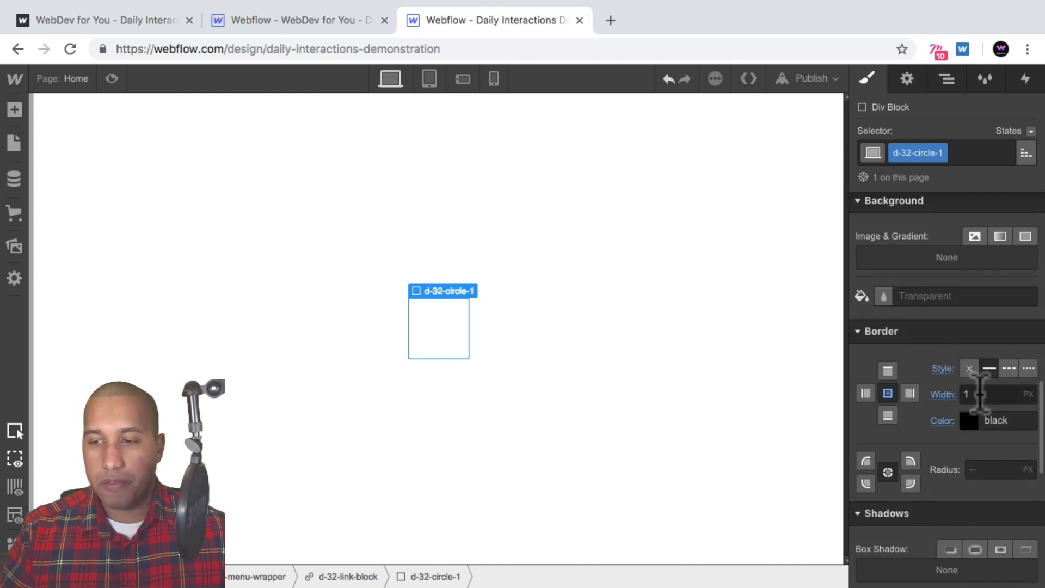
pyautogui.click(980, 393)
pyautogui.write('7')
pyautogui.press('Return')
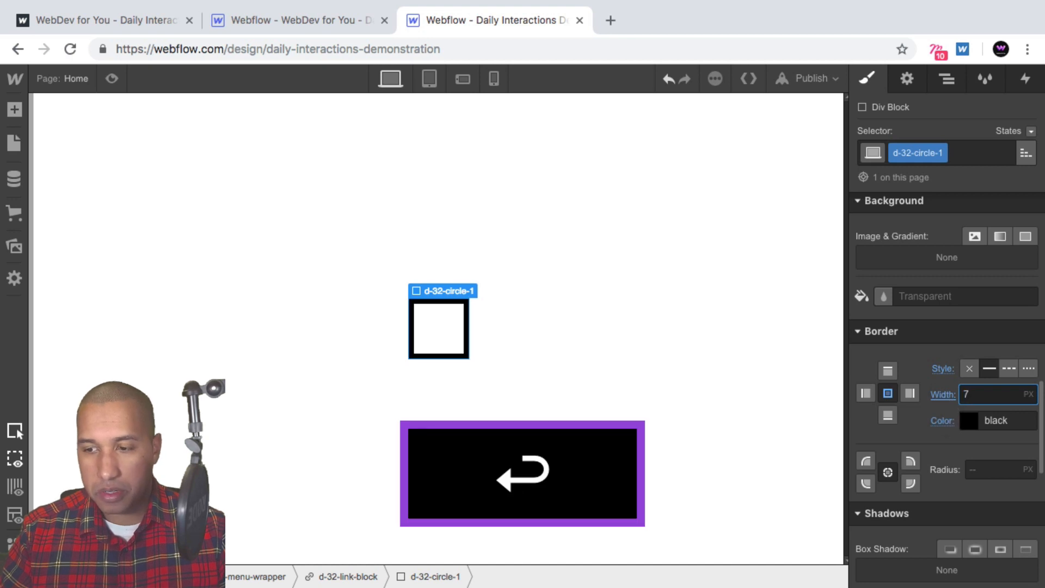
# - Set the circle div's border color to the Blue Violet swatch at 50% opacity
pyautogui.click(968, 421)
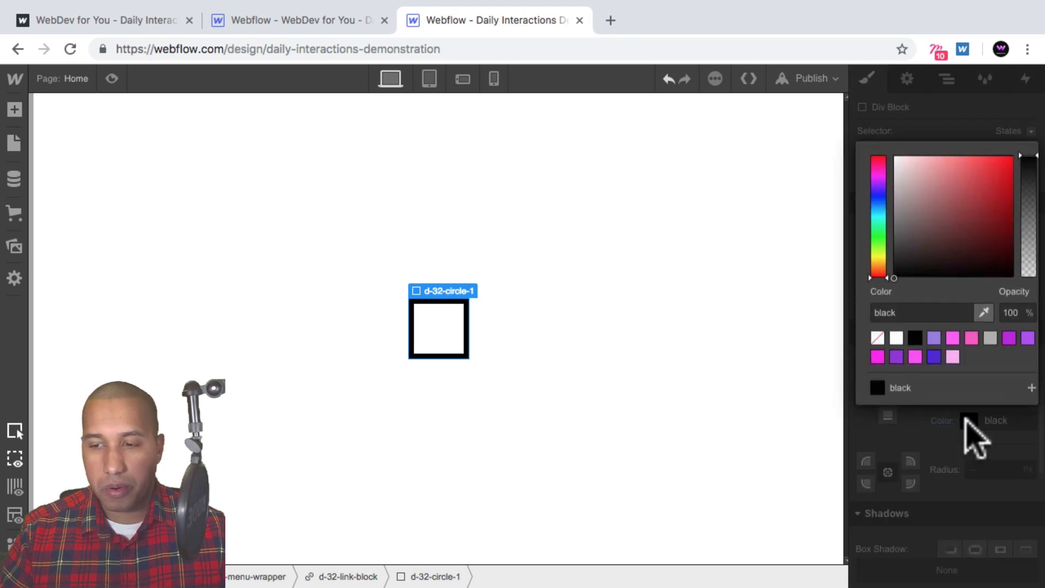
pyautogui.click(896, 357)
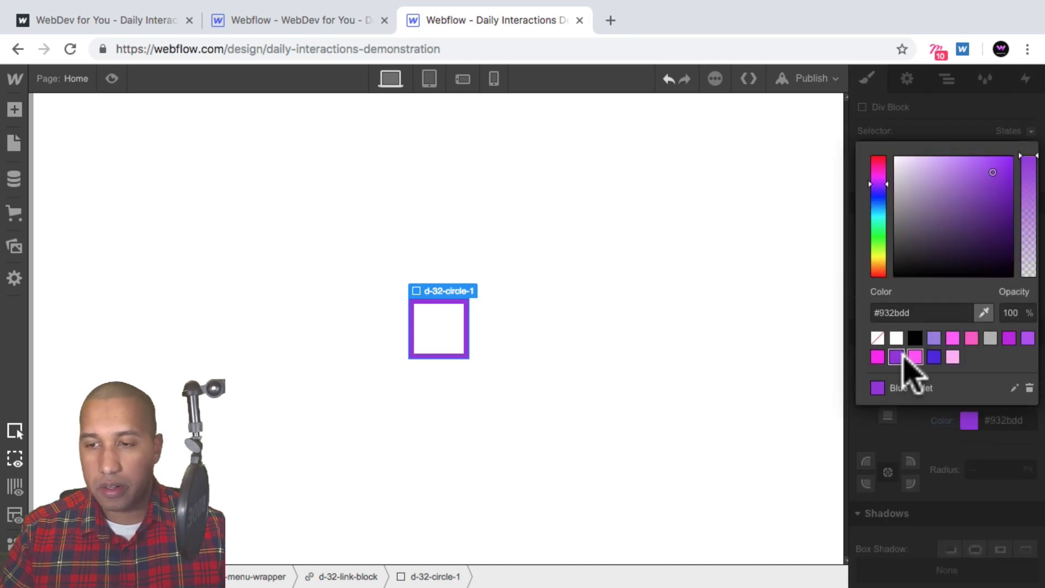
pyautogui.click(1011, 313)
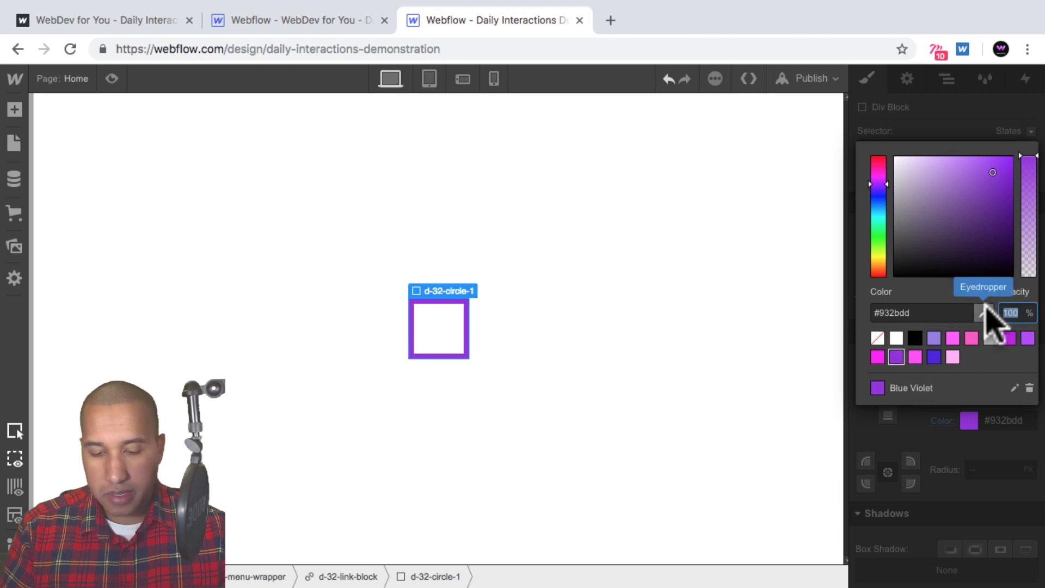
pyautogui.write('50')
pyautogui.press('Return')
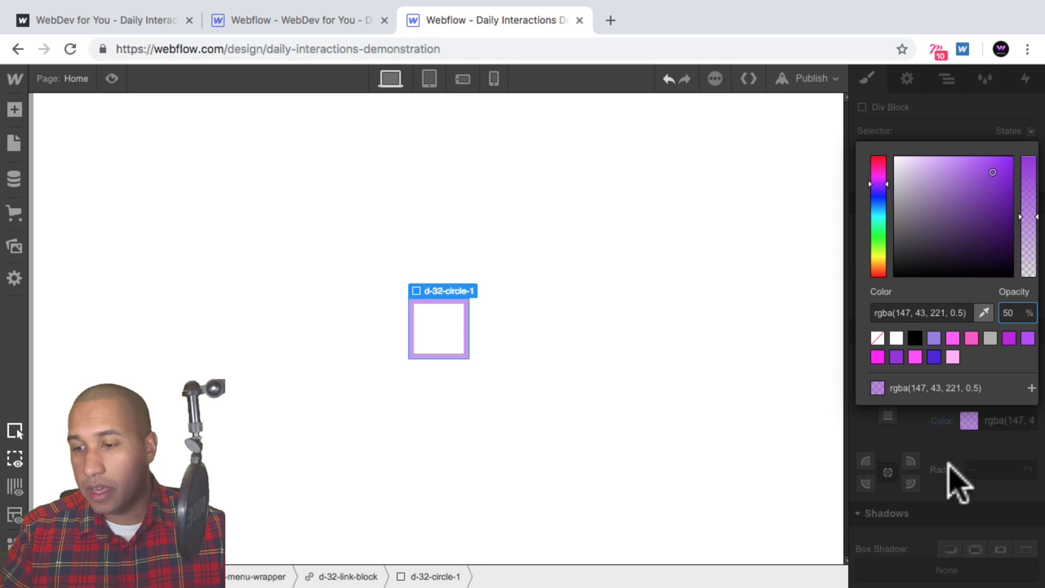
# - Set the border radius of d-32-circle-1 to 50% on all corners
pyautogui.click(946, 444)
pyautogui.write('50%')
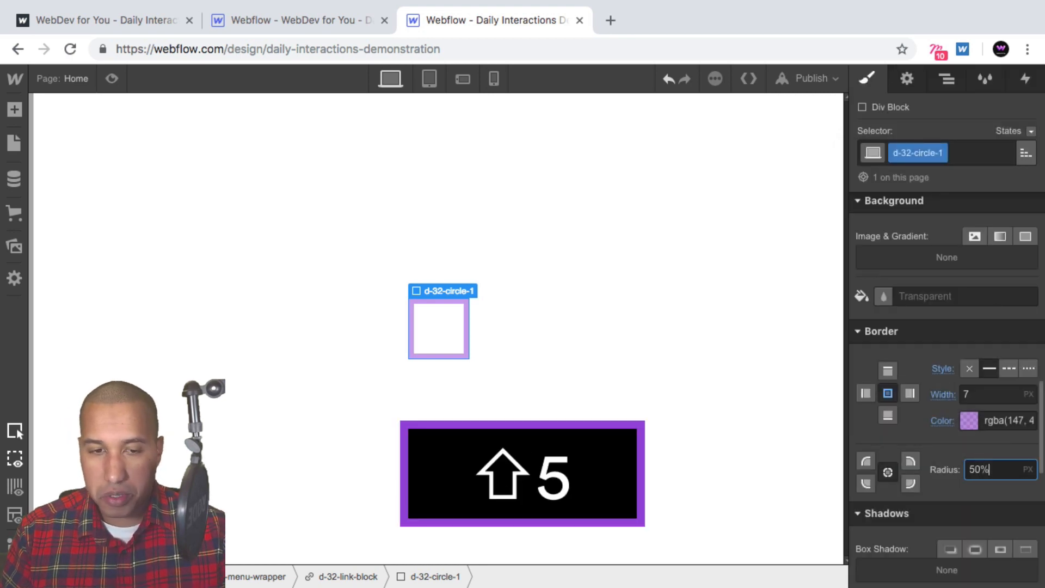
pyautogui.hotkey('shift', 'Return')
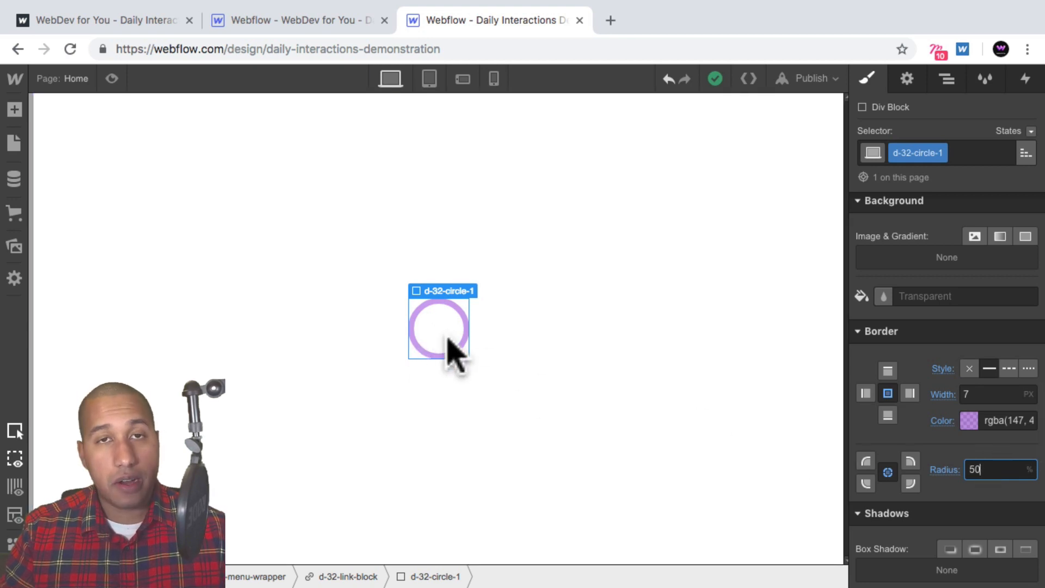
# - Expand d-32-link-block in the element hierarchy to review its nesting, and select the link block
pyautogui.click(946, 77)
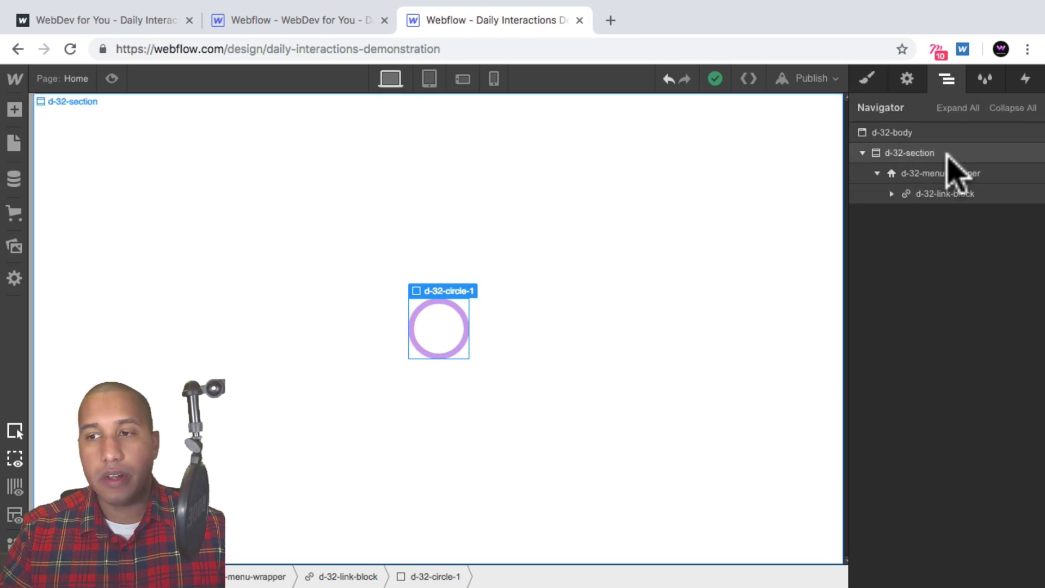
pyautogui.click(890, 193)
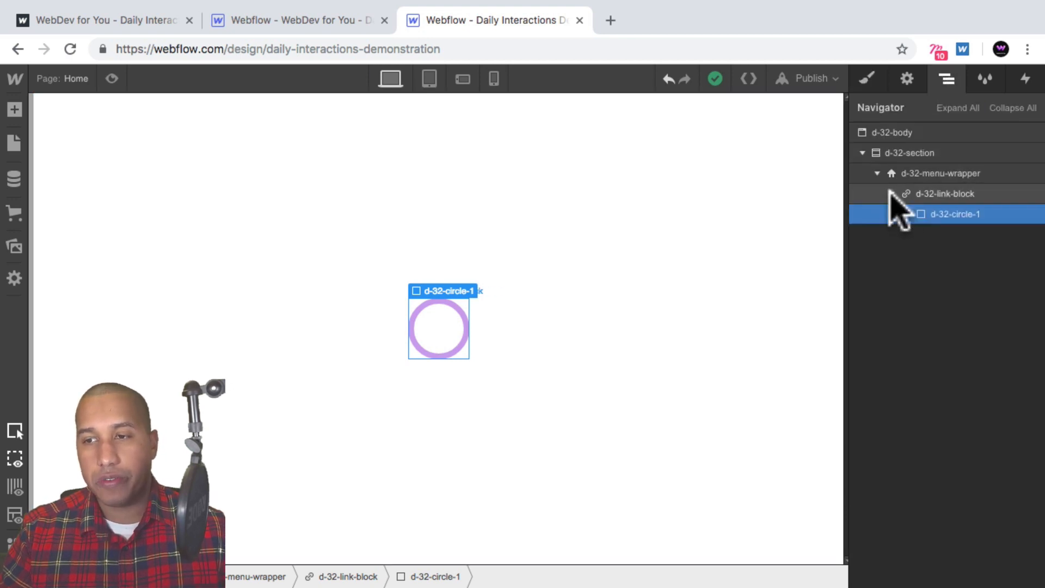
pyautogui.click(929, 176)
pyautogui.click(932, 193)
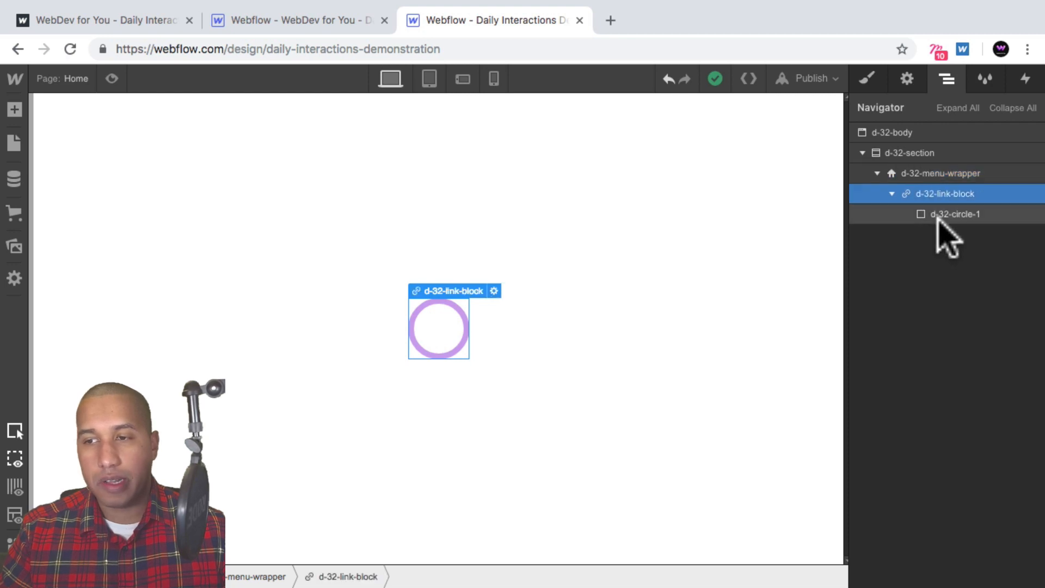
pyautogui.click(950, 214)
pyautogui.click(947, 195)
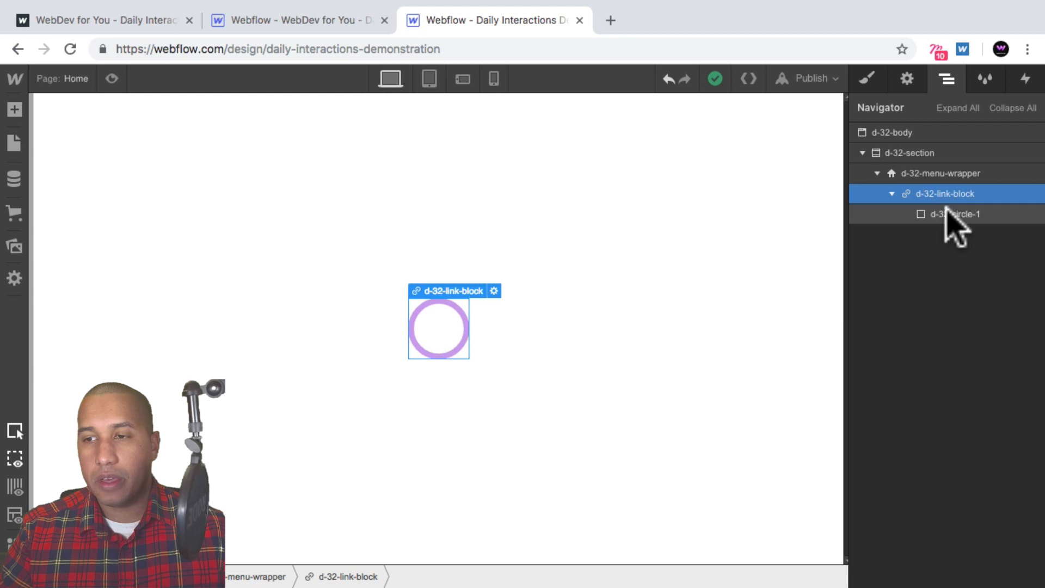
# - Set the position of the d-32-circle-1 div block to Absolute
pyautogui.click(953, 216)
pyautogui.click(867, 78)
pyautogui.scroll(-5, 1002, 313)
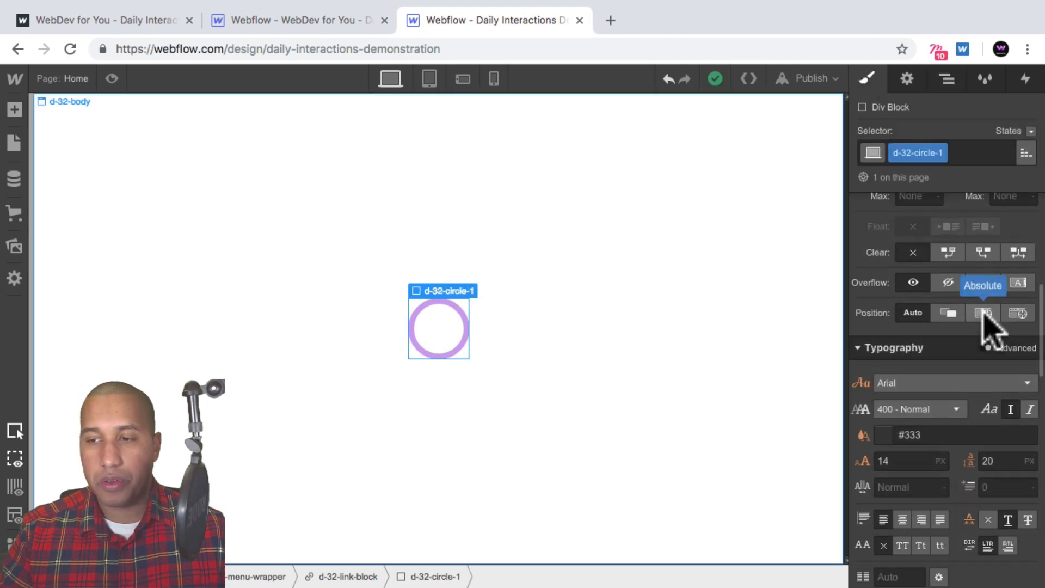
pyautogui.click(983, 313)
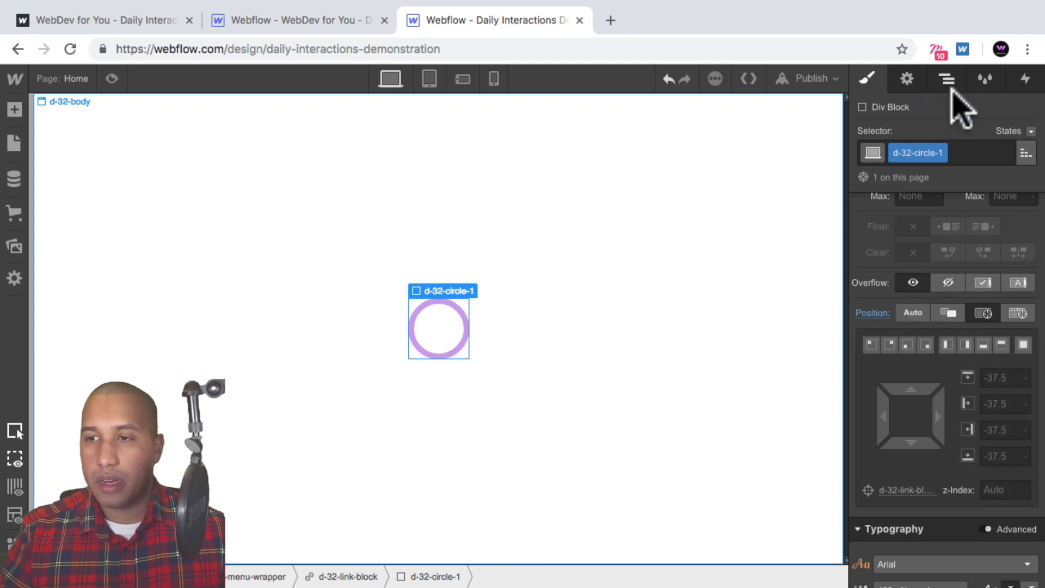
pyautogui.scroll(3, 982, 305)
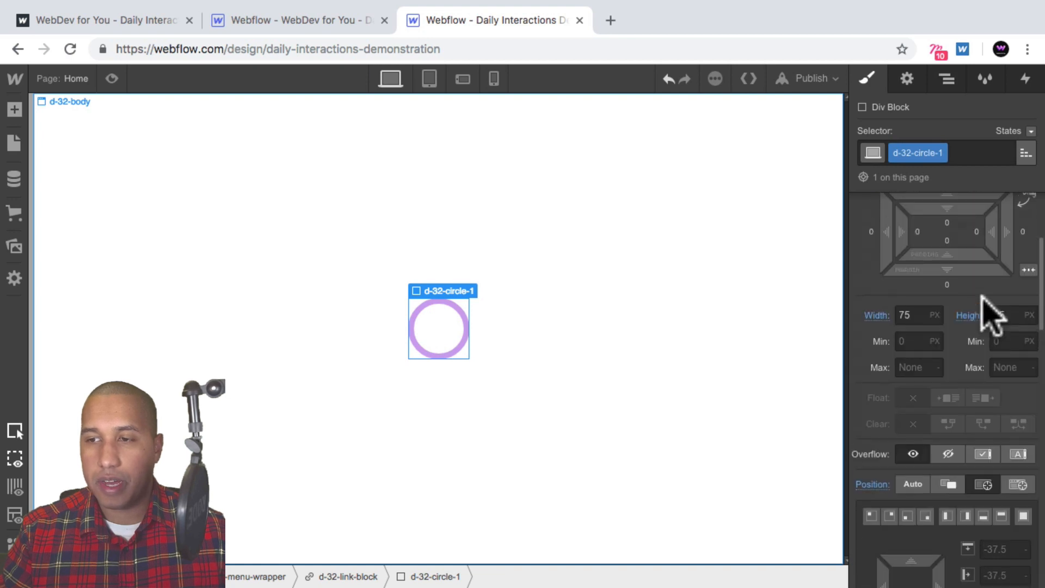
pyautogui.scroll(4, 991, 310)
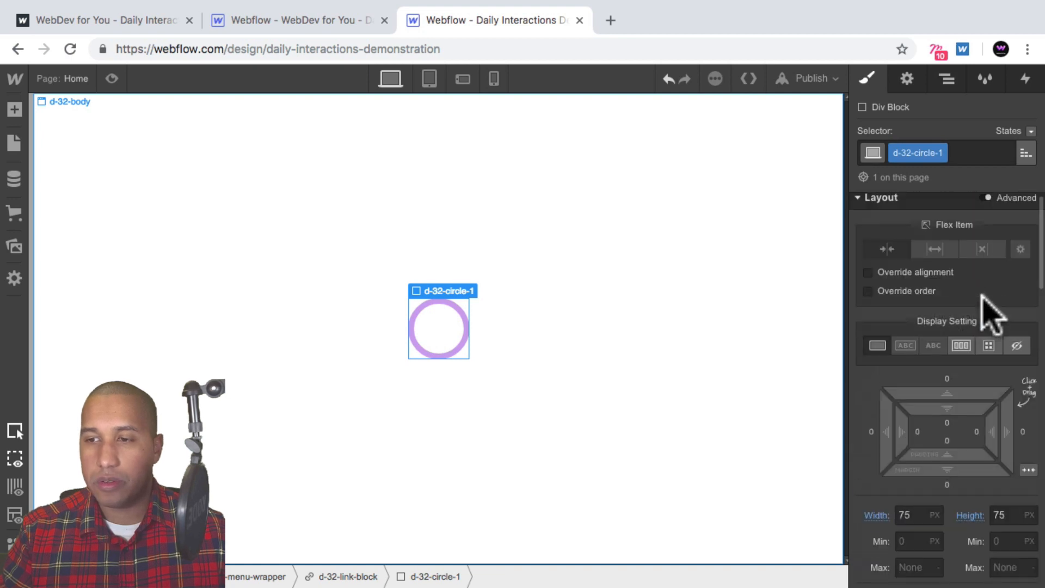
# - Add a second div block inside d-32-link-block and give it the class d-32-circle-2
pyautogui.click(948, 79)
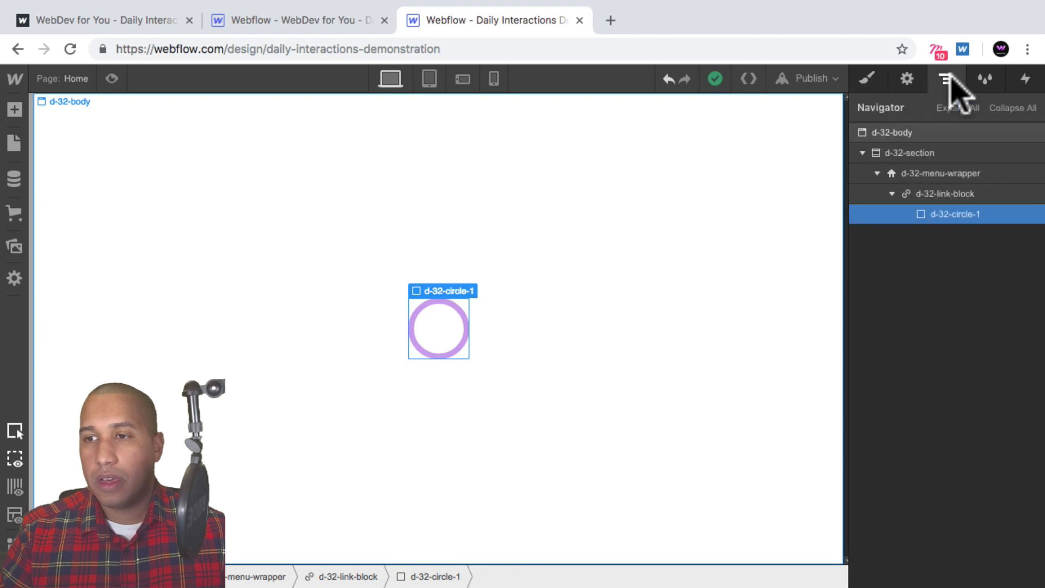
pyautogui.click(938, 195)
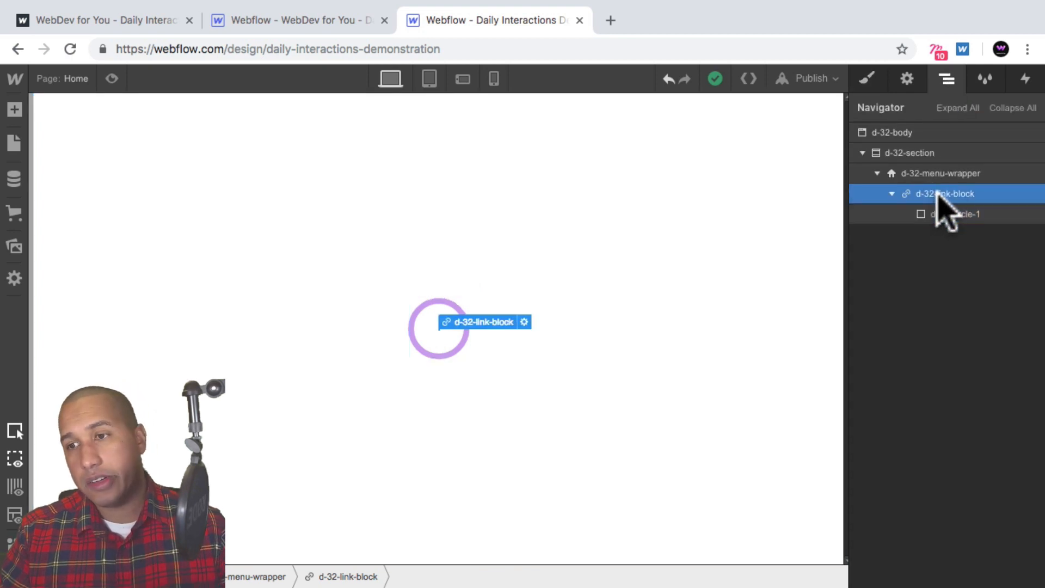
pyautogui.click(14, 111)
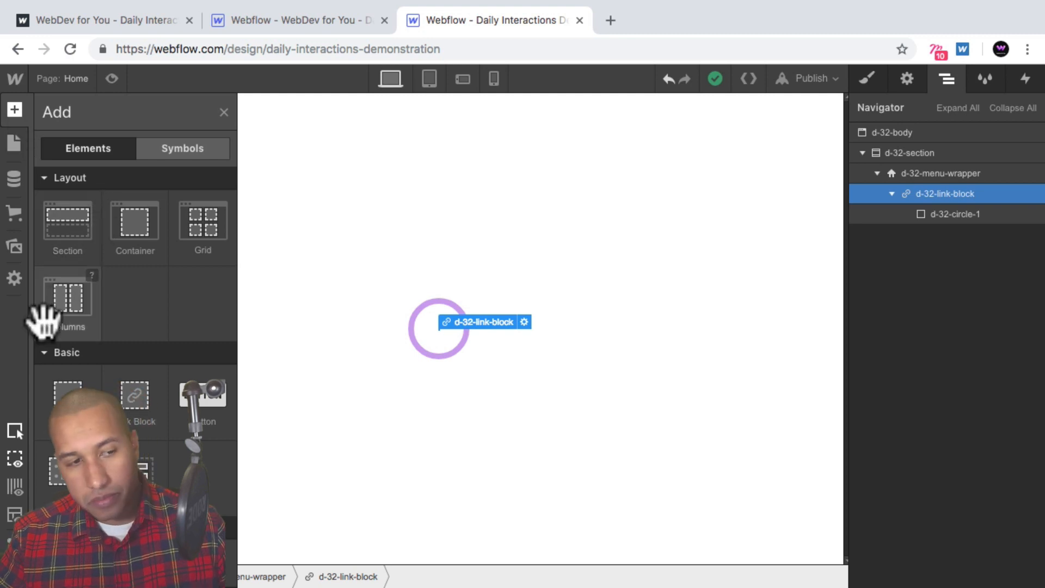
pyautogui.click(66, 393)
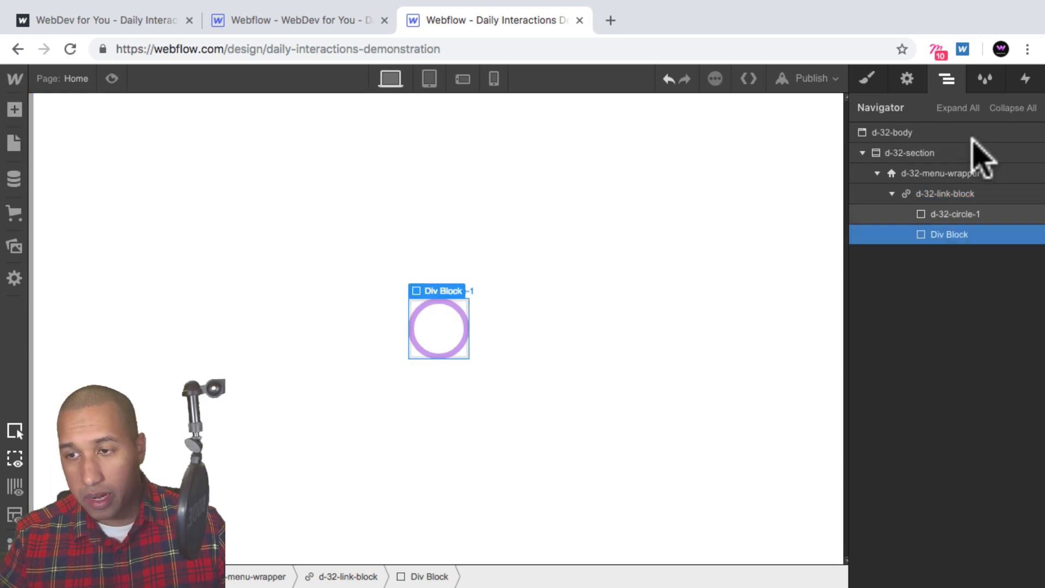
pyautogui.click(868, 79)
pyautogui.click(913, 153)
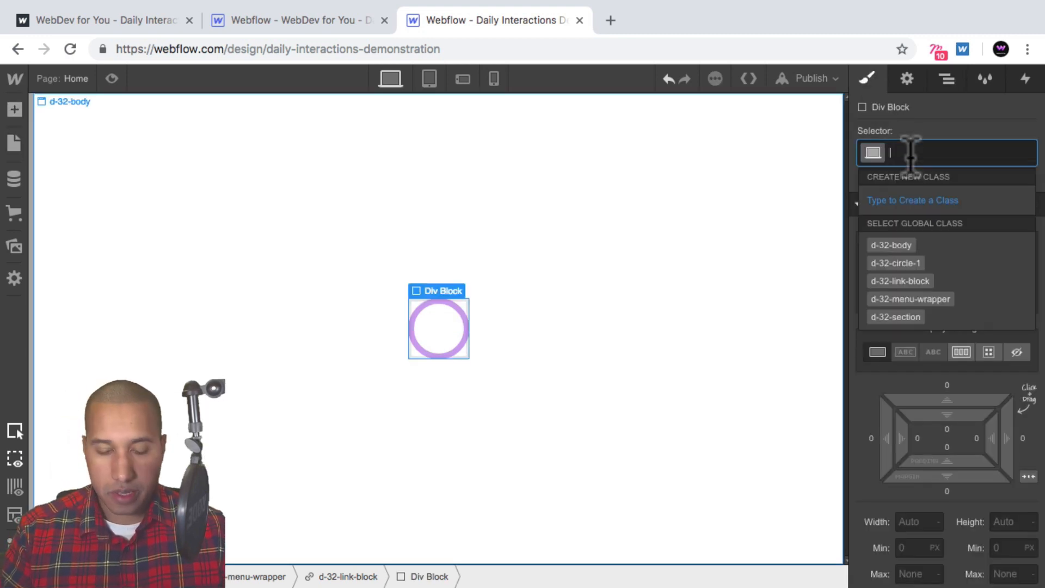
pyautogui.write('d-32-cir')
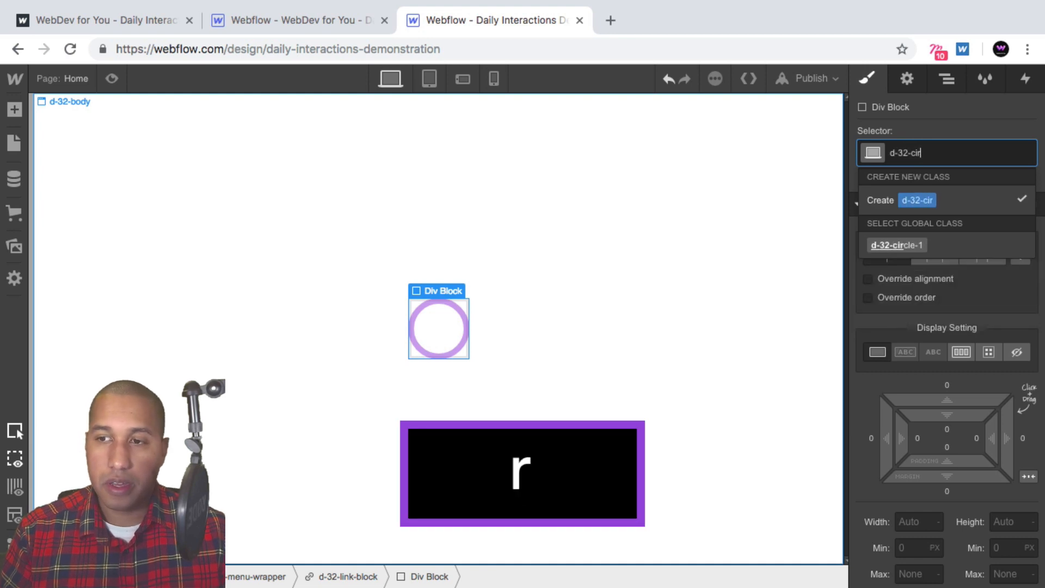
pyautogui.write('cle-2')
pyautogui.press('Return')
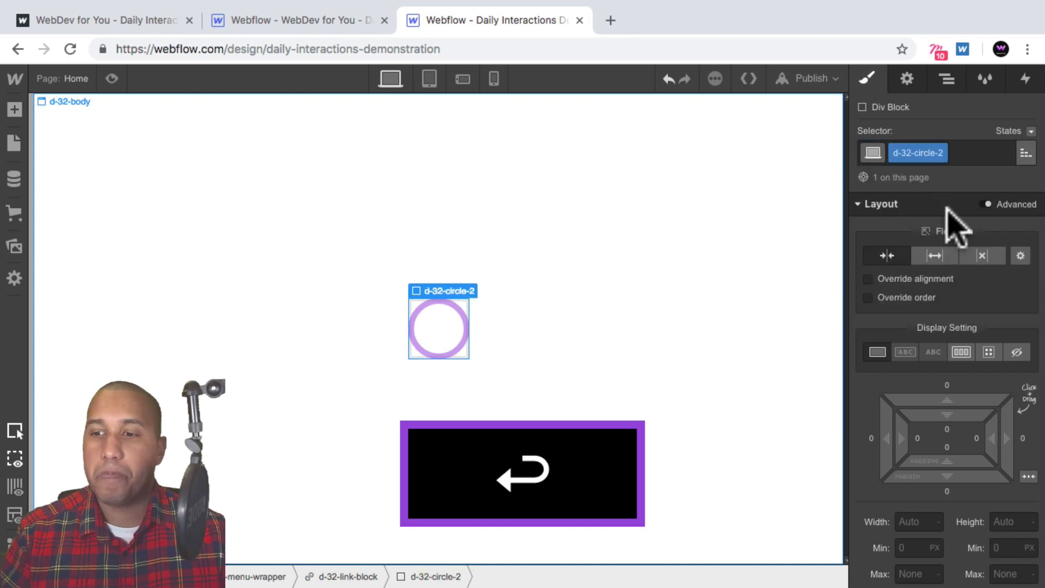
# - Set the width and height of d-32-circle-2 to 90 px each
pyautogui.scroll(-2, 975, 272)
pyautogui.scroll(-2, 979, 280)
pyautogui.click(920, 436)
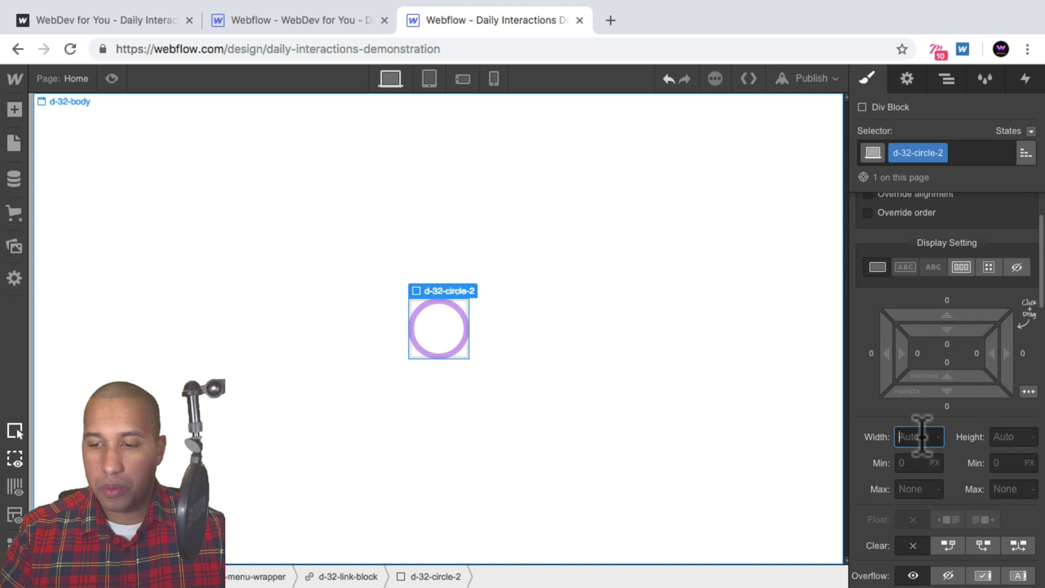
pyautogui.write('90')
pyautogui.press('Tab')
pyautogui.write('90')
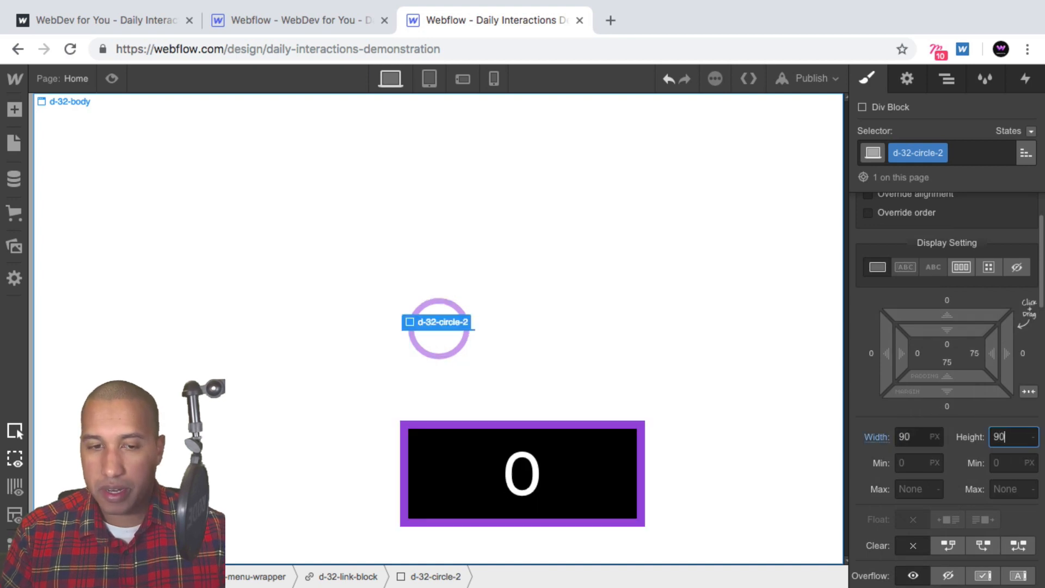
pyautogui.press('Return')
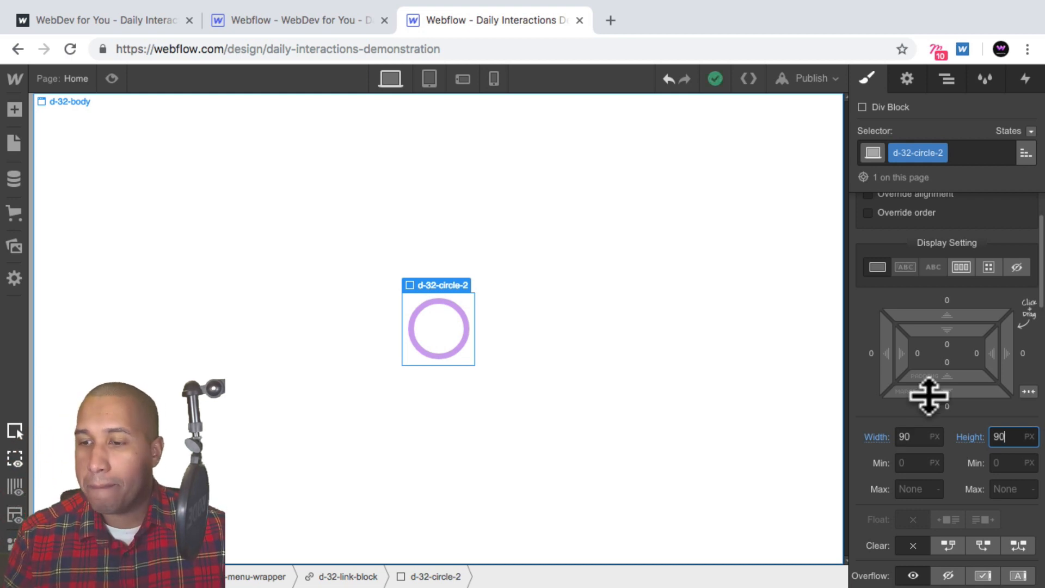
# - Give d-32-circle-2 a solid border 3 px wide on all sides
pyautogui.scroll(-15, 931, 397)
pyautogui.scroll(-2, 937, 380)
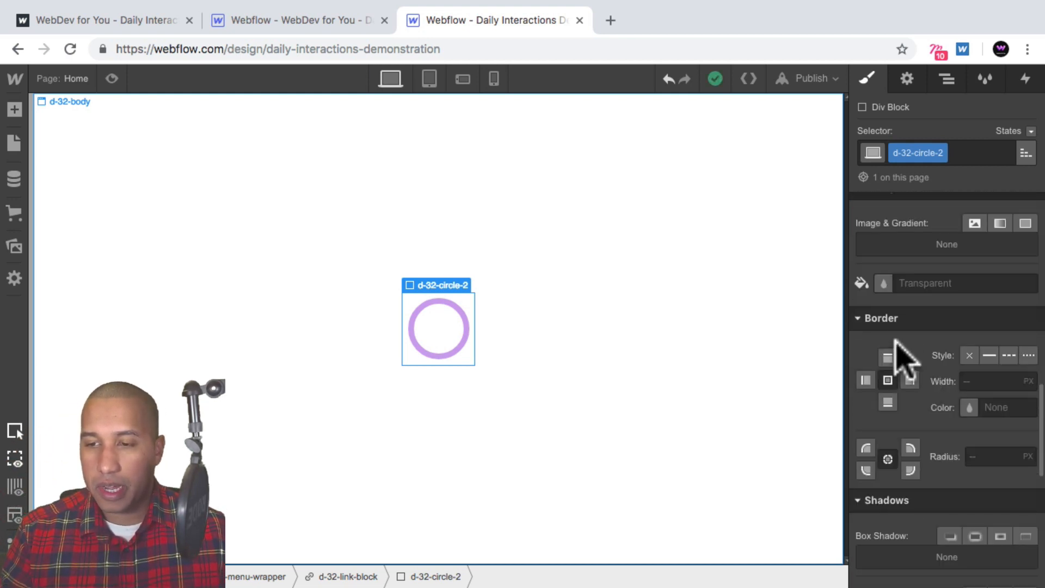
pyautogui.click(989, 356)
pyautogui.click(1013, 381)
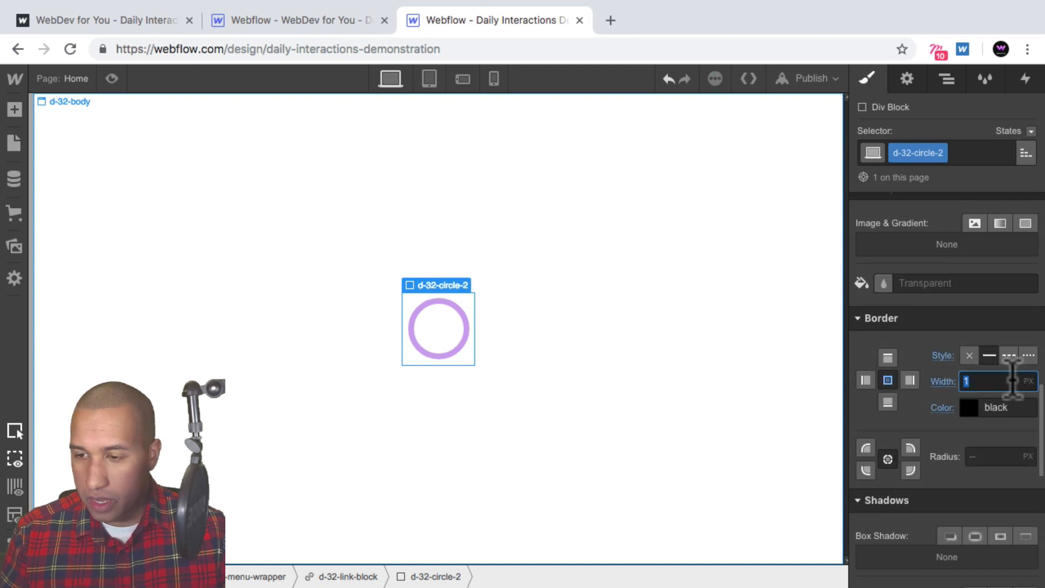
pyautogui.write('3')
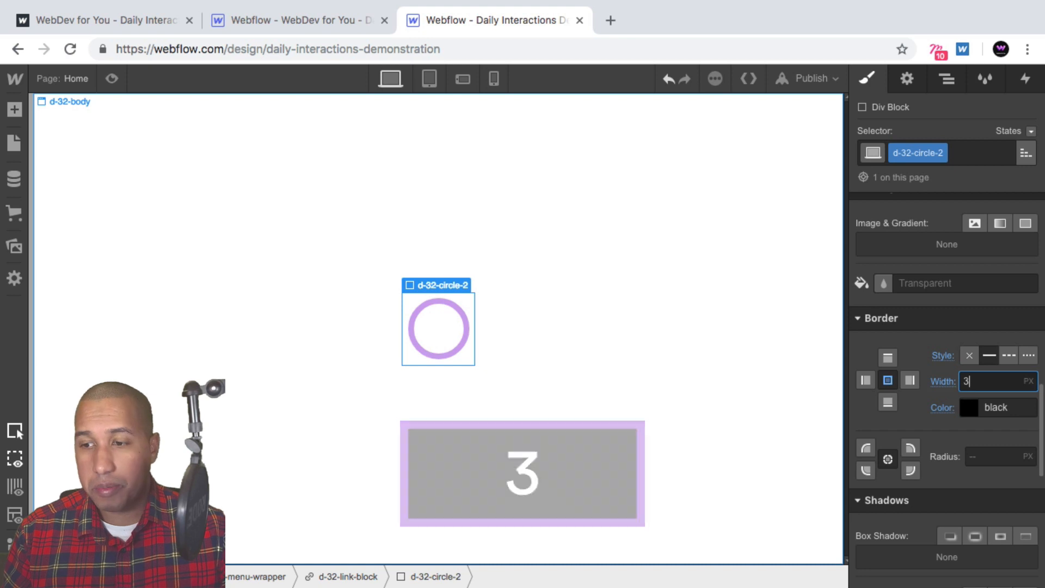
pyautogui.press('Return')
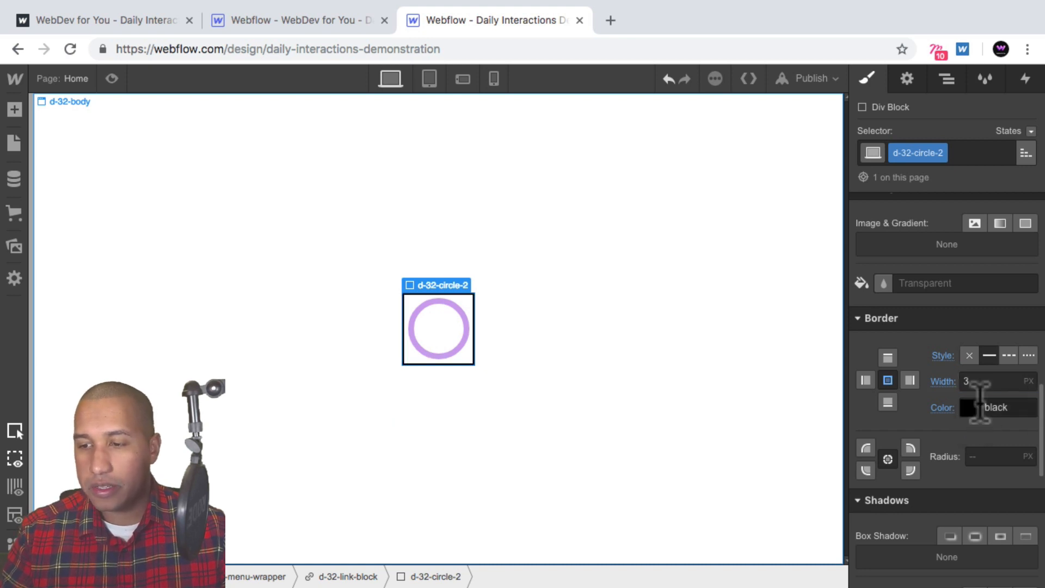
# - Set the border color of d-32-circle-2 to the Blue Violet swatch at 50% opacity
pyautogui.click(972, 409)
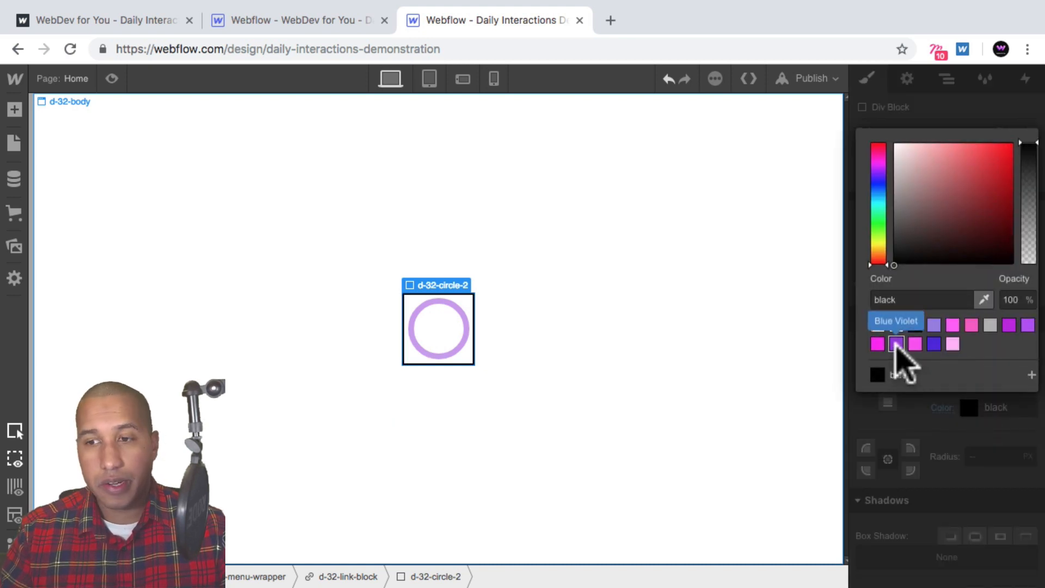
pyautogui.click(897, 344)
pyautogui.click(968, 492)
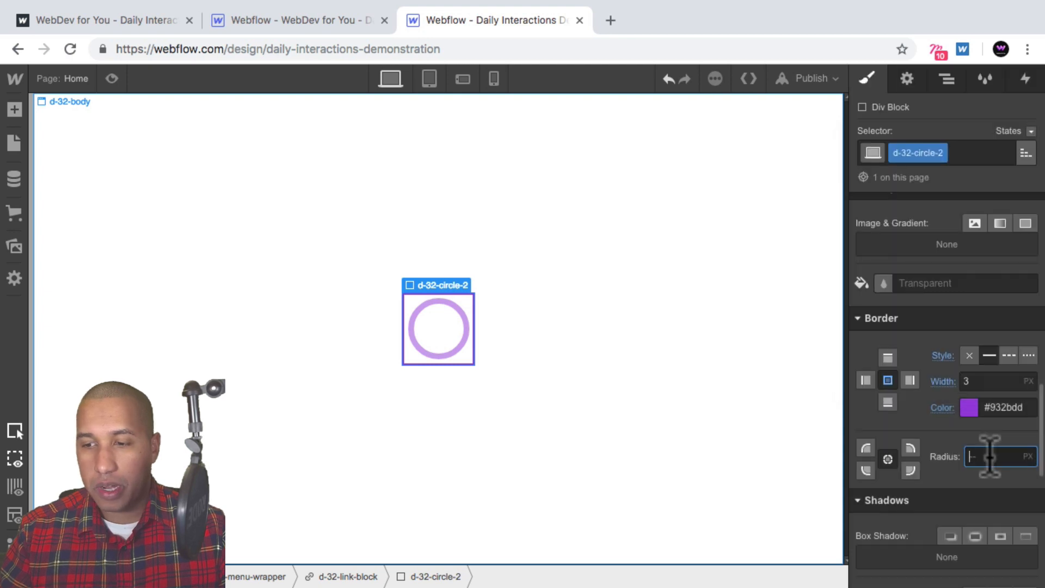
pyautogui.click(969, 407)
pyautogui.click(1009, 300)
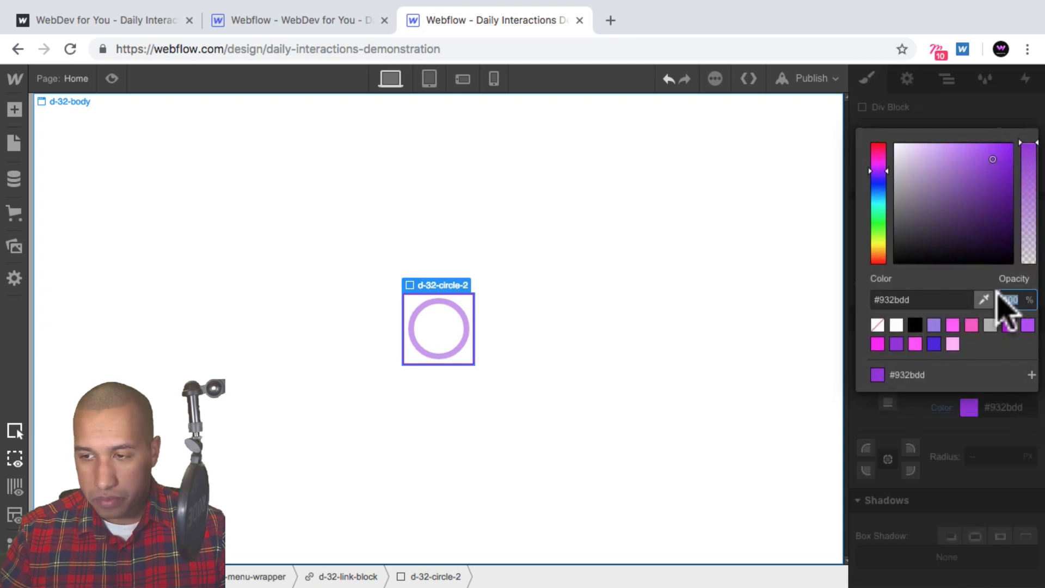
pyautogui.write('50')
pyautogui.press('Return')
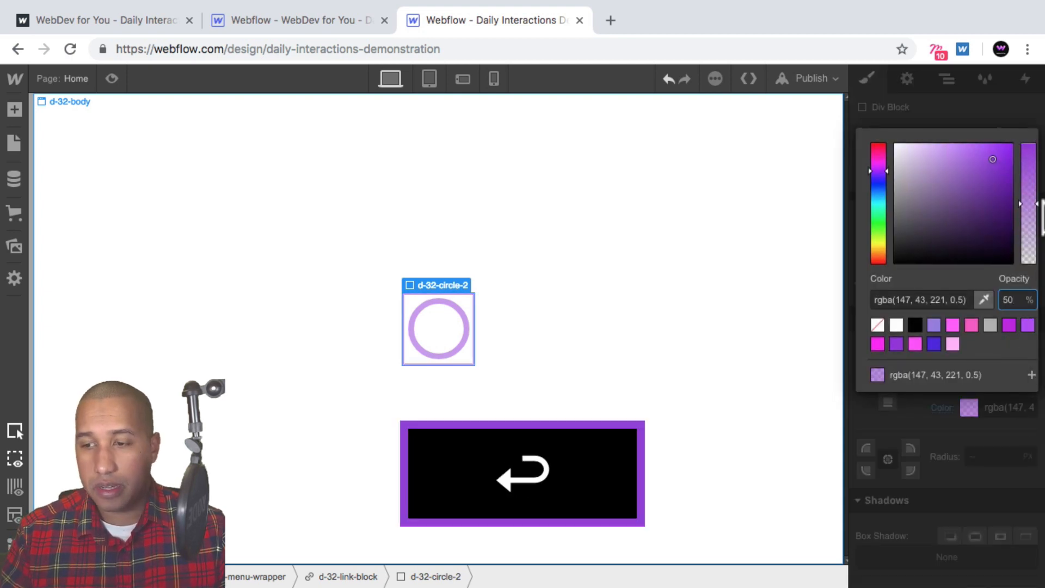
# - Set the border radius of d-32-circle-2 to 50% on all corners
pyautogui.click(973, 459)
pyautogui.write('50%')
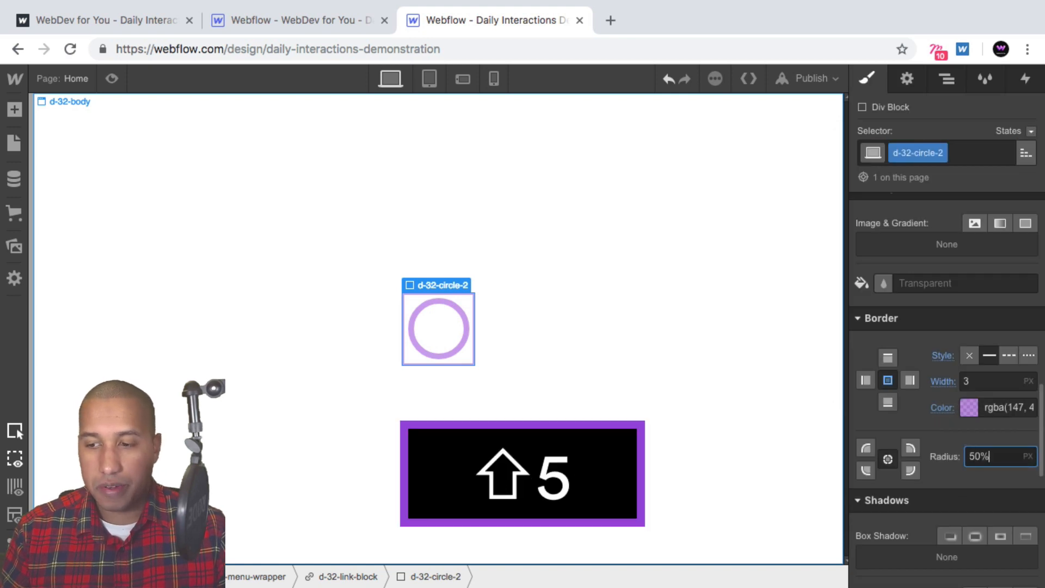
pyautogui.hotkey('shift', 'Return')
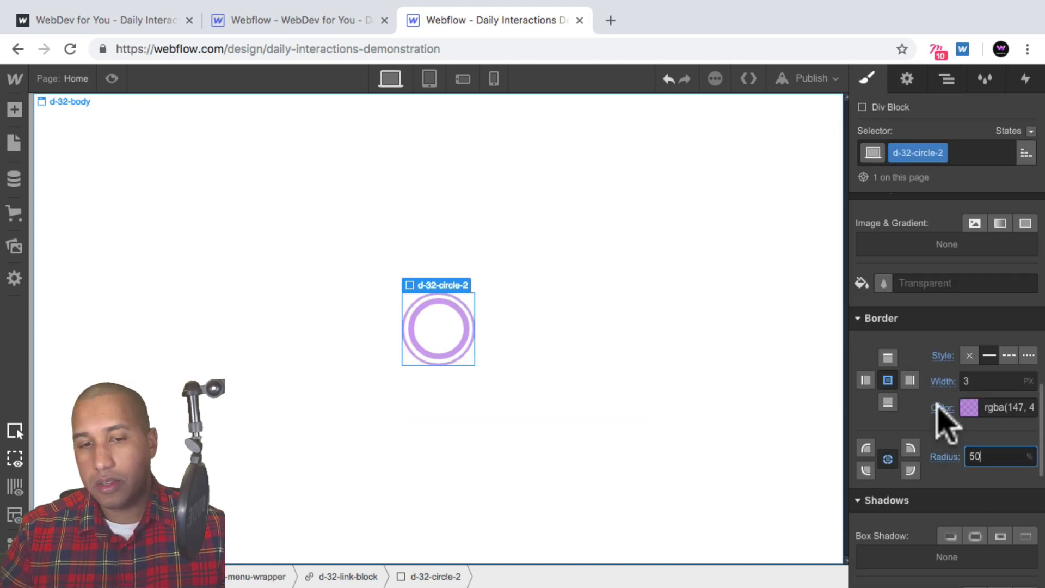
# - Set the position of d-32-circle-2 to Absolute and check both circles in the element hierarchy
pyautogui.scroll(6, 958, 441)
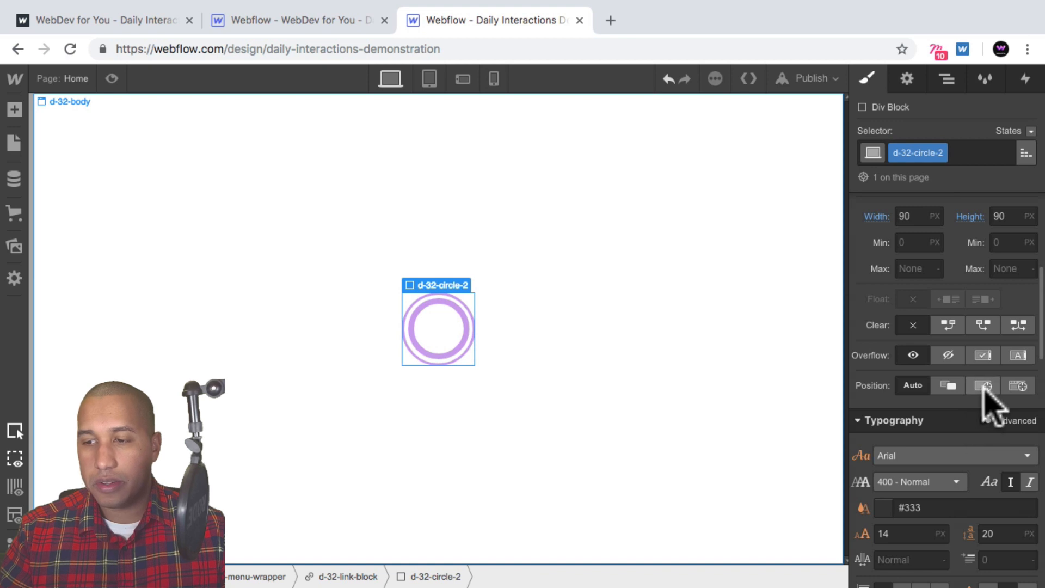
pyautogui.click(983, 386)
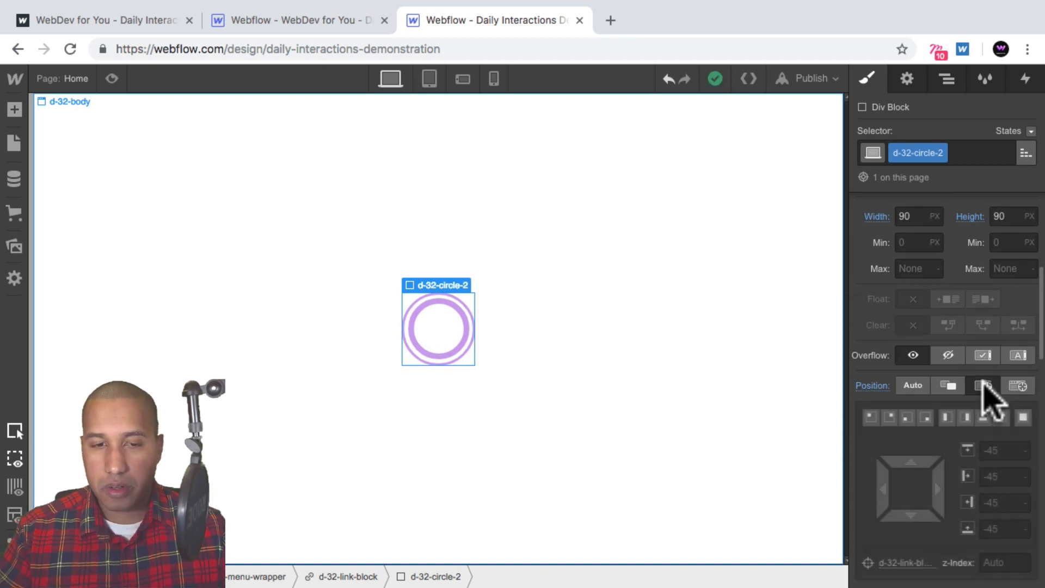
pyautogui.click(947, 79)
pyautogui.click(945, 214)
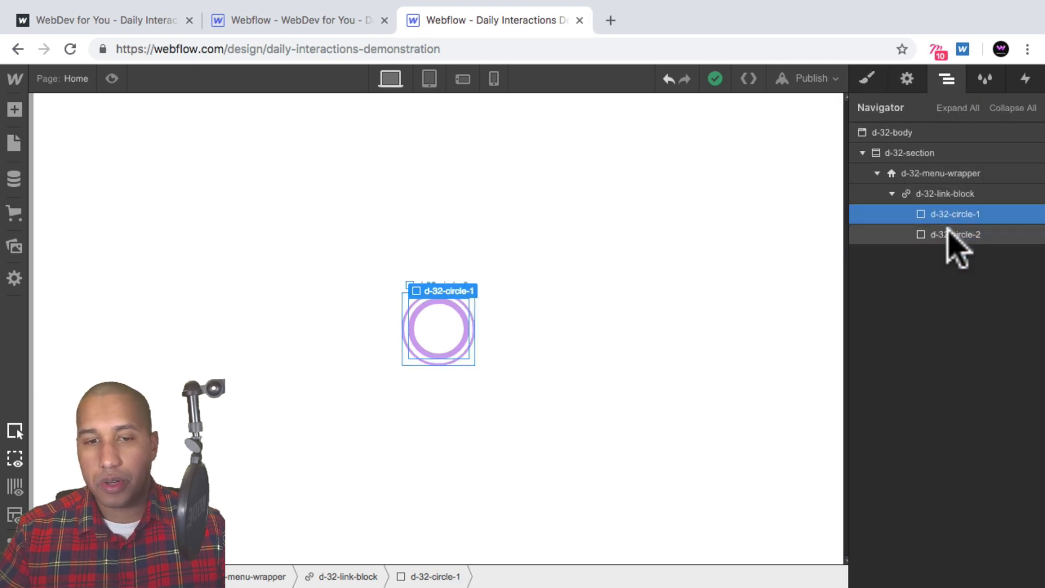
pyautogui.click(950, 234)
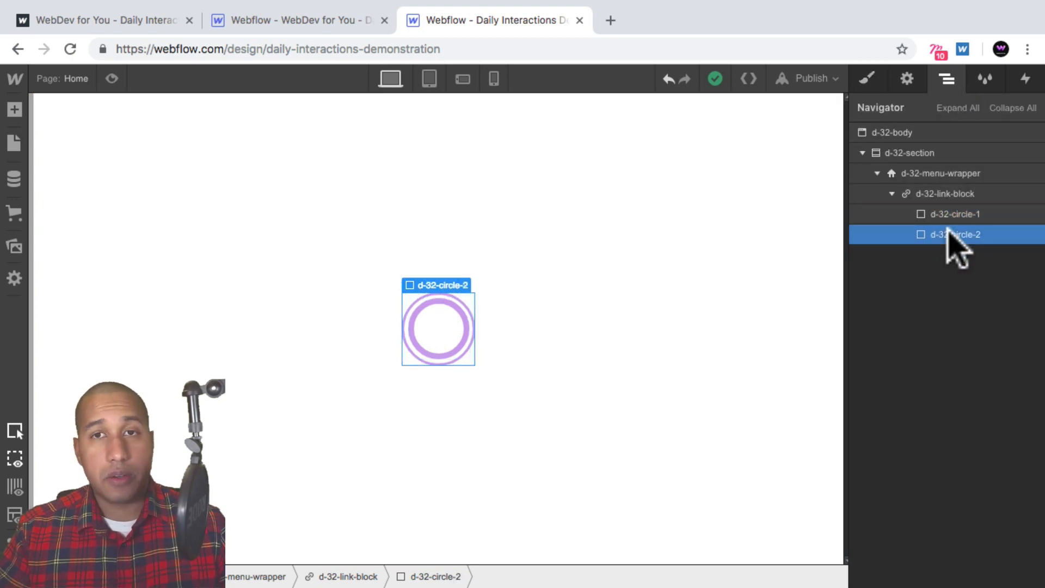
# - Add a text block inside d-32-link-block, below the two circle divs
pyautogui.click(936, 195)
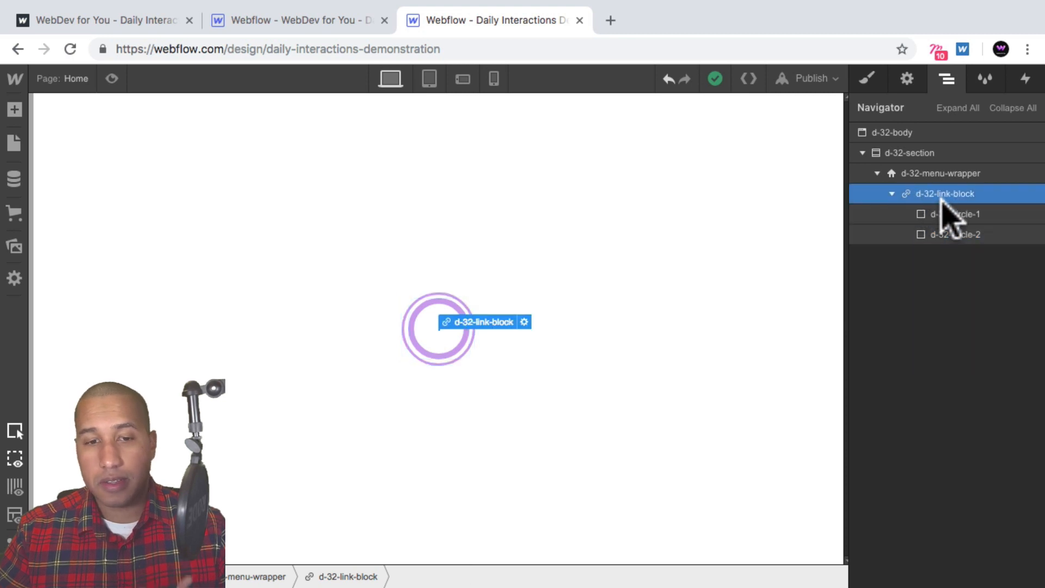
pyautogui.click(15, 109)
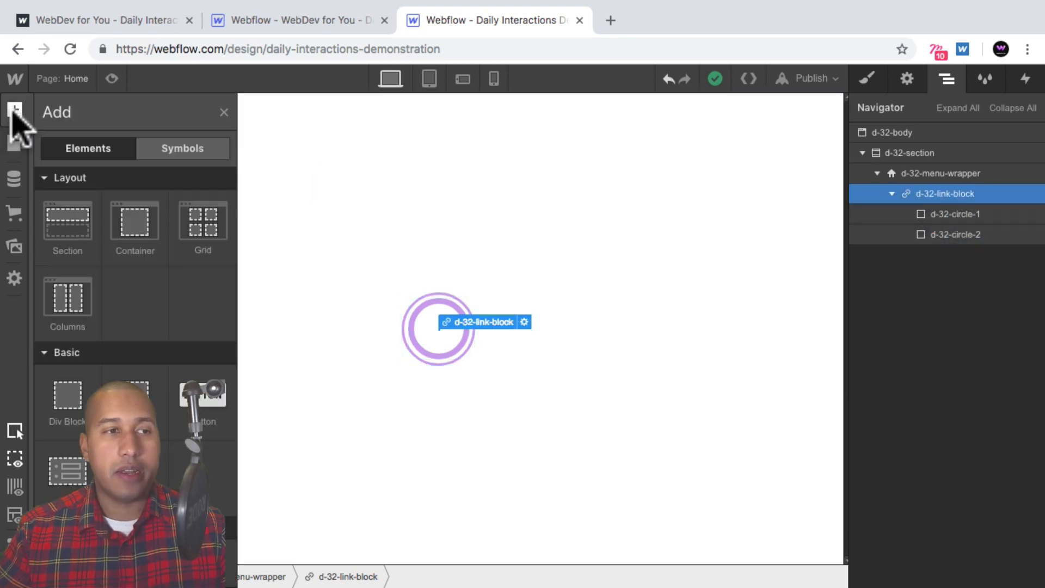
pyautogui.scroll(-5, 136, 428)
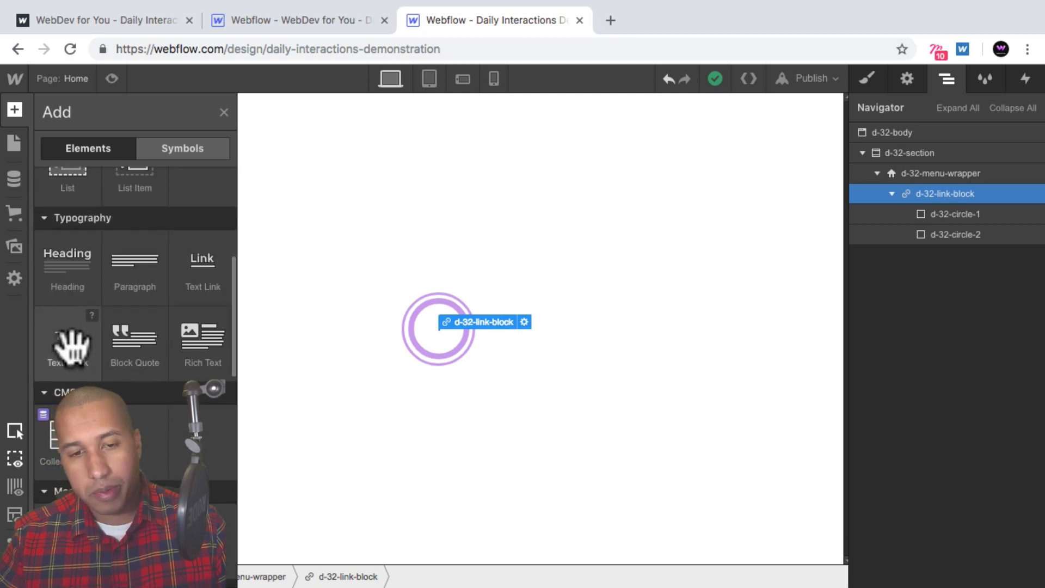
pyautogui.moveTo(71, 346); pyautogui.dragTo(467, 385)
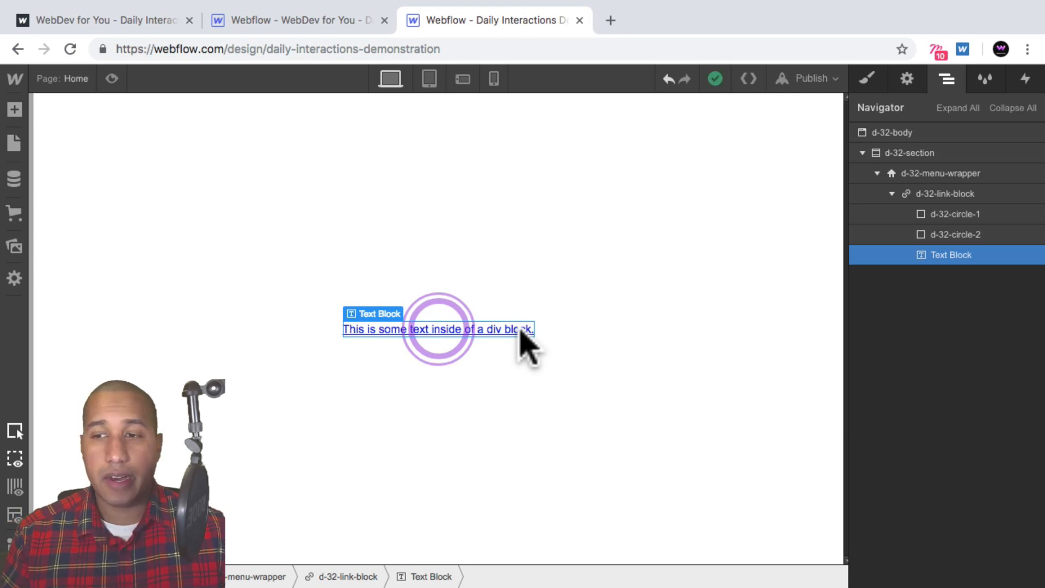
# - Set the text decoration of d-32-link-block to None
pyautogui.click(939, 194)
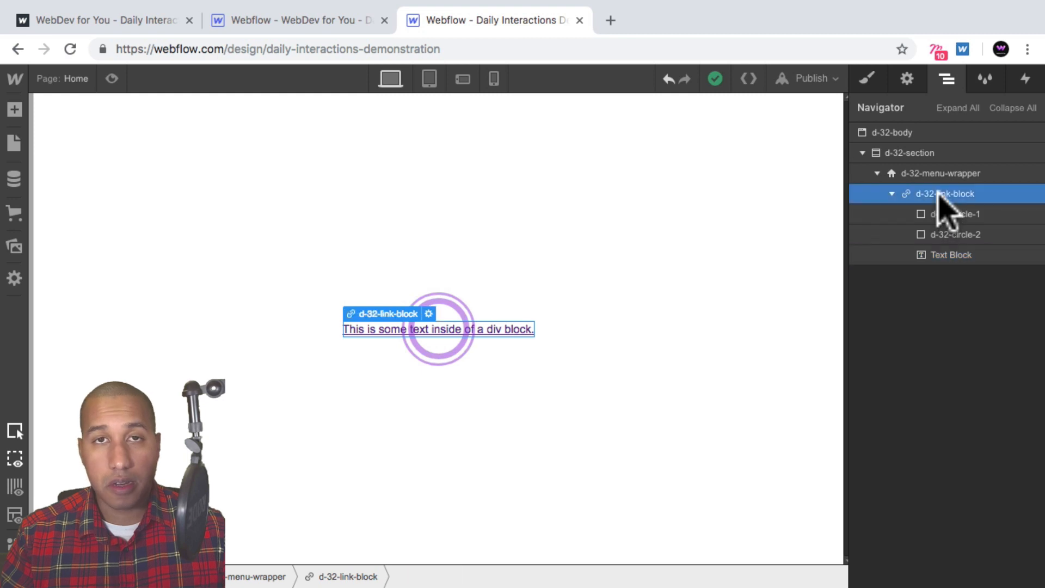
pyautogui.click(868, 81)
pyautogui.scroll(-10, 991, 303)
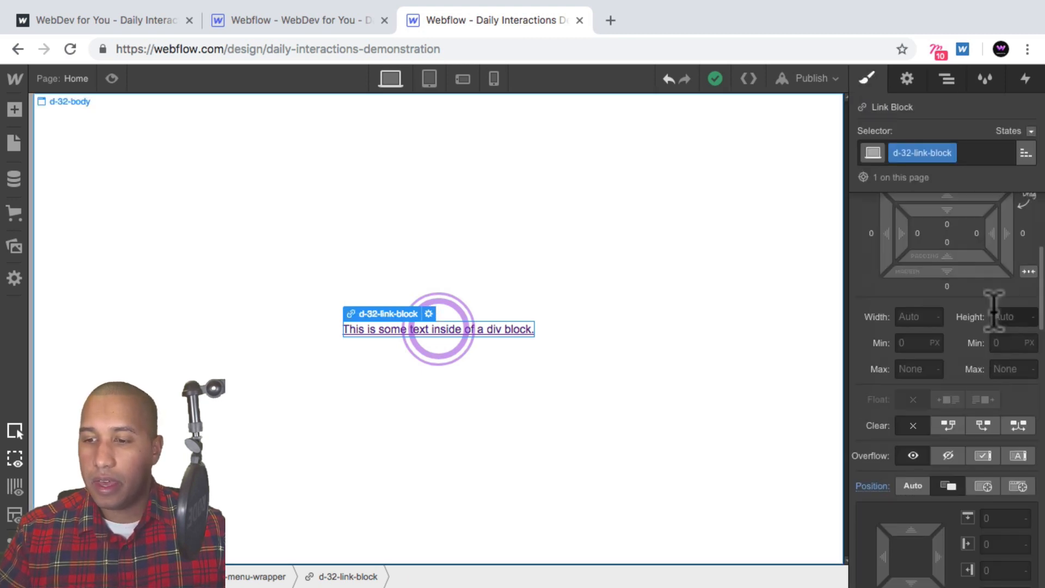
pyautogui.scroll(-5, 997, 325)
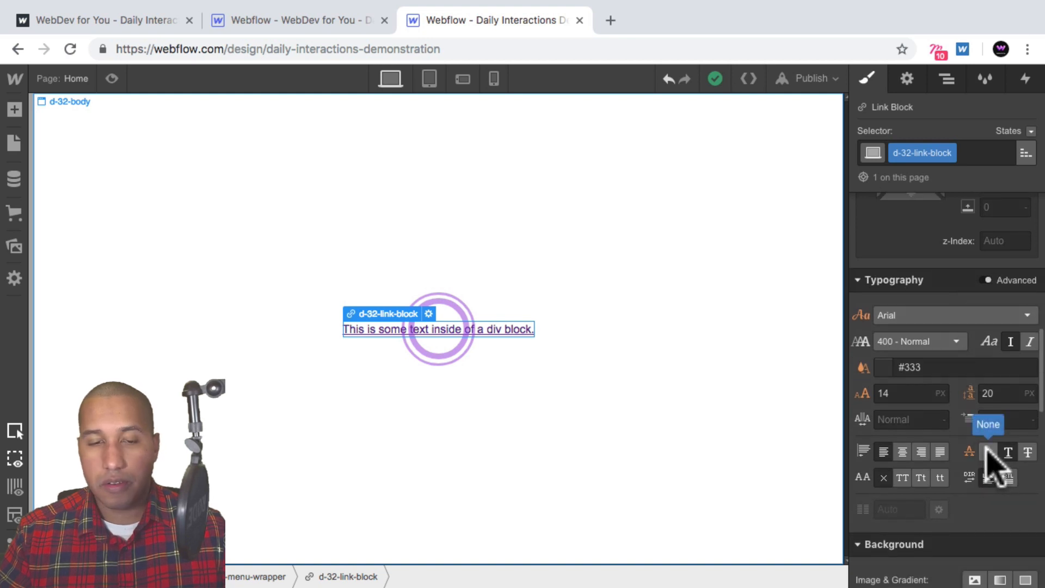
pyautogui.click(988, 454)
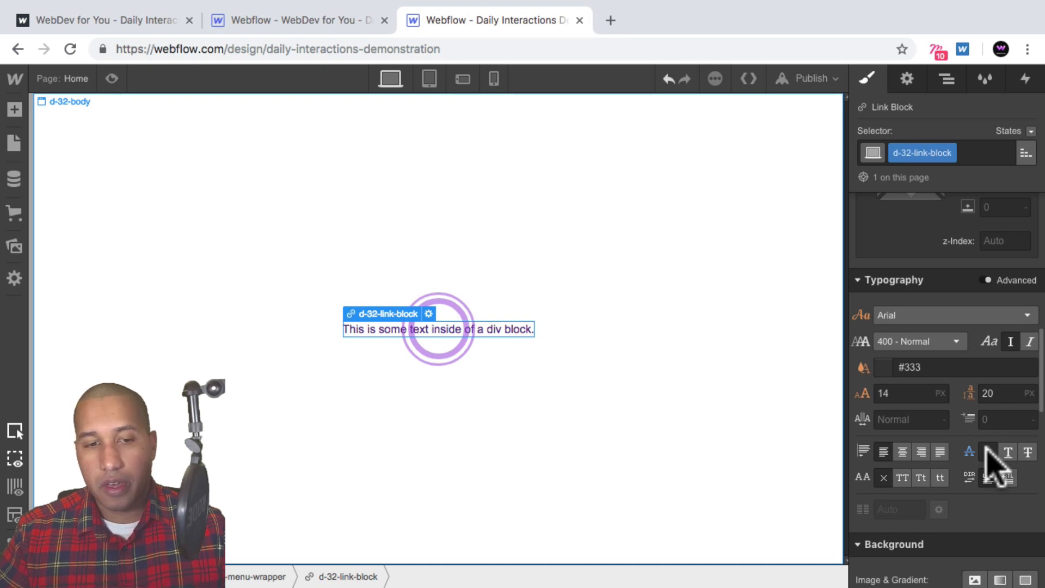
# - Replace the placeholder text in the link block's text block with "Home"
pyautogui.click(509, 329)
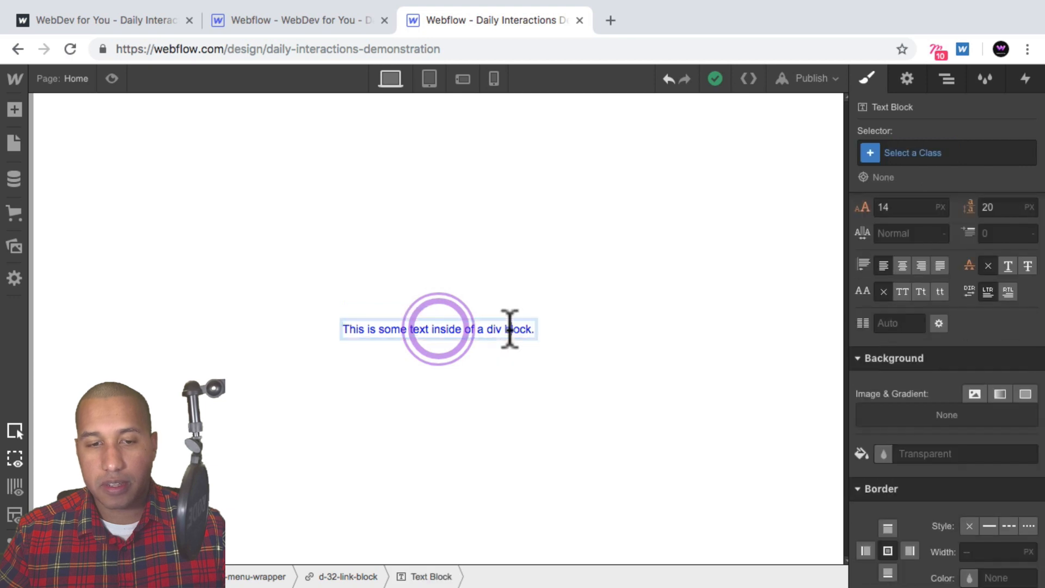
pyautogui.press('super+a')
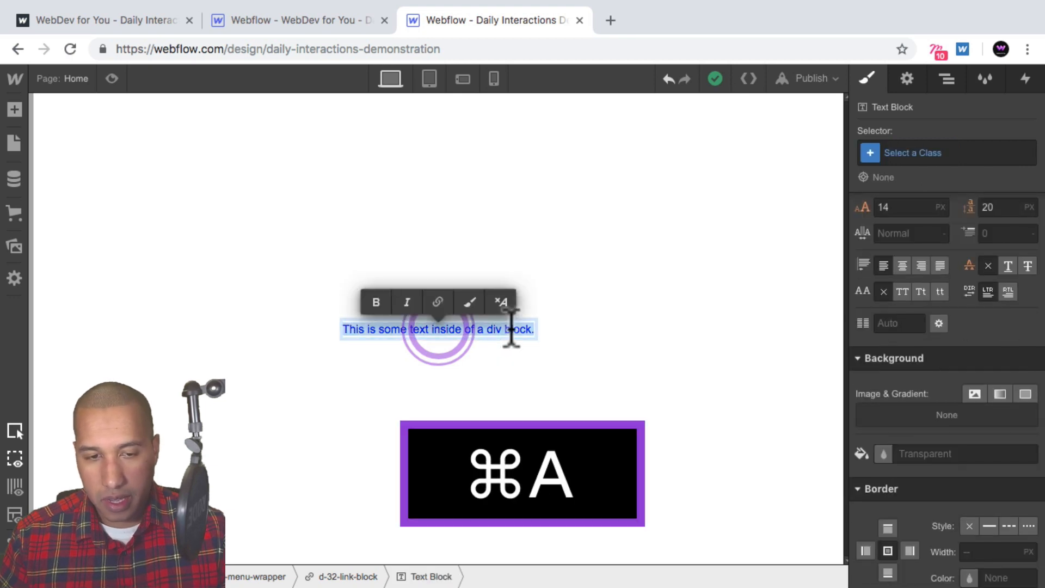
pyautogui.write('Home')
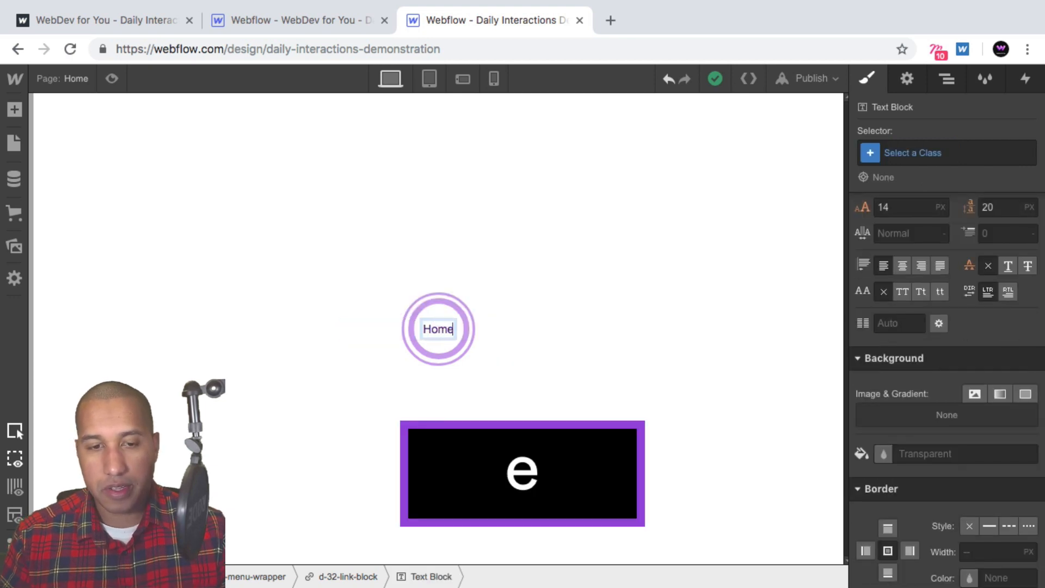
pyautogui.click(714, 229)
# - Assign the new class d-32-menu-item-text to the Home text block
pyautogui.click(447, 343)
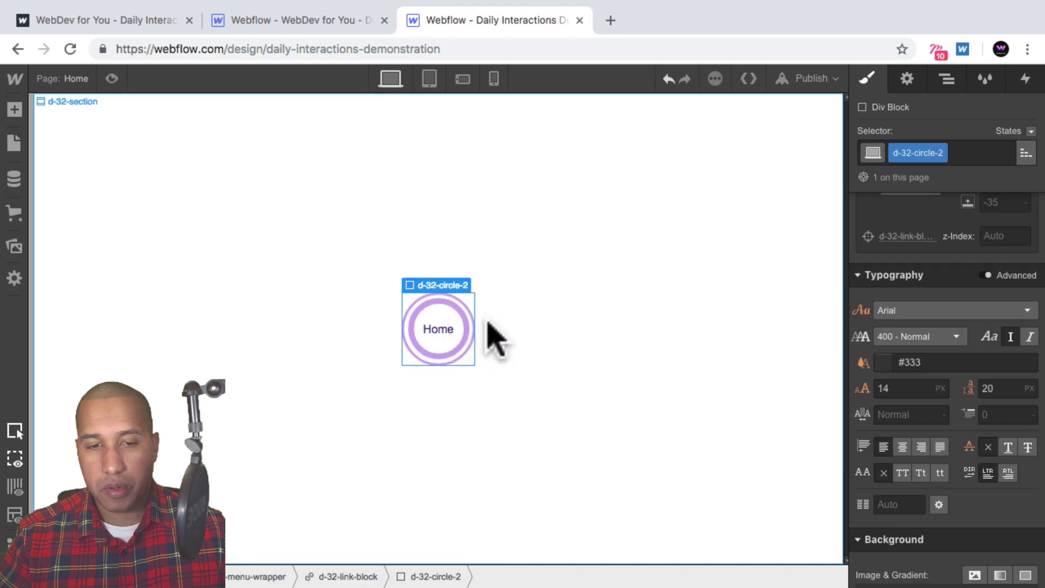
pyautogui.click(484, 334)
pyautogui.click(447, 344)
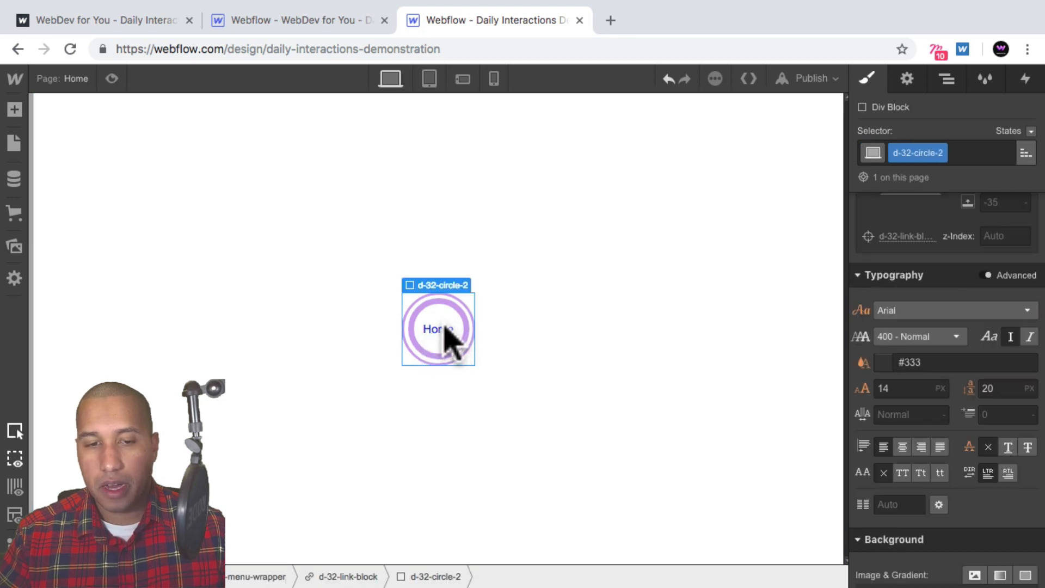
pyautogui.click(949, 80)
pyautogui.click(940, 255)
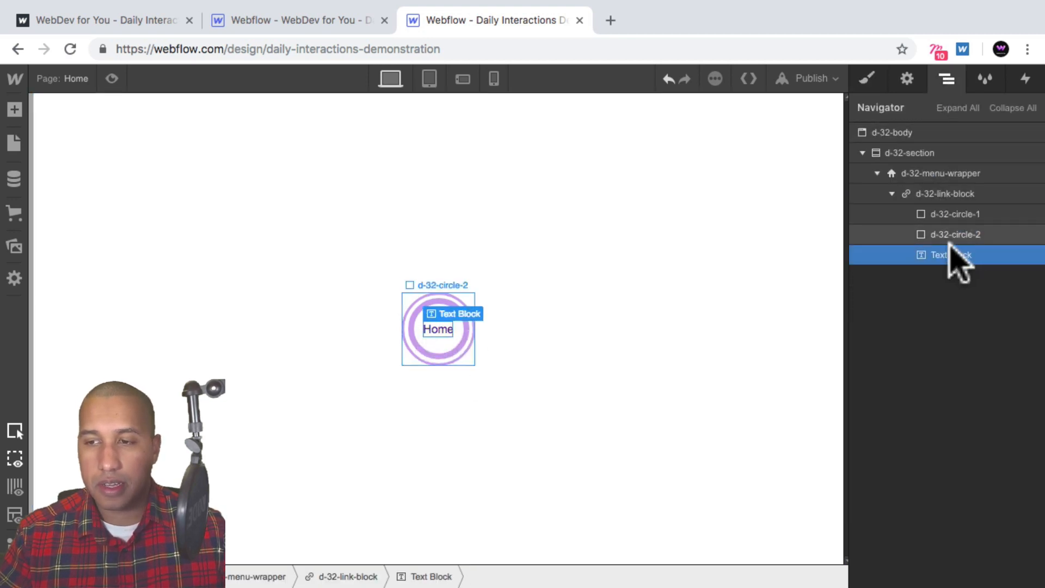
pyautogui.click(869, 80)
pyautogui.click(917, 154)
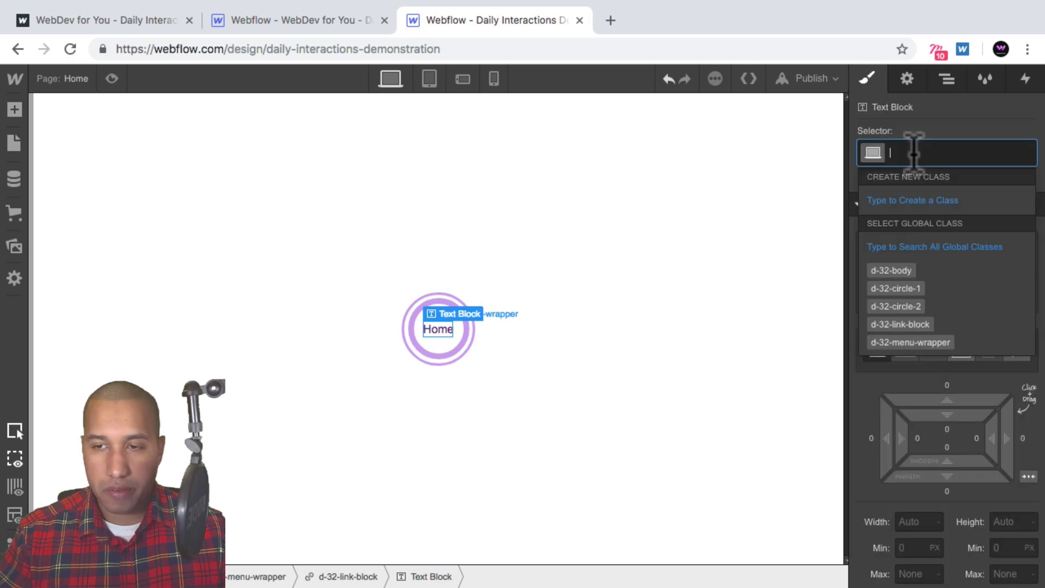
pyautogui.write('d--32-me')
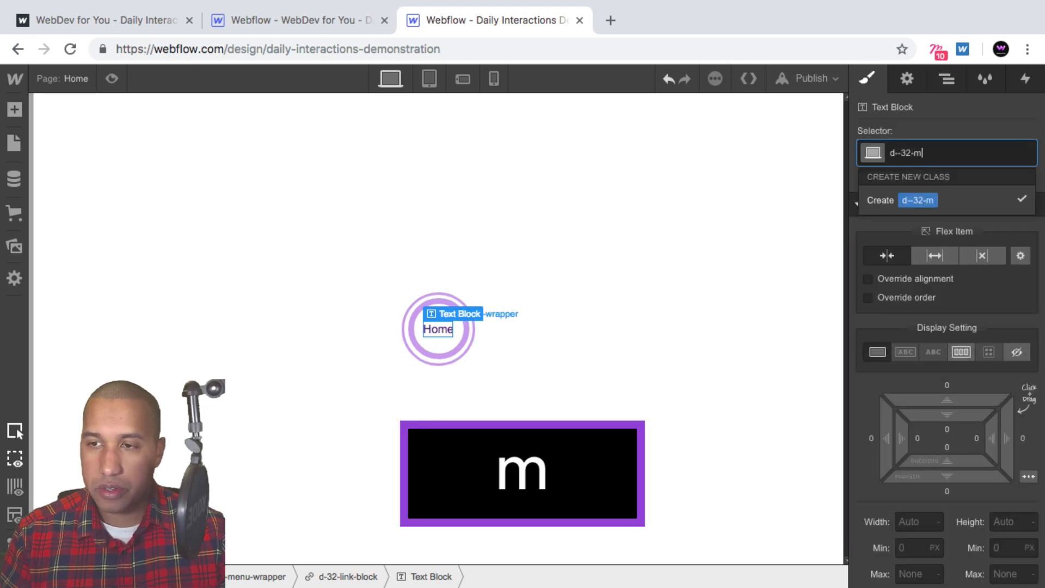
pyautogui.press('BackSpace')
pyautogui.press('BackSpace')
pyautogui.press('BackSpace')
pyautogui.write('32-menu-item')
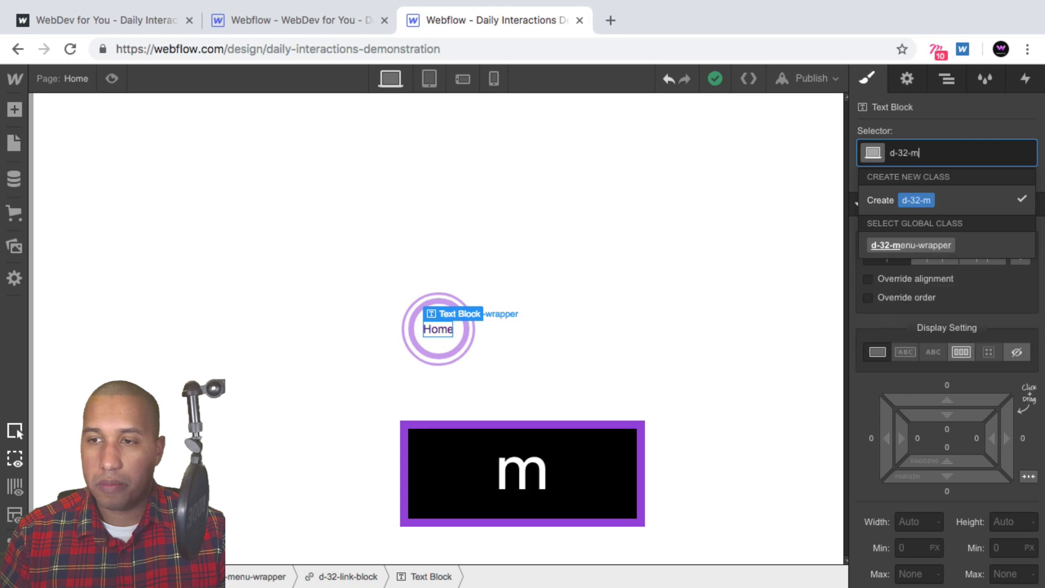
pyautogui.write('-text')
pyautogui.press('Return')
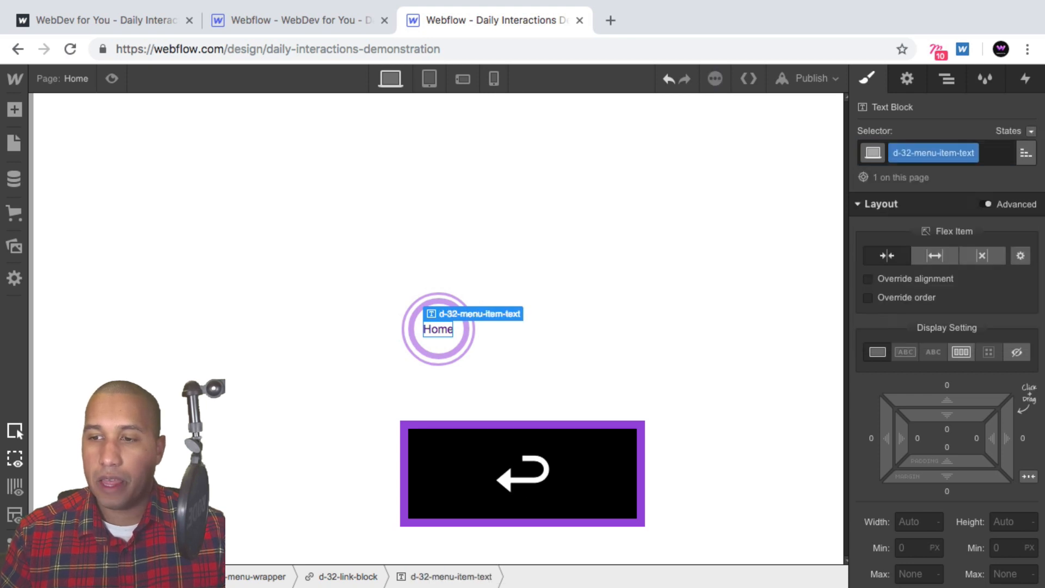
# - Set the position of d-32-menu-item-text to Relative
pyautogui.scroll(-5, 987, 401)
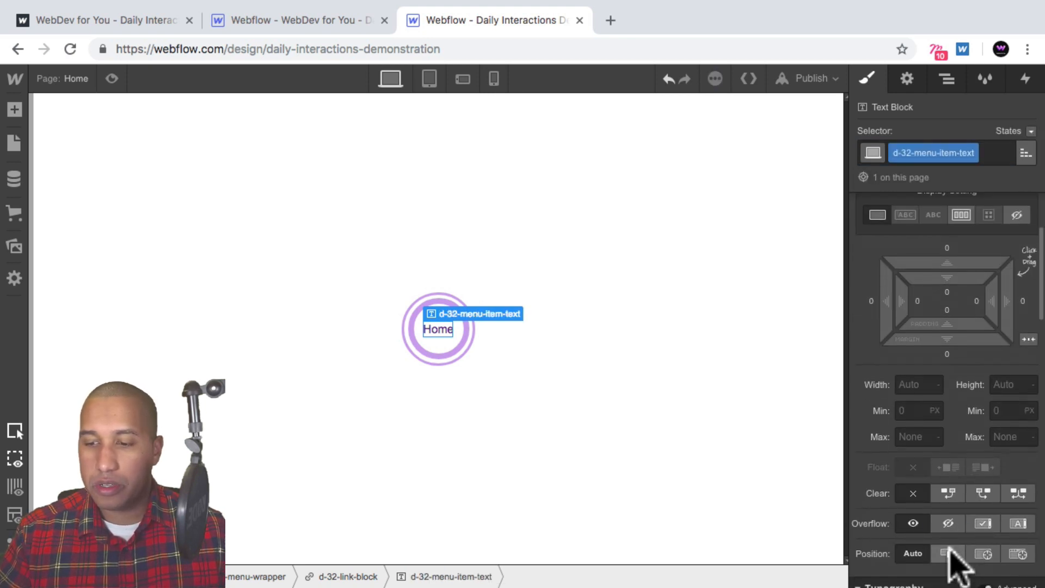
pyautogui.click(949, 552)
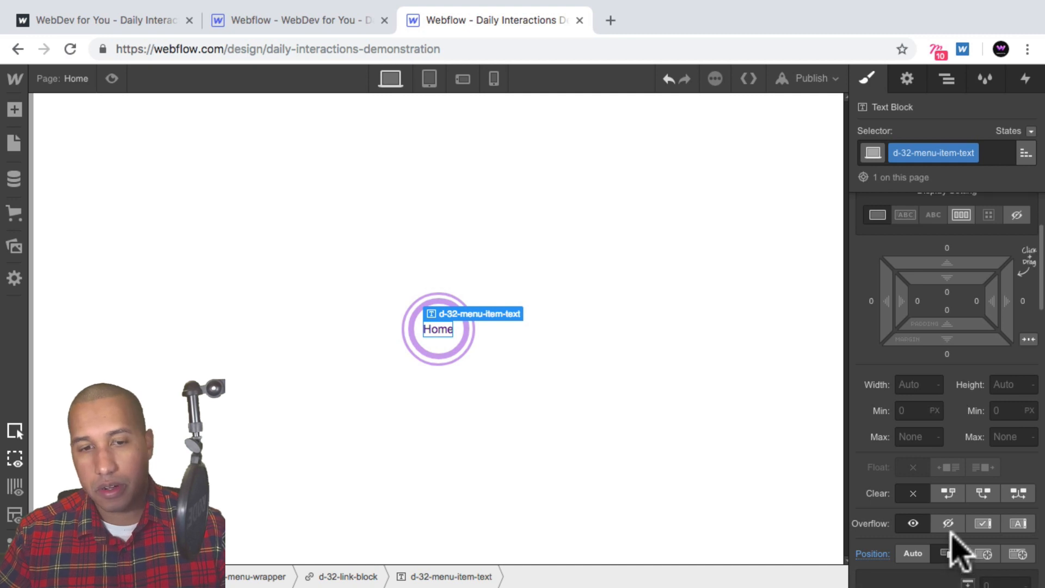
pyautogui.scroll(-2, 957, 468)
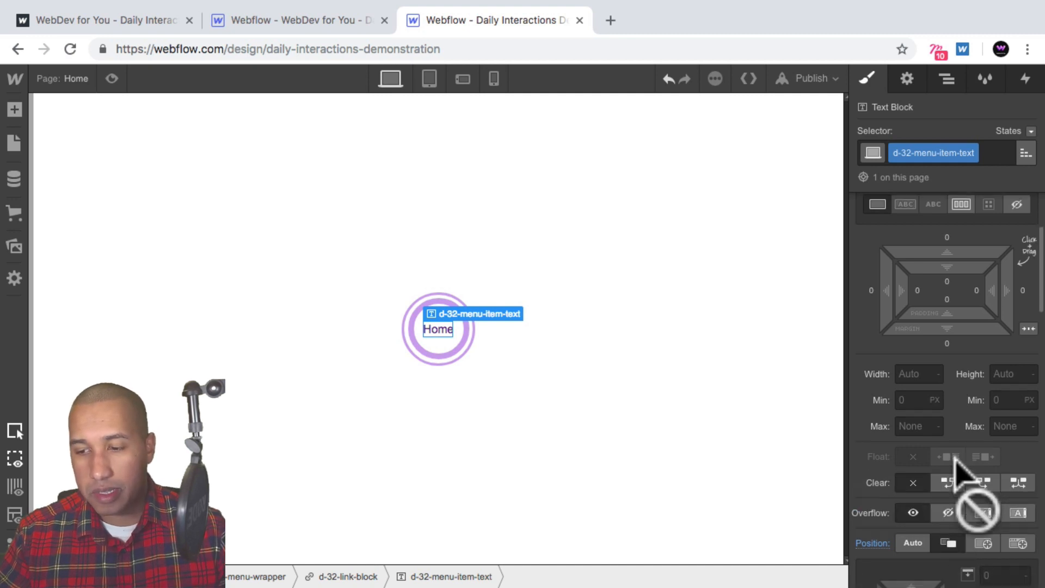
pyautogui.click(444, 339)
pyautogui.click(445, 327)
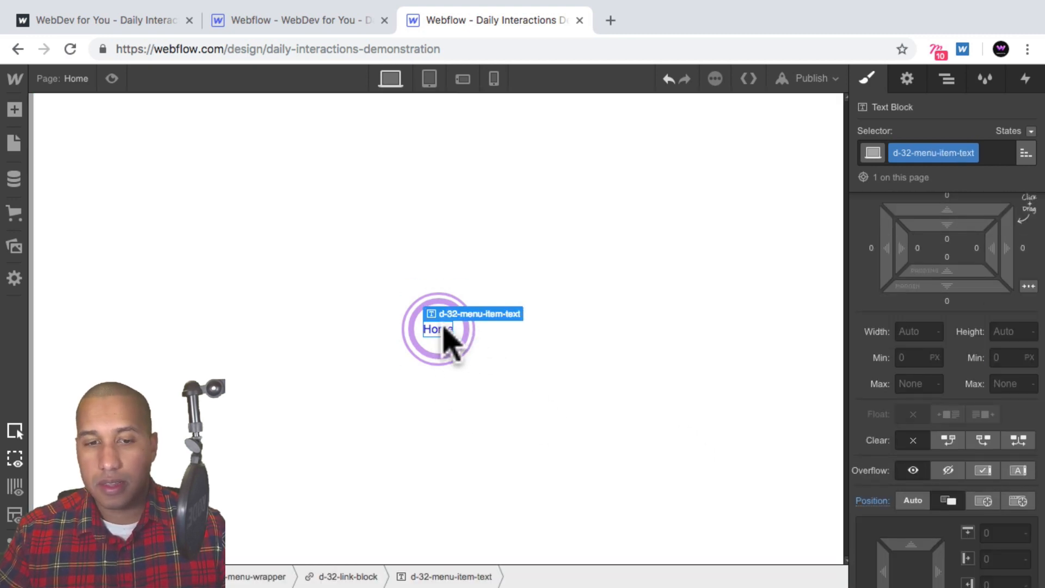
# - Set the font of d-32-menu-item-text to Georgia
pyautogui.scroll(-10, 957, 424)
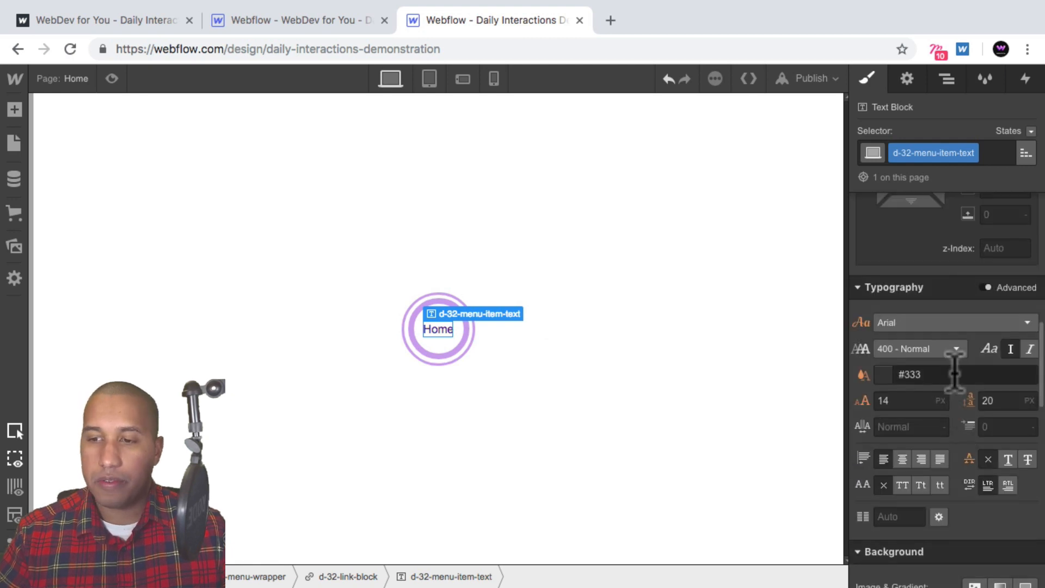
pyautogui.click(929, 325)
pyautogui.scroll(-2, 934, 403)
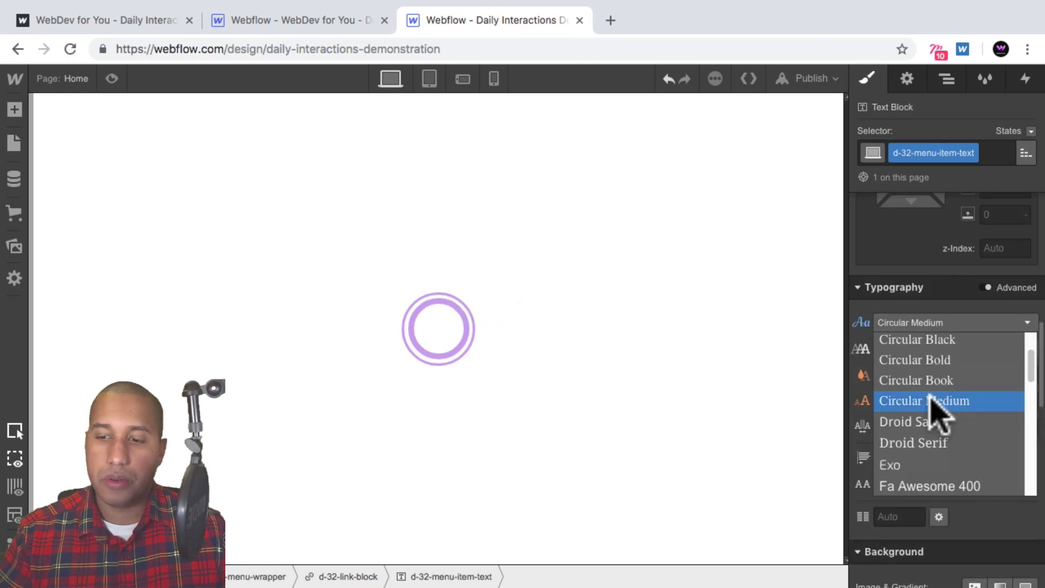
pyautogui.scroll(-3, 933, 415)
pyautogui.click(920, 442)
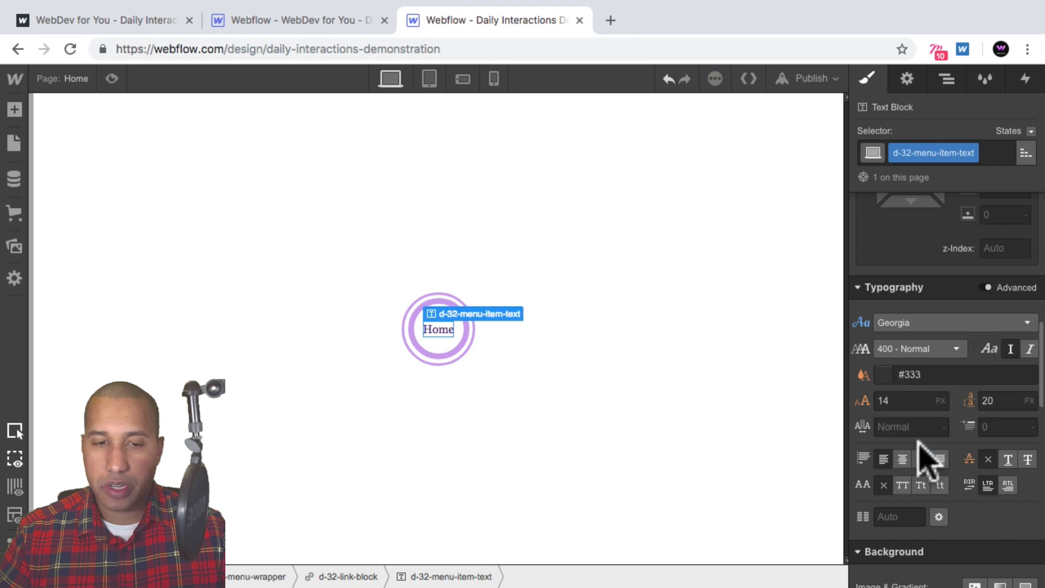
# - Set the text color of d-32-menu-item-text to the black swatch and check the available font weights
pyautogui.click(882, 374)
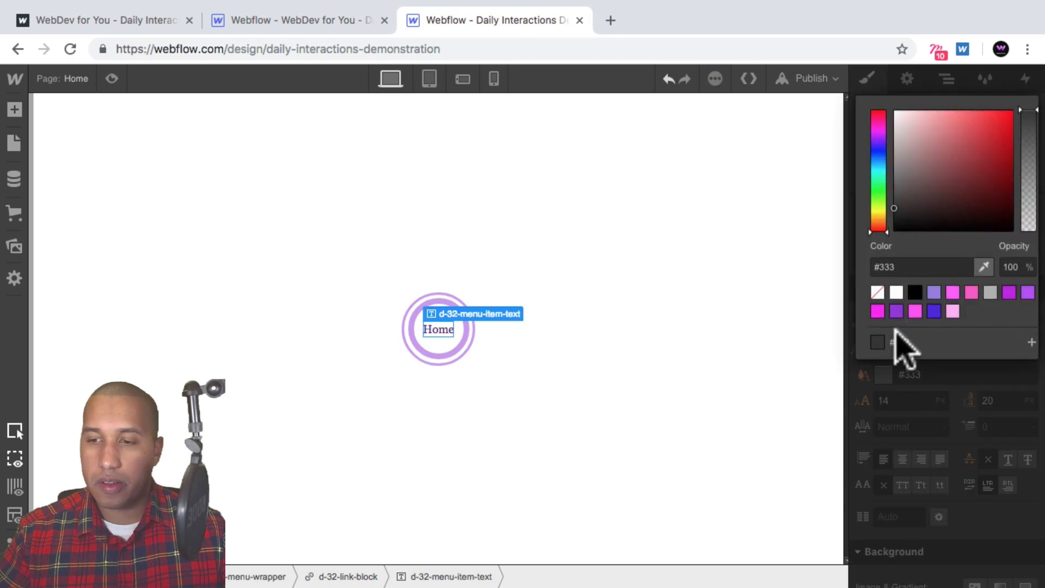
pyautogui.click(916, 294)
pyautogui.click(916, 388)
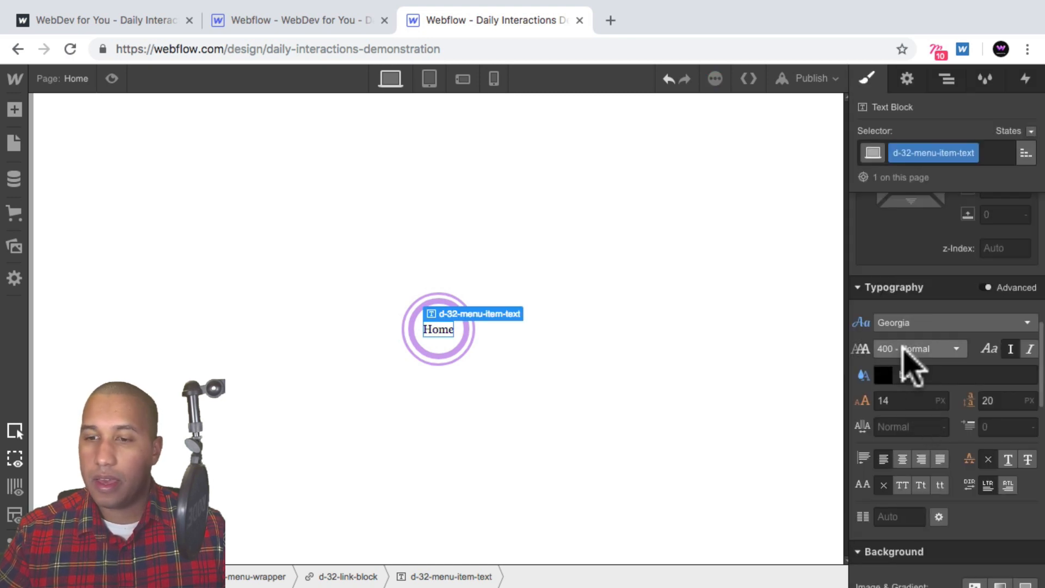
pyautogui.click(906, 350)
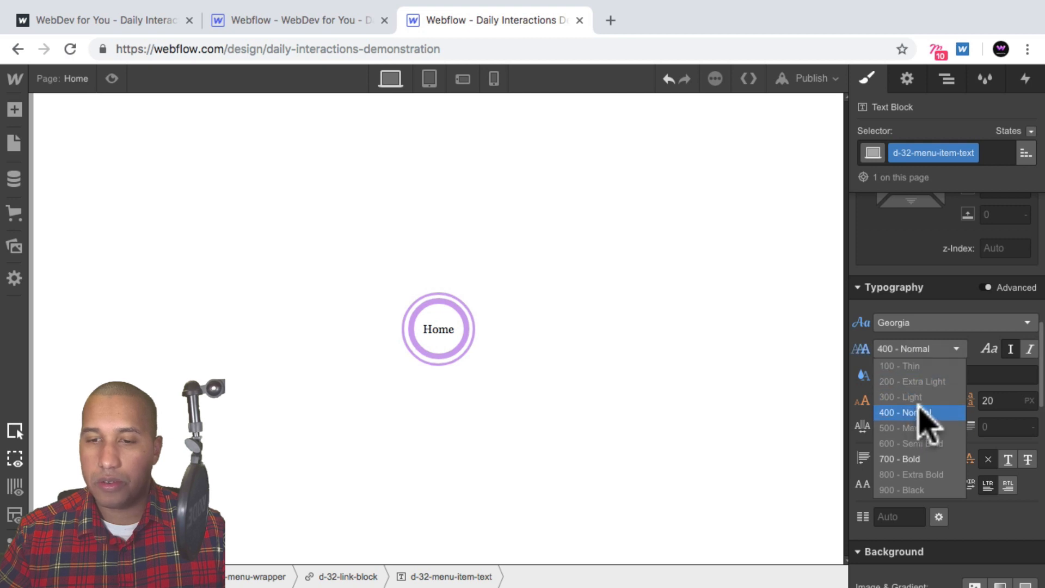
pyautogui.click(966, 335)
# - Set the font size of d-32-menu-item-text to 44 px and compare it with the menu on the published demo page
pyautogui.click(915, 401)
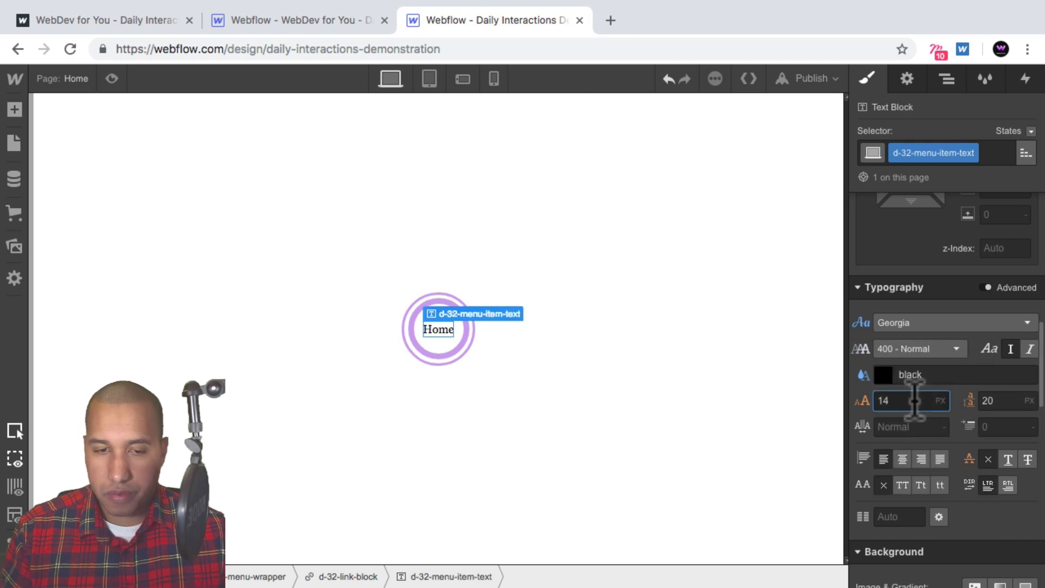
pyautogui.hotkey('shift', 'Up')
pyautogui.hotkey('shift', 'Up')
pyautogui.hotkey('shift', 'Up')
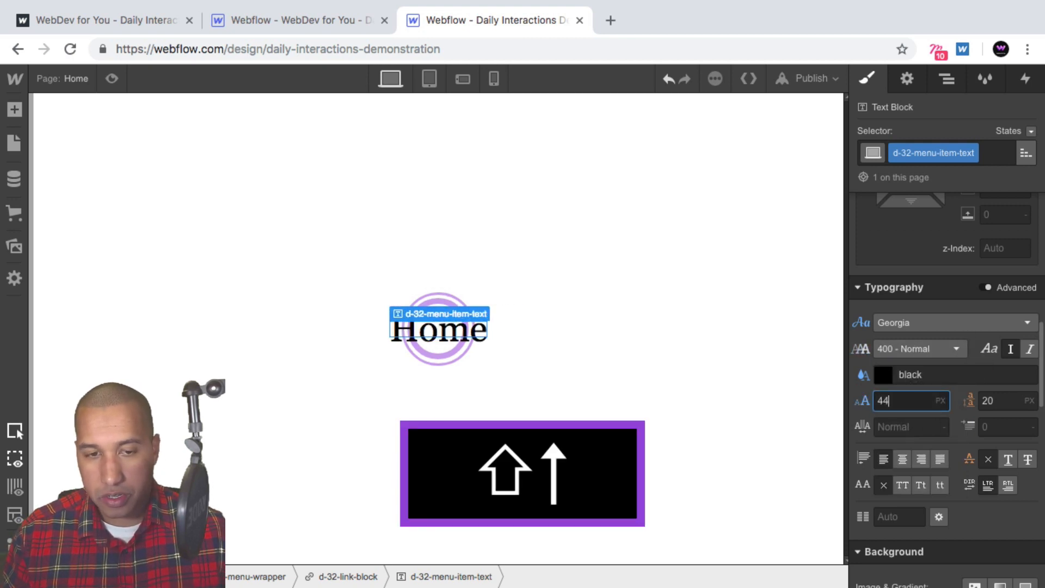
pyautogui.hotkey('shift', 'Up')
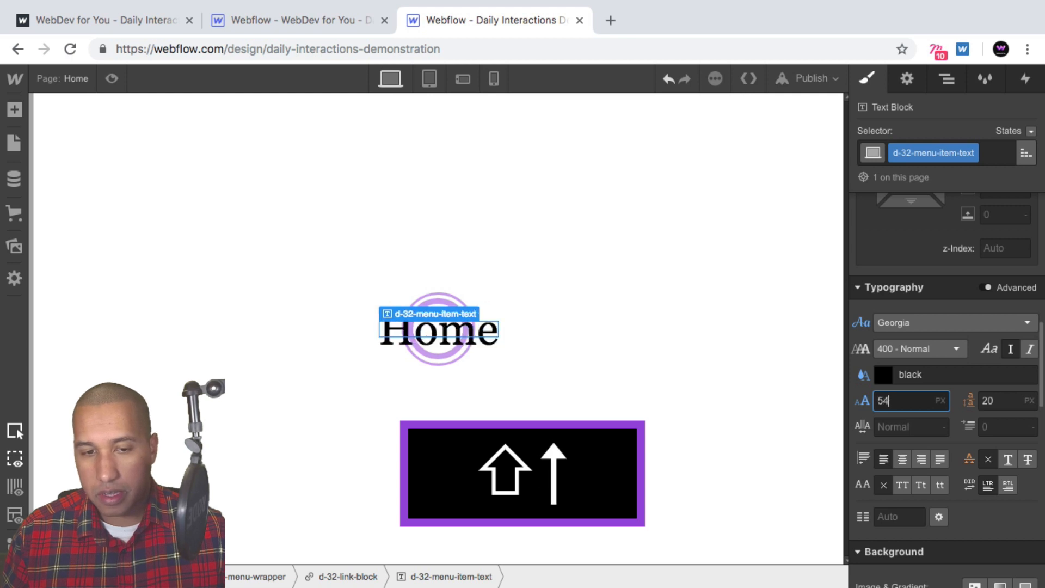
pyautogui.hotkey('shift', 'Down')
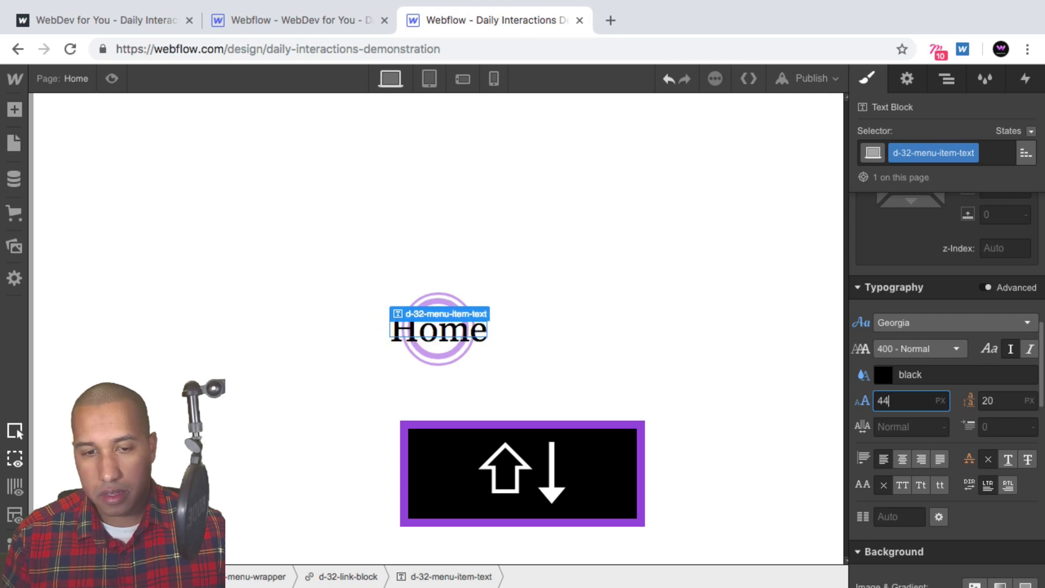
pyautogui.click(144, 26)
pyautogui.click(478, 22)
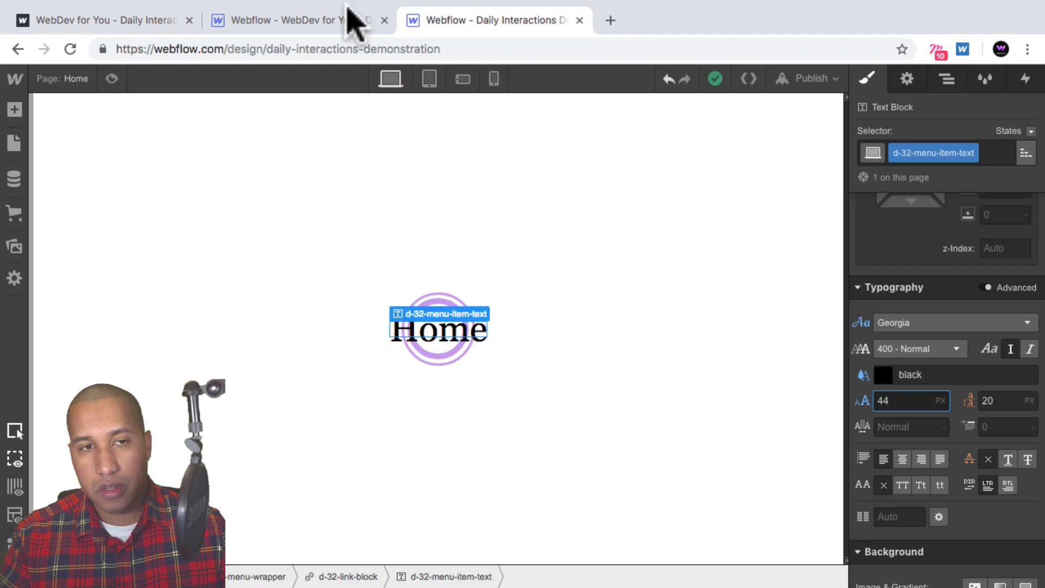
pyautogui.click(163, 20)
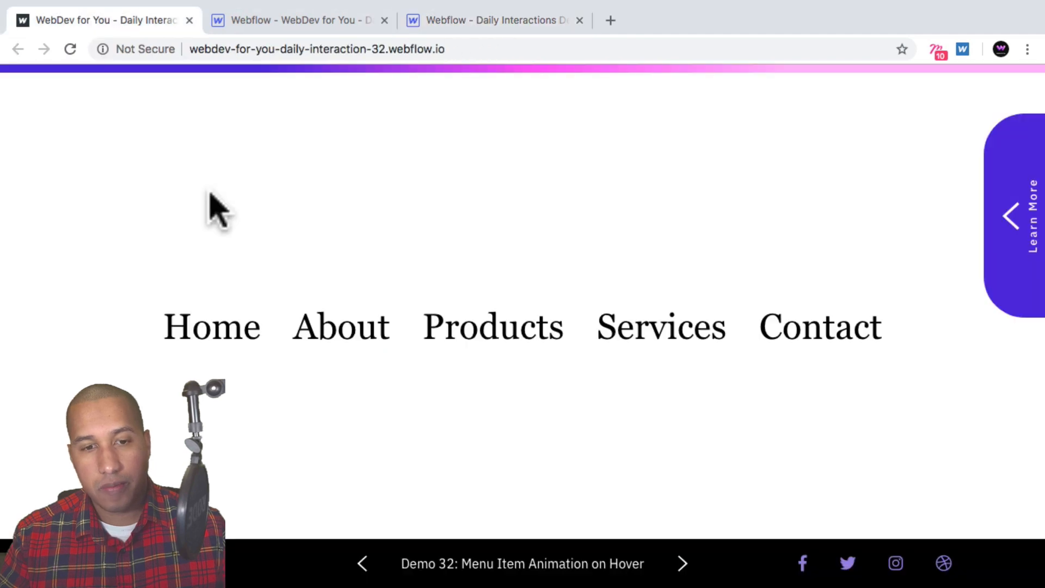
pyautogui.click(488, 22)
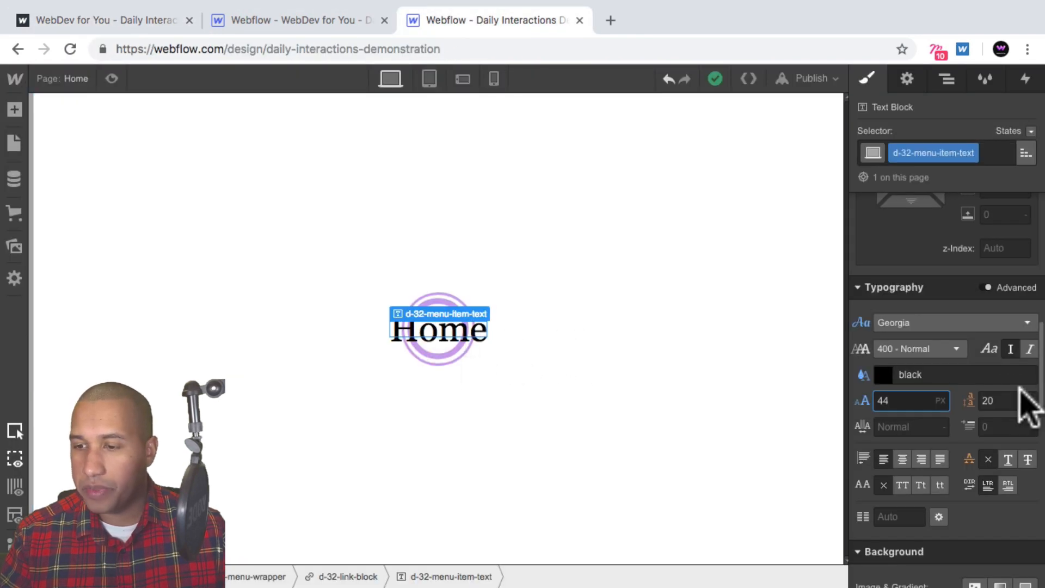
# - Set the line height of d-32-menu-item-text to 50 px
pyautogui.click(1006, 401)
pyautogui.hotkey('shift', 'Up')
pyautogui.hotkey('shift', 'Up')
pyautogui.hotkey('shift', 'Up')
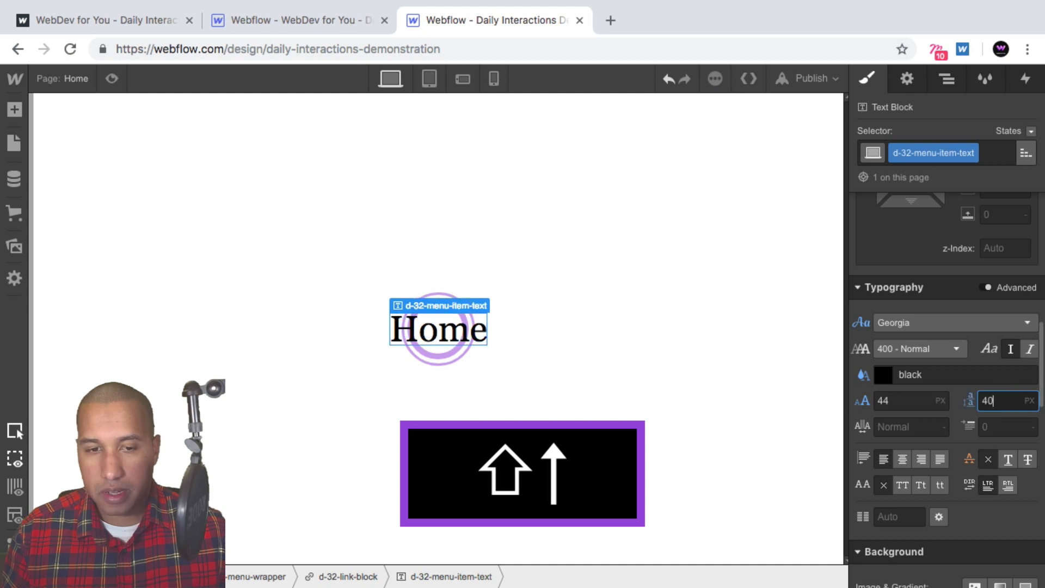
pyautogui.click(719, 476)
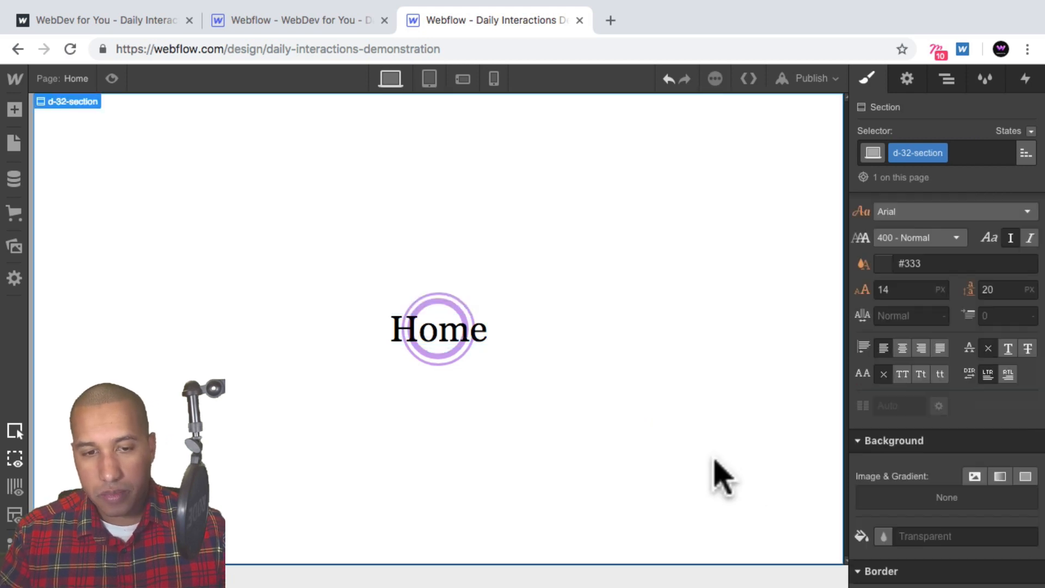
# - Change the text color of d-32-menu-item-text to #111
pyautogui.click(442, 357)
pyautogui.click(442, 342)
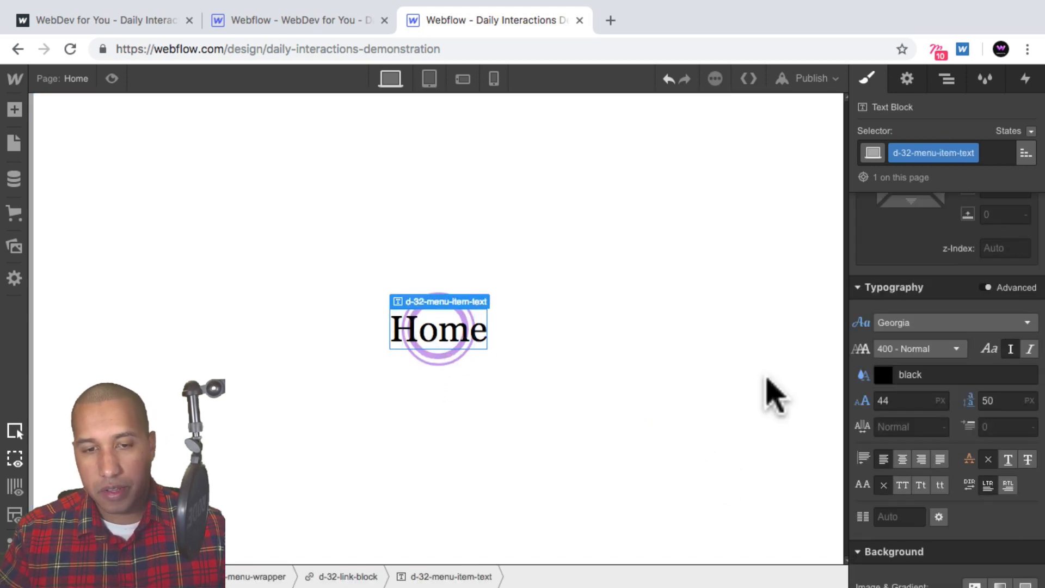
pyautogui.click(940, 370)
pyautogui.write('#111')
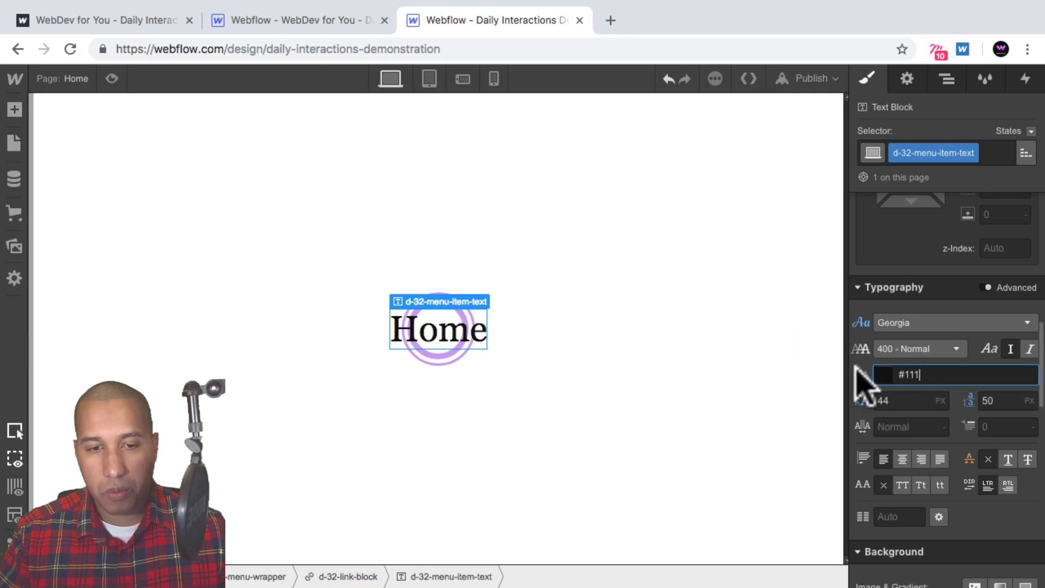
# - Copy d-32-link-block and paste four duplicates of it into d-32-menu-wrapper
pyautogui.click(556, 386)
pyautogui.click(446, 326)
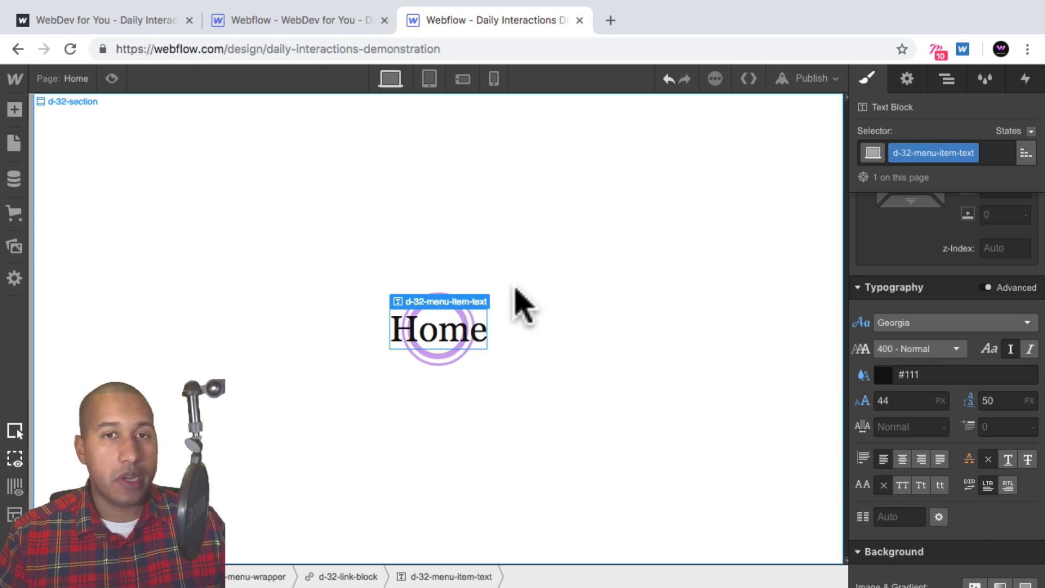
pyautogui.click(456, 304)
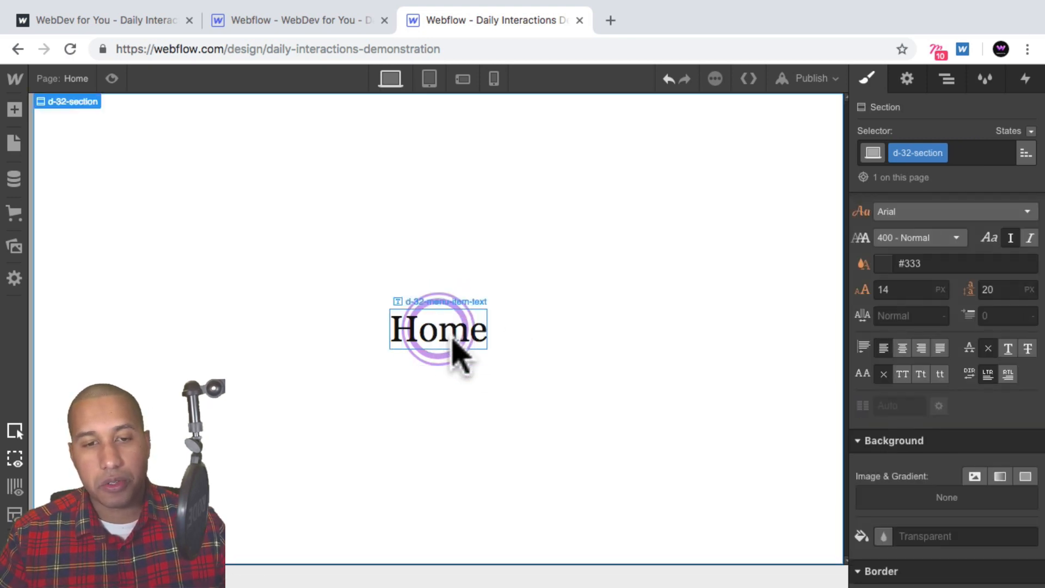
pyautogui.click(947, 79)
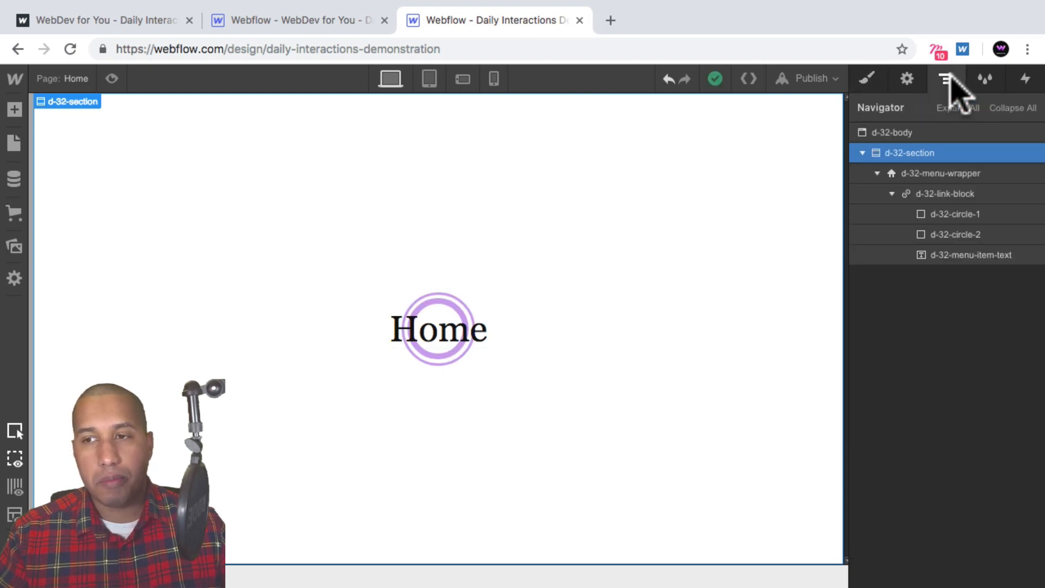
pyautogui.click(915, 194)
pyautogui.click(892, 194)
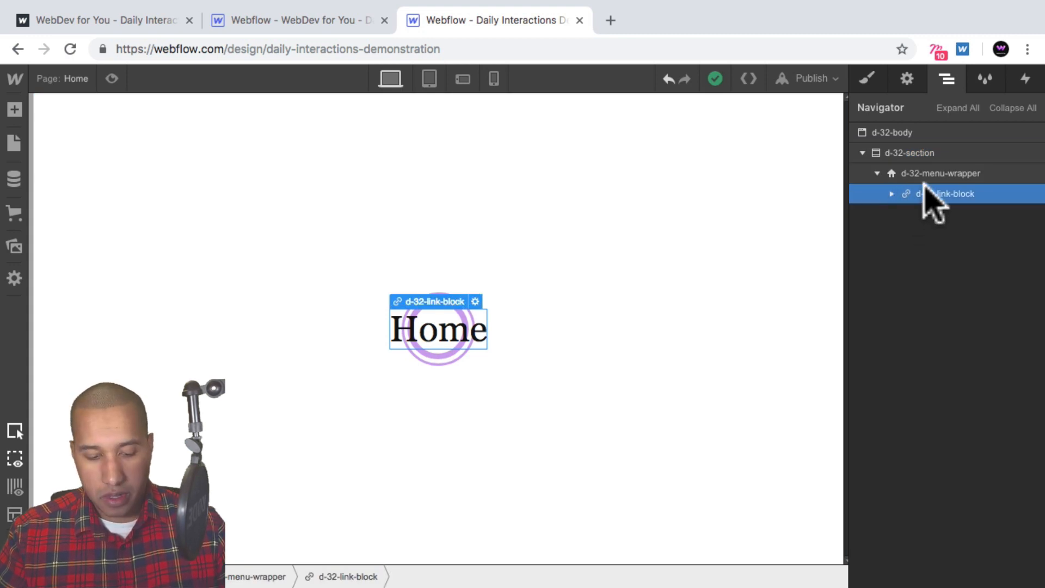
pyautogui.press('super+c')
pyautogui.click(944, 173)
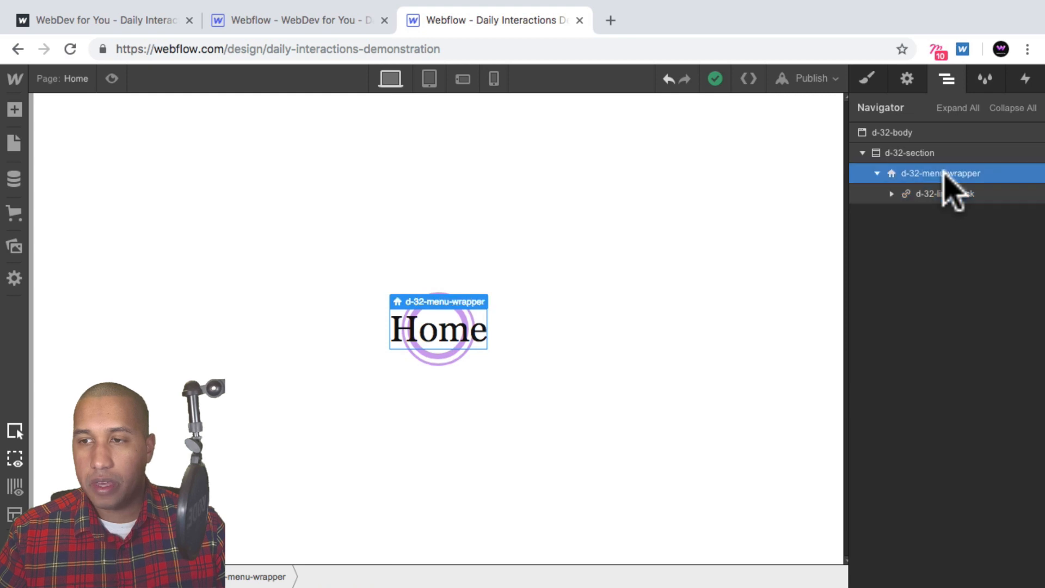
pyautogui.press('super+v')
pyautogui.press('super+v')
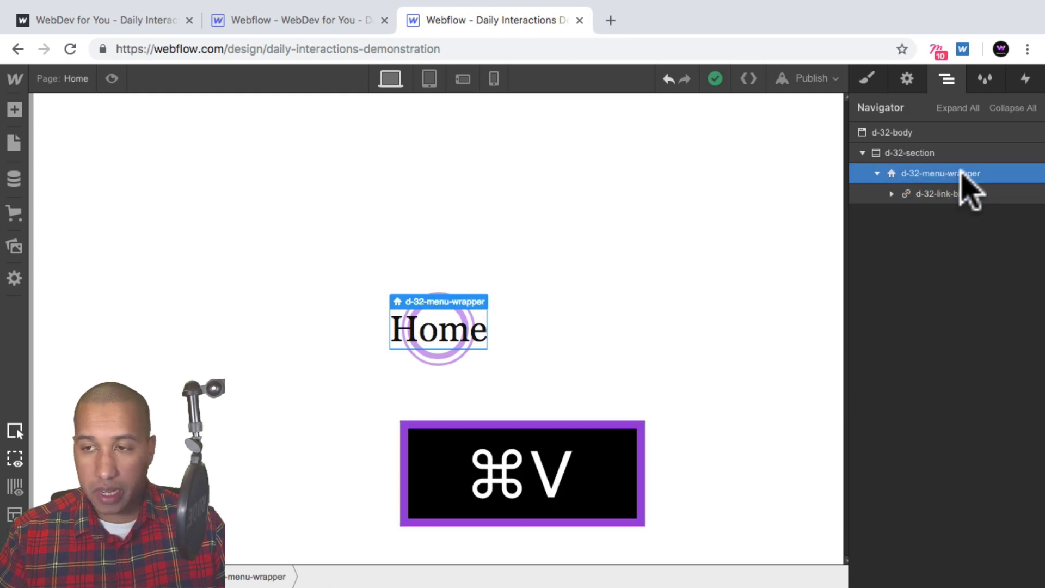
pyautogui.press('super+v')
pyautogui.press('super+v')
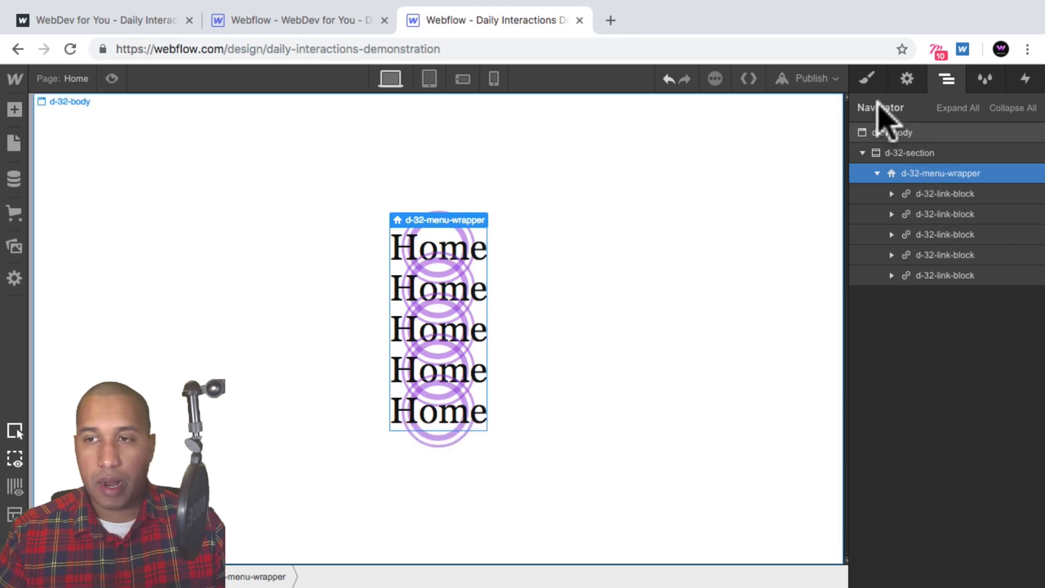
# - Set d-32-menu-wrapper to a horizontal flex layout with its children justified and aligned to the center
pyautogui.click(868, 80)
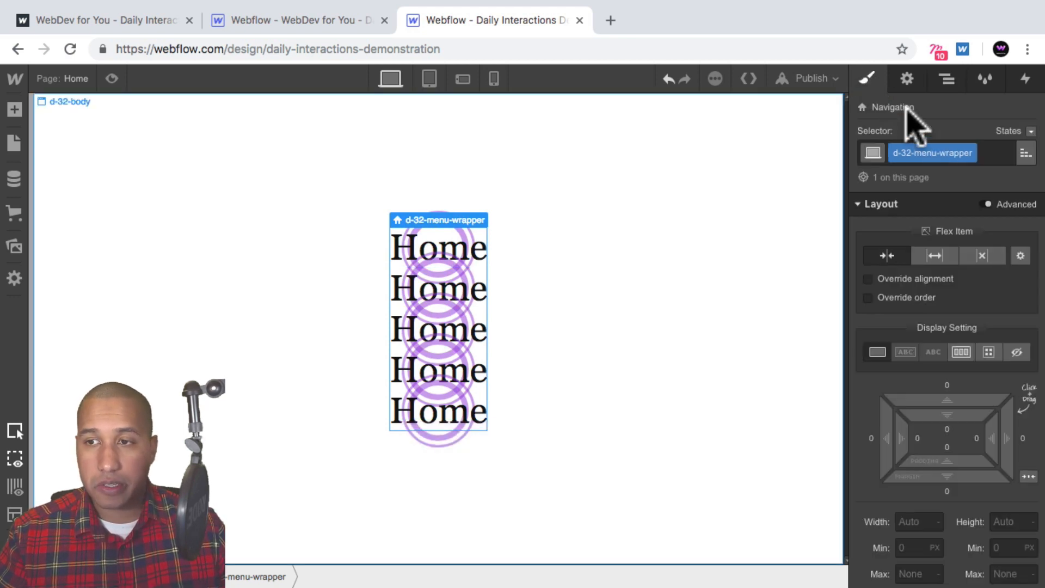
pyautogui.click(961, 352)
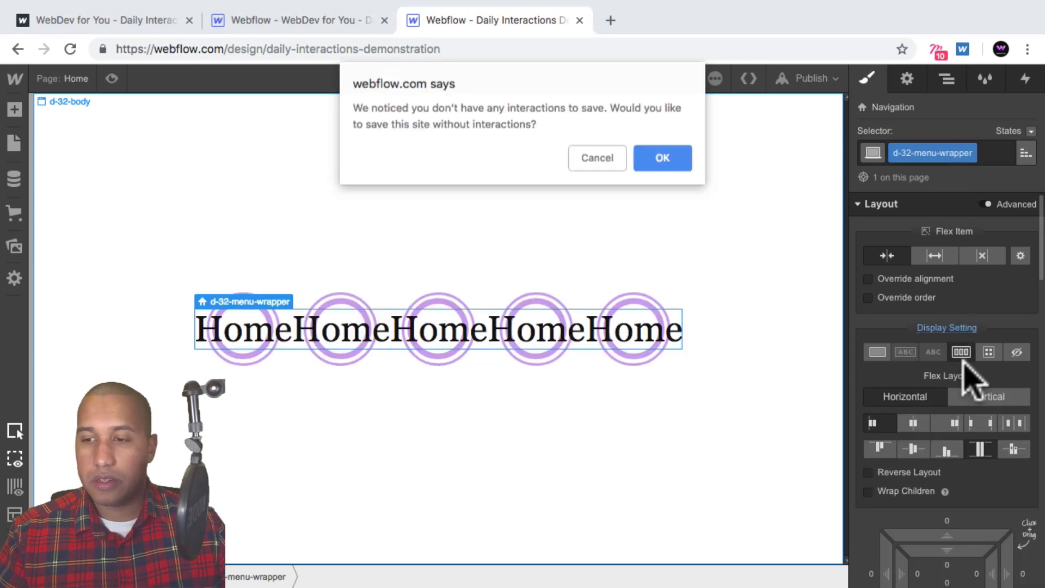
pyautogui.click(670, 159)
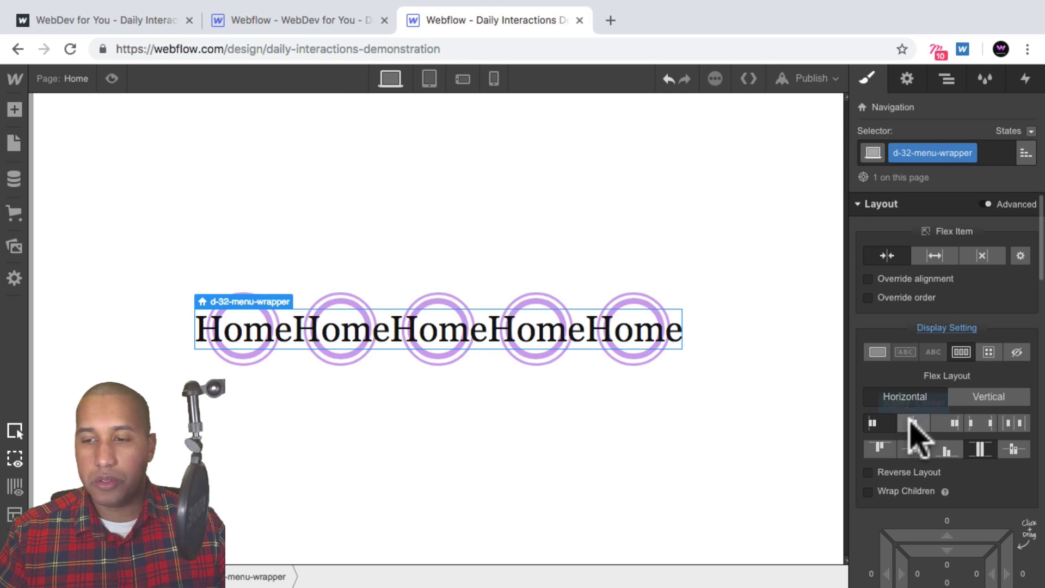
pyautogui.click(911, 426)
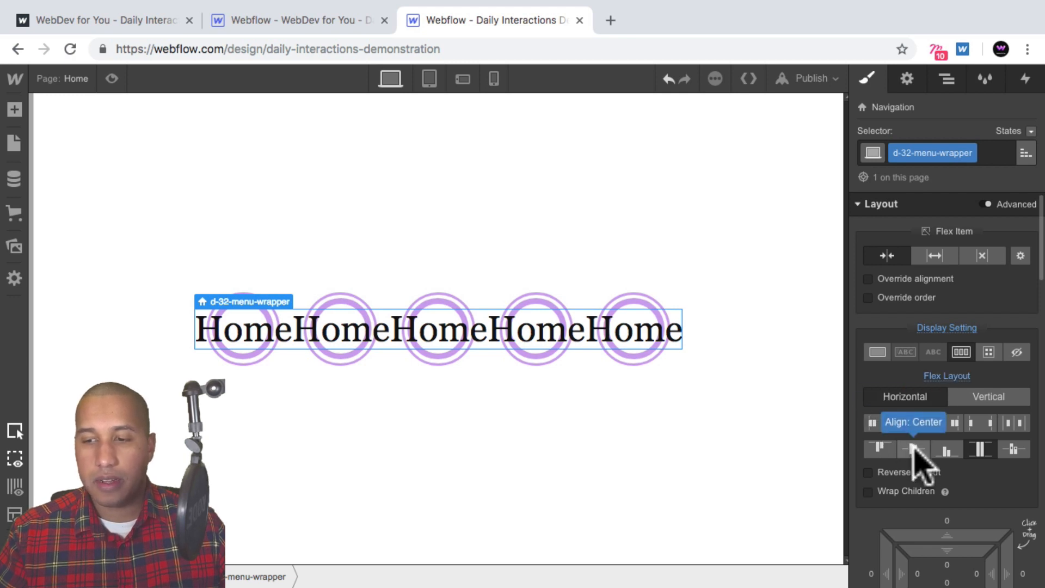
pyautogui.click(914, 451)
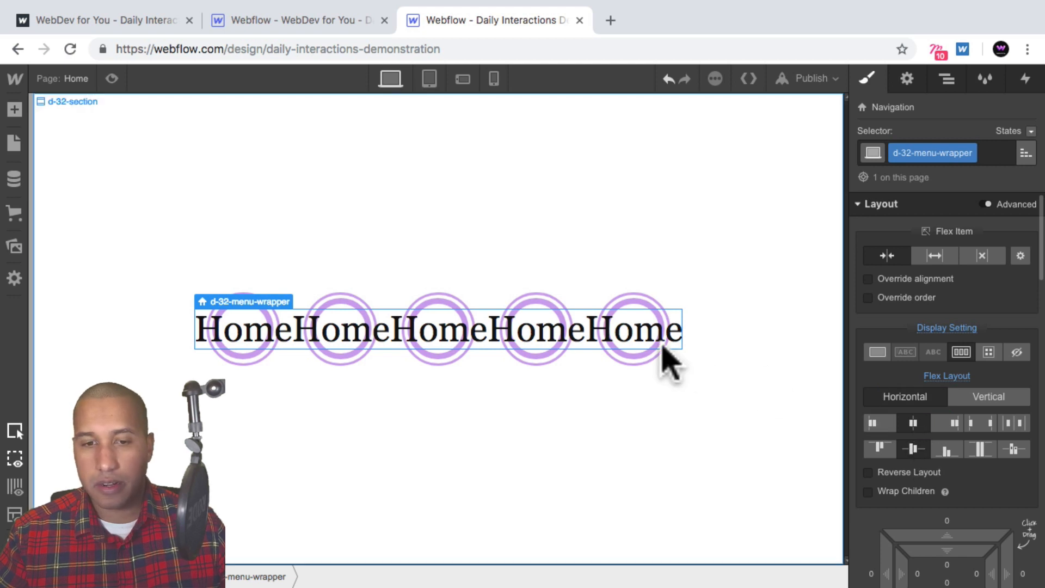
# - Give the d-32-link-block class left and right margins of 15 px
pyautogui.click(947, 79)
pyautogui.click(930, 194)
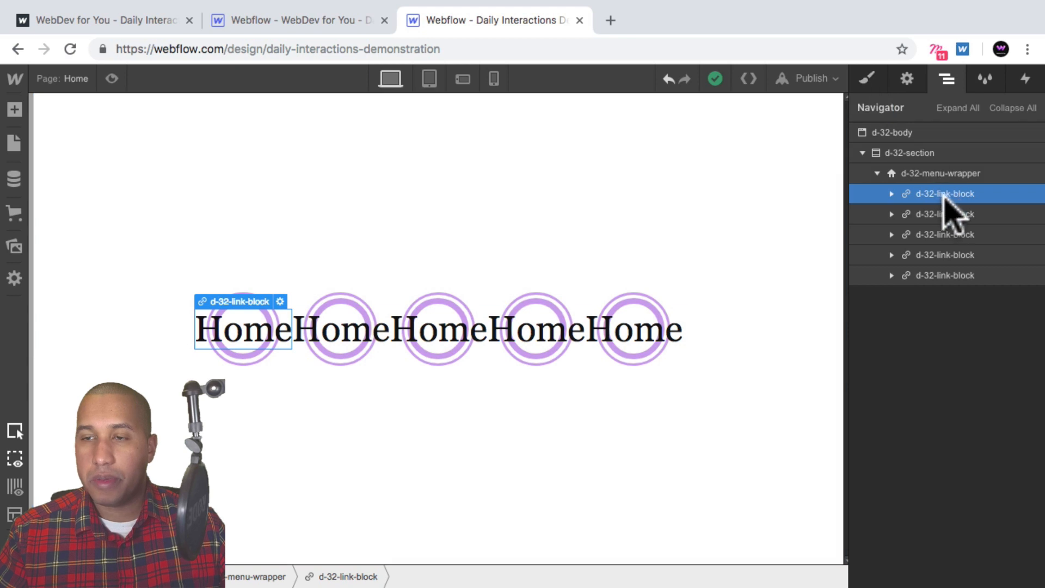
pyautogui.click(867, 79)
pyautogui.scroll(-2, 1010, 322)
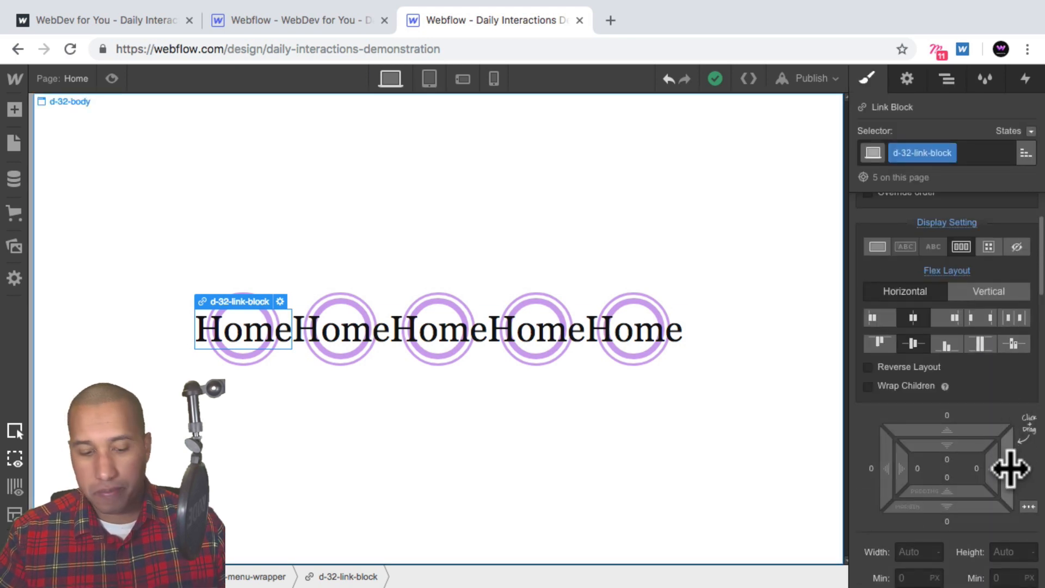
pyautogui.moveTo(1010, 468)
pyautogui.mouseDown()
pyautogui.moveTo(1034, 469)
pyautogui.moveTo(1003, 475)
pyautogui.mouseUp()
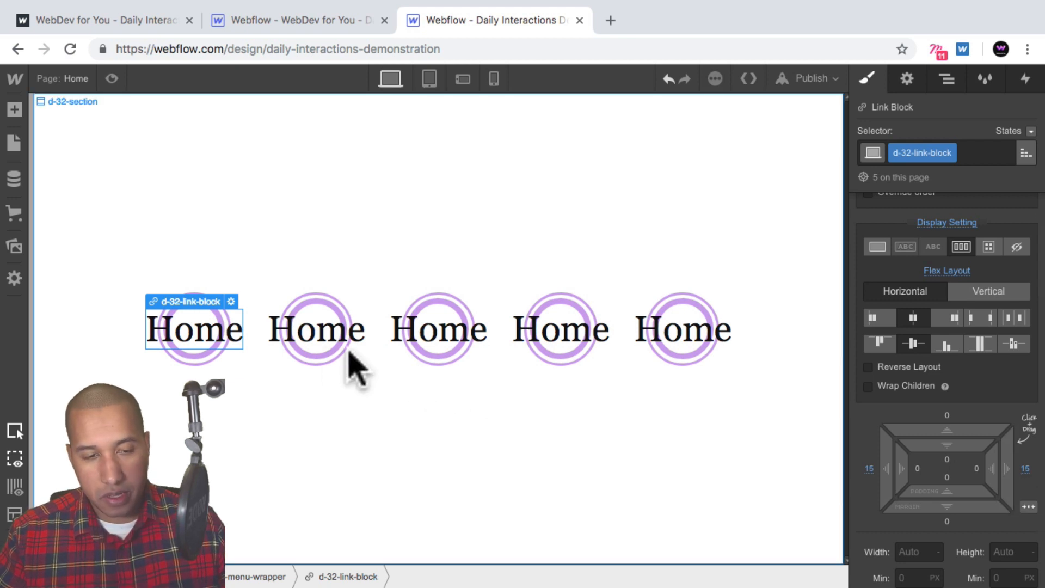
# - Change the second menu item's label to About
pyautogui.click(333, 342)
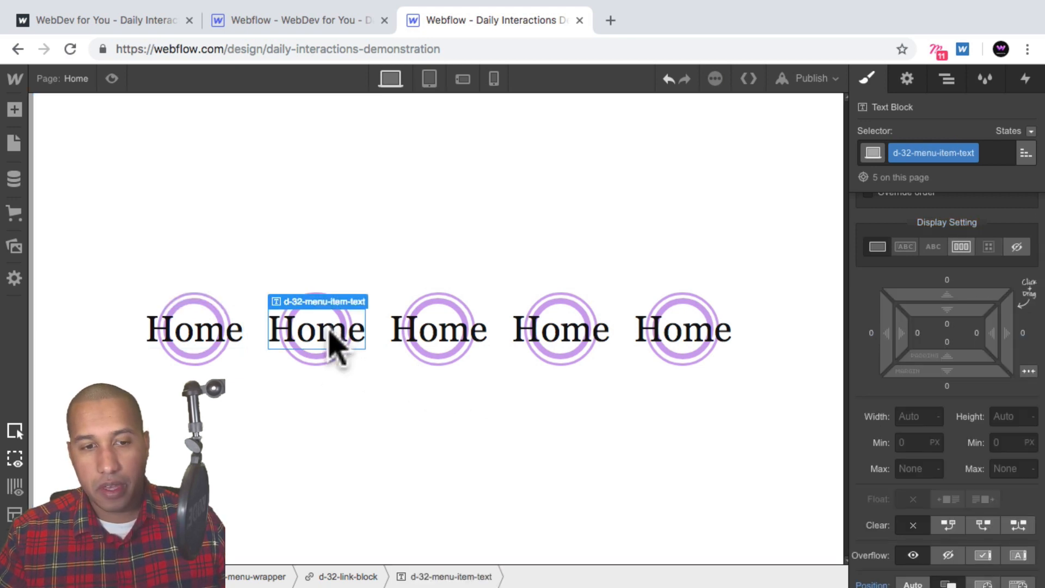
pyautogui.doubleClick(334, 342)
pyautogui.write('About')
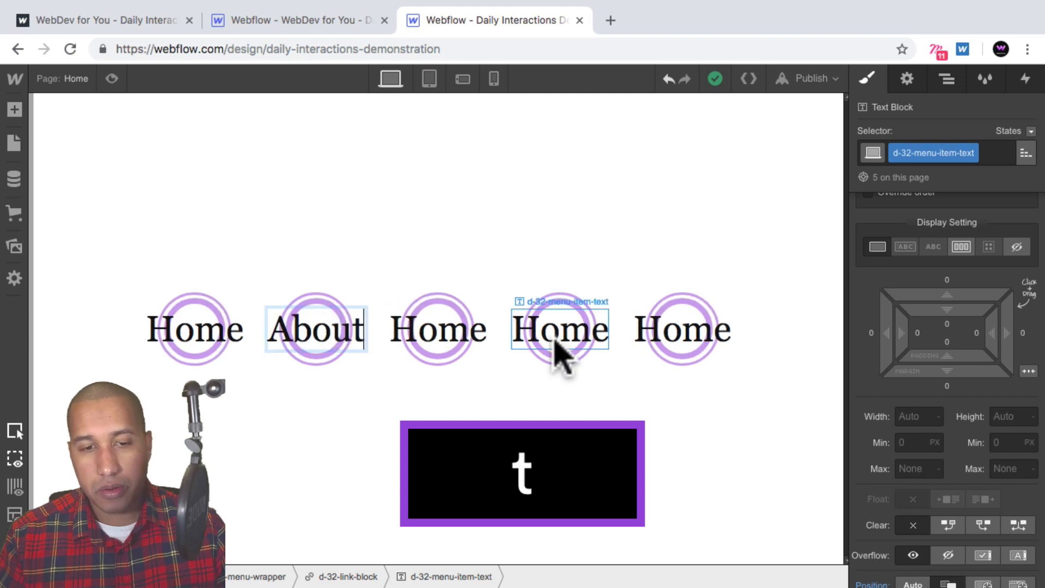
# - Label the third, fourth and fifth menu items Services, Contact and Shop
pyautogui.doubleClick(439, 342)
pyautogui.write('Services')
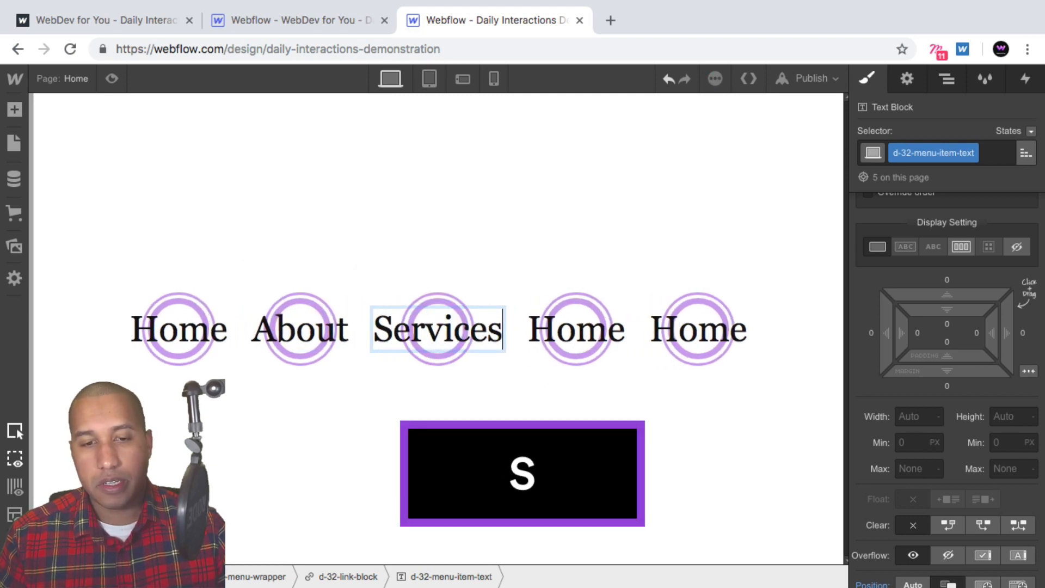
pyautogui.doubleClick(566, 329)
pyautogui.write('Ci')
pyautogui.press('BackSpace')
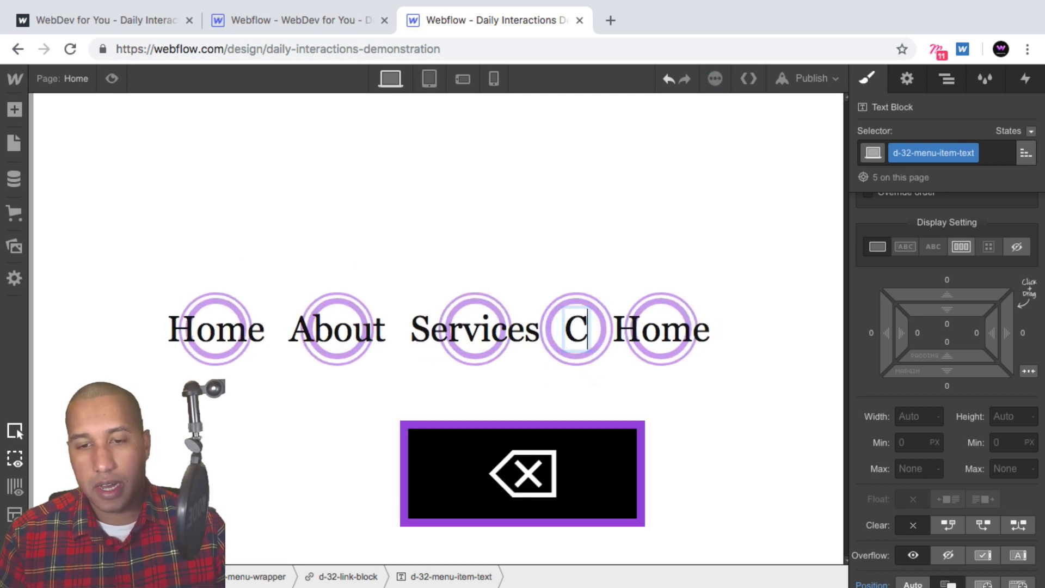
pyautogui.write('ontact')
pyautogui.doubleClick(667, 327)
pyautogui.write('Shop')
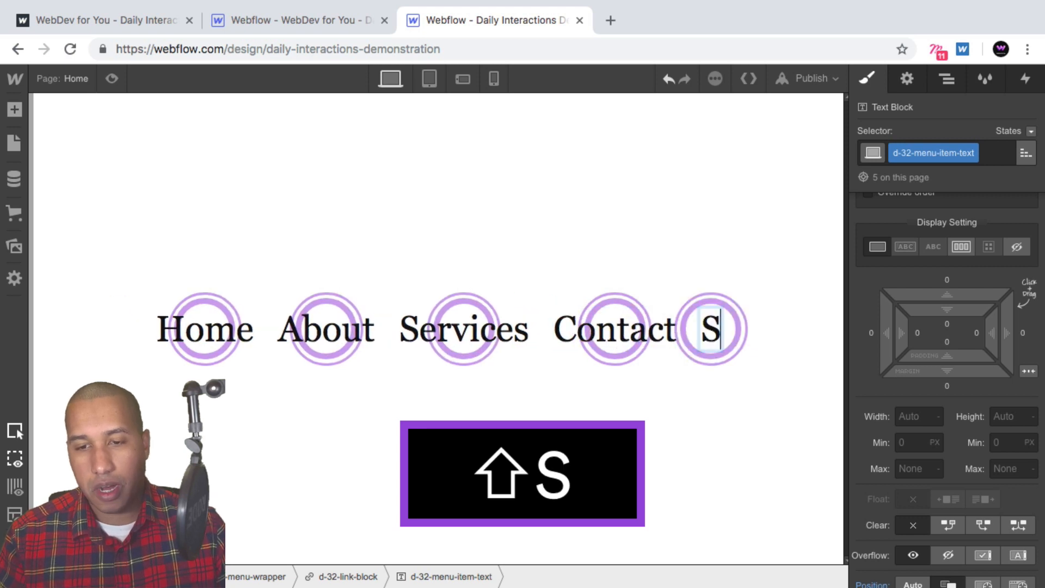
pyautogui.click(233, 269)
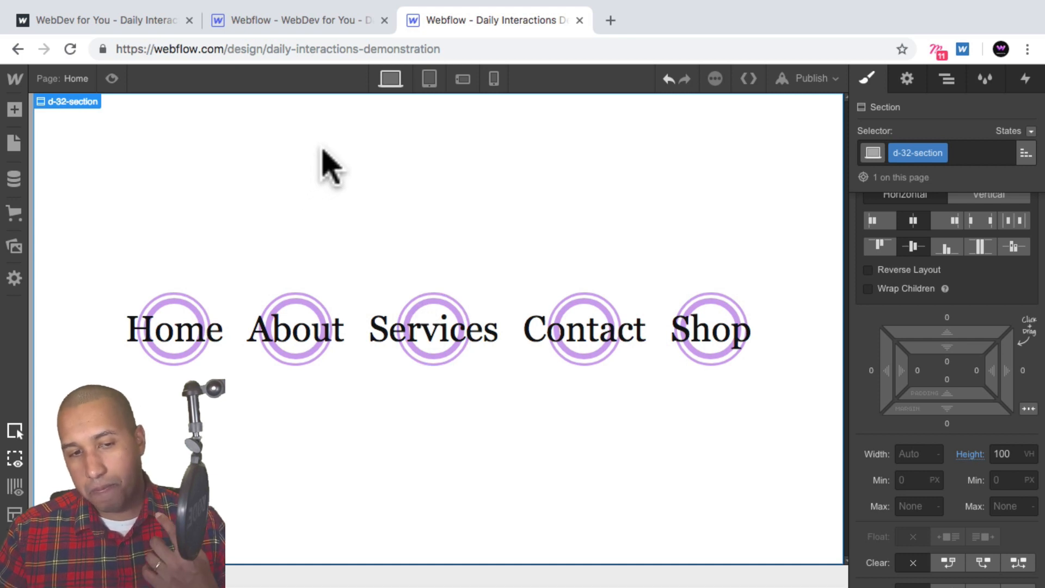
# - Check the label order on the published demo page and relabel the third and fourth menu items Products and Services
pyautogui.click(147, 23)
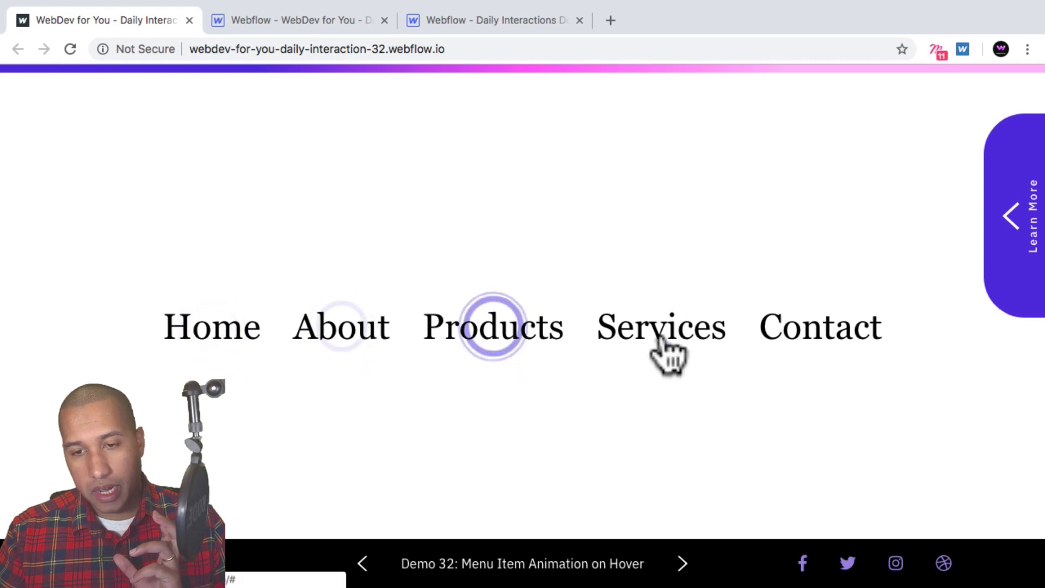
pyautogui.click(442, 21)
pyautogui.doubleClick(424, 338)
pyautogui.write('Products')
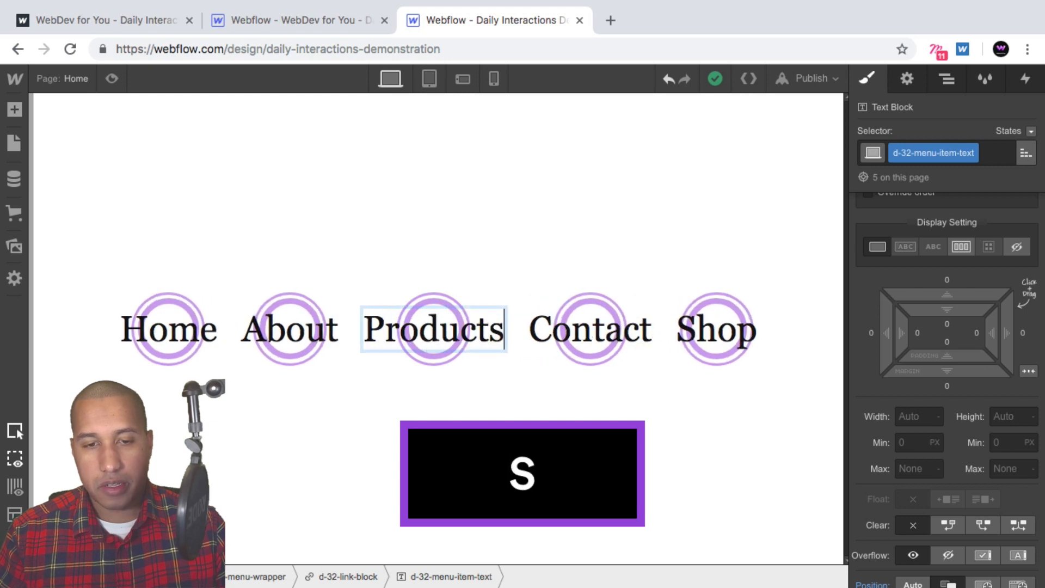
pyautogui.click(631, 341)
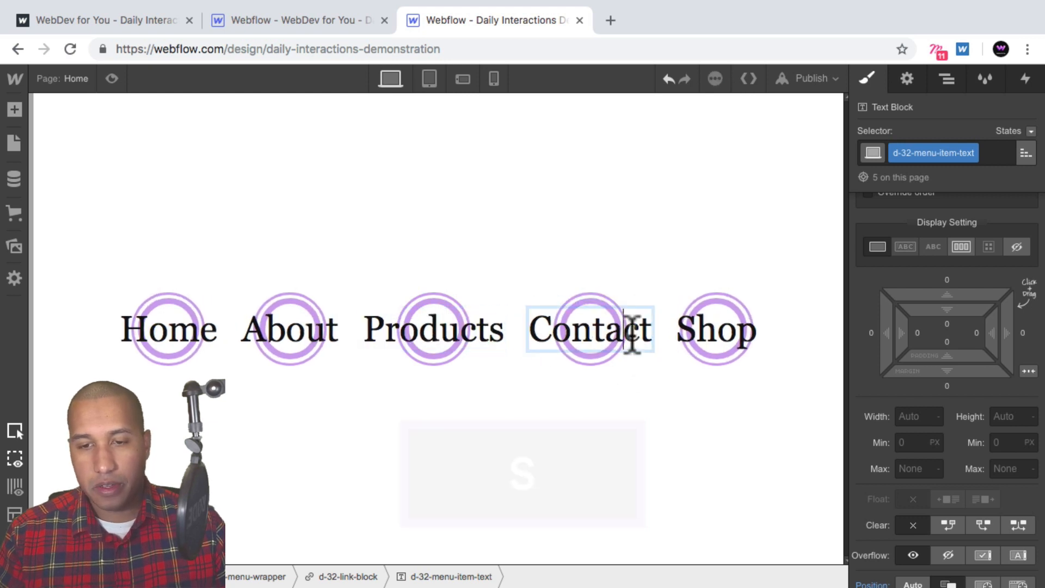
pyautogui.doubleClick(631, 339)
pyautogui.write('Services')
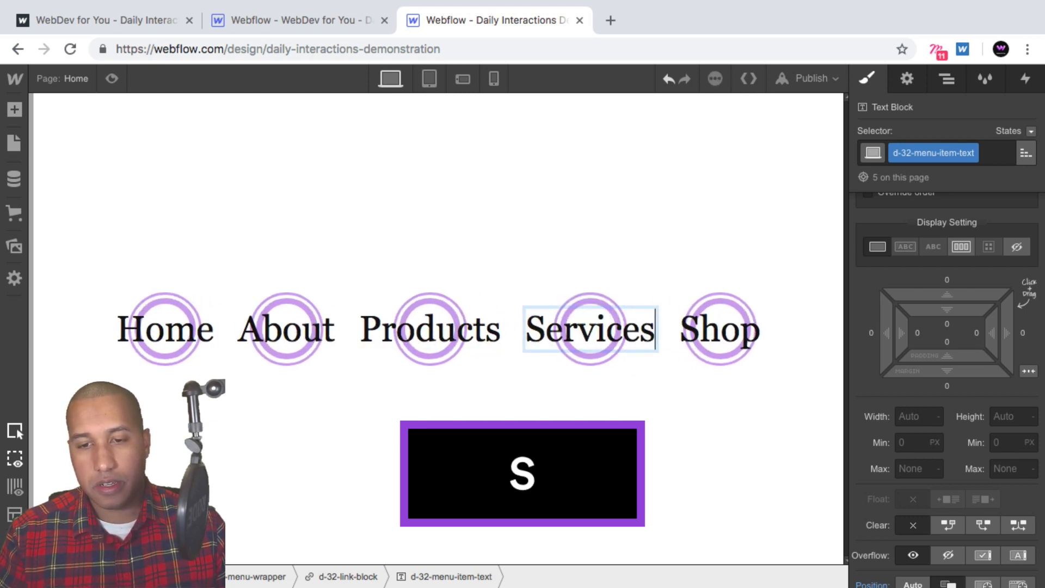
# - Relabel the fifth menu item Contact to match the demo page and preview the finished menu
pyautogui.click(145, 26)
pyautogui.click(479, 22)
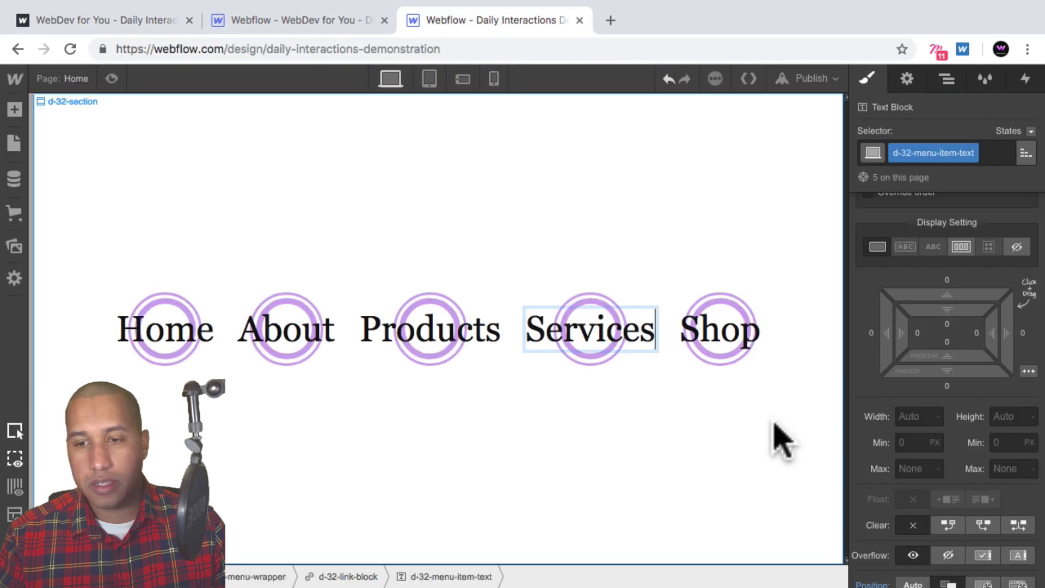
pyautogui.click(719, 330)
pyautogui.doubleClick(720, 329)
pyautogui.write('Contact')
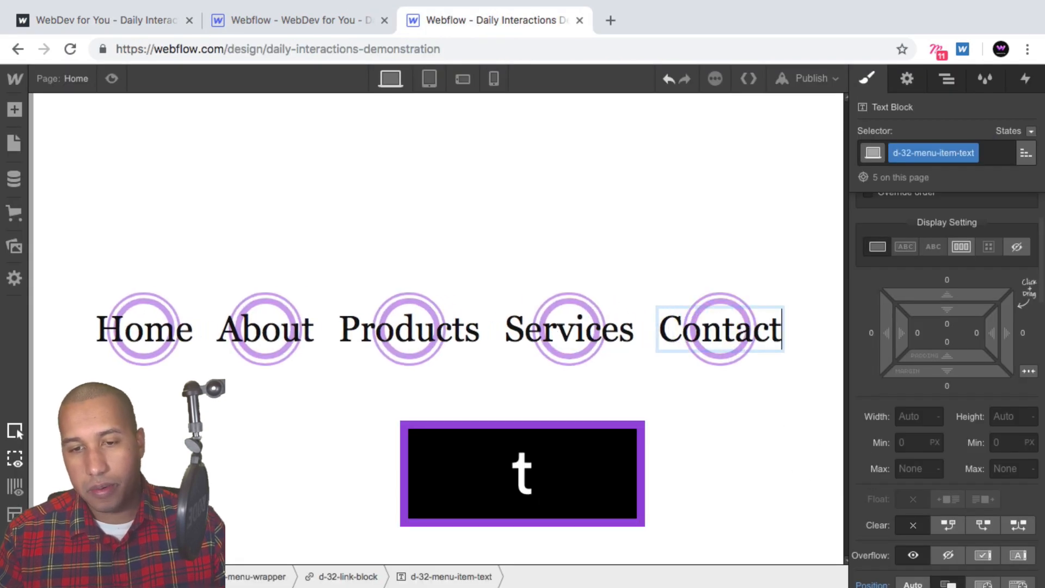
pyautogui.click(131, 107)
pyautogui.click(112, 78)
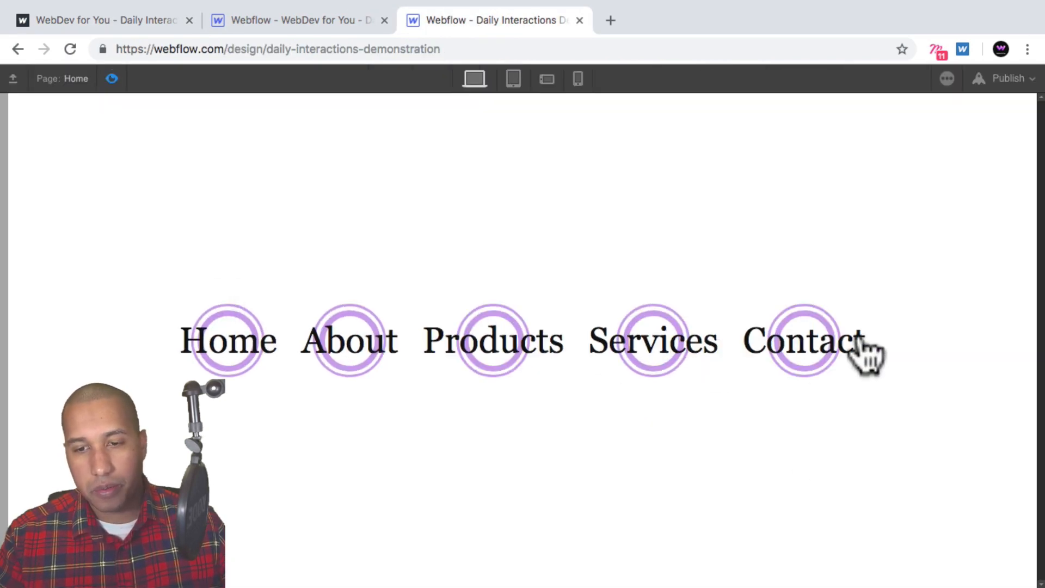
pyautogui.click(112, 78)
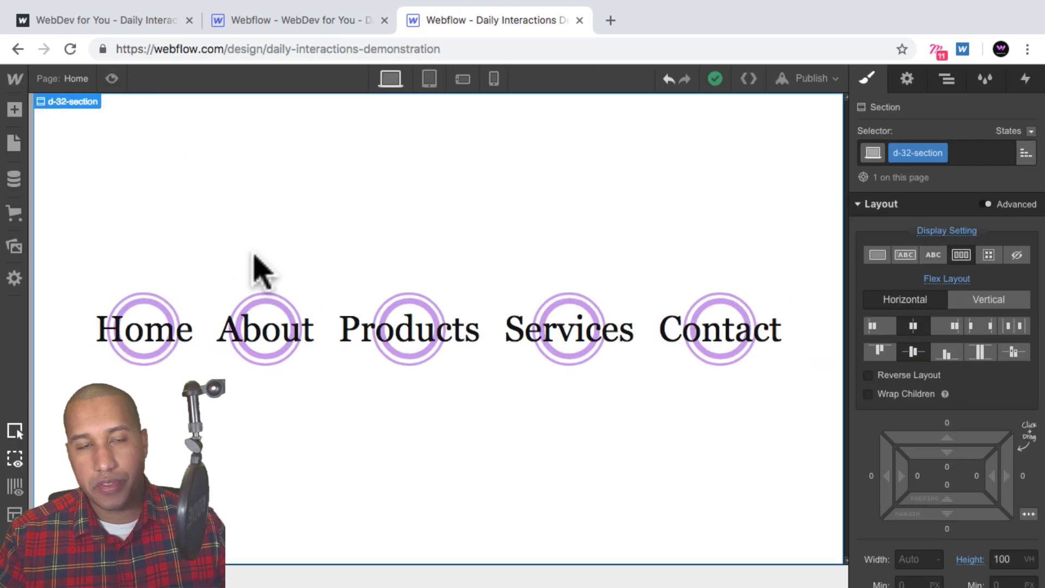
# - Collapse the expanded link blocks under d-32-menu-wrapper in the Navigator
pyautogui.click(947, 79)
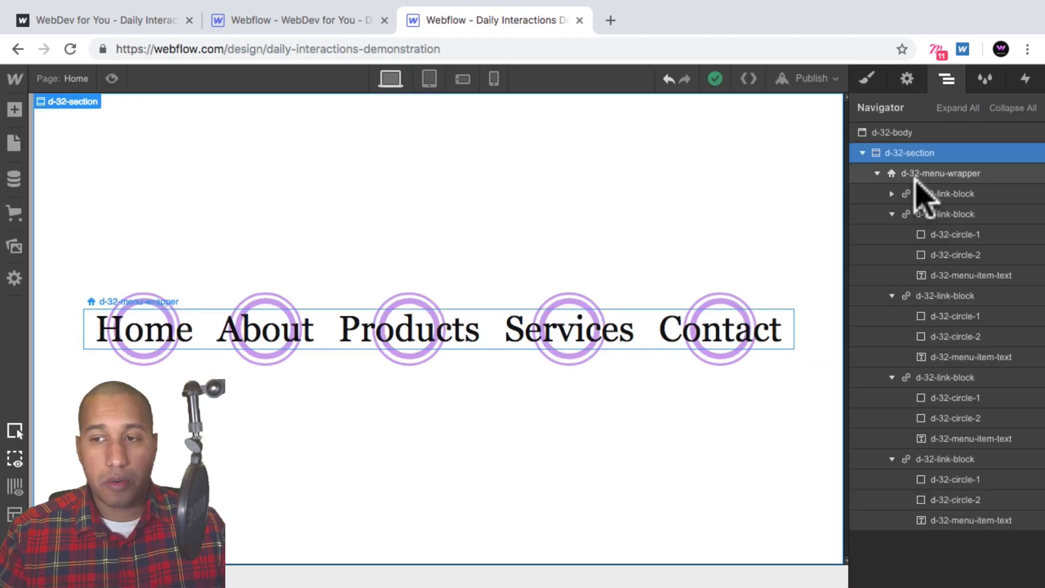
pyautogui.click(892, 193)
pyautogui.click(892, 214)
pyautogui.click(892, 235)
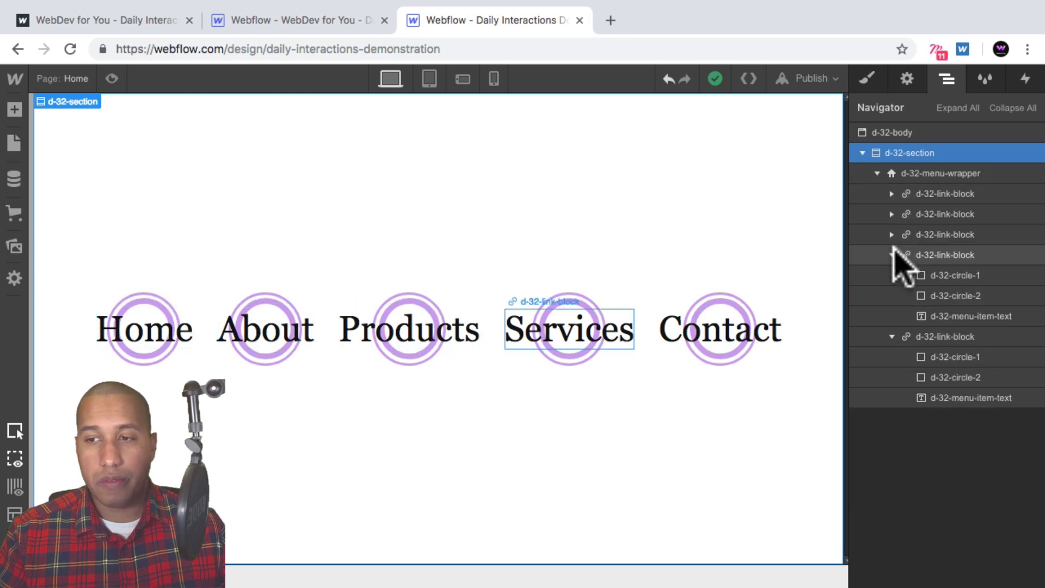
pyautogui.click(892, 255)
pyautogui.click(892, 276)
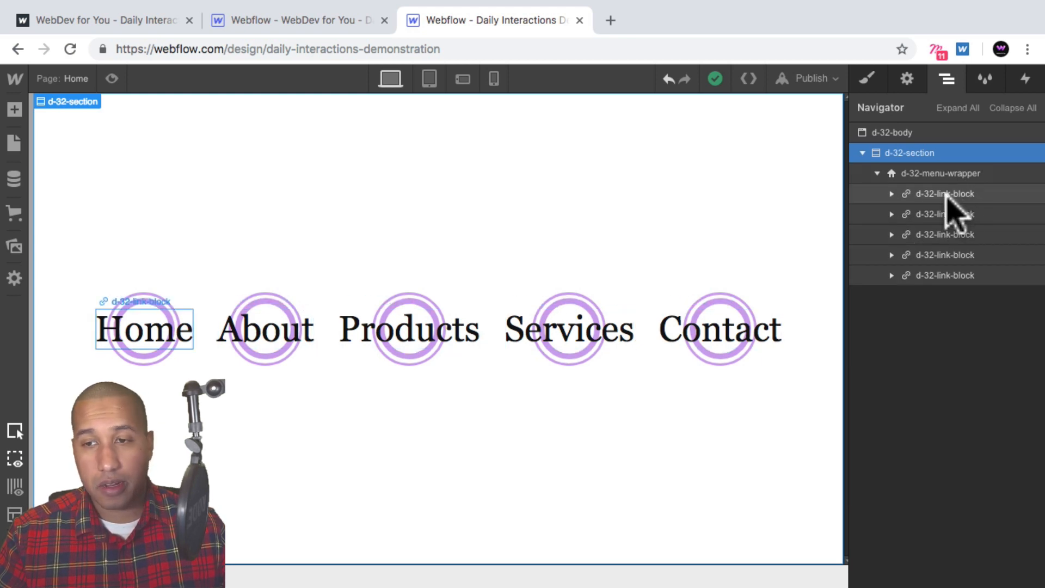
# - Add a Mouse Hover trigger to the Home link block and set its On Hover action to Start an Animation
pyautogui.click(947, 195)
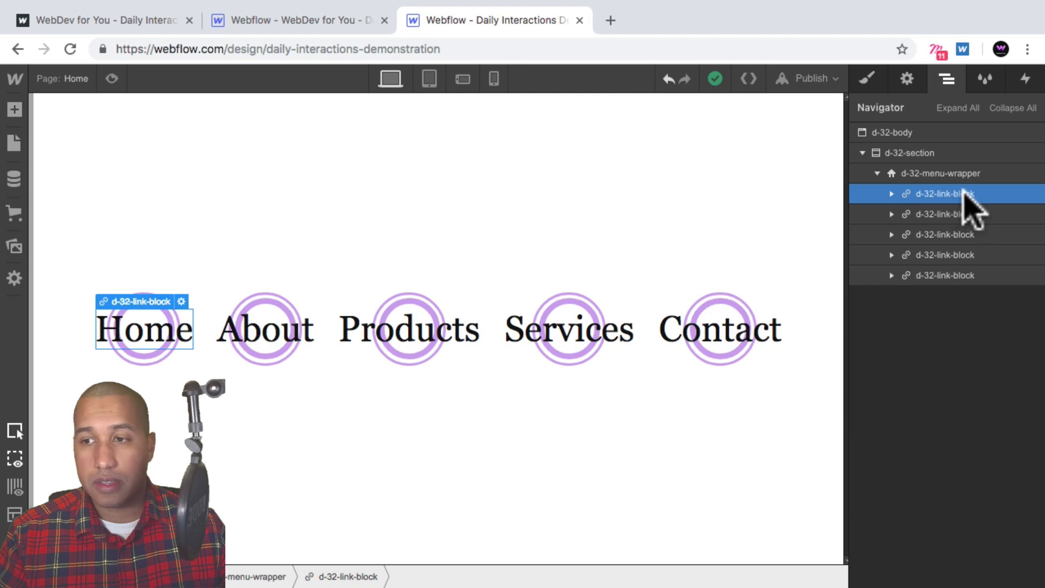
pyautogui.click(1026, 80)
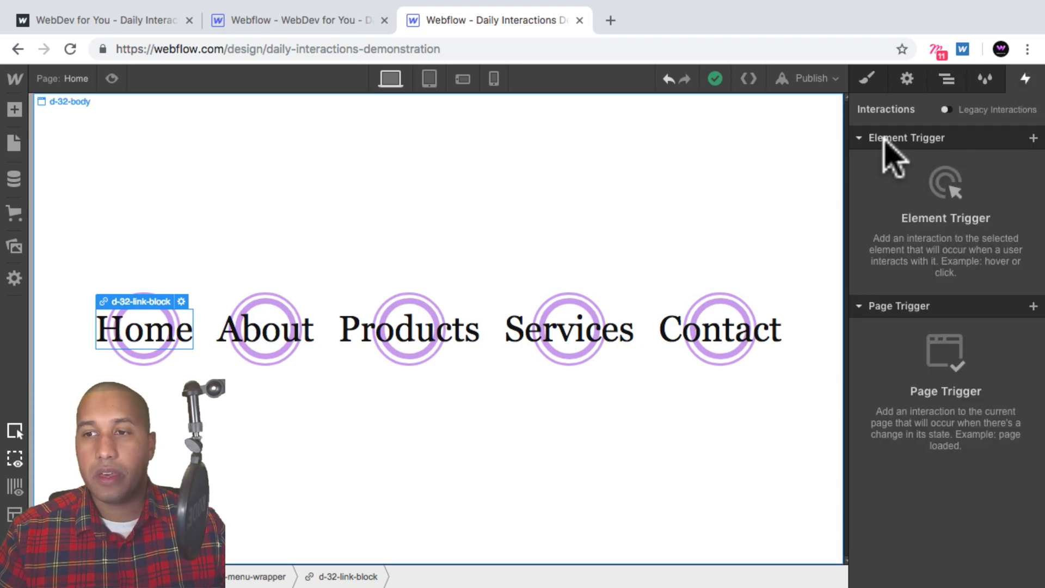
pyautogui.click(1033, 137)
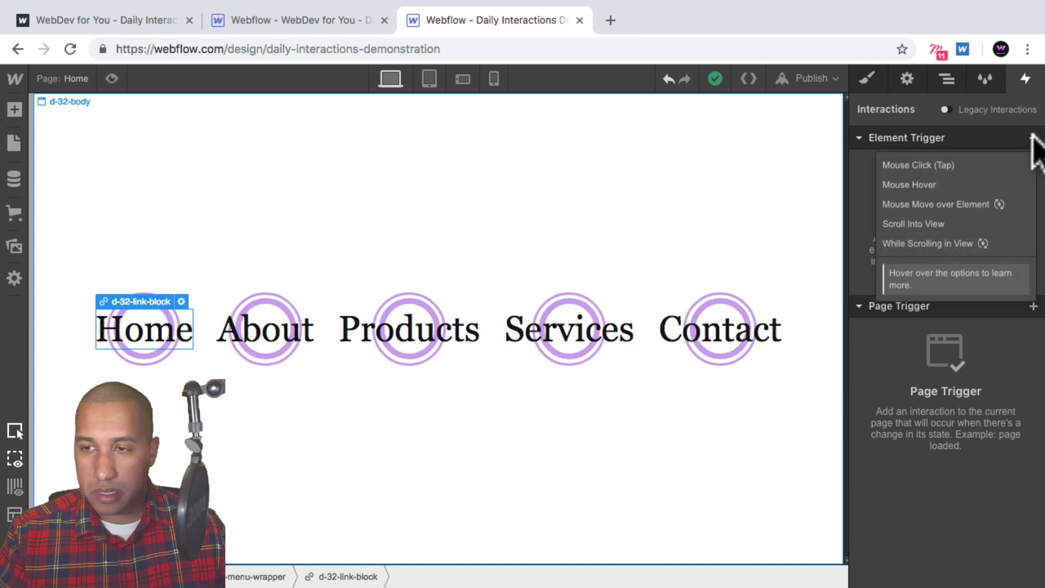
pyautogui.click(944, 188)
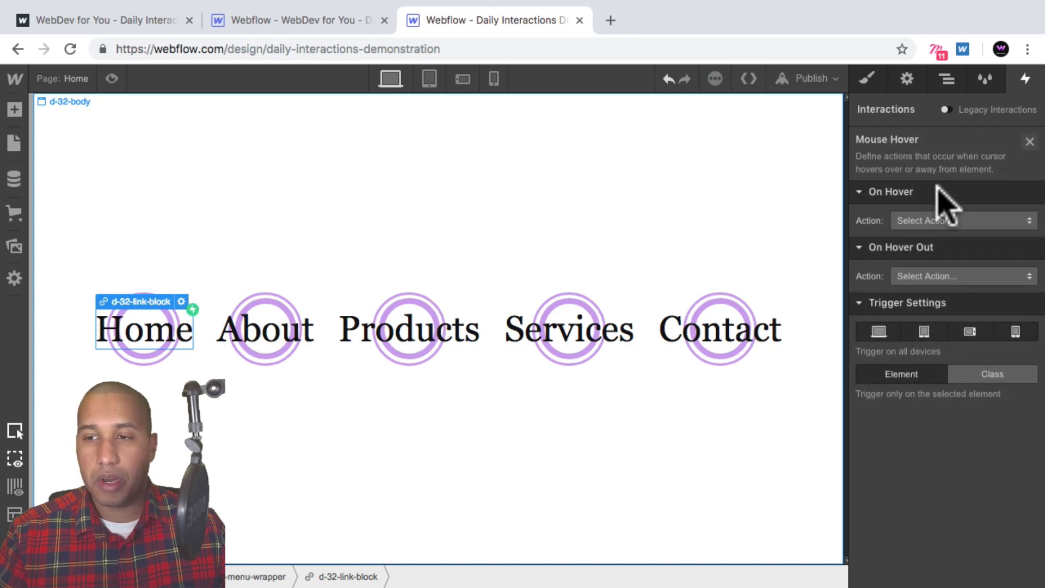
pyautogui.click(931, 221)
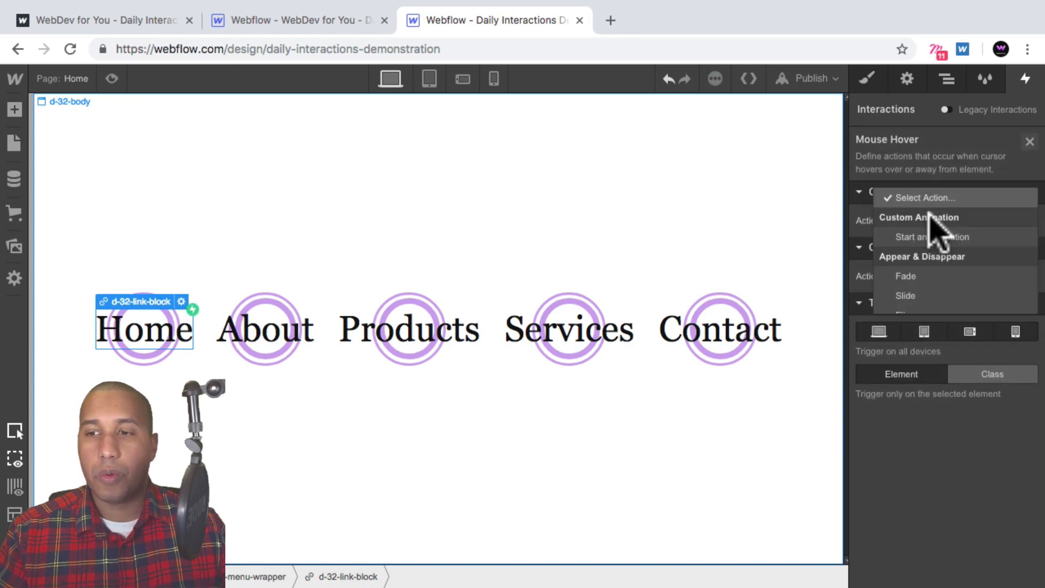
pyautogui.click(979, 160)
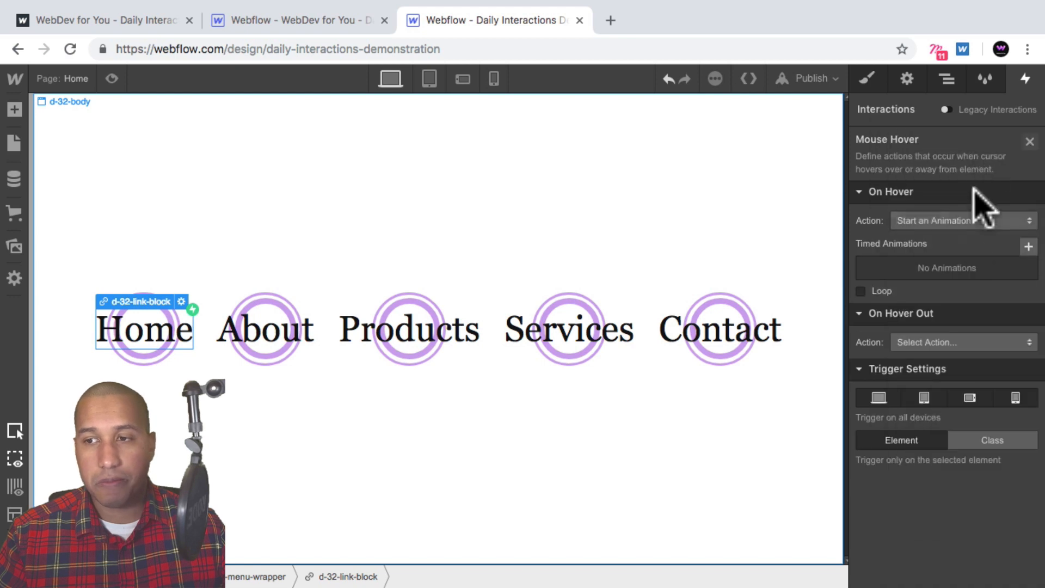
# - Create a timed animation named d-32-mouse-in for the On Hover action
pyautogui.click(1028, 245)
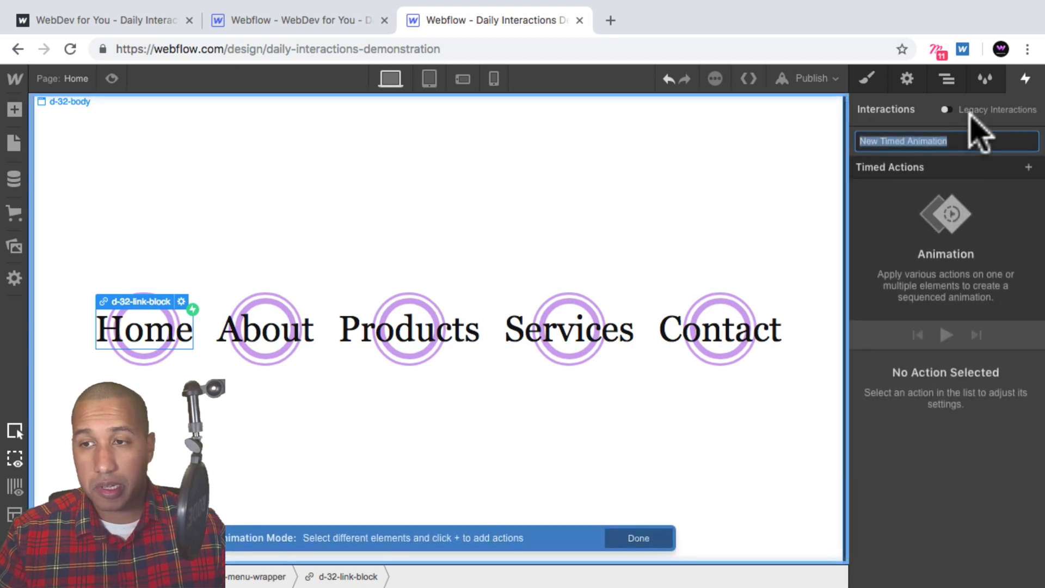
pyautogui.write('d-32-')
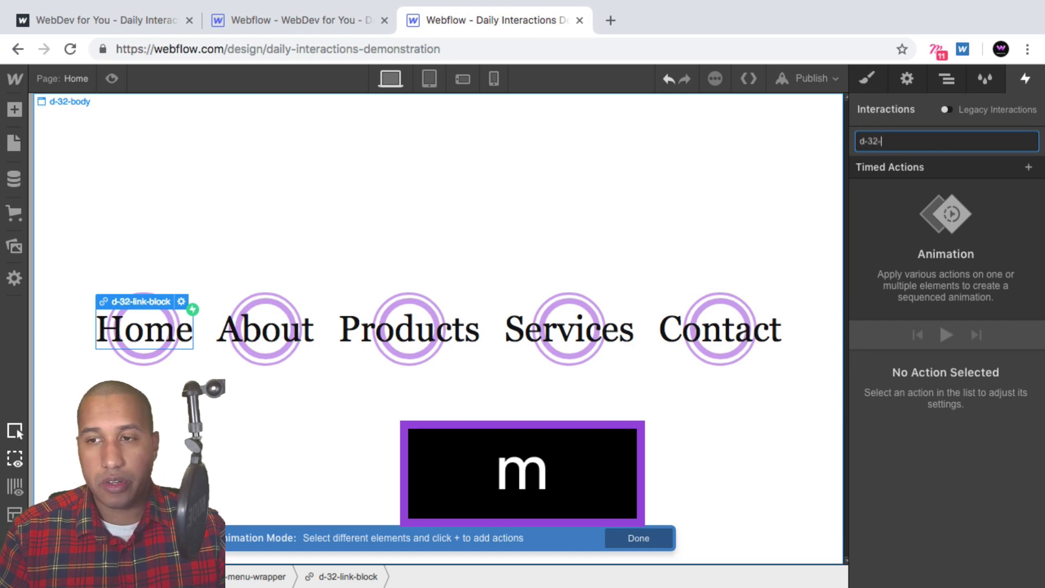
pyautogui.write('mouse-in')
pyautogui.press('Return')
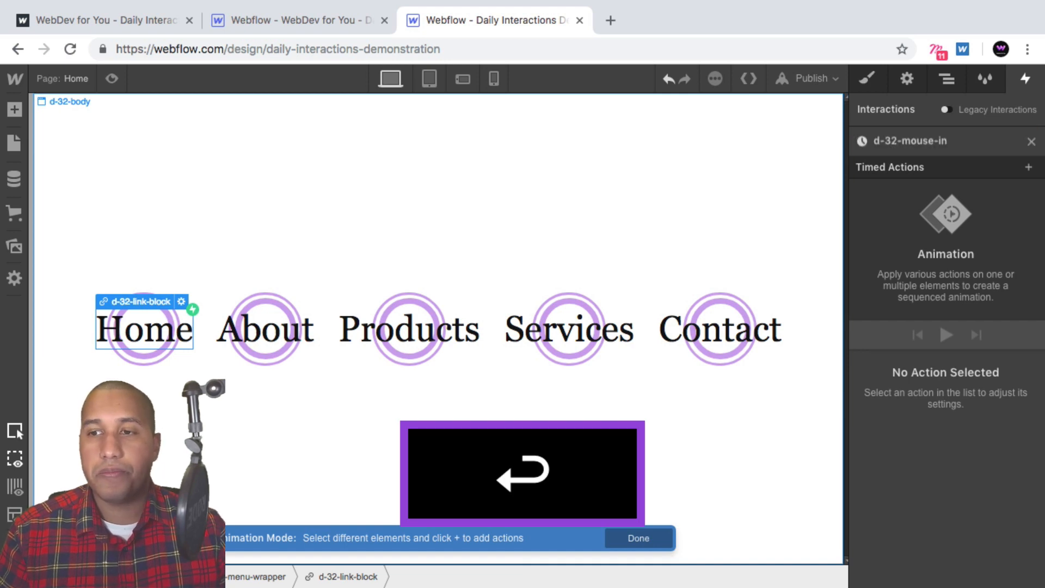
# - Add a Scale action for the Home link block's d-32-circle-1 to the d-32-mouse-in animation
pyautogui.click(950, 81)
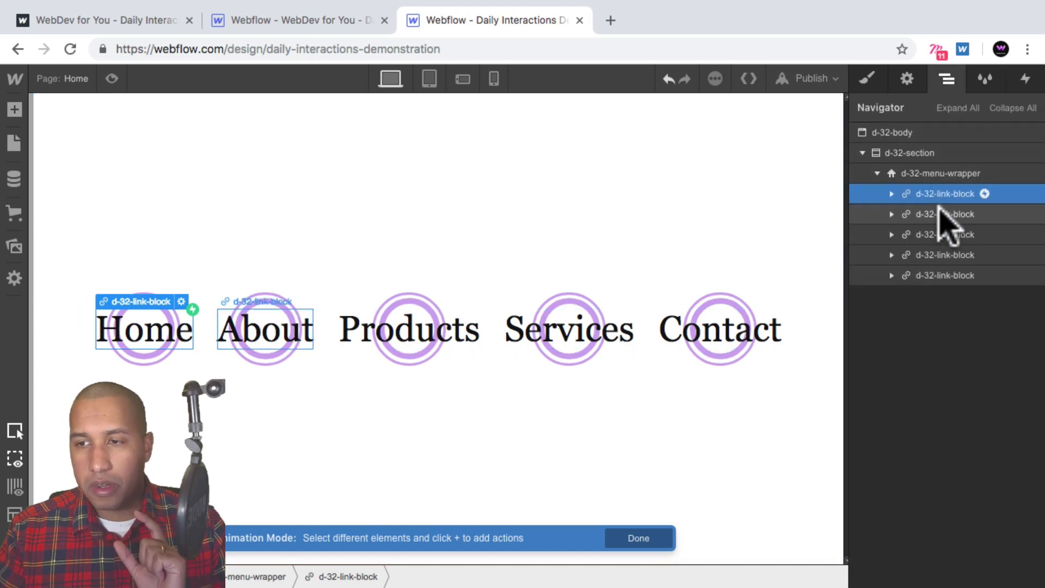
pyautogui.click(890, 194)
pyautogui.click(957, 214)
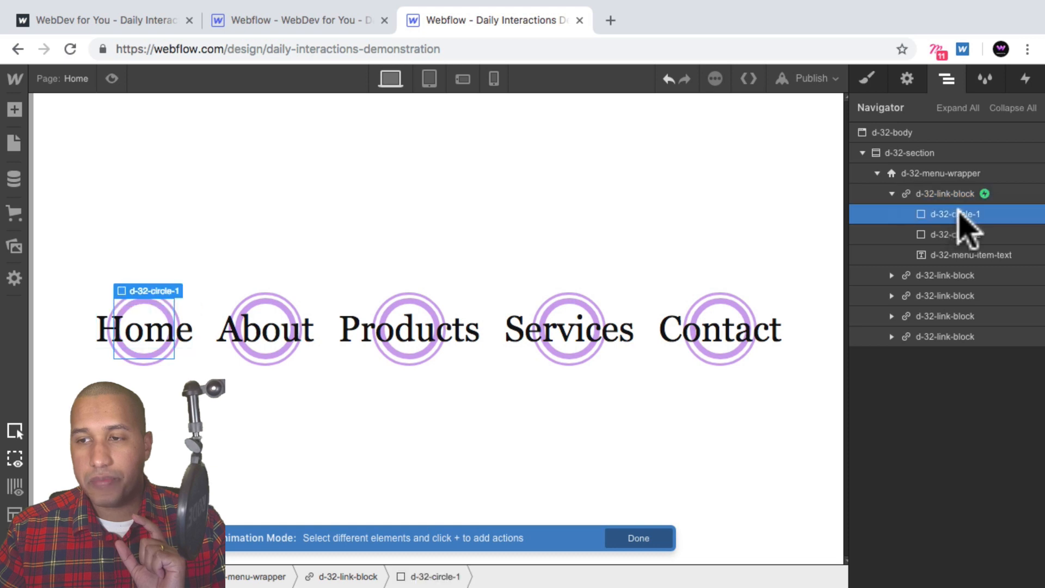
pyautogui.click(1027, 80)
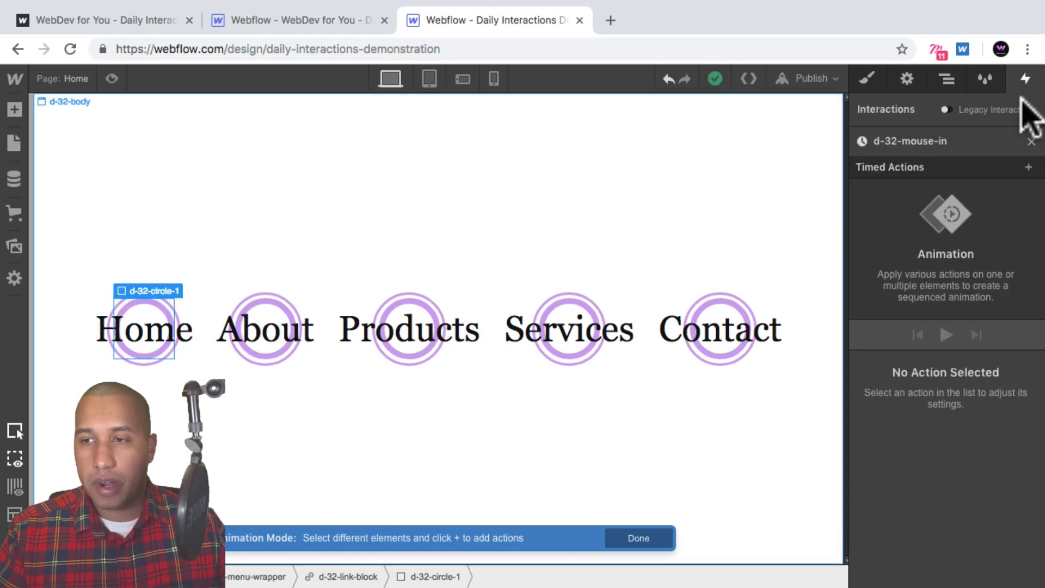
pyautogui.click(1027, 166)
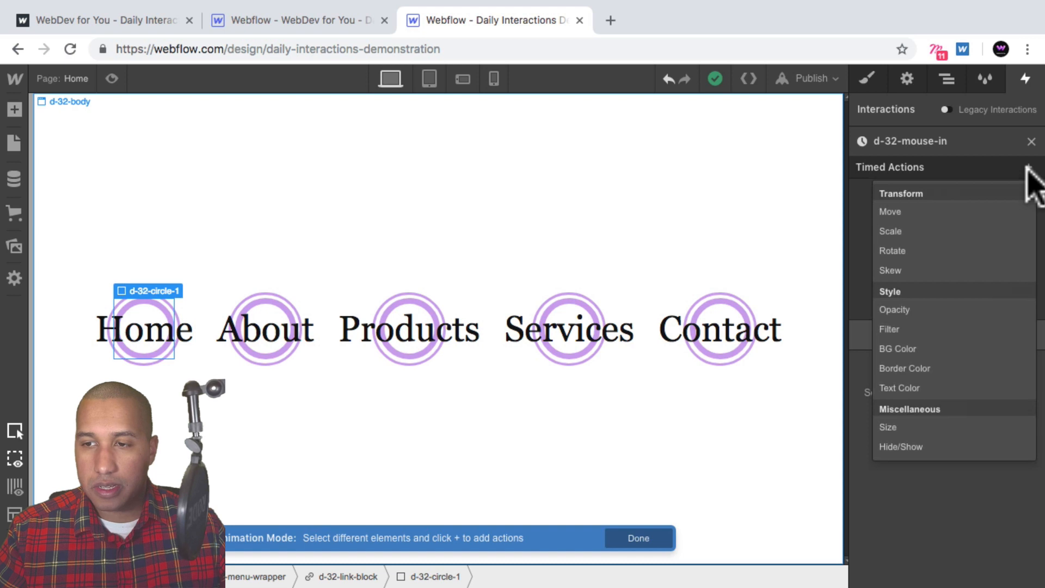
pyautogui.click(953, 233)
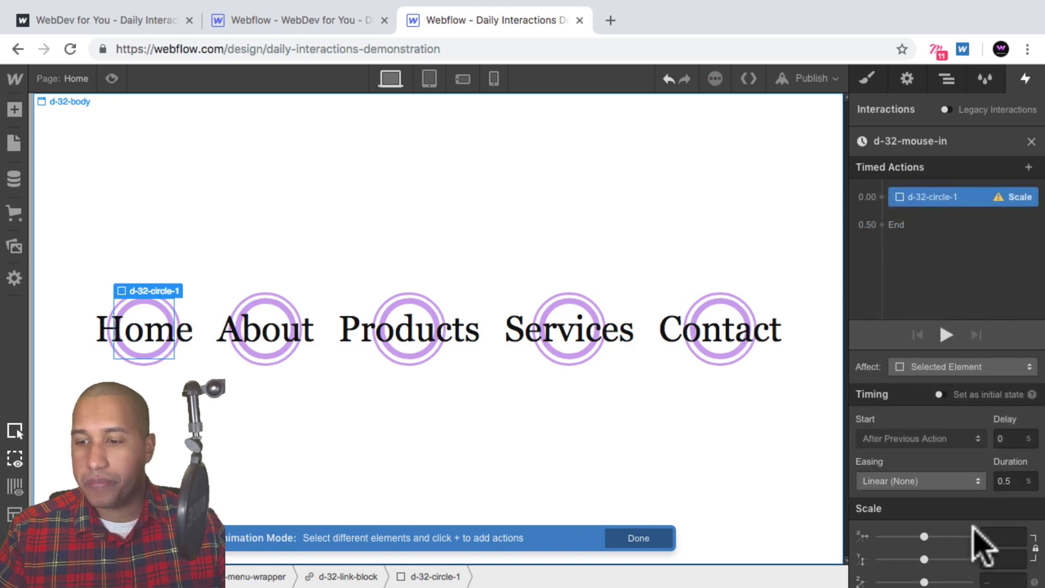
# - Hide the browser's tab and address bars to make more room for the Designer
pyautogui.moveTo(221, 4)
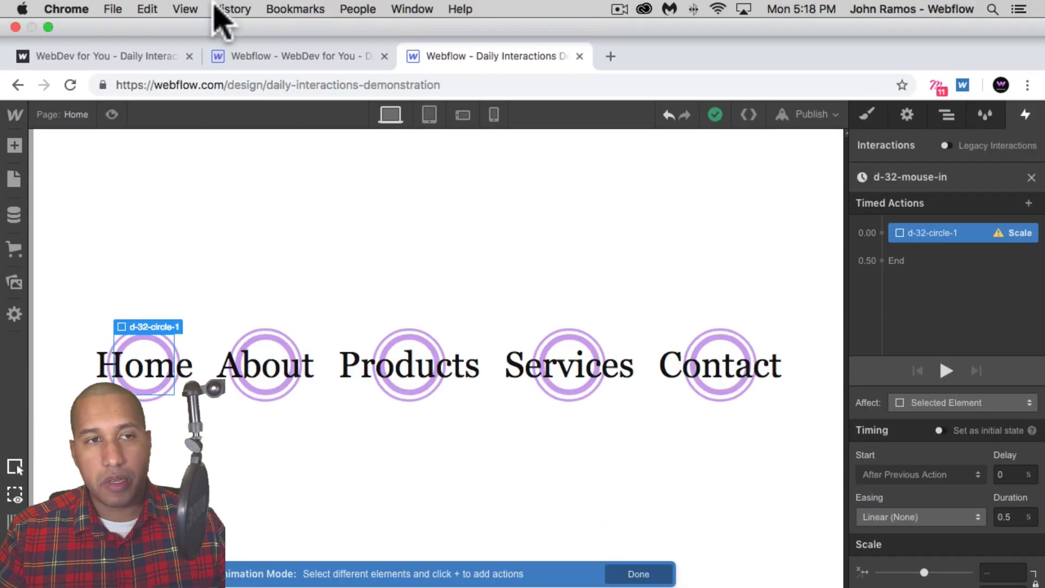
pyautogui.click(185, 9)
pyautogui.click(200, 47)
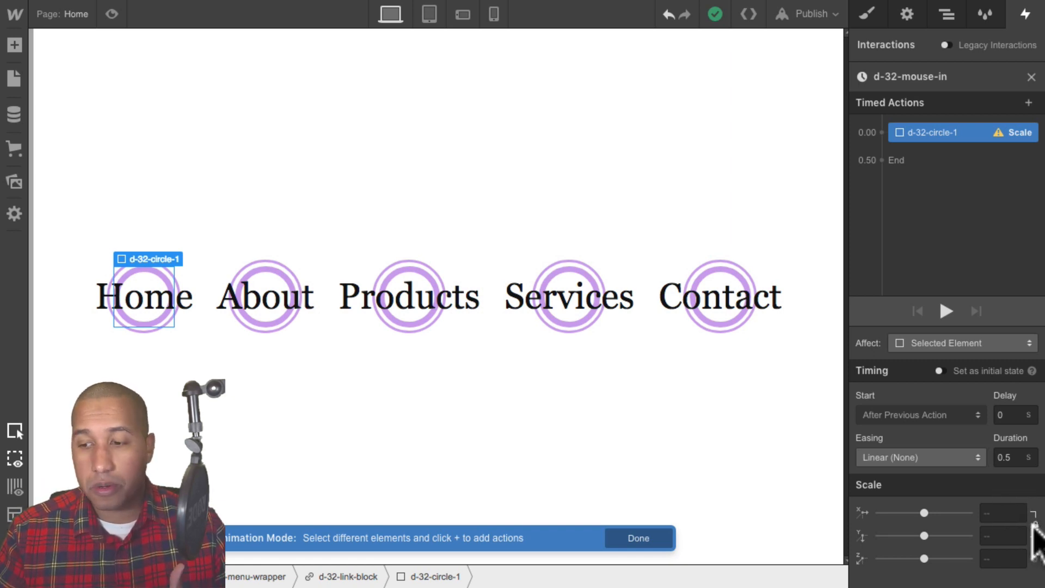
# - Set the d-32-circle-1 scale to 0.8 on X and Y and make it the initial state
pyautogui.click(1004, 514)
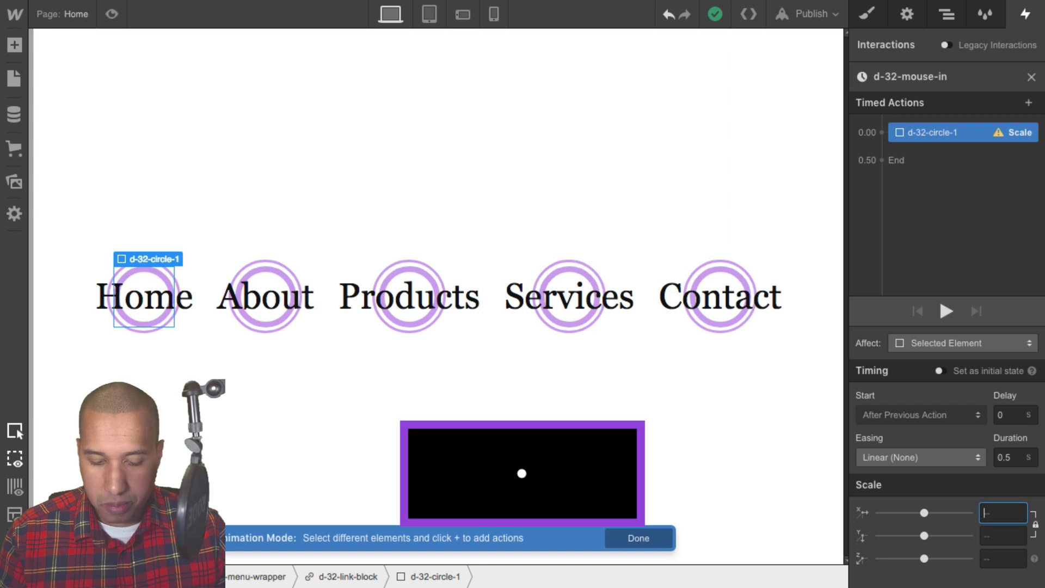
pyautogui.write('0.8')
pyautogui.press('Return')
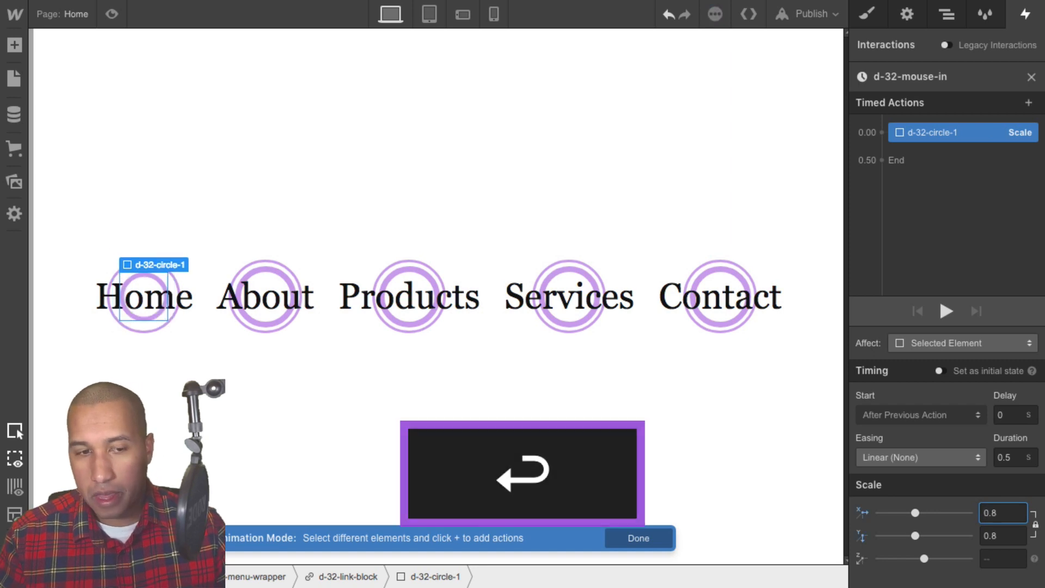
pyautogui.click(943, 147)
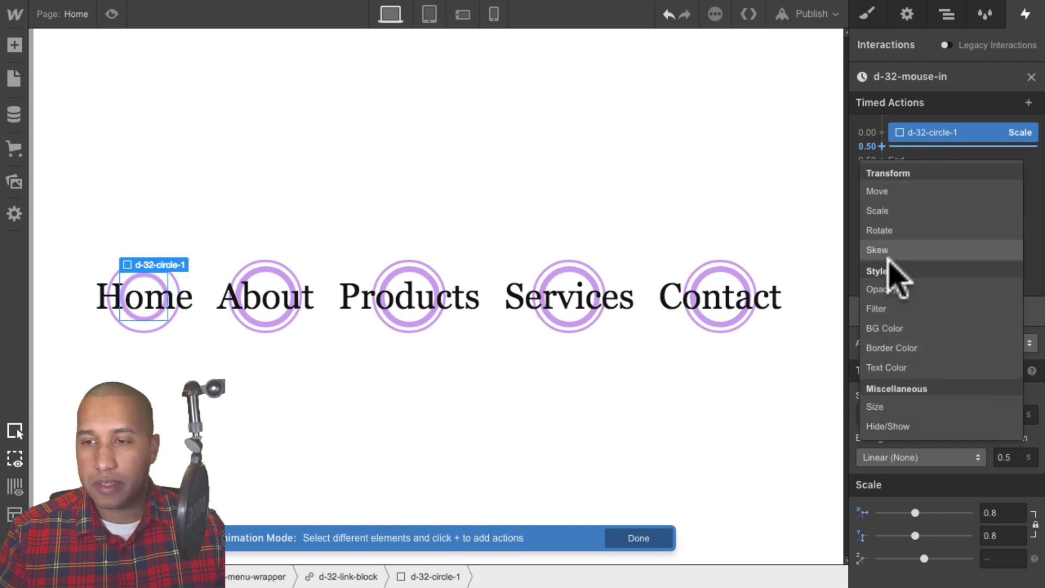
pyautogui.click(1032, 201)
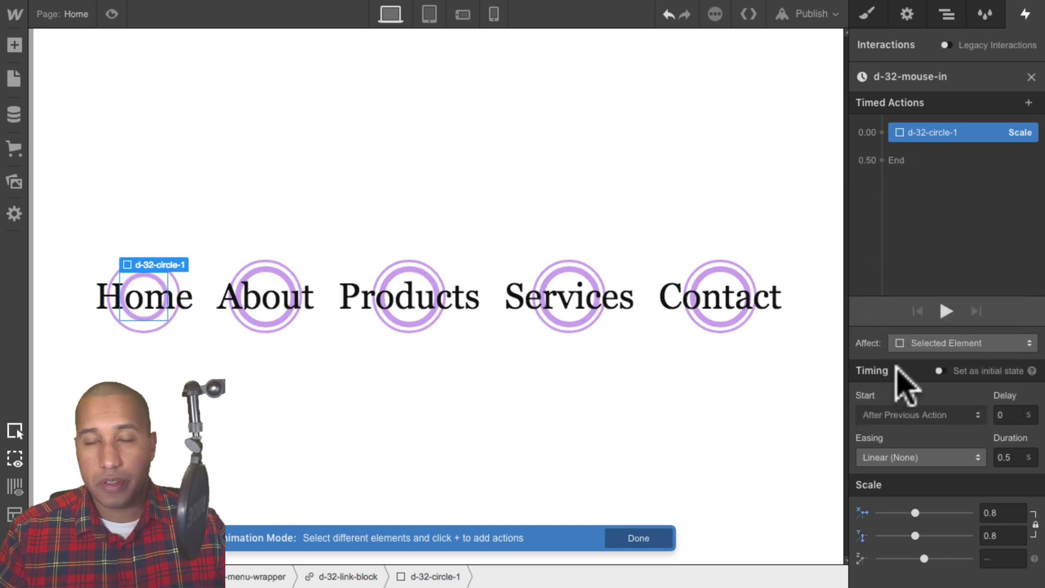
pyautogui.click(938, 370)
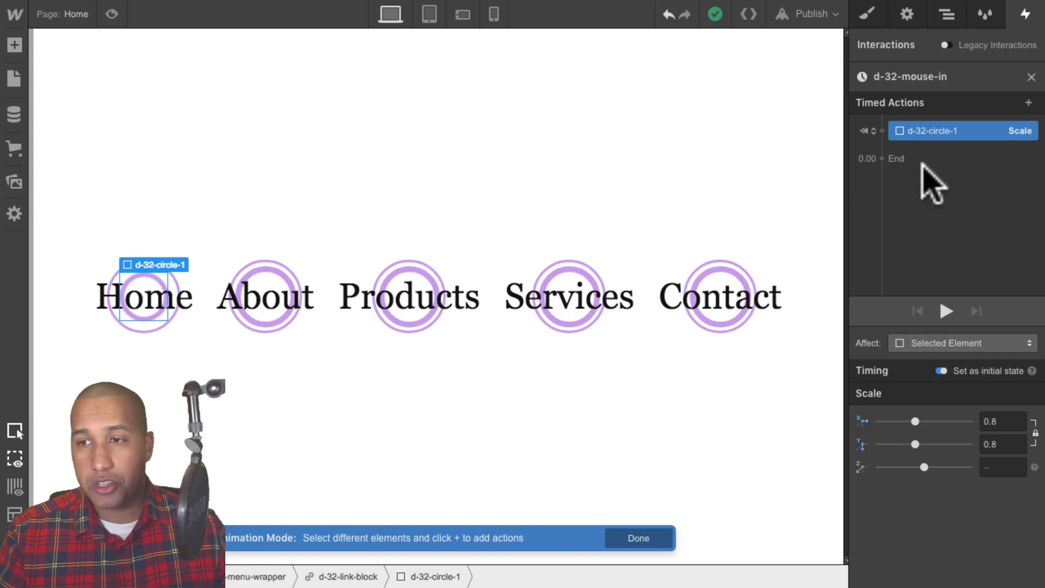
# - Add a 0% Opacity action for d-32-circle-1 as an initial state and check it in the page preview
pyautogui.click(932, 144)
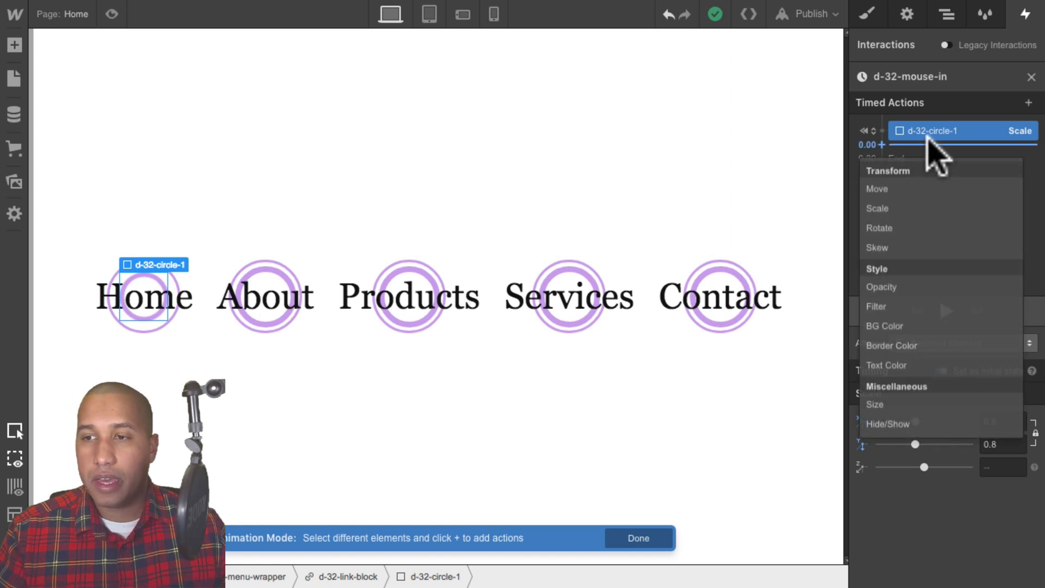
pyautogui.click(898, 289)
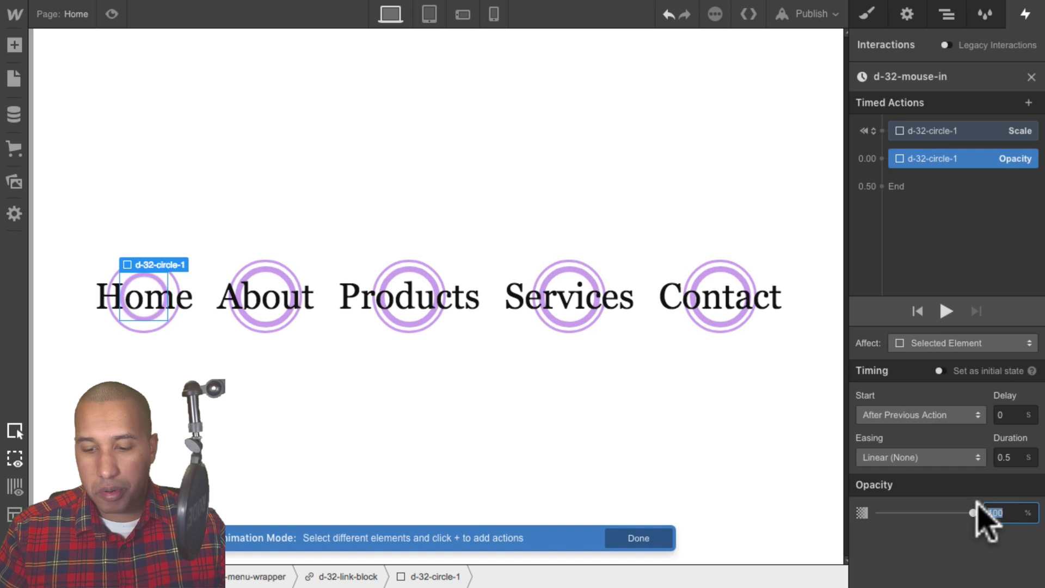
pyautogui.click(999, 513)
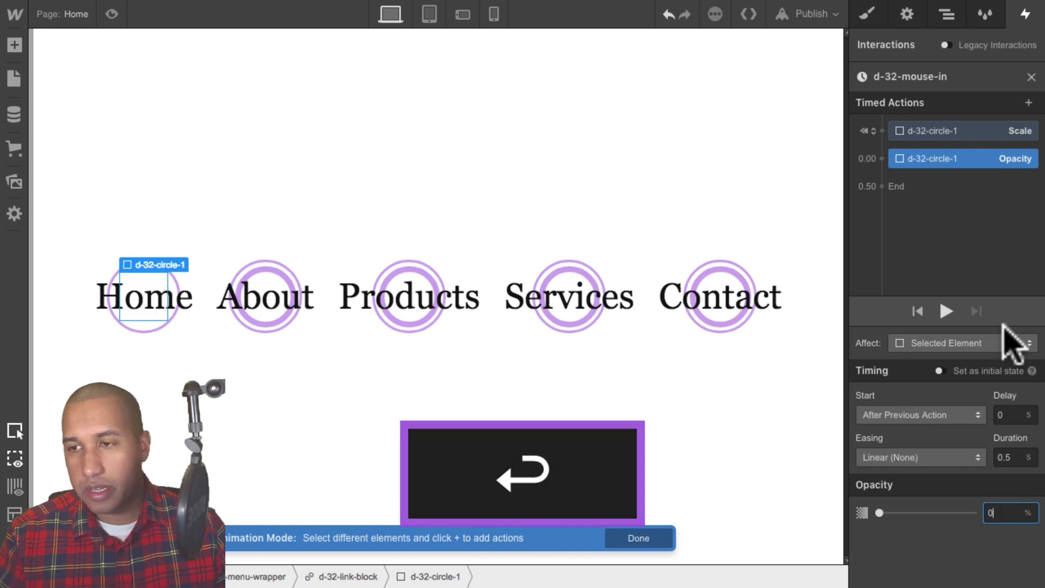
pyautogui.click(939, 371)
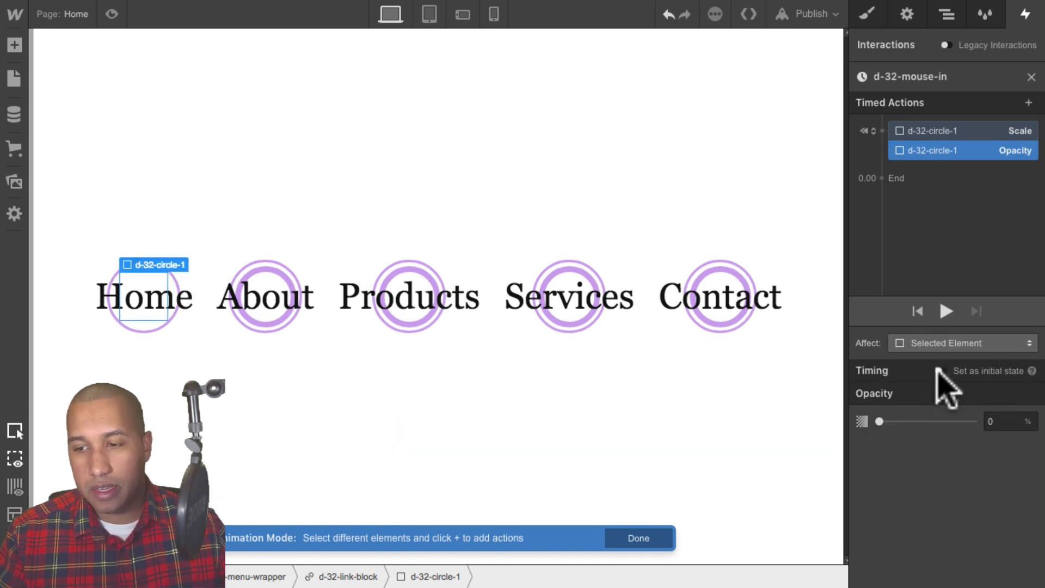
pyautogui.click(112, 14)
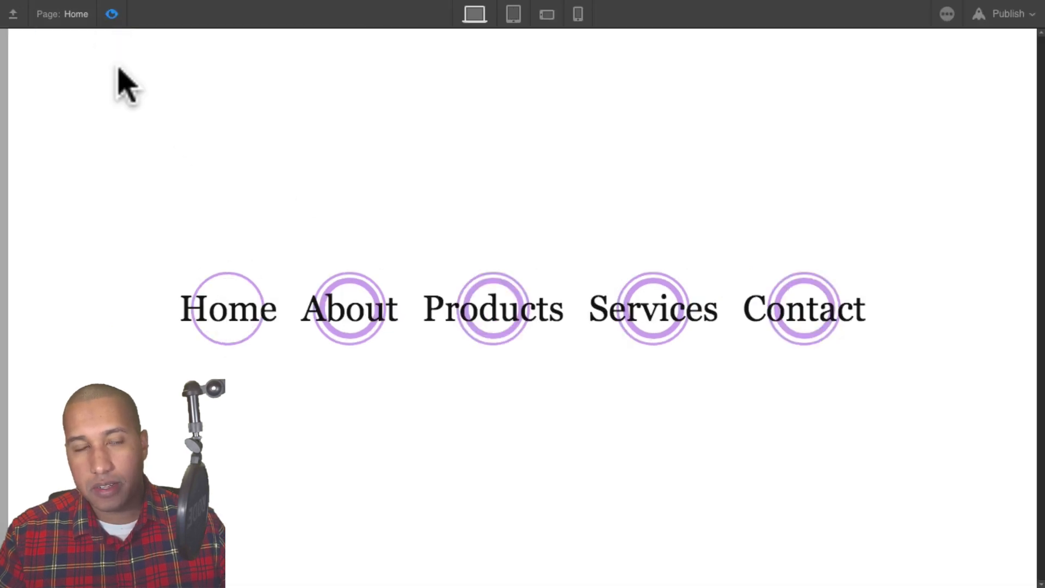
pyautogui.click(112, 14)
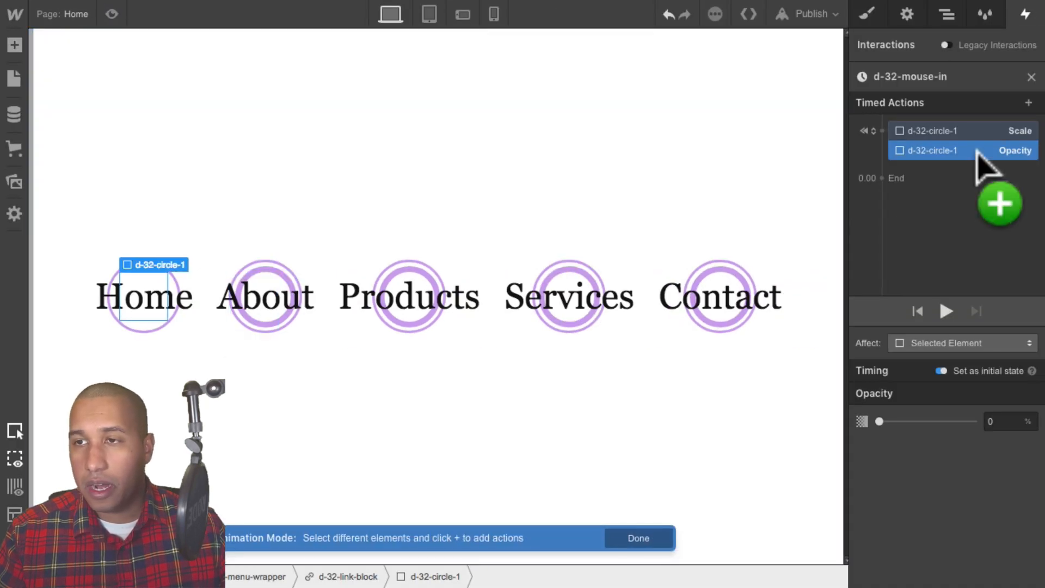
# - Add a Scale action of 0.9 on X and Y for the Home link block's d-32-circle-2 as an initial state
pyautogui.click(947, 15)
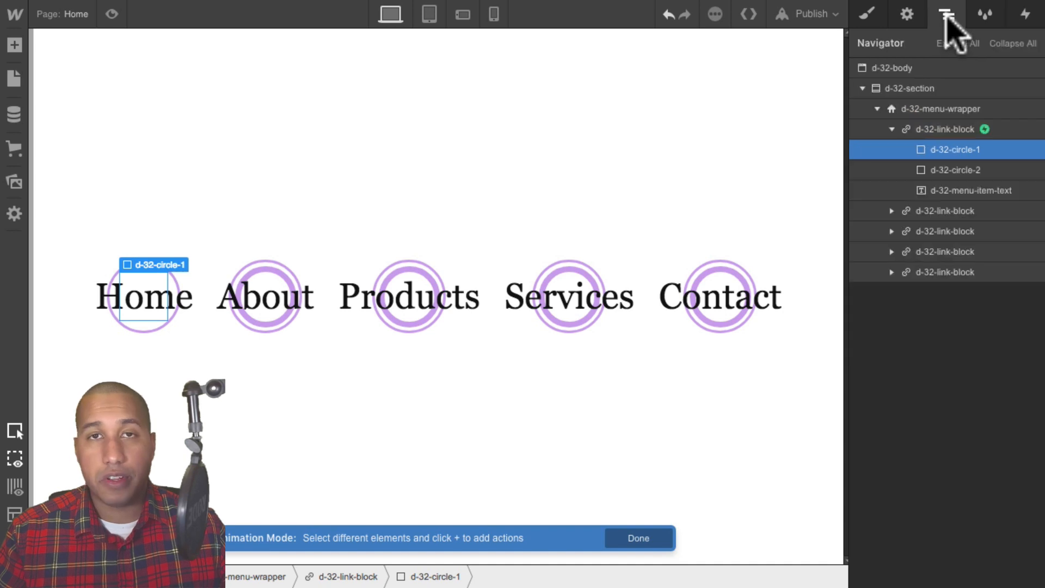
pyautogui.click(946, 170)
pyautogui.click(1026, 15)
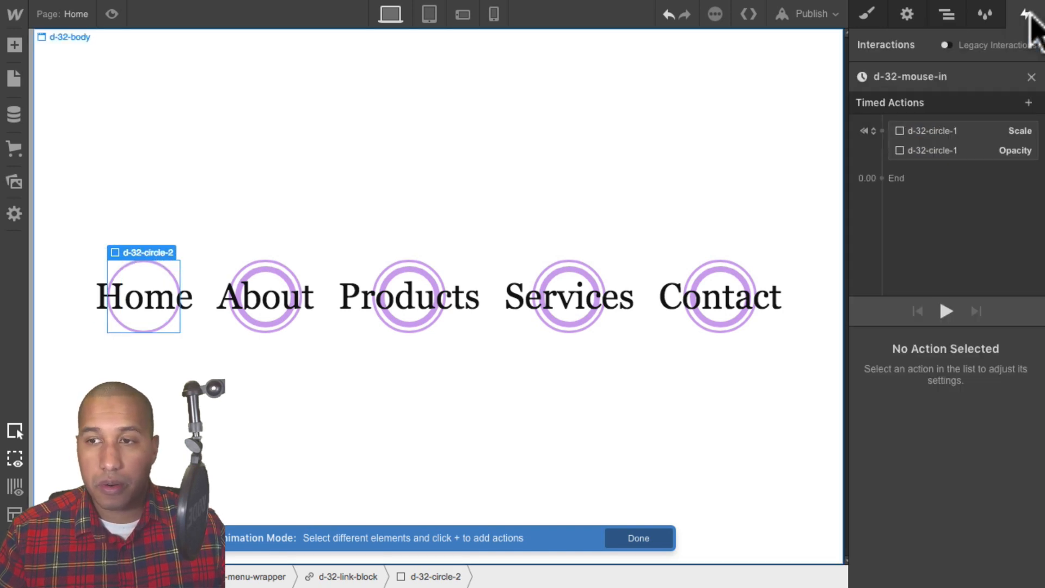
pyautogui.click(946, 163)
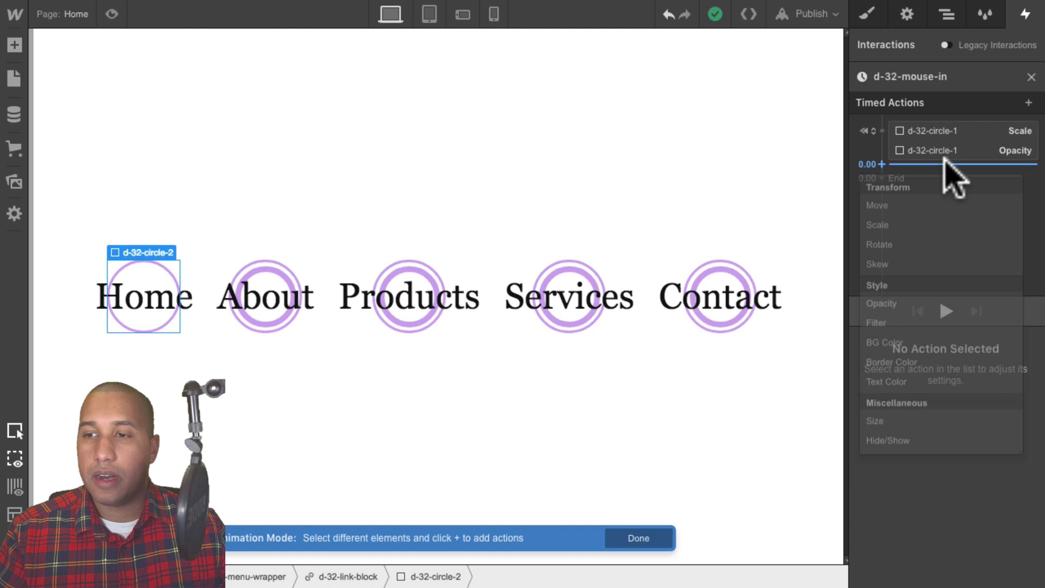
pyautogui.click(925, 230)
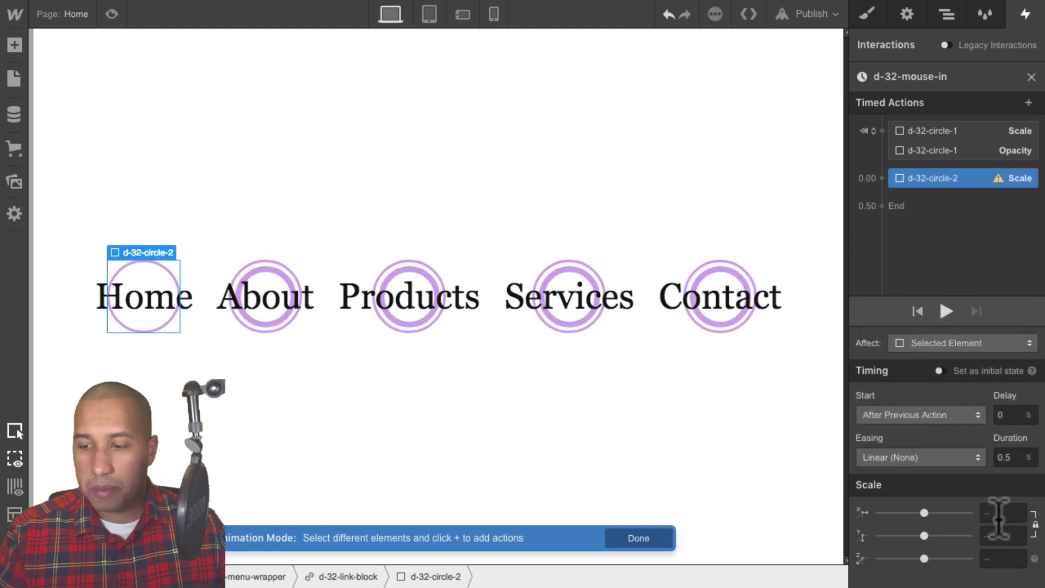
pyautogui.write('.9')
pyautogui.press('Return')
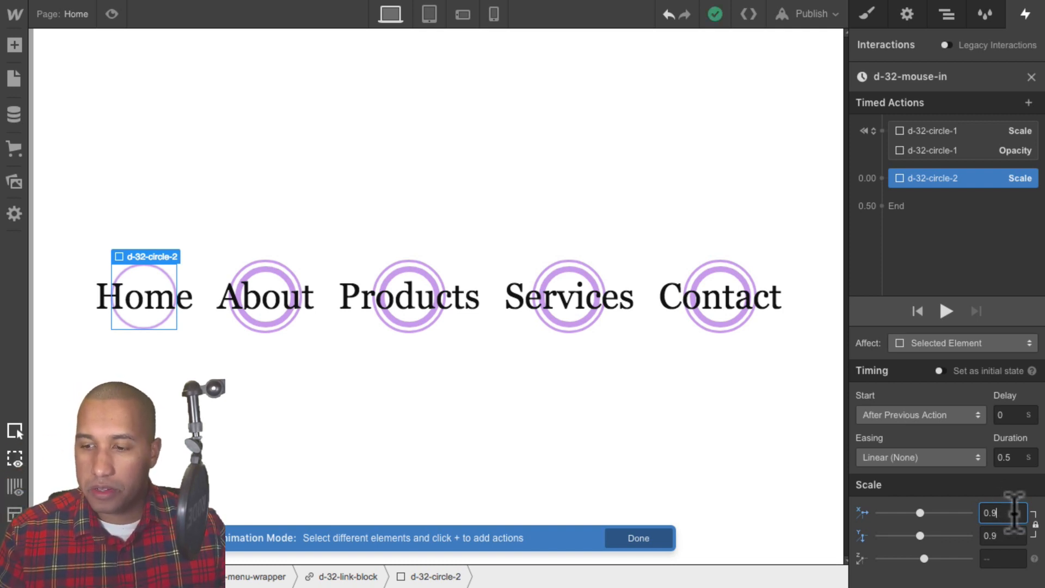
pyautogui.click(940, 371)
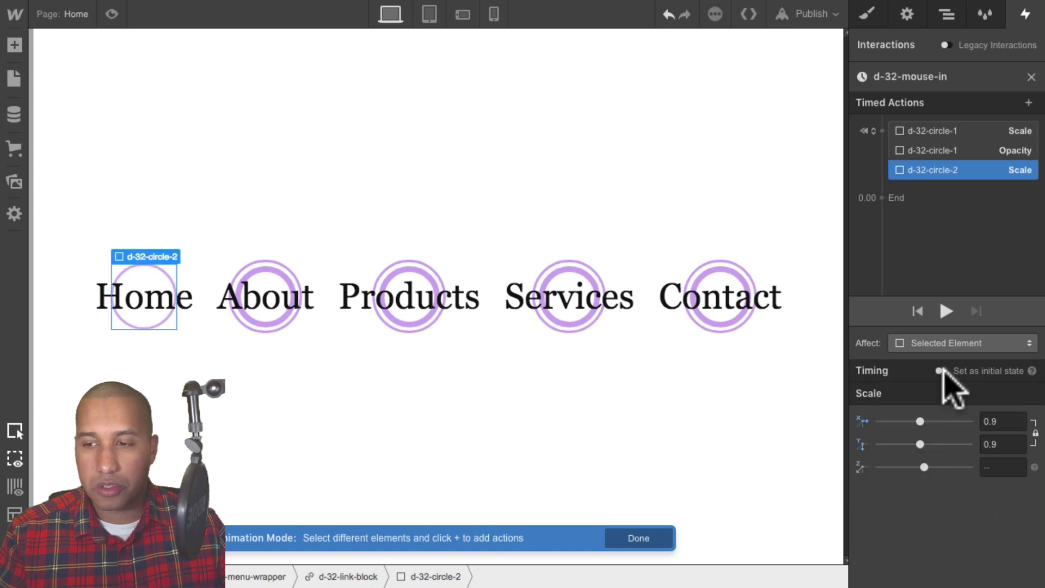
pyautogui.click(941, 371)
pyautogui.click(941, 371)
# - Add a 0% Opacity action for d-32-circle-2 as an initial state and check it in the page preview
pyautogui.click(944, 183)
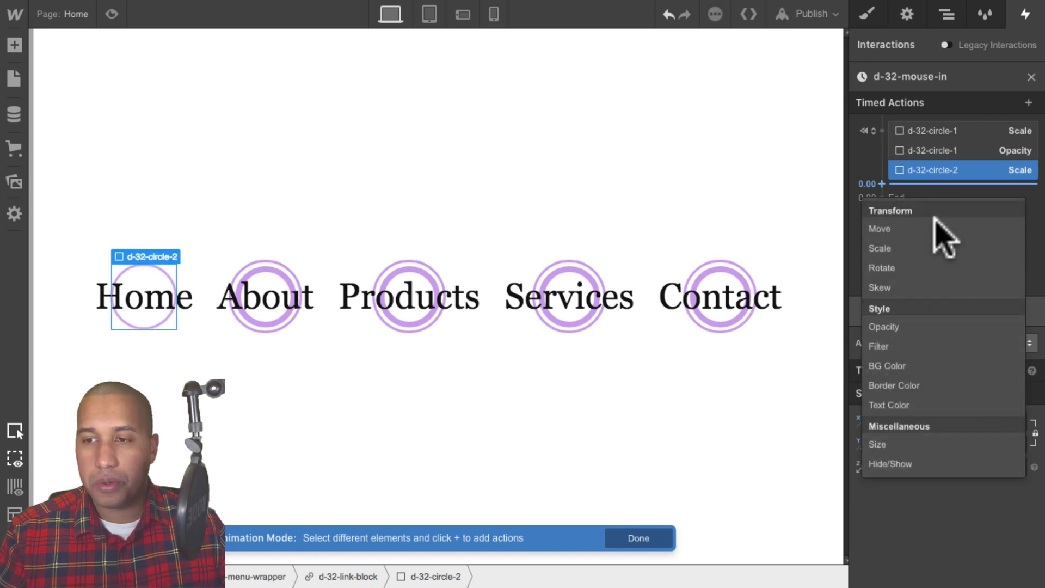
pyautogui.click(899, 327)
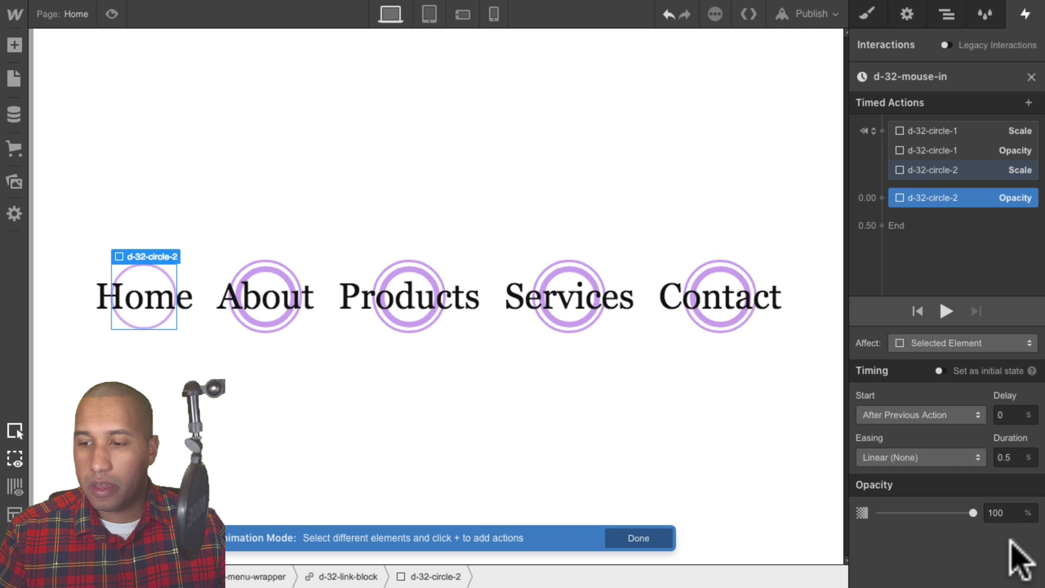
pyautogui.click(1001, 506)
pyautogui.write('0')
pyautogui.press('Return')
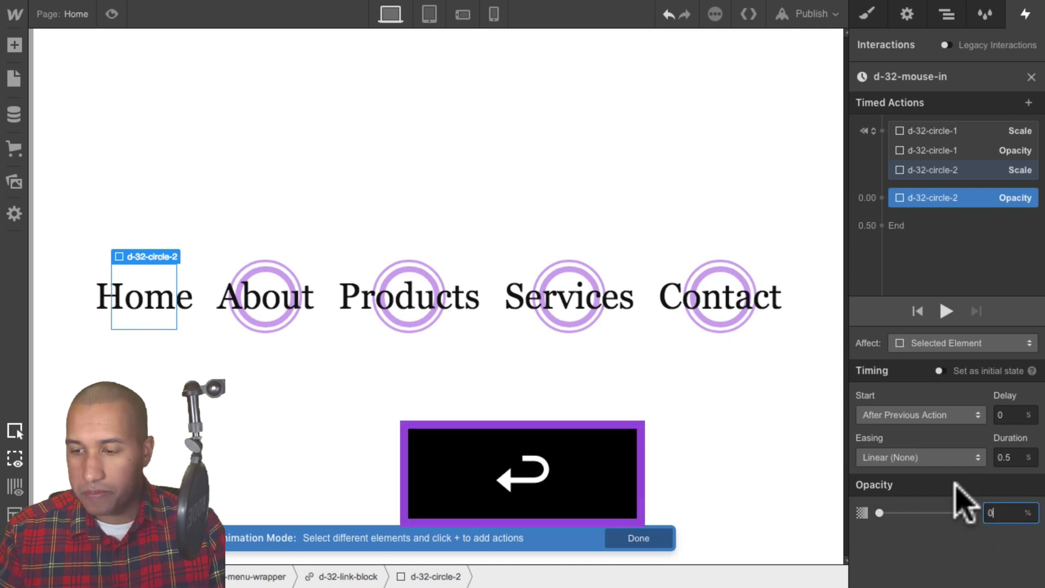
pyautogui.click(937, 371)
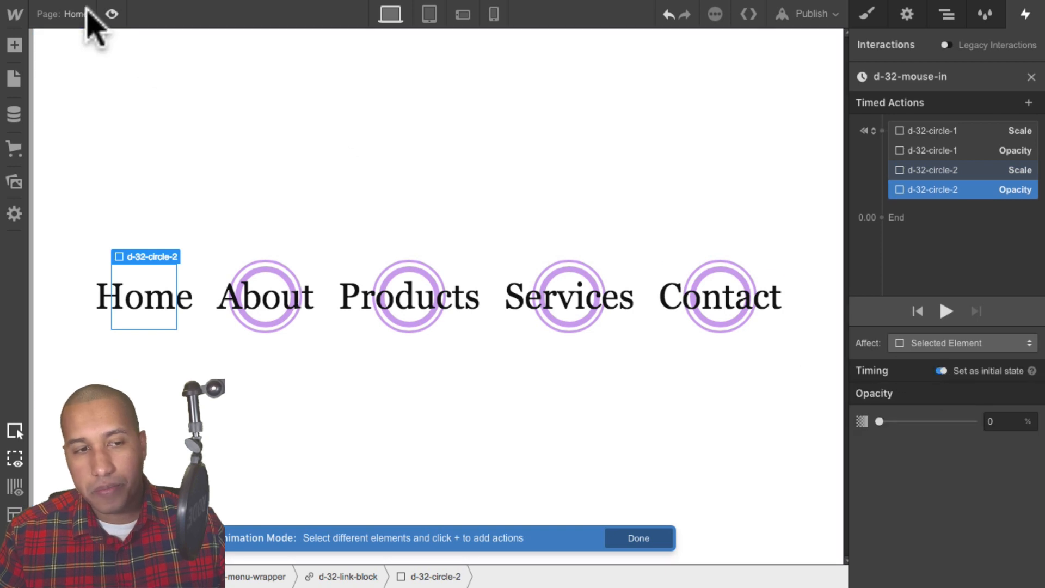
pyautogui.click(112, 13)
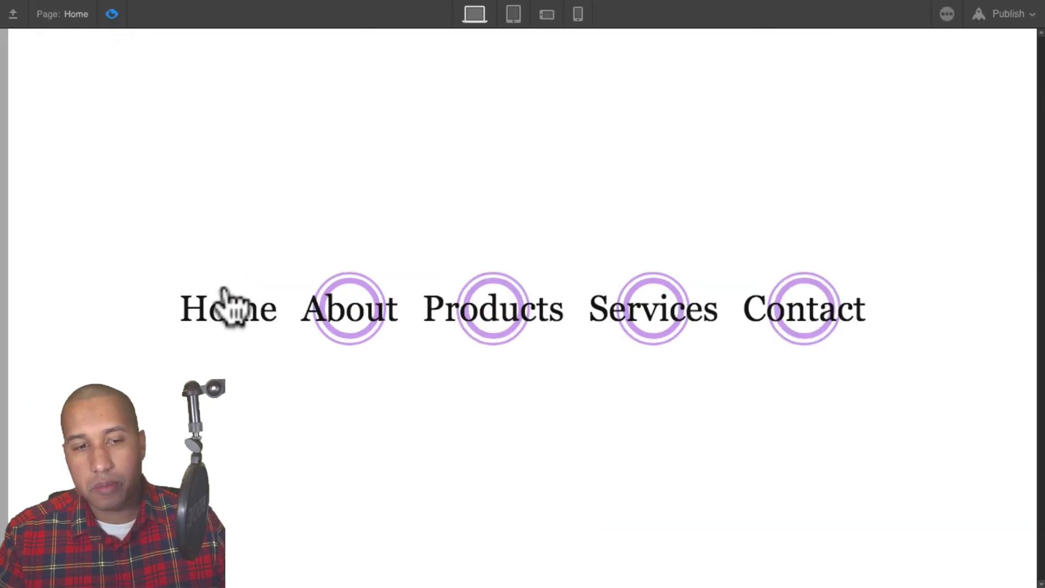
pyautogui.click(112, 14)
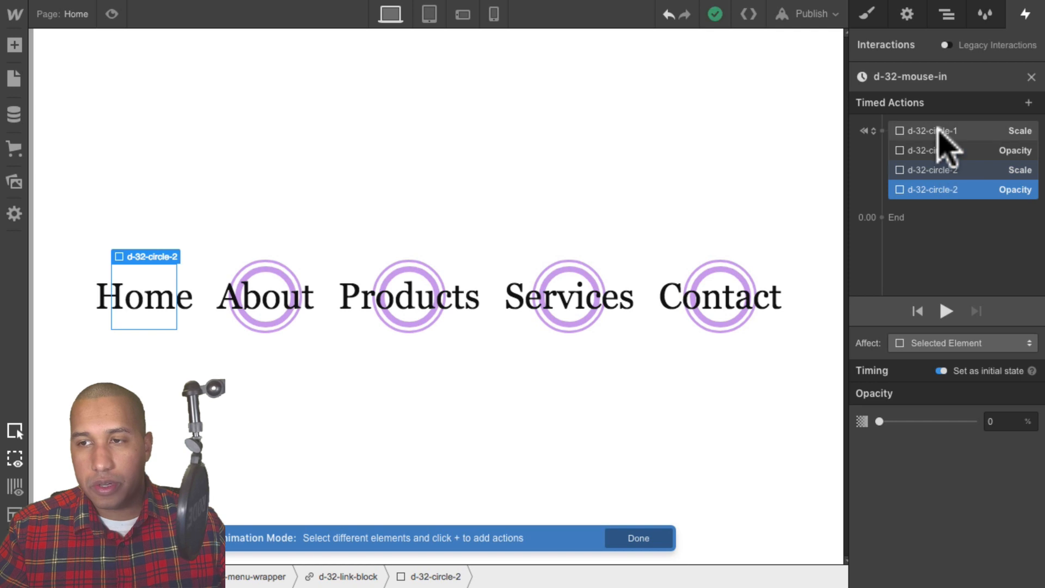
# - Add a Scale action of 1 on X and Y with Ease easing for d-32-circle-1 after the initial states
pyautogui.click(964, 130)
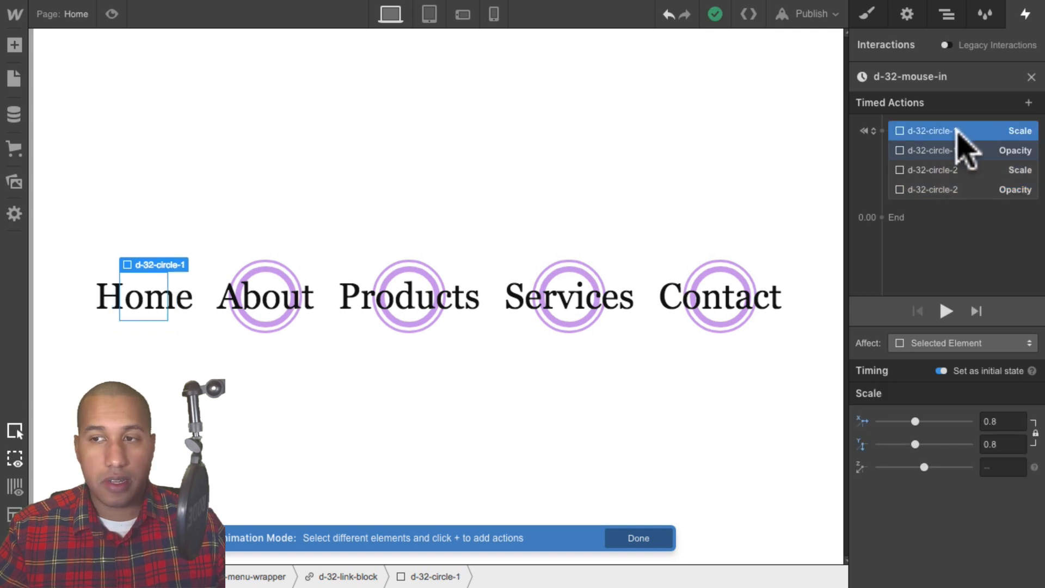
pyautogui.moveTo(952, 126); pyautogui.dragTo(922, 203)
pyautogui.click(905, 269)
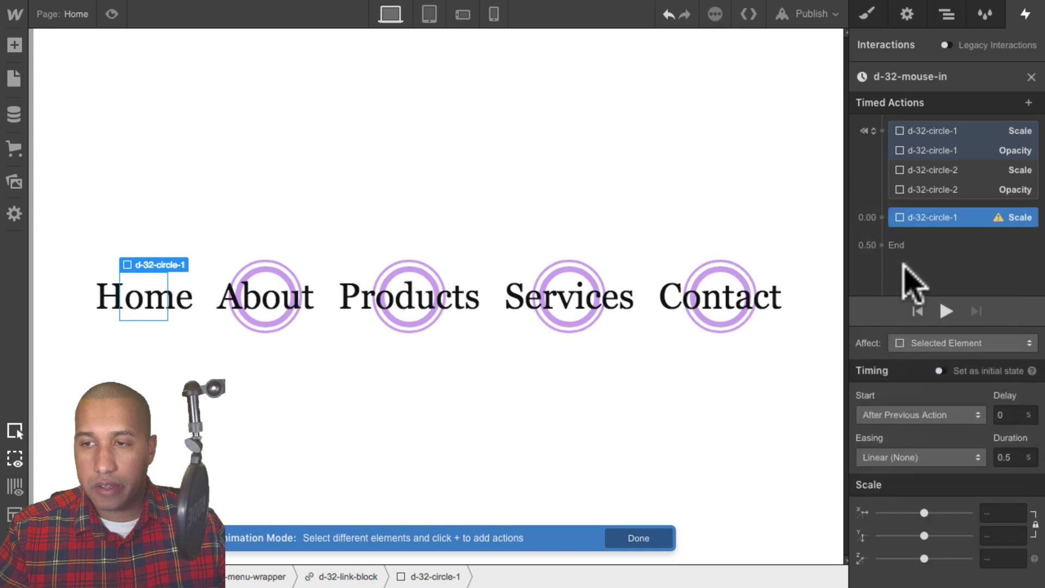
pyautogui.write('1')
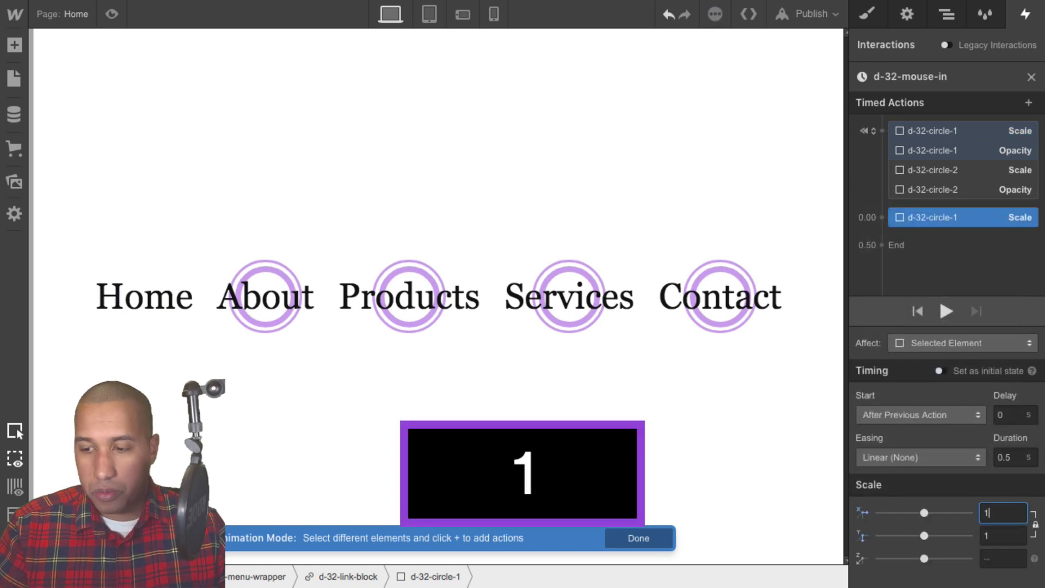
pyautogui.press('Return')
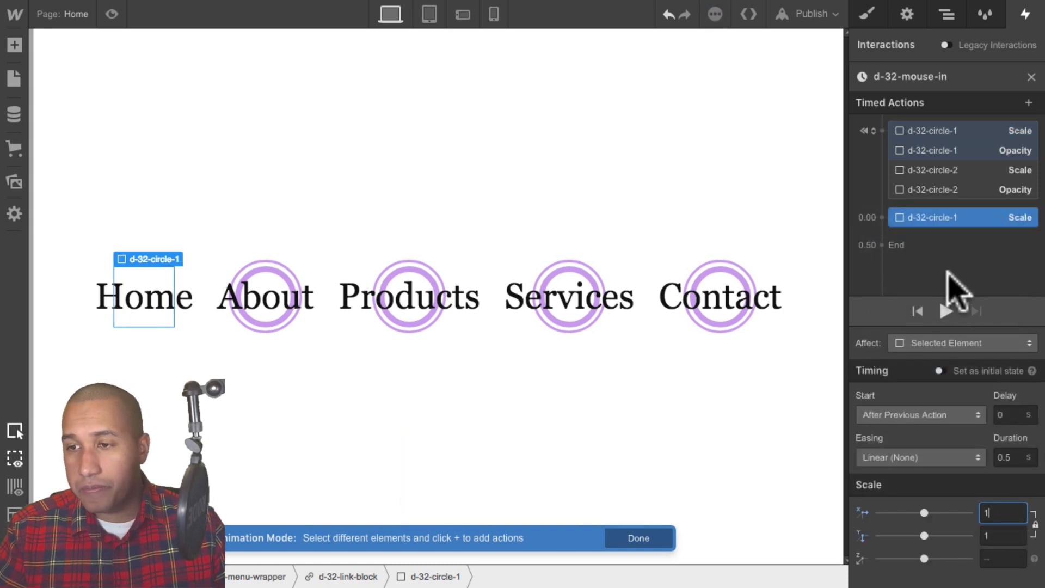
pyautogui.click(932, 456)
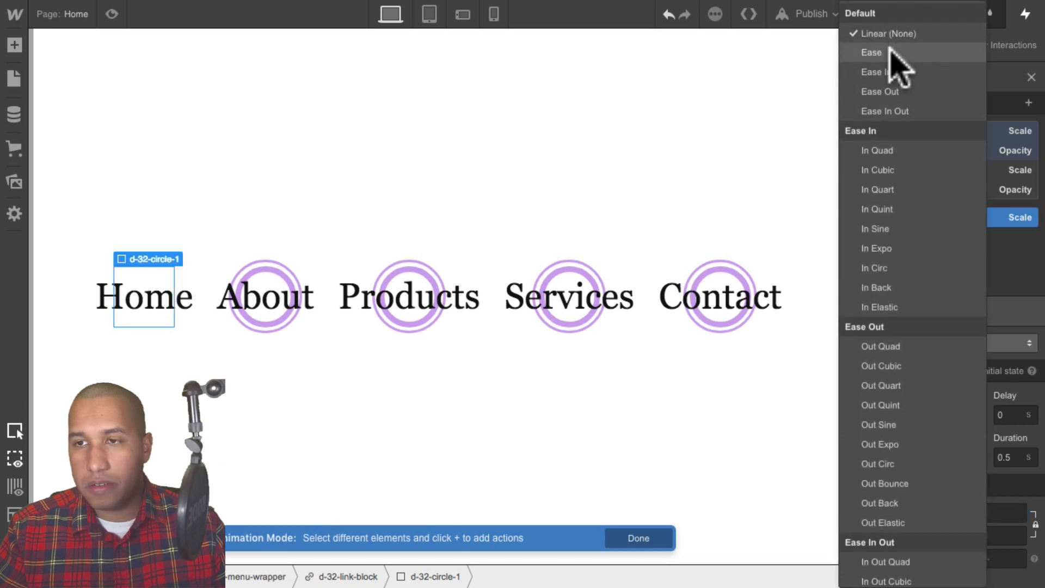
pyautogui.click(898, 67)
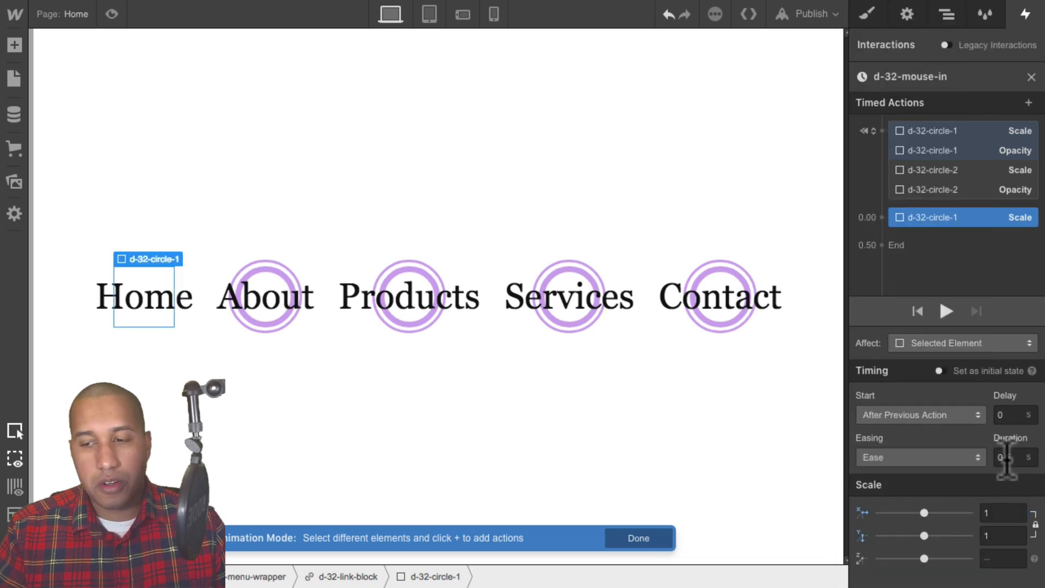
# - Add a 100% Opacity action with Ease easing for d-32-circle-1 and make it run together with its Scale action
pyautogui.click(928, 231)
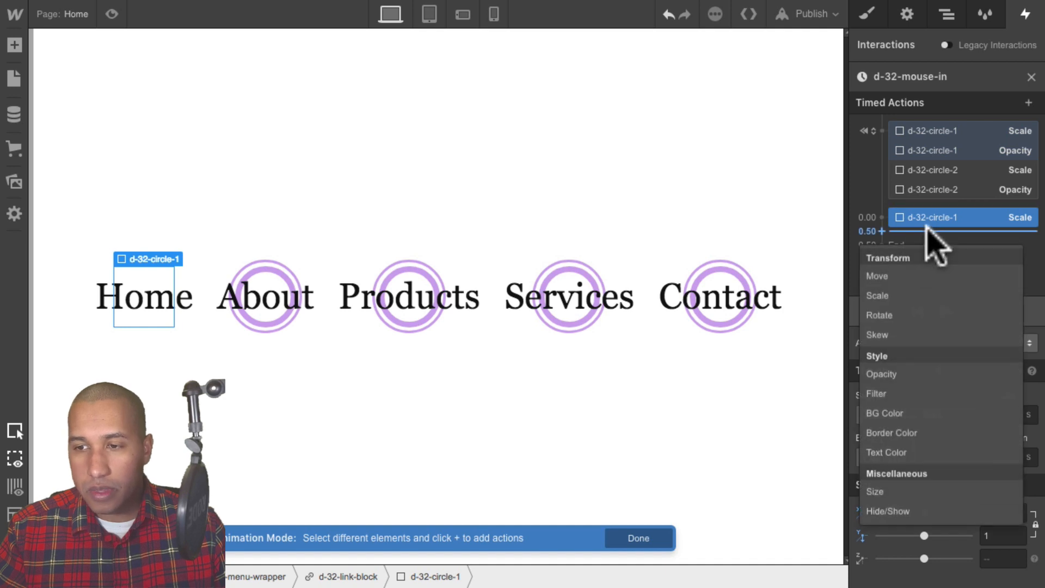
pyautogui.click(890, 375)
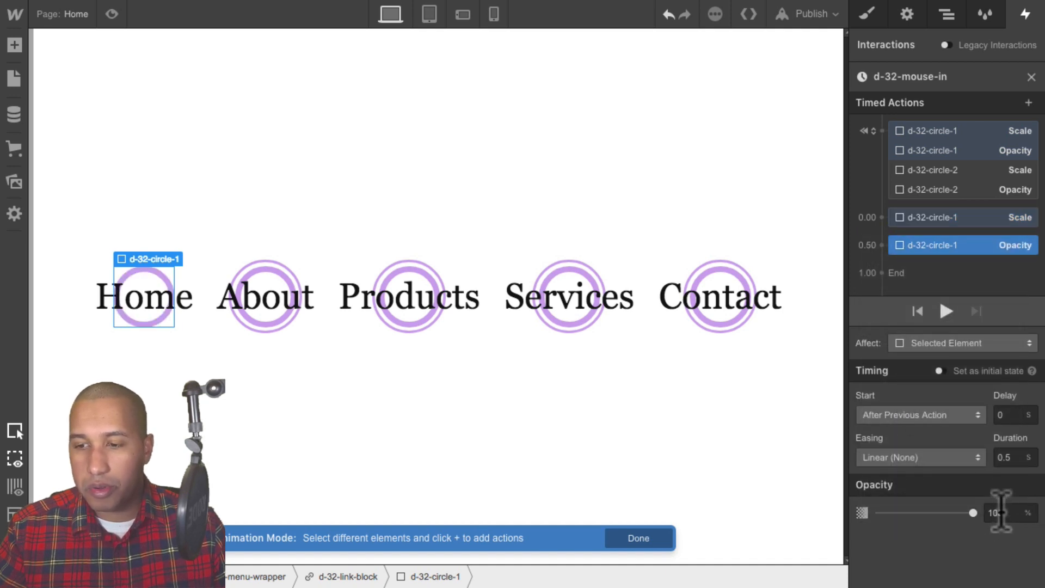
pyautogui.click(927, 459)
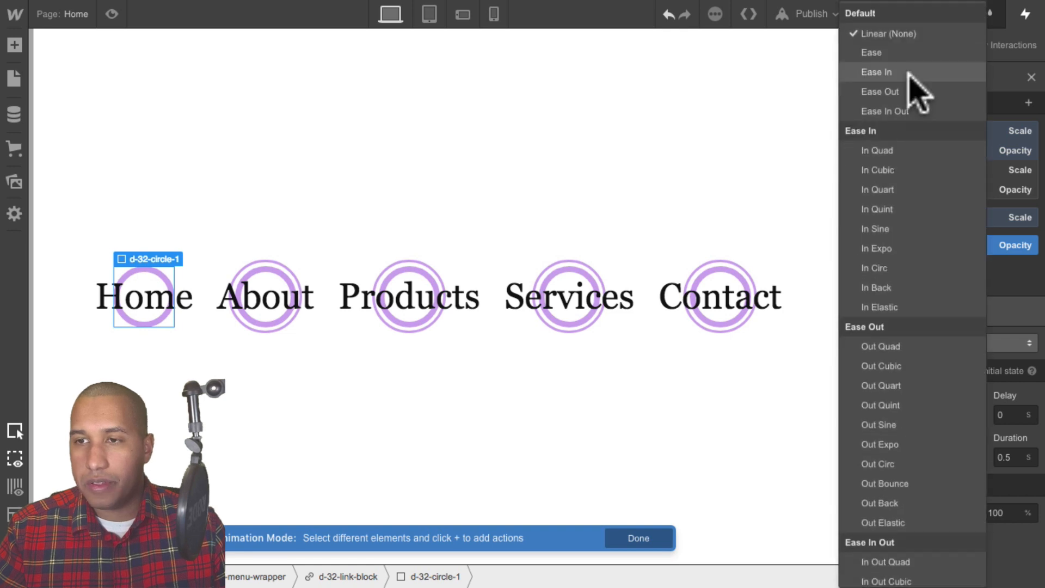
pyautogui.click(902, 52)
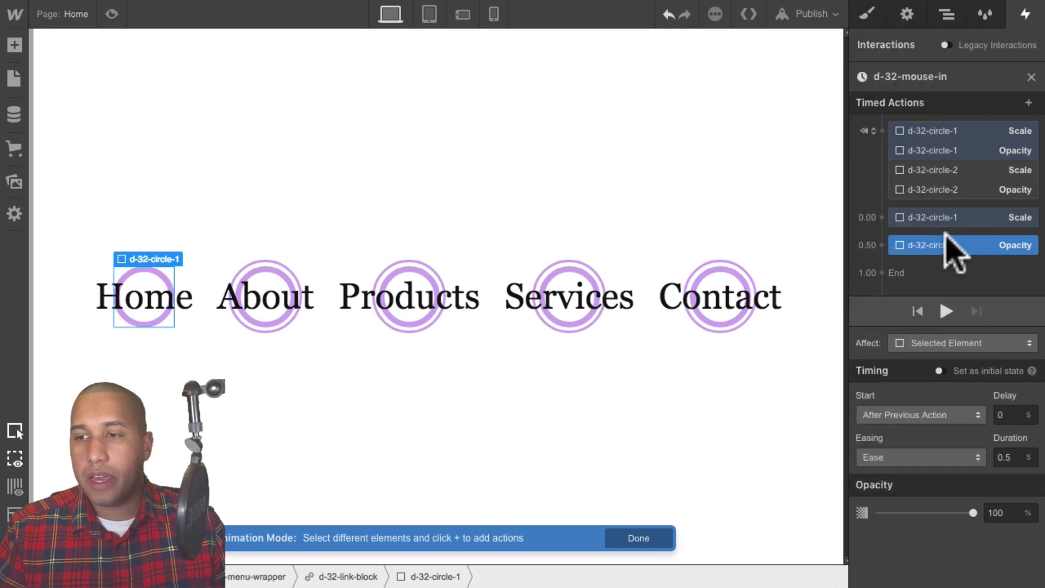
pyautogui.moveTo(945, 234)
pyautogui.mouseDown()
pyautogui.moveTo(950, 216)
pyautogui.moveTo(955, 234)
pyautogui.mouseUp()
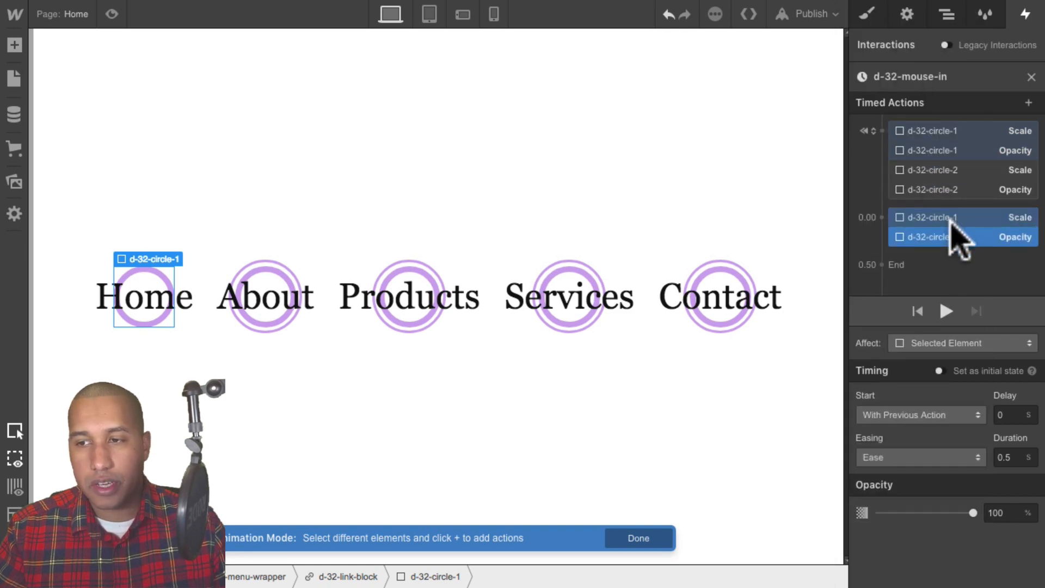
# - Preview the page and test the hover animation of the Home link's inner ring
pyautogui.click(111, 13)
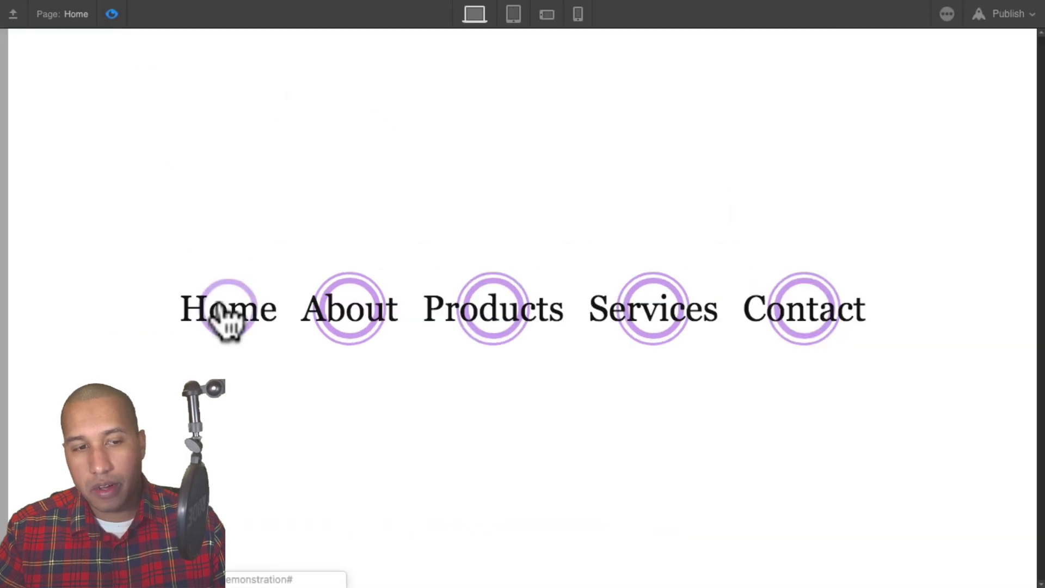
pyautogui.click(113, 14)
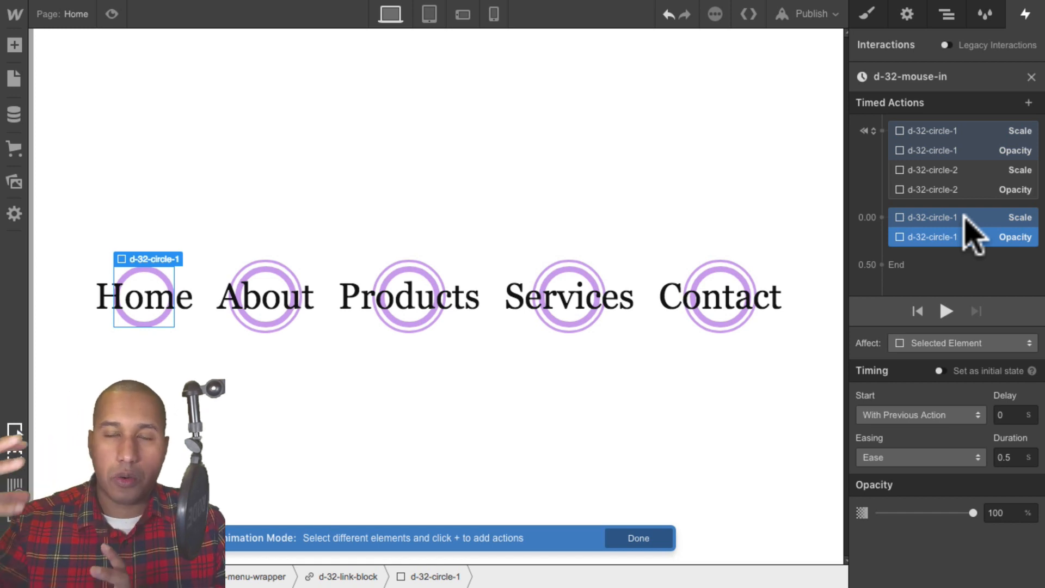
pyautogui.click(110, 14)
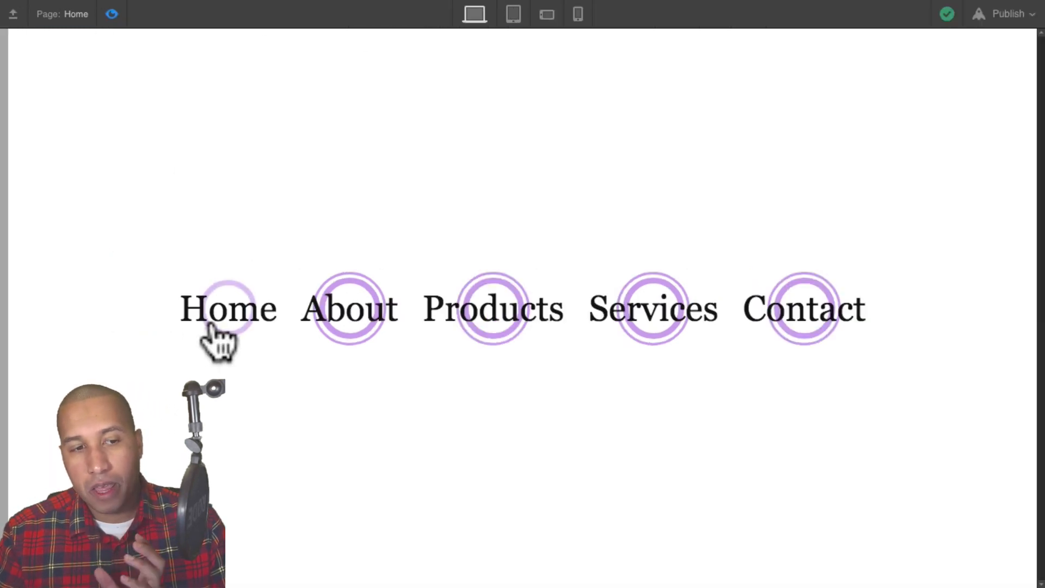
pyautogui.click(112, 13)
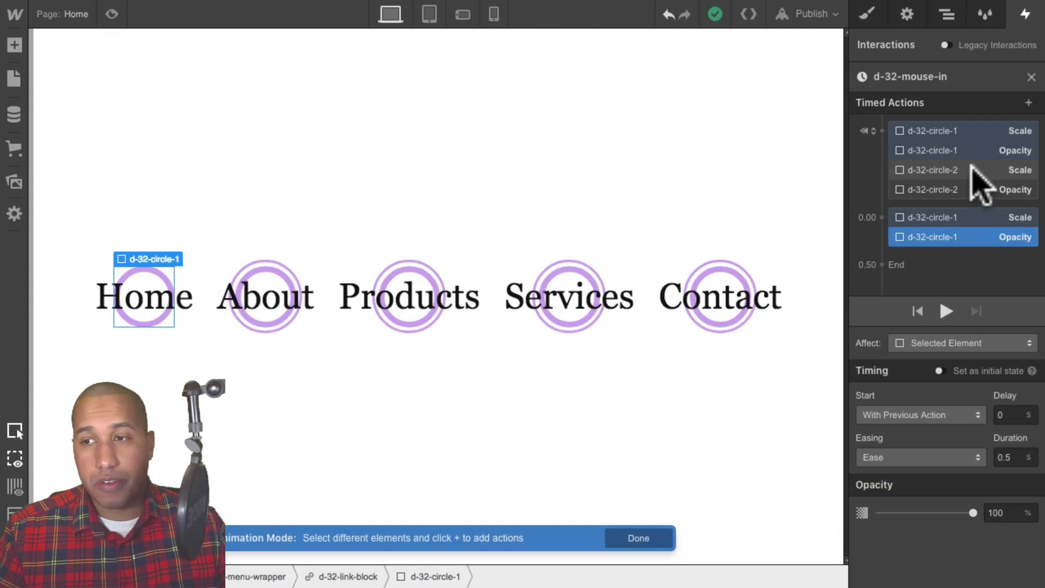
# - Add a Scale action of 1 on X and Y with Ease easing for d-32-circle-2, running with the d-32-circle-1 actions
pyautogui.click(960, 170)
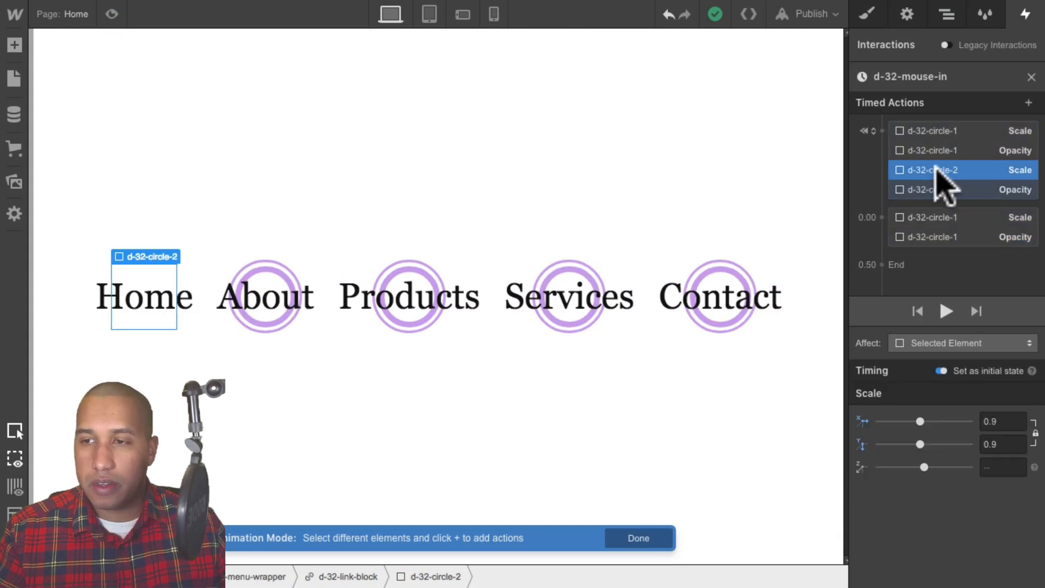
pyautogui.click(936, 251)
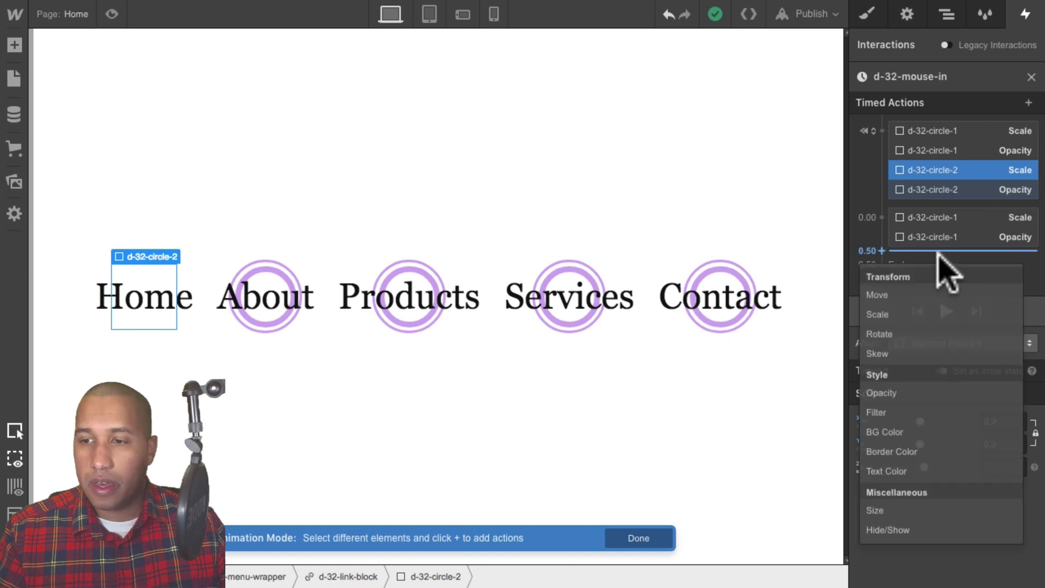
pyautogui.click(932, 316)
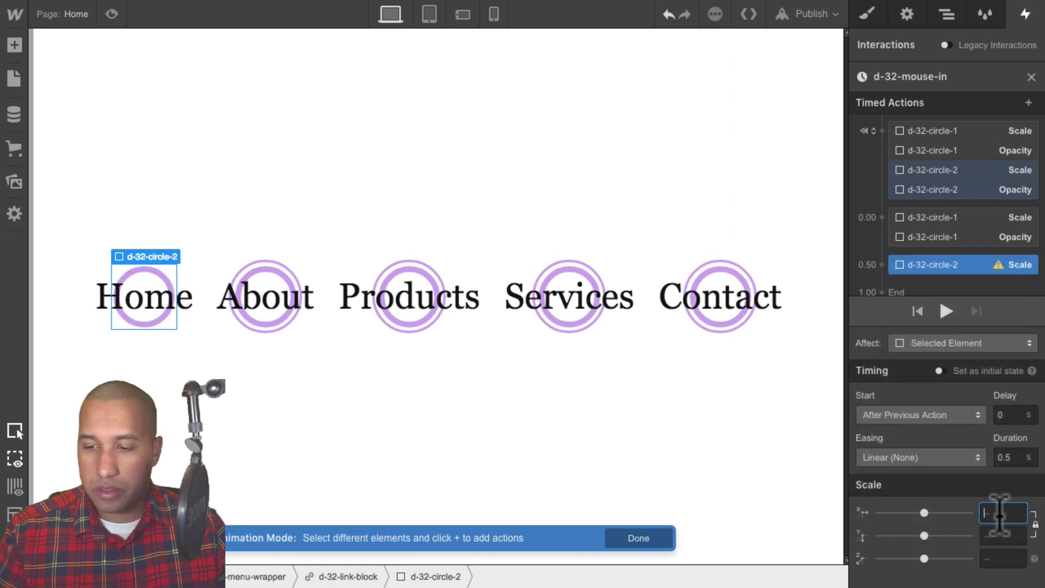
pyautogui.write('1')
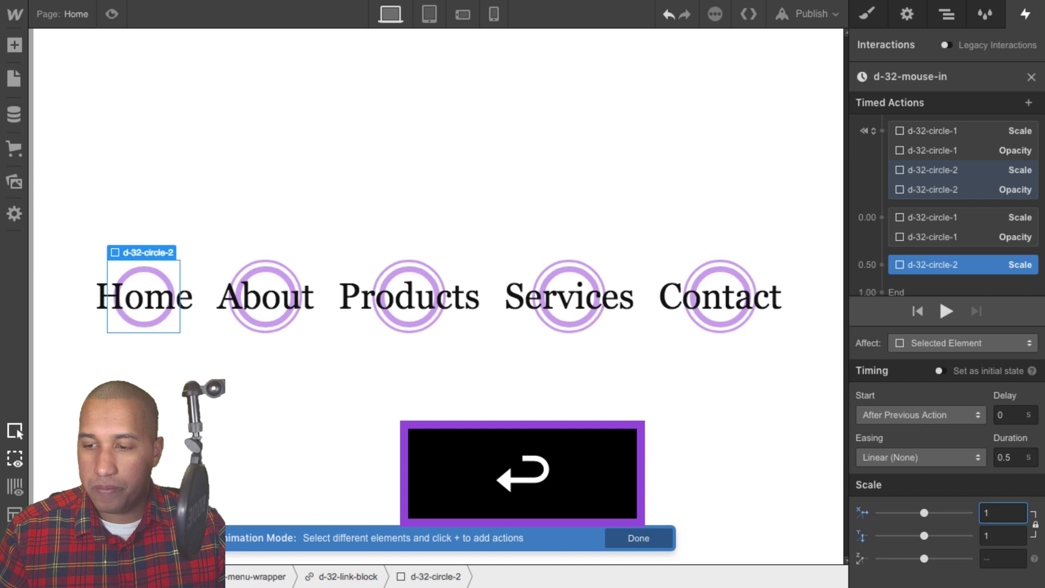
pyautogui.click(905, 462)
pyautogui.click(887, 39)
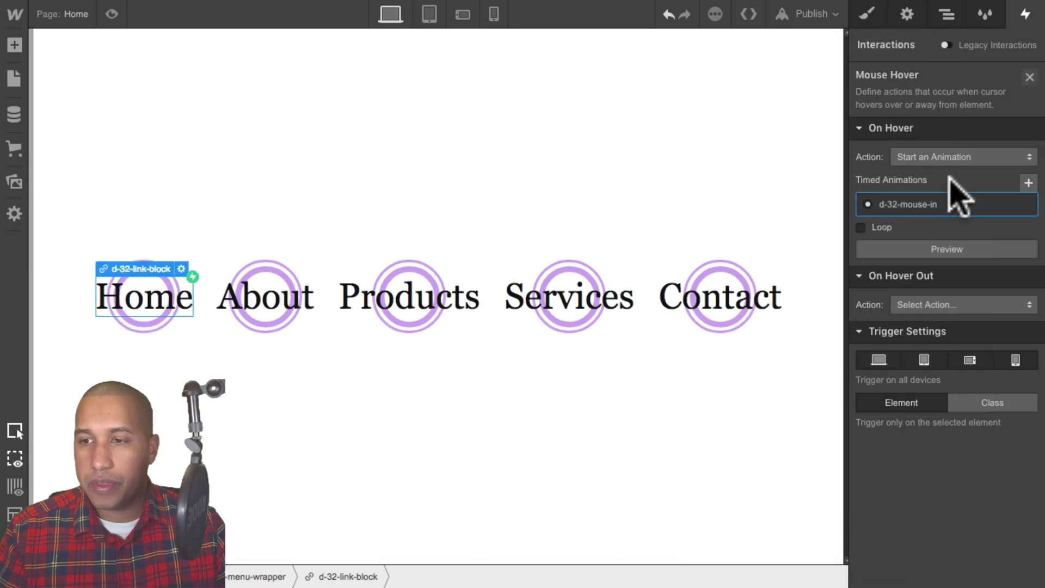
pyautogui.click(939, 205)
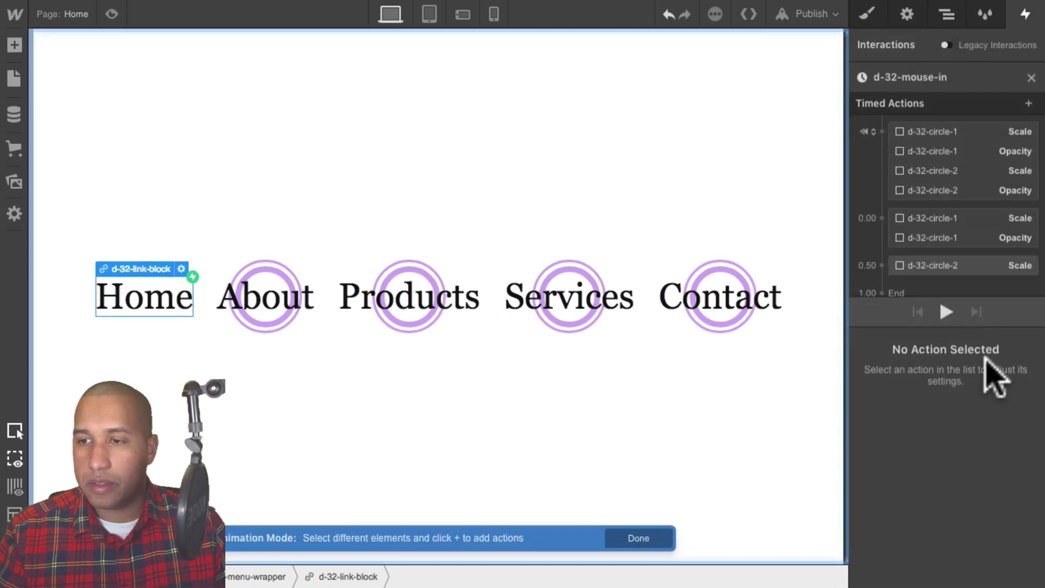
pyautogui.click(952, 266)
pyautogui.click(903, 460)
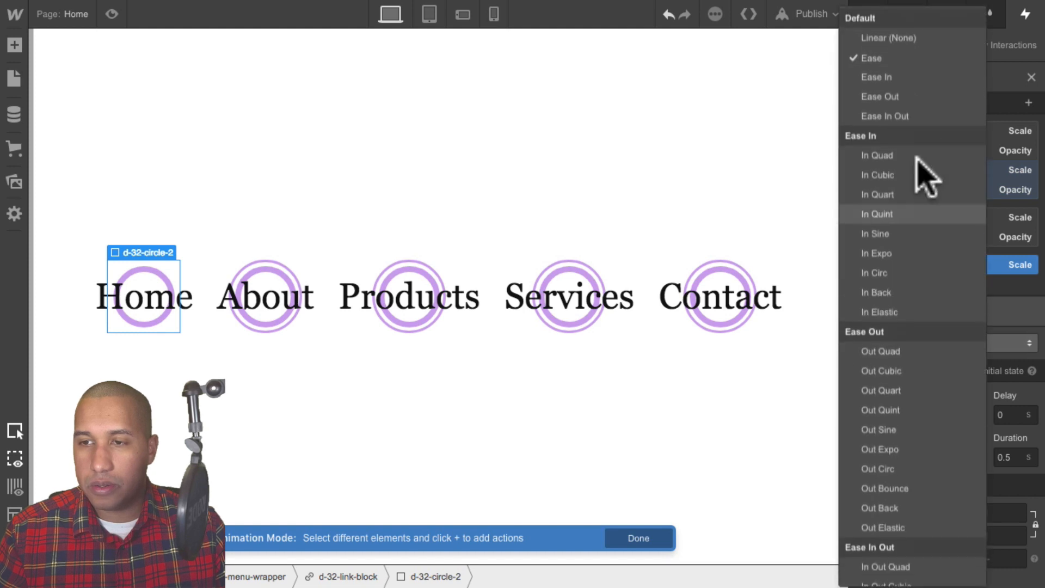
pyautogui.click(895, 55)
pyautogui.moveTo(946, 265); pyautogui.dragTo(898, 251)
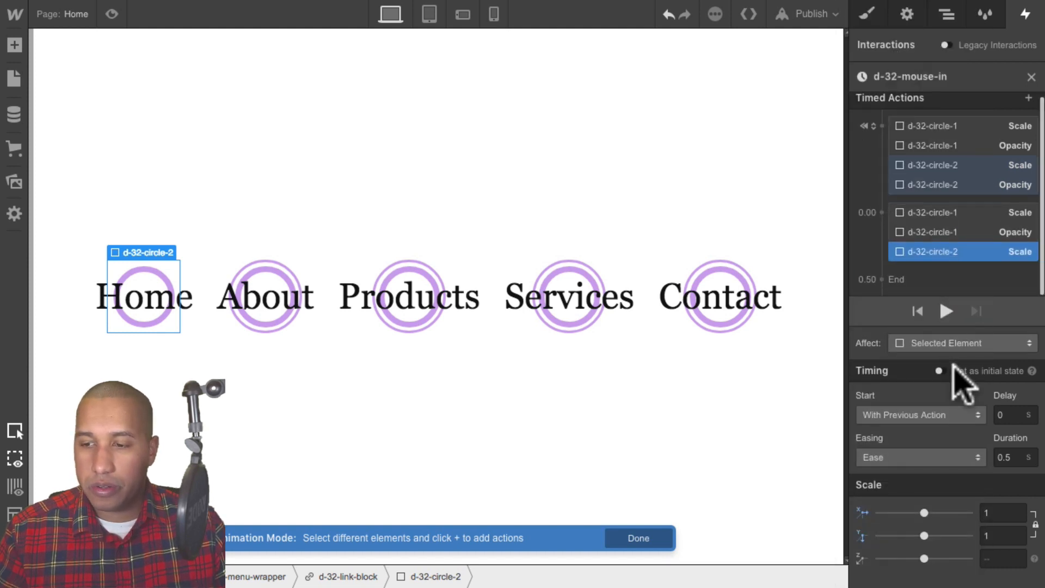
# - Add a 100% Opacity action with Ease easing for d-32-circle-2, running with the previous action, and test the Home hover in preview
pyautogui.click(944, 267)
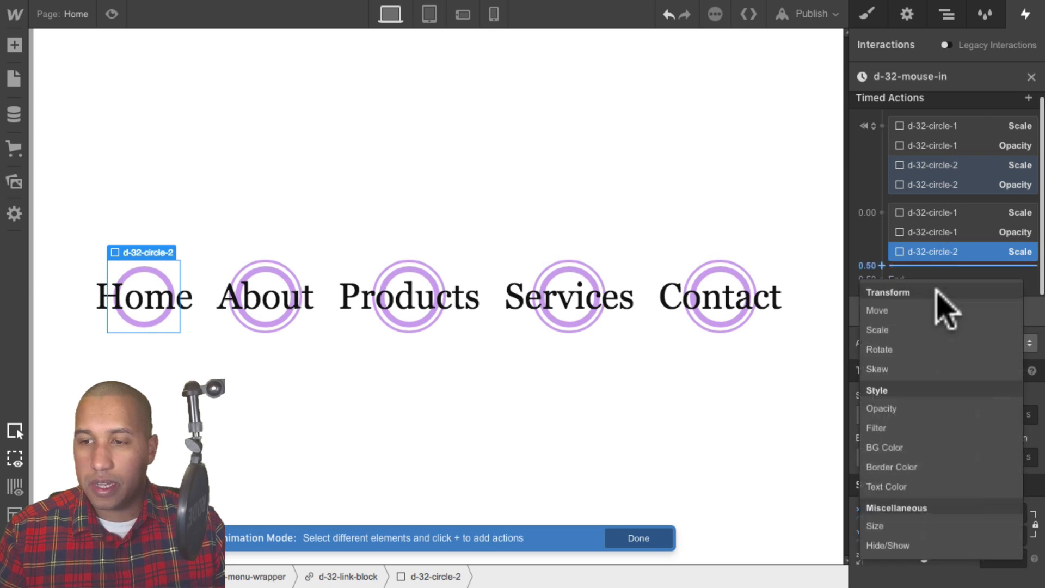
pyautogui.click(892, 410)
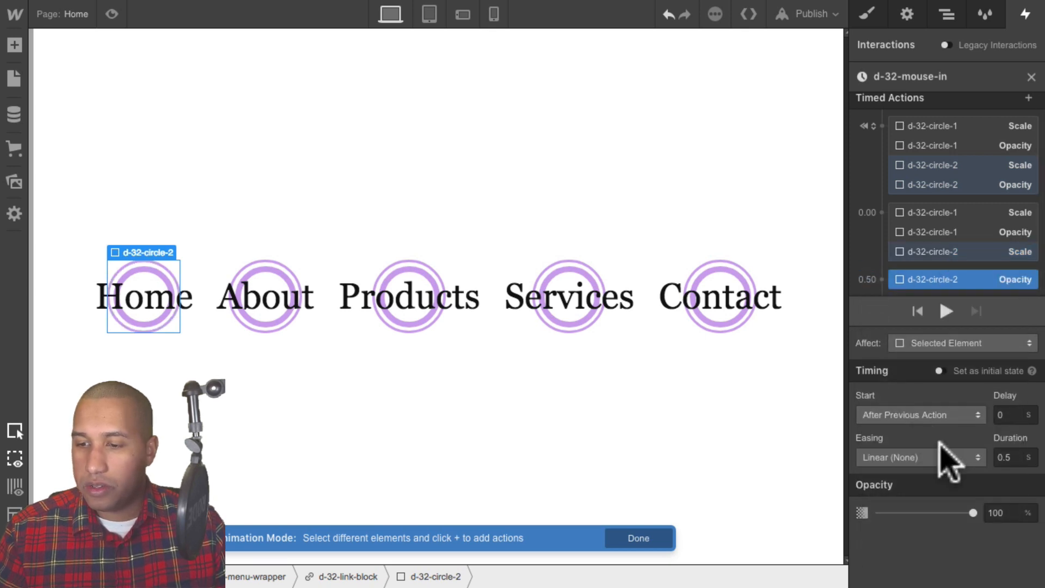
pyautogui.click(915, 457)
pyautogui.click(906, 51)
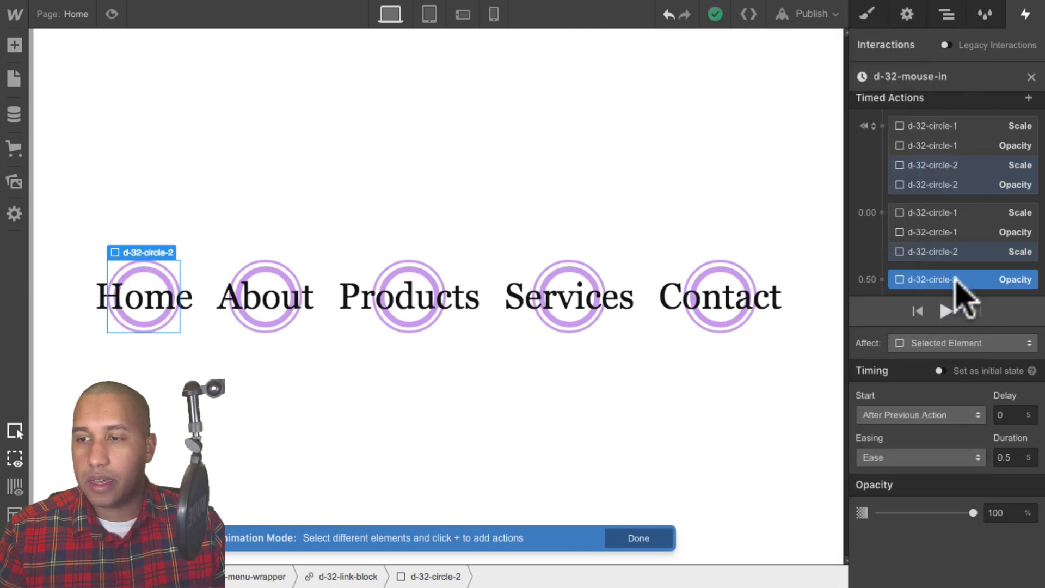
pyautogui.moveTo(956, 278); pyautogui.dragTo(930, 226)
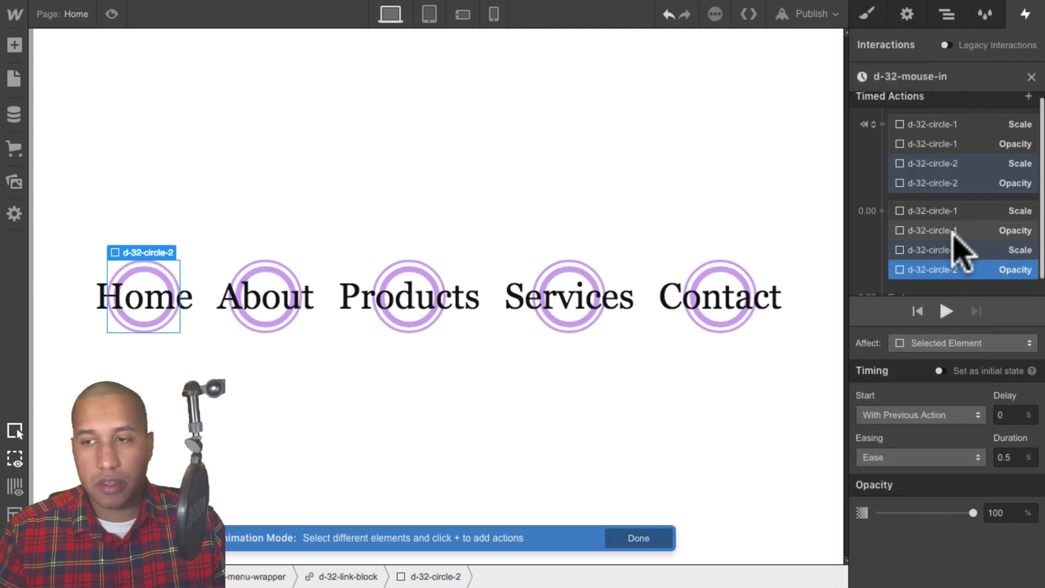
pyautogui.click(113, 14)
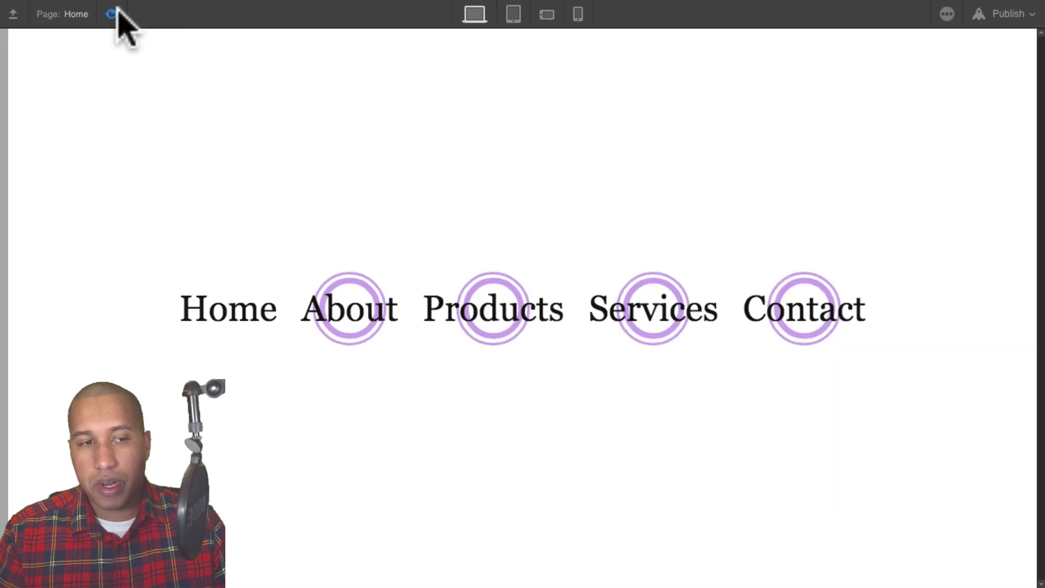
pyautogui.moveTo(219, 307)
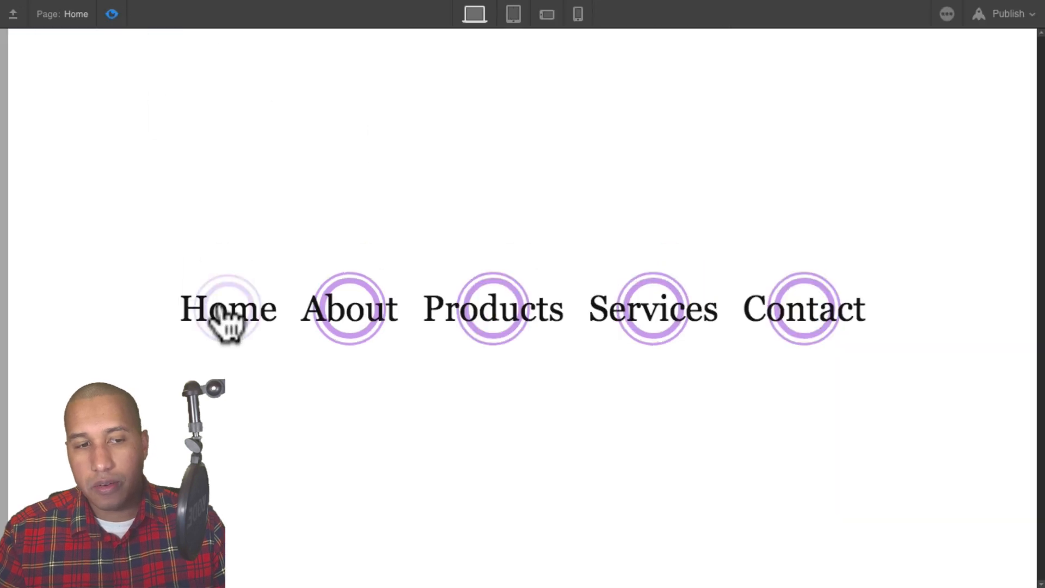
# - Replay the Home link's hover animation in preview to examine the timing of its two rings
pyautogui.click(111, 13)
pyautogui.click(111, 13)
pyautogui.moveTo(240, 315)
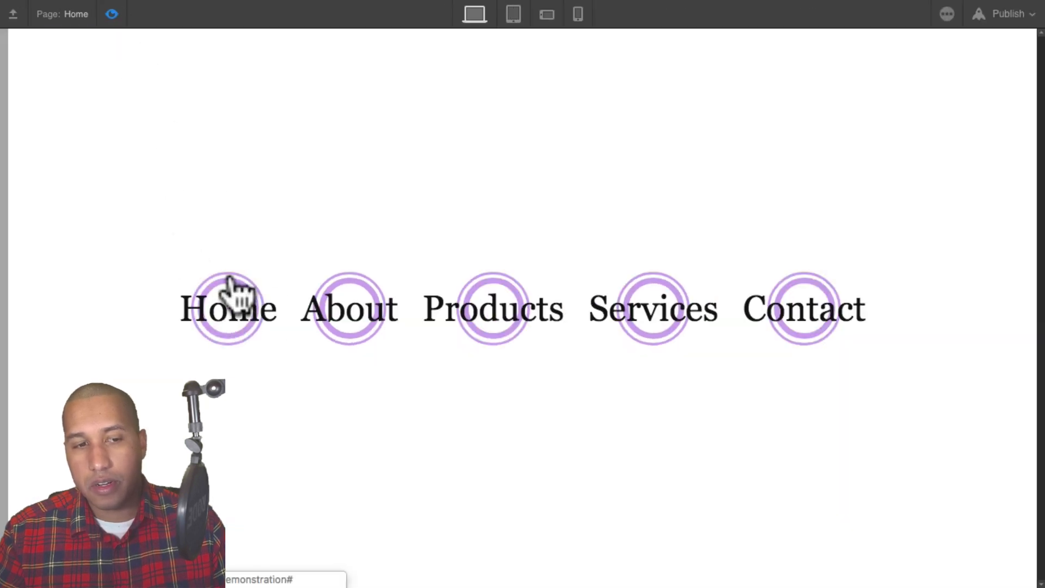
pyautogui.click(111, 15)
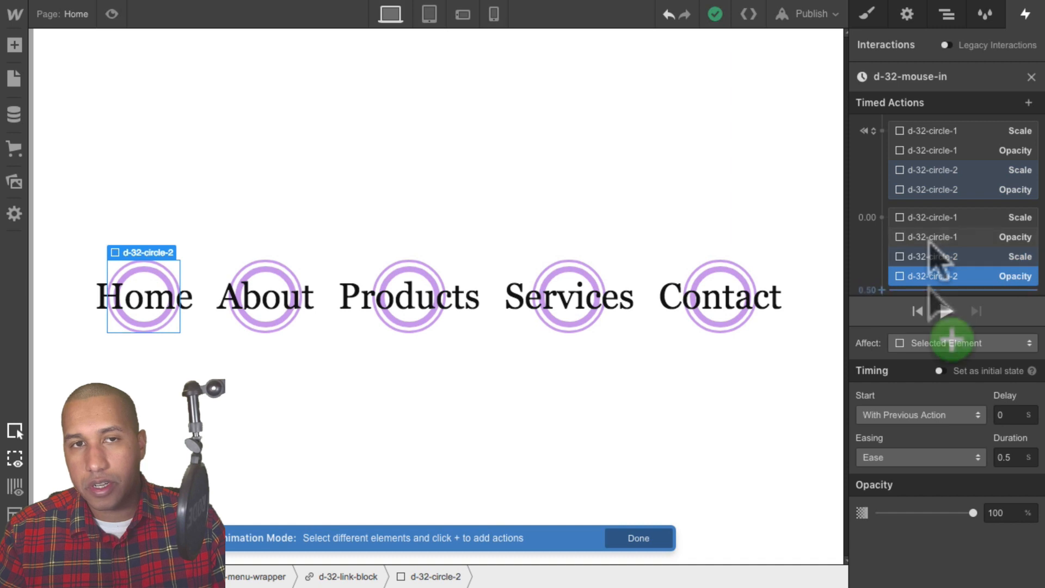
# - Set a 0.2 s delay on the Scale and Opacity actions that animate d-32-circle-2 on hover
pyautogui.click(955, 258)
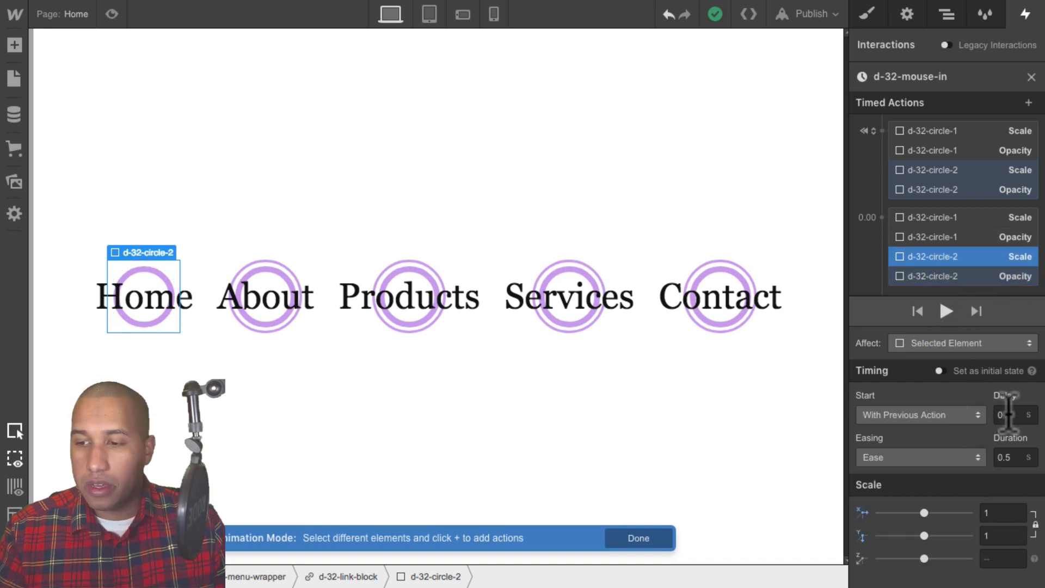
pyautogui.write('.2')
pyautogui.press('Return')
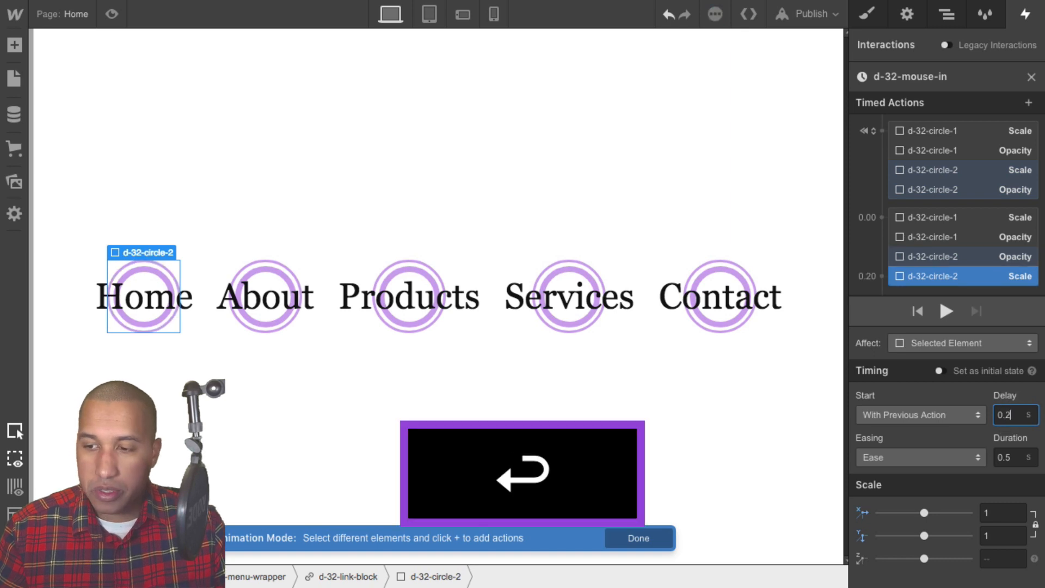
pyautogui.click(980, 256)
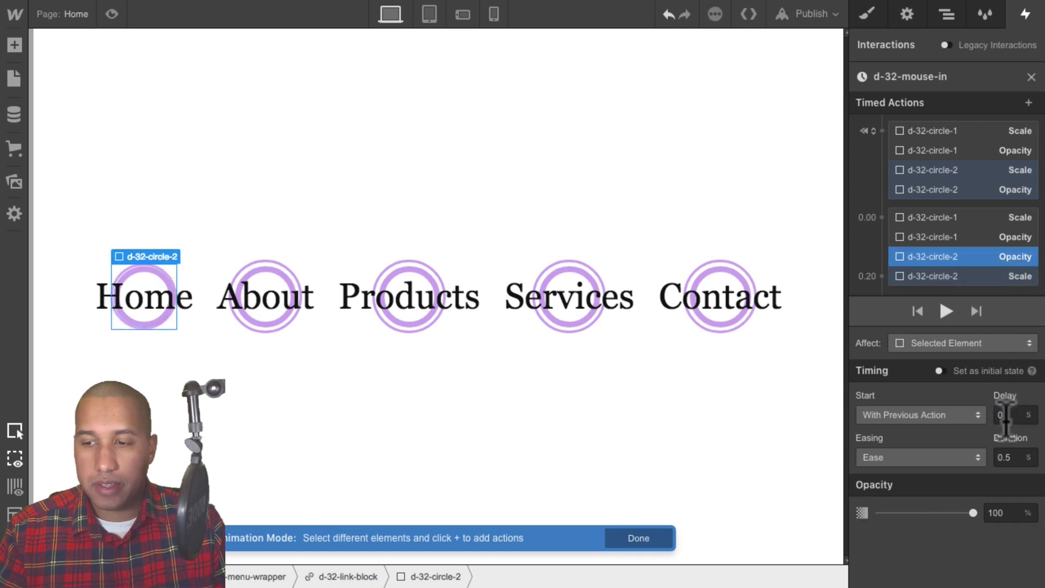
pyautogui.write('.2')
pyautogui.press('Return')
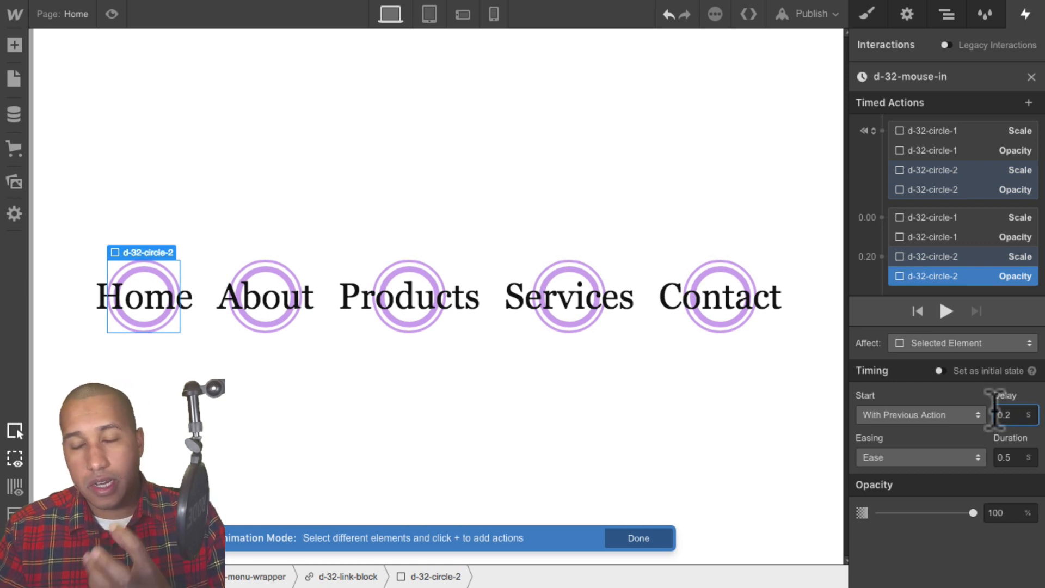
# - Review the timing of the d-32-circle-1 and d-32-circle-2 hover actions and test the Home hover in preview
pyautogui.click(948, 255)
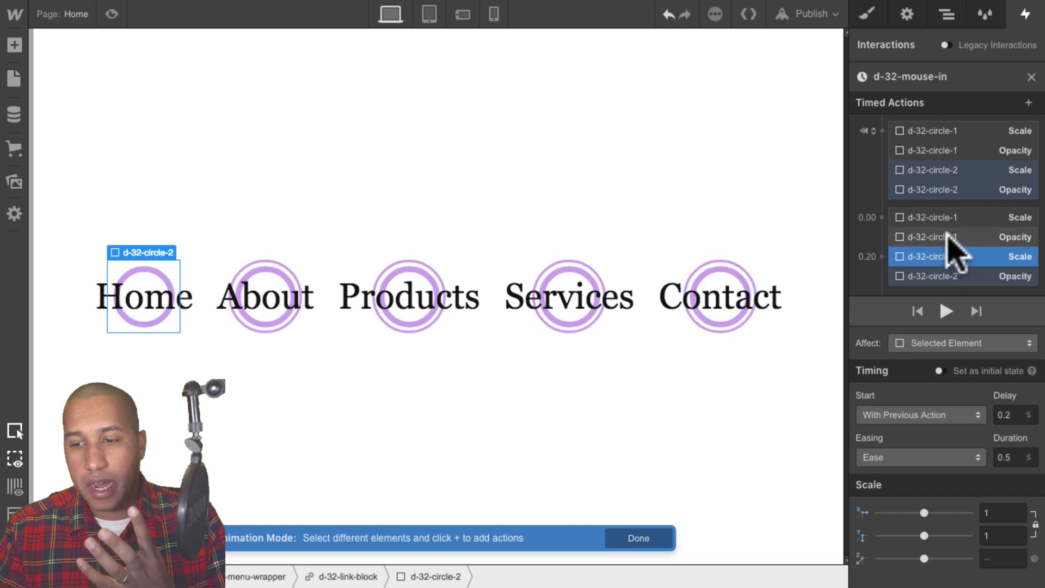
pyautogui.click(950, 235)
pyautogui.click(946, 218)
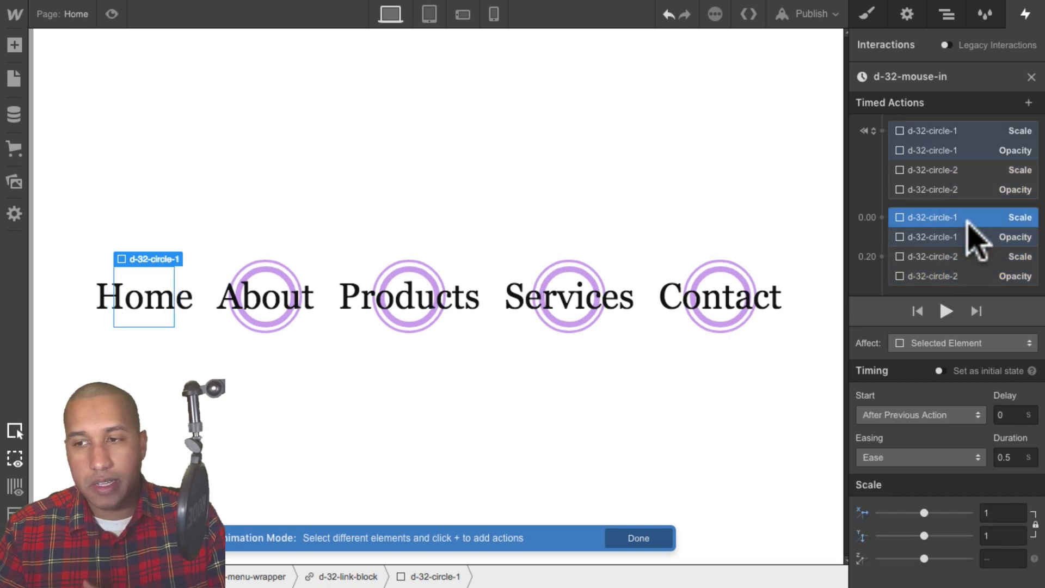
pyautogui.click(958, 276)
pyautogui.click(112, 13)
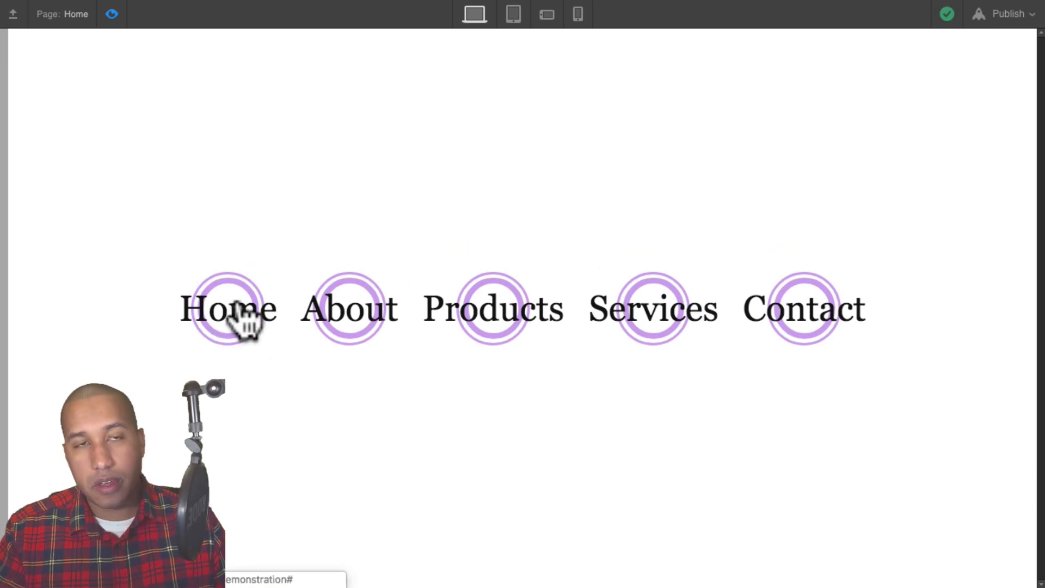
pyautogui.click(112, 14)
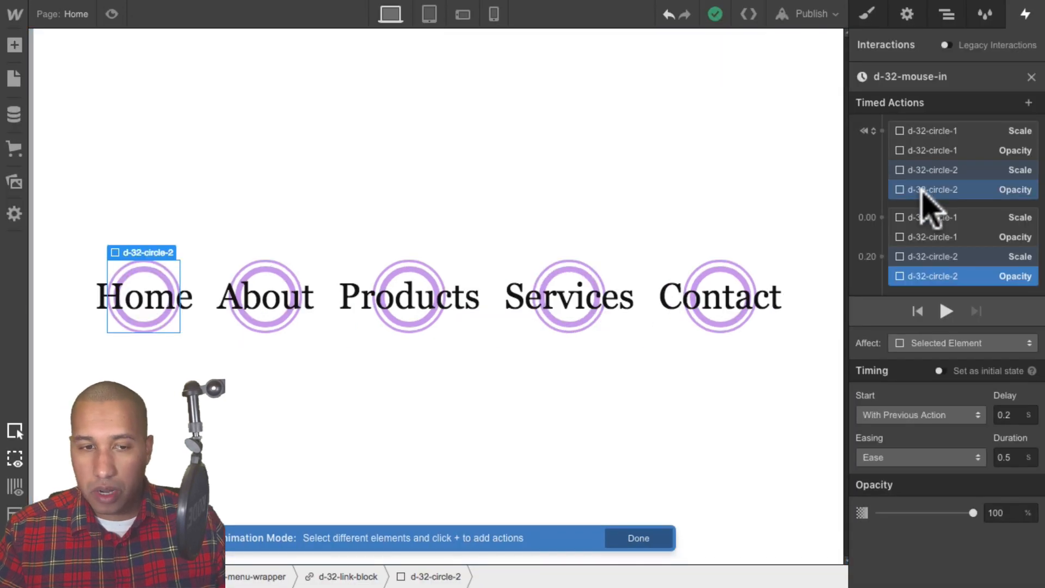
# - Make the d-32-circle-2 actions affect the Class, with all elements with this class as the target
pyautogui.moveTo(907, 198); pyautogui.dragTo(907, 201)
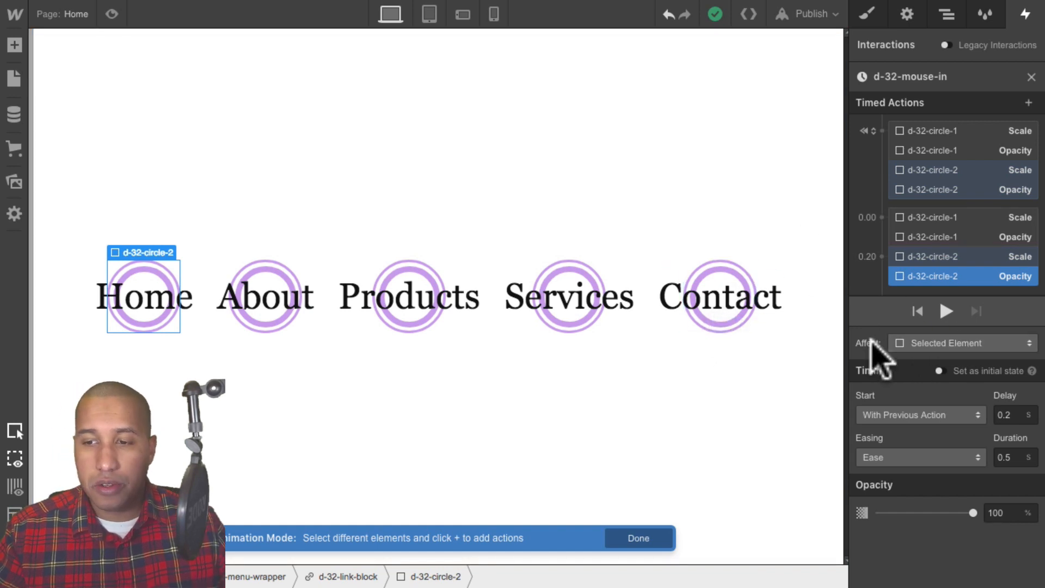
pyautogui.click(932, 341)
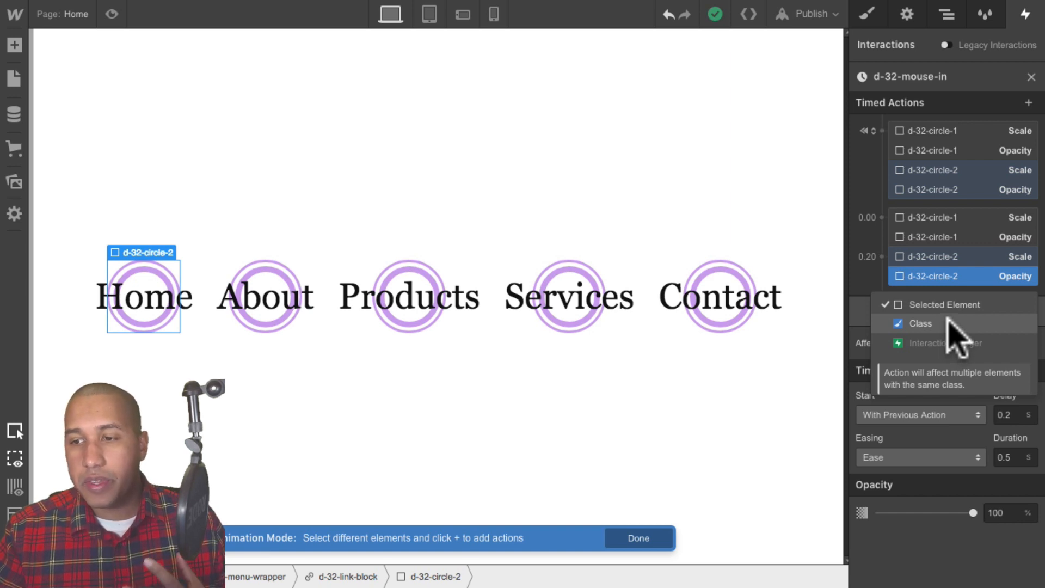
pyautogui.click(948, 322)
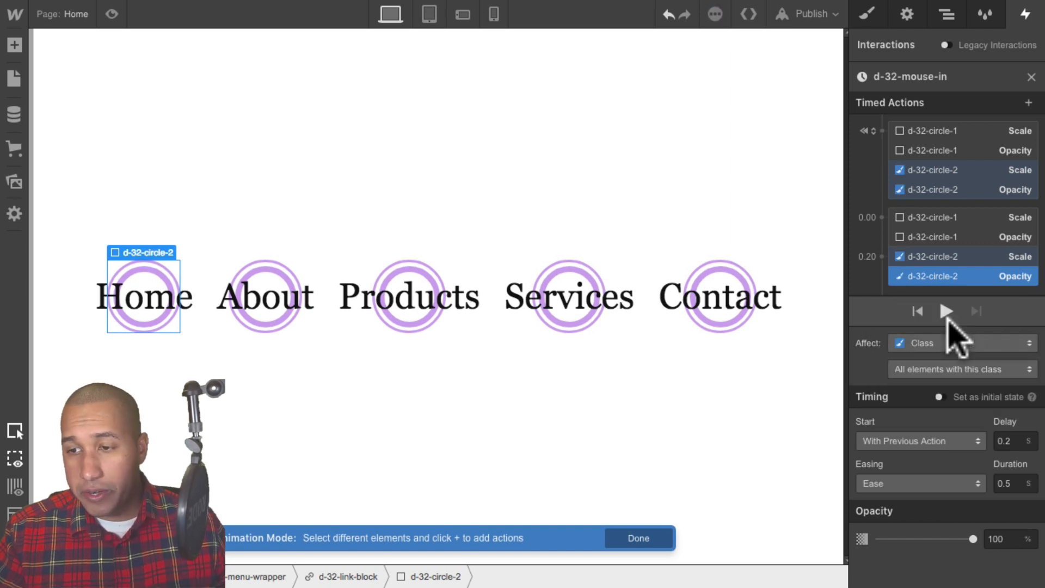
pyautogui.click(948, 363)
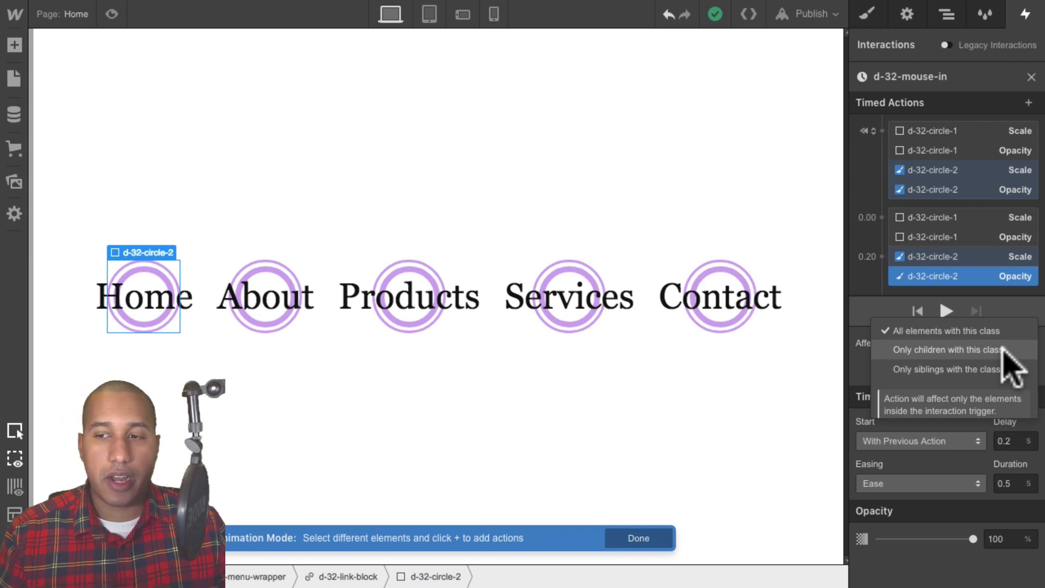
pyautogui.click(980, 331)
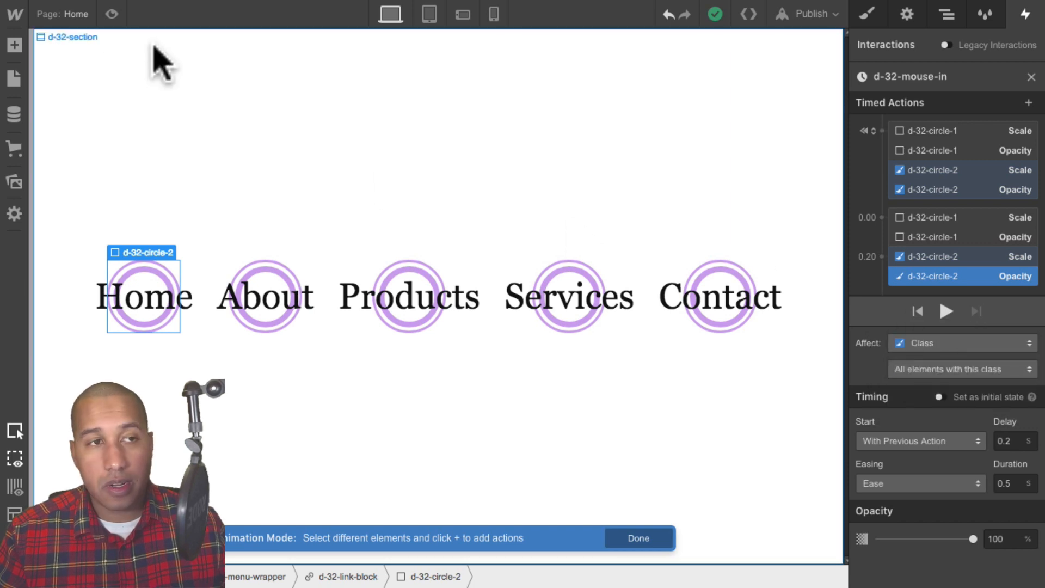
# - Preview the page and test how hovering the menu links affects the outer rings
pyautogui.click(111, 14)
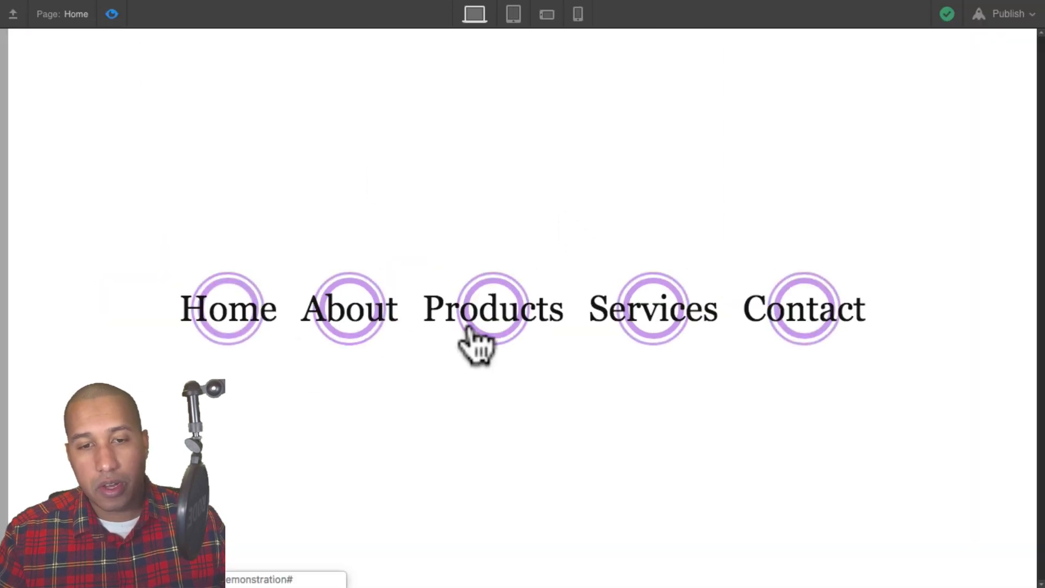
pyautogui.click(111, 13)
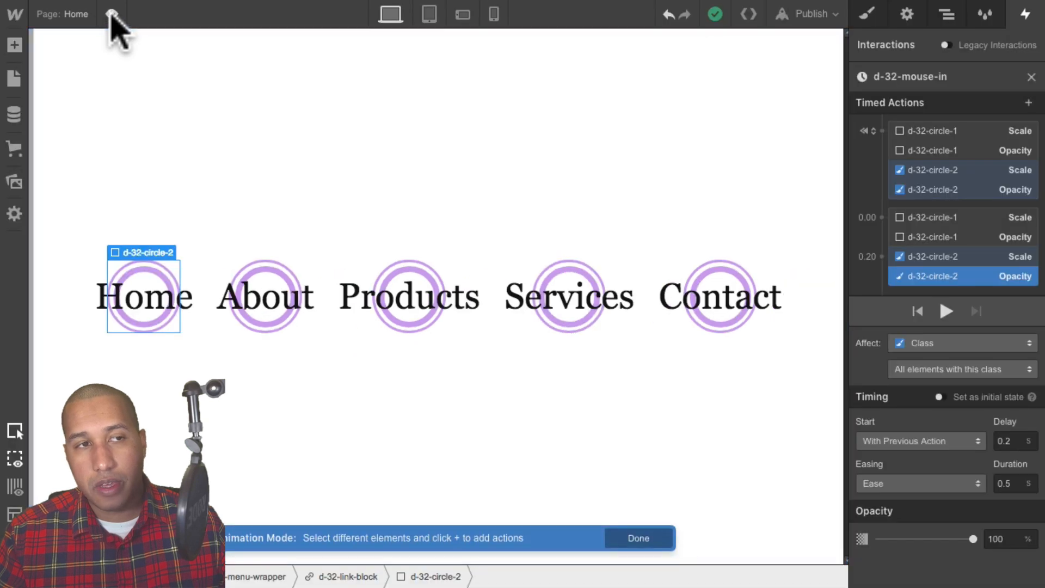
pyautogui.click(112, 14)
pyautogui.click(112, 14)
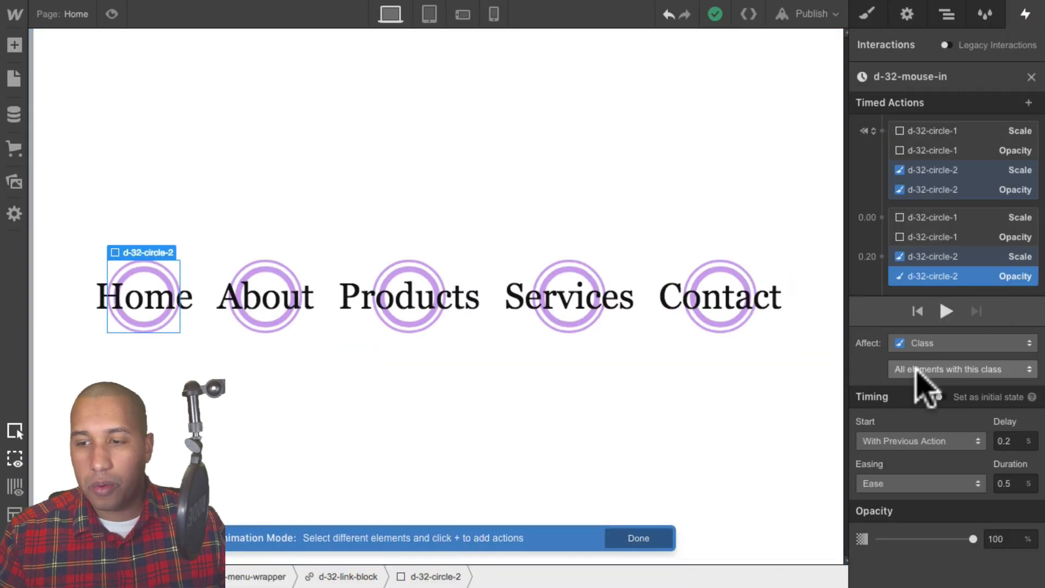
# - Make the d-32-circle-2 and d-32-circle-1 actions affect only children with their class, and check the menu in preview
pyautogui.click(953, 369)
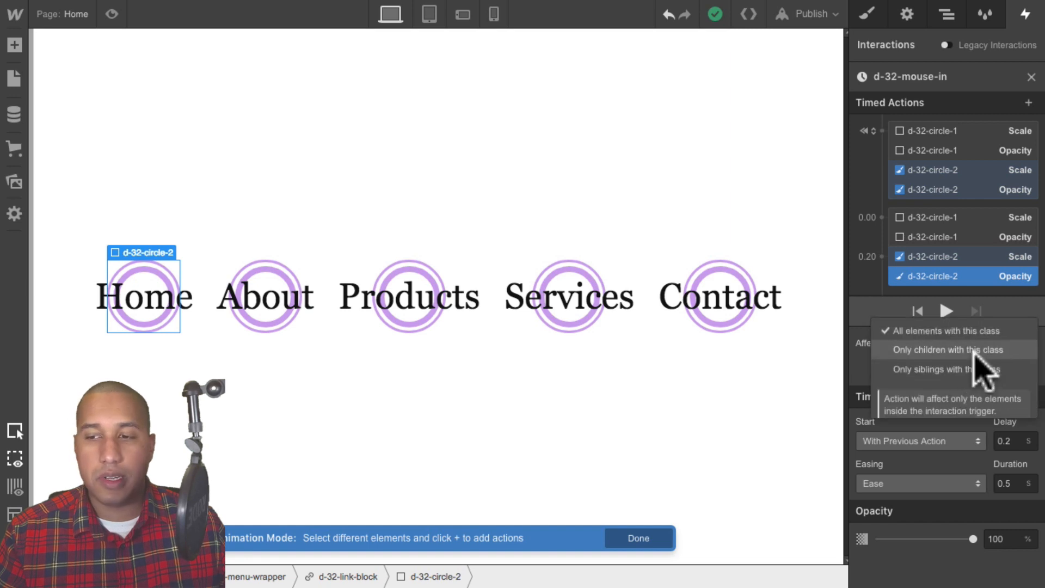
pyautogui.click(1005, 350)
pyautogui.click(929, 131)
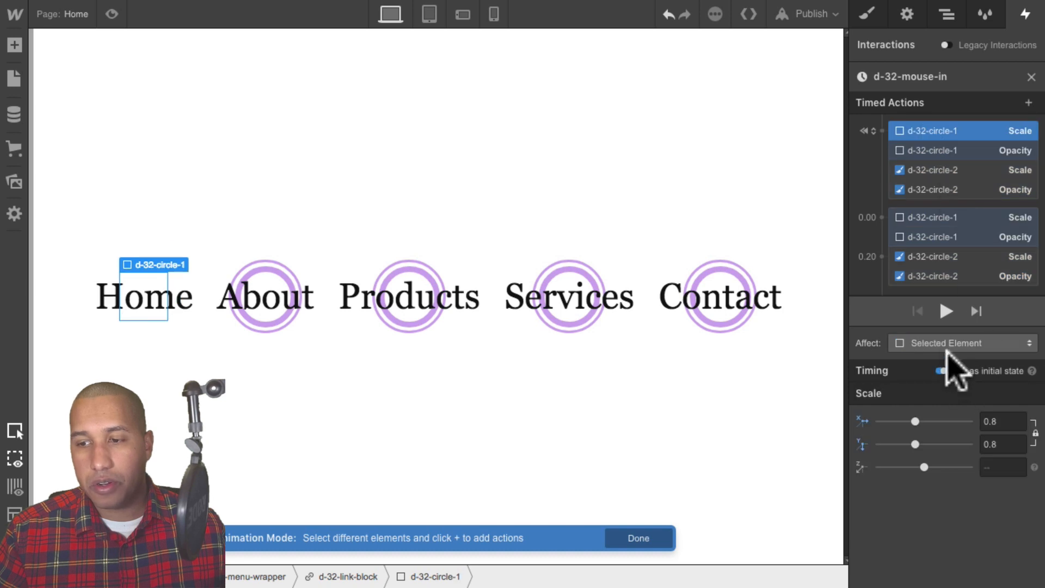
pyautogui.click(950, 344)
pyautogui.click(952, 325)
pyautogui.click(950, 365)
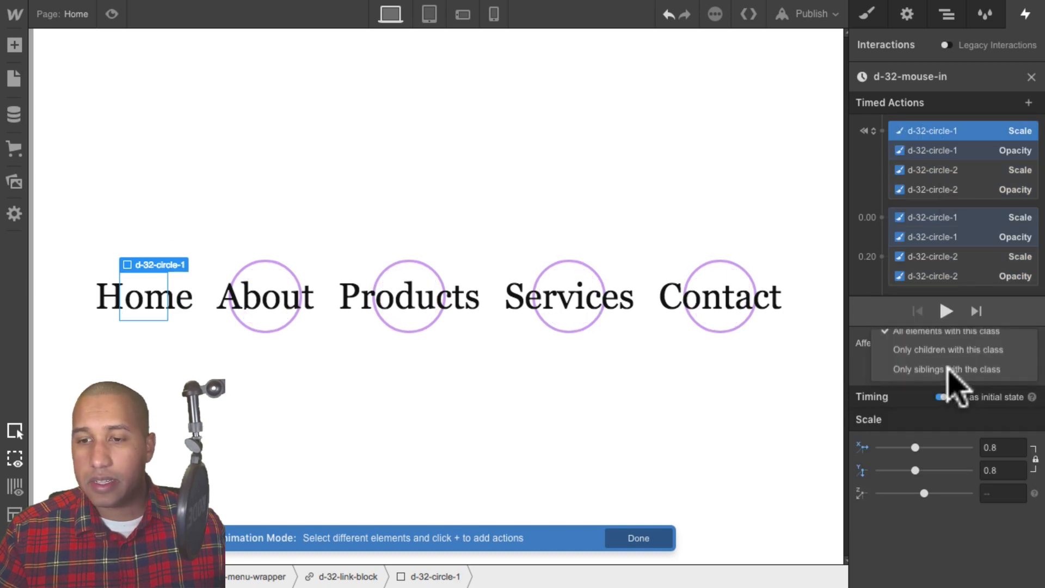
pyautogui.click(999, 353)
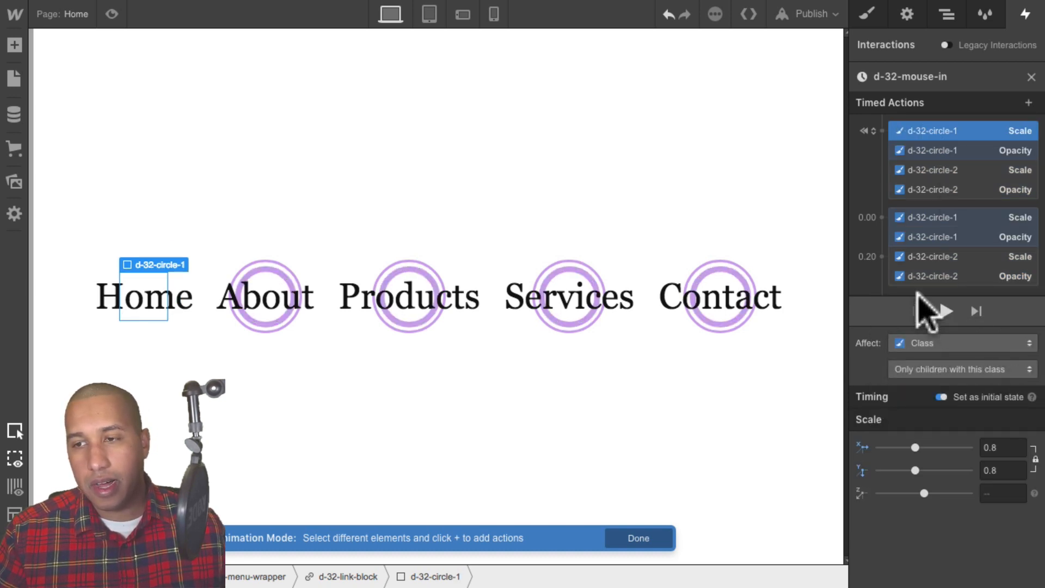
pyautogui.click(111, 13)
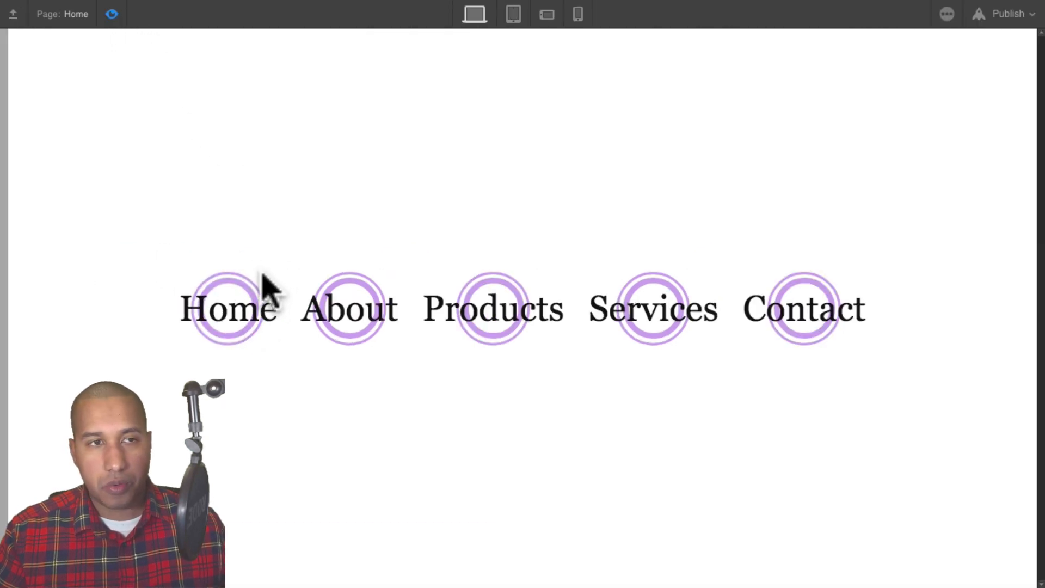
pyautogui.click(113, 13)
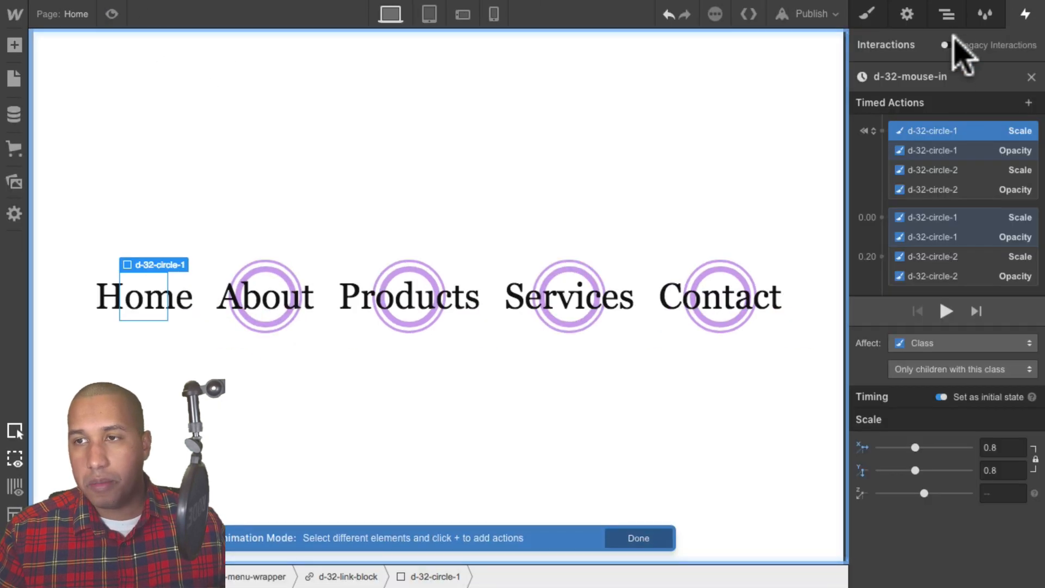
# - Select the first d-32-link-block and set its Mouse Hover trigger to the d-32-link-block class
pyautogui.click(947, 14)
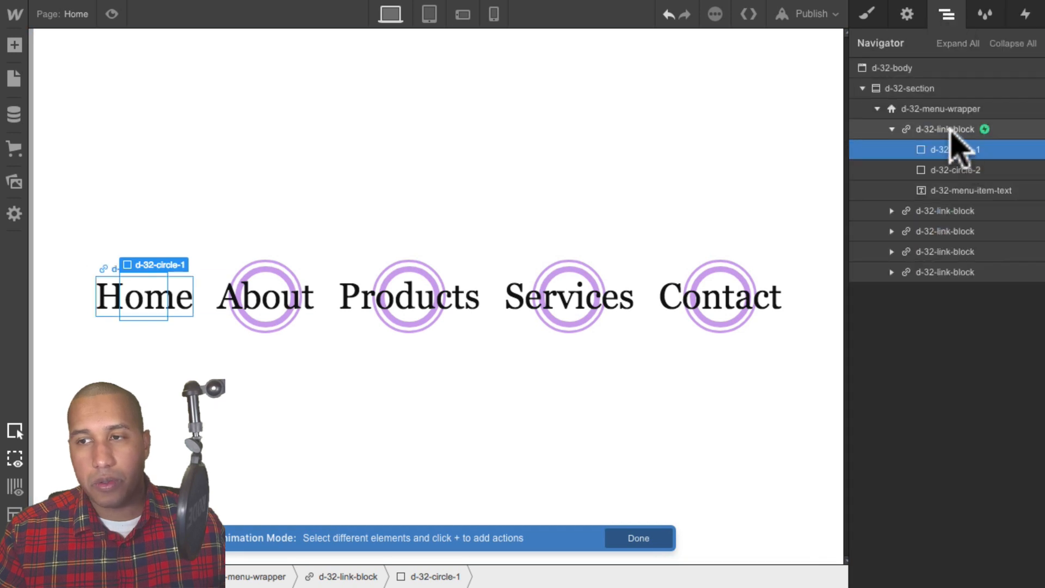
pyautogui.click(953, 130)
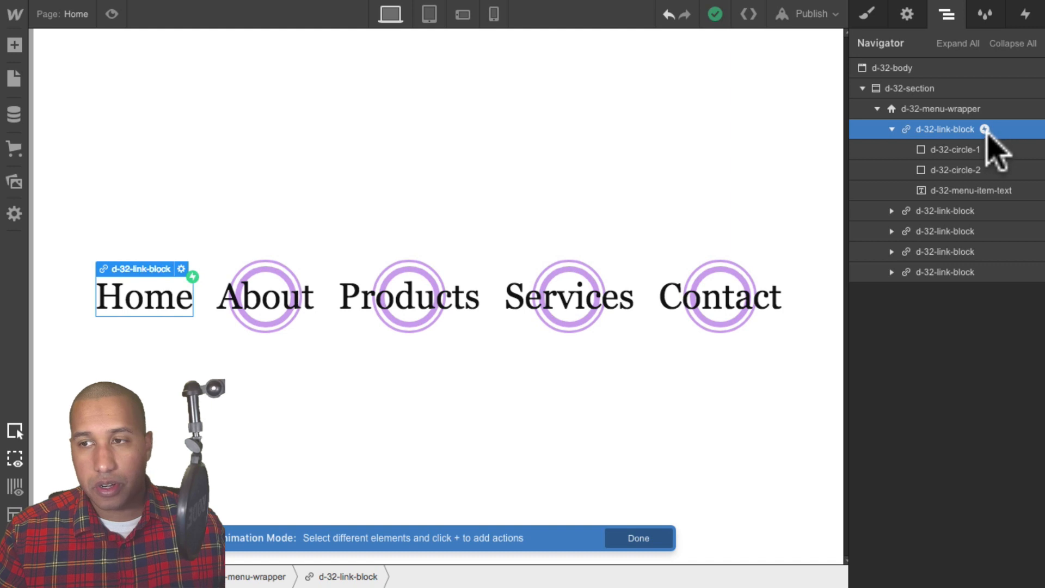
pyautogui.click(1025, 15)
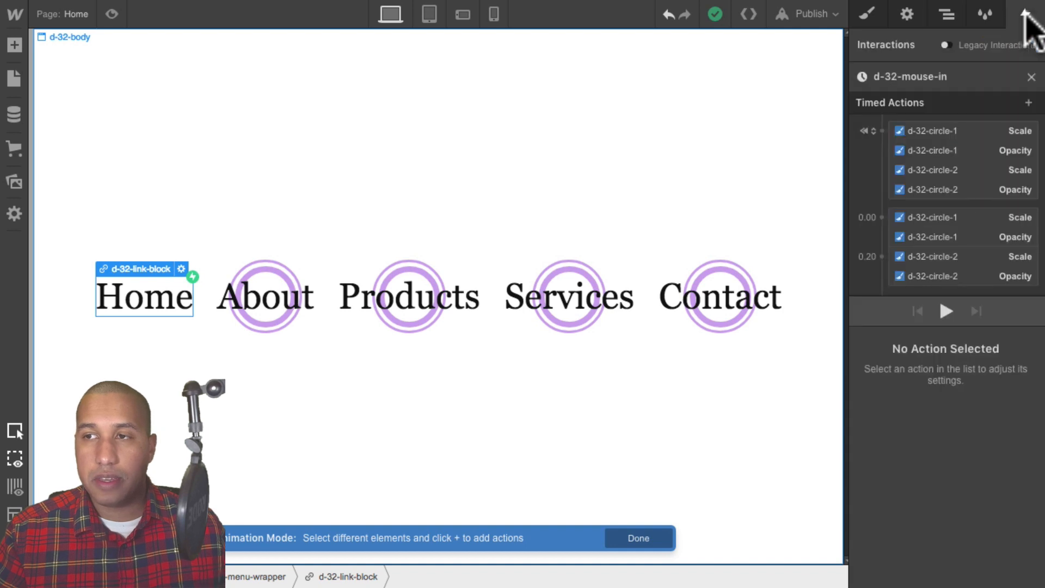
pyautogui.click(1030, 76)
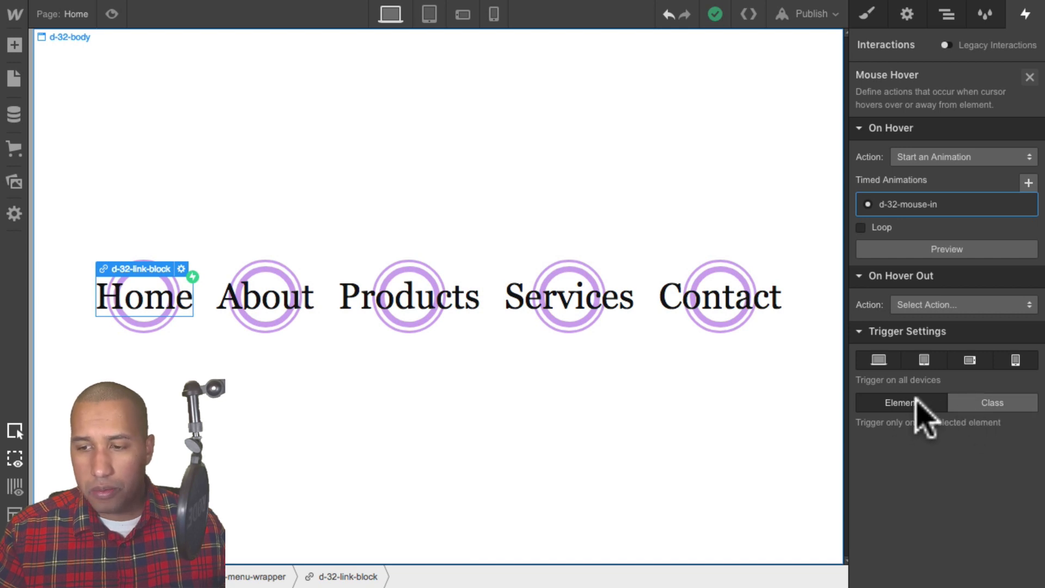
pyautogui.click(990, 404)
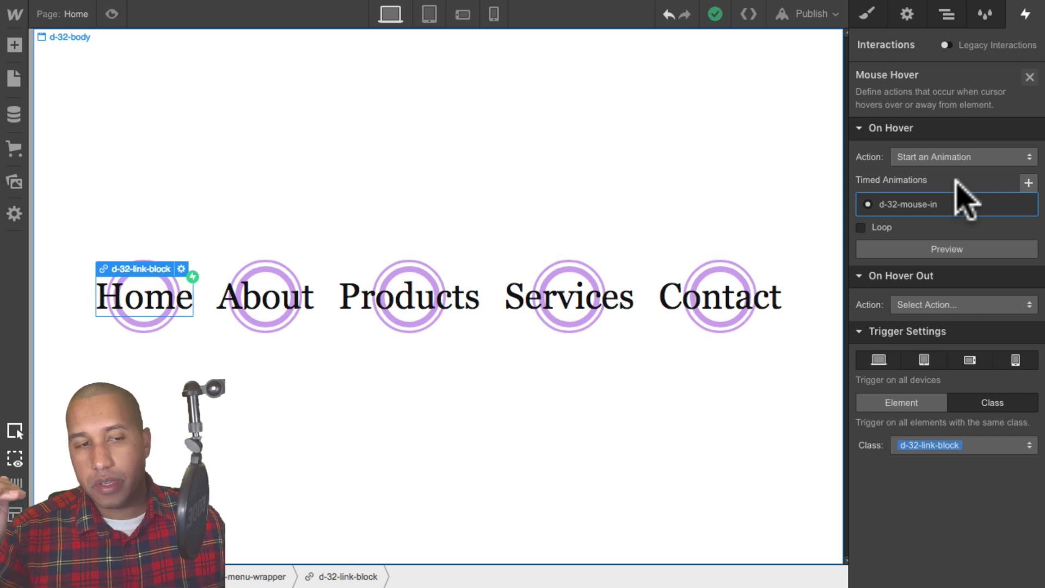
# - Check the five link blocks for the interaction and test the hover animation across the menu in preview
pyautogui.click(946, 16)
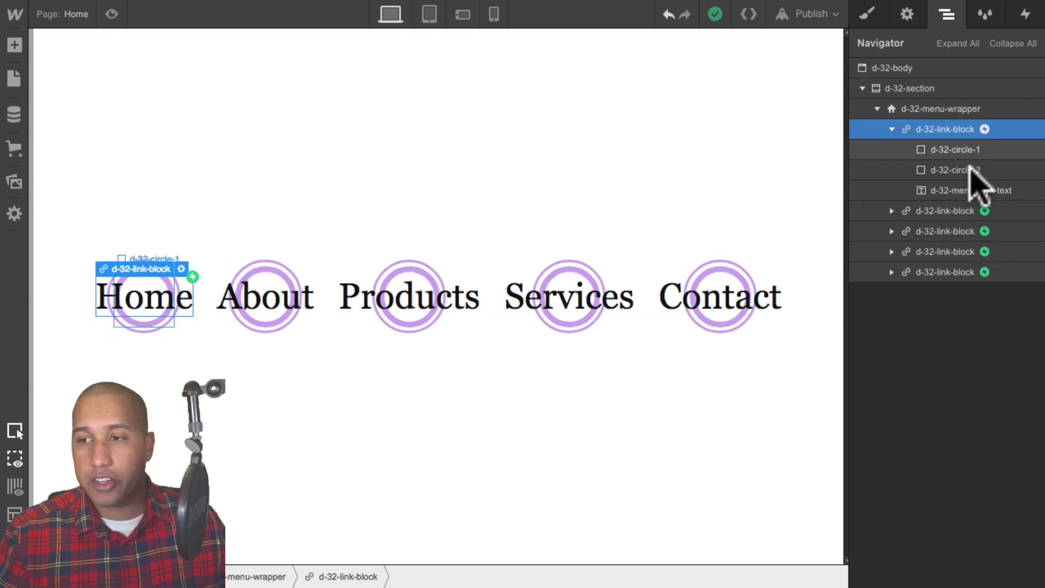
pyautogui.click(112, 13)
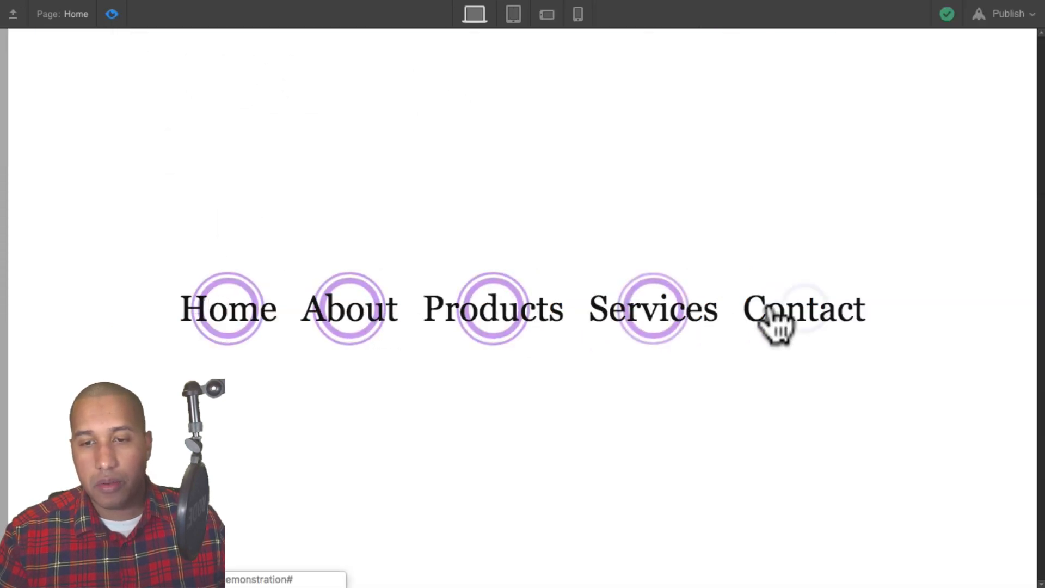
pyautogui.click(112, 14)
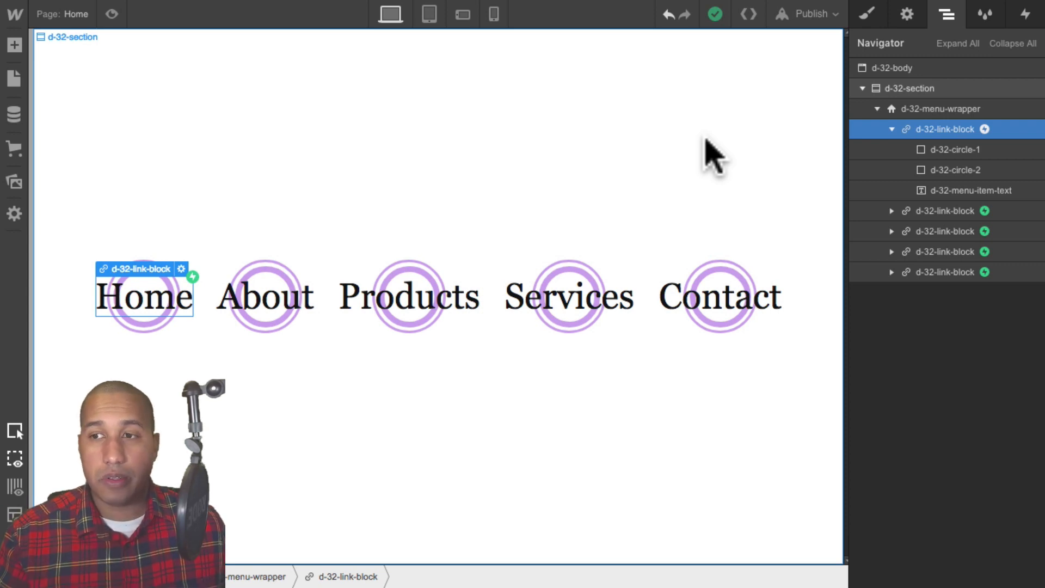
# - Make hover out on the first link block start an animation, using a duplicate of d-32-mouse-in
pyautogui.click(1026, 15)
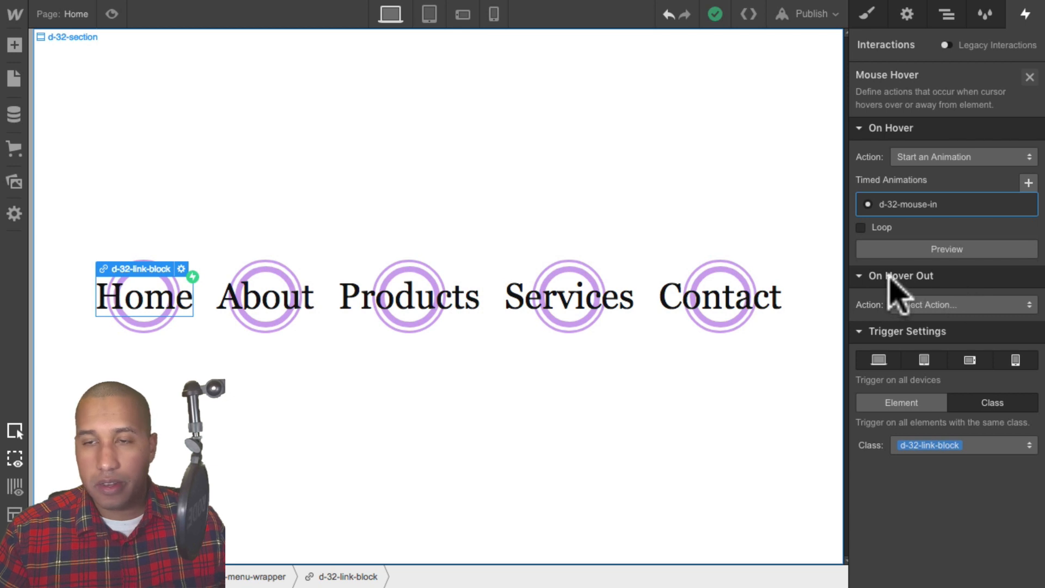
pyautogui.click(936, 302)
pyautogui.click(969, 161)
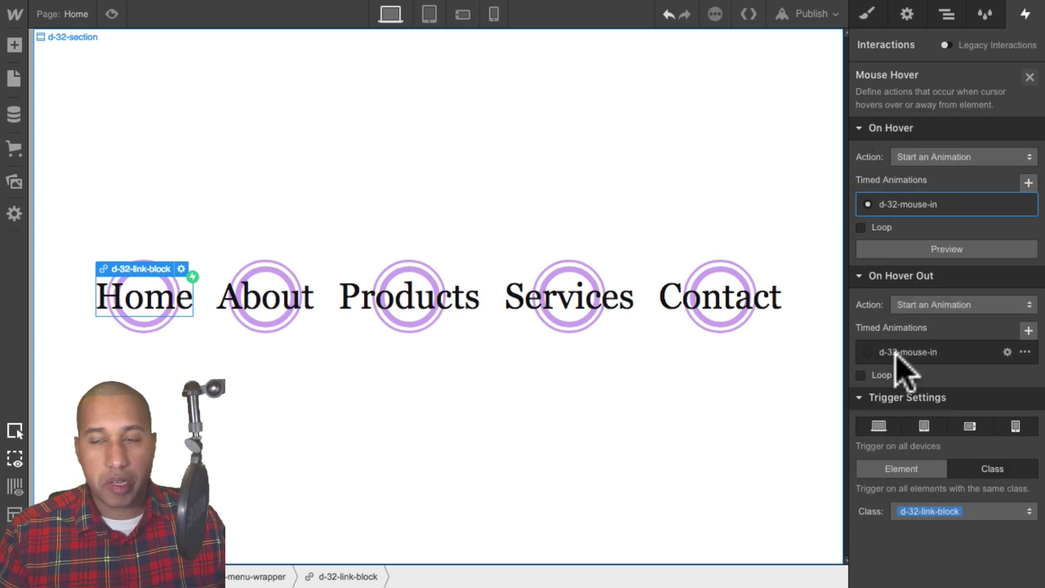
pyautogui.click(1026, 351)
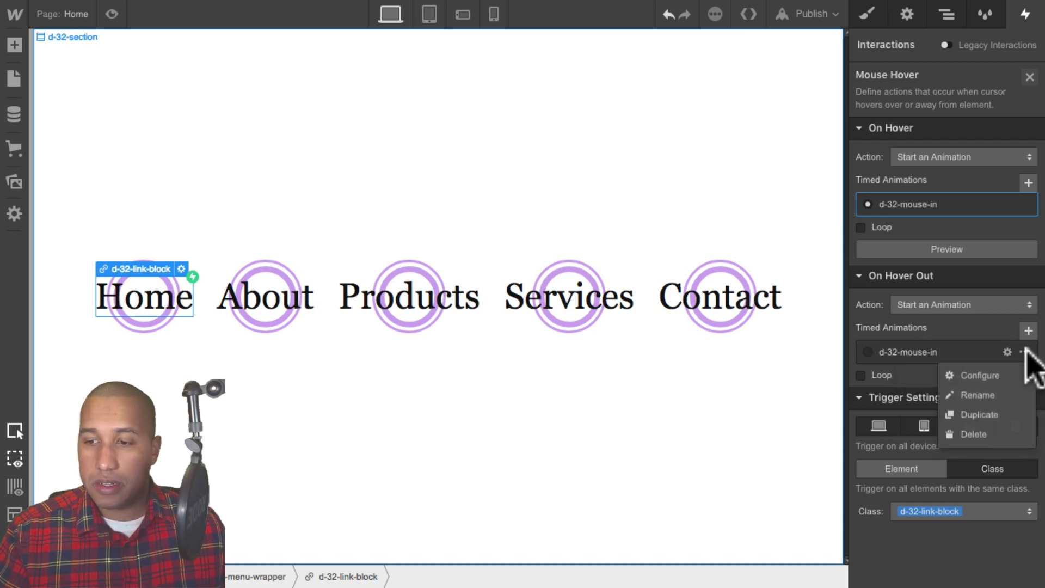
pyautogui.click(996, 413)
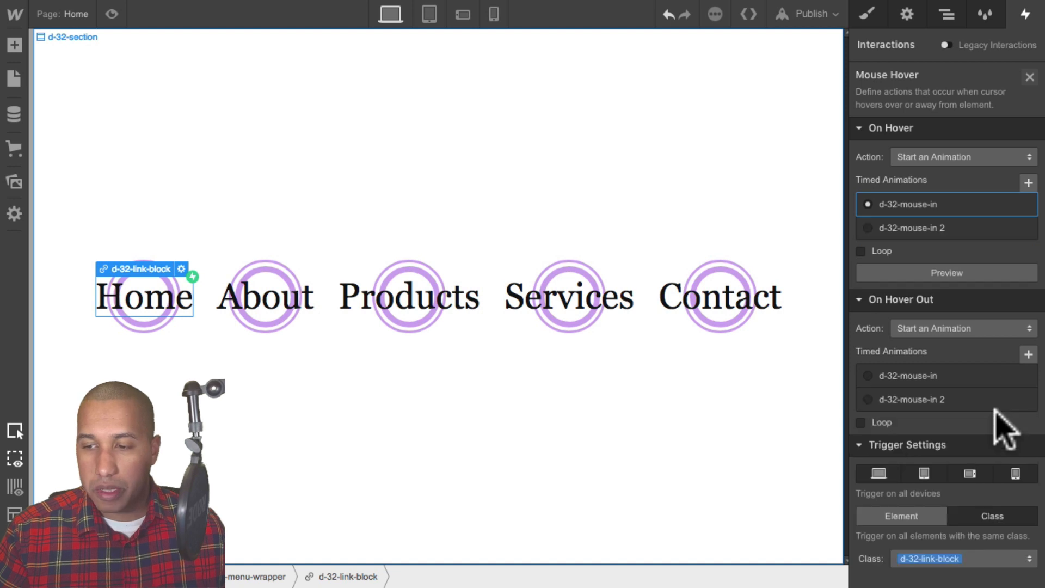
pyautogui.click(870, 397)
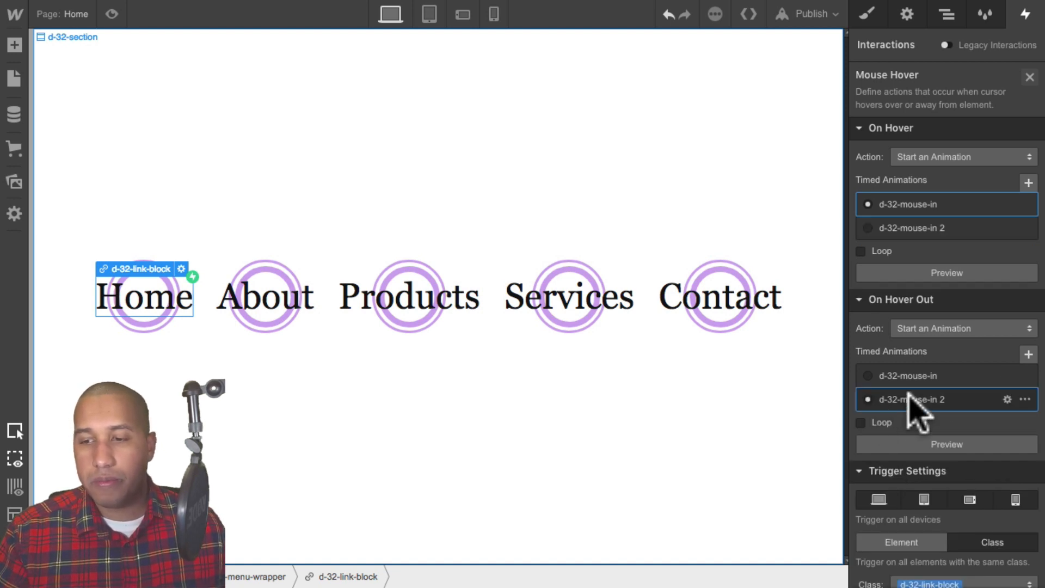
# - Open the duplicated hover-out animation and rename it d-32-mouse-out
pyautogui.click(912, 402)
pyautogui.click(940, 76)
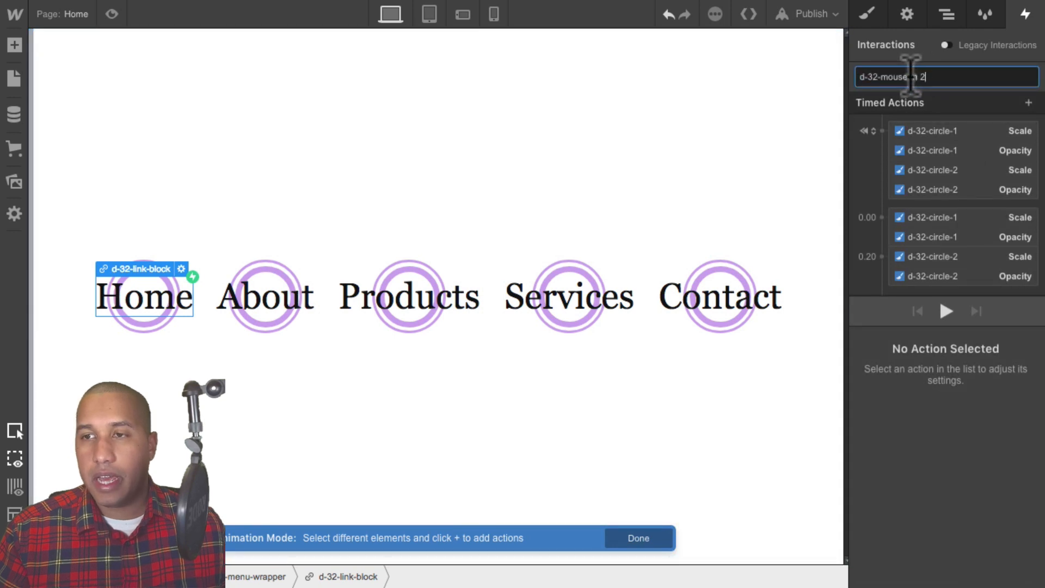
pyautogui.moveTo(910, 76); pyautogui.dragTo(948, 77)
pyautogui.write('out')
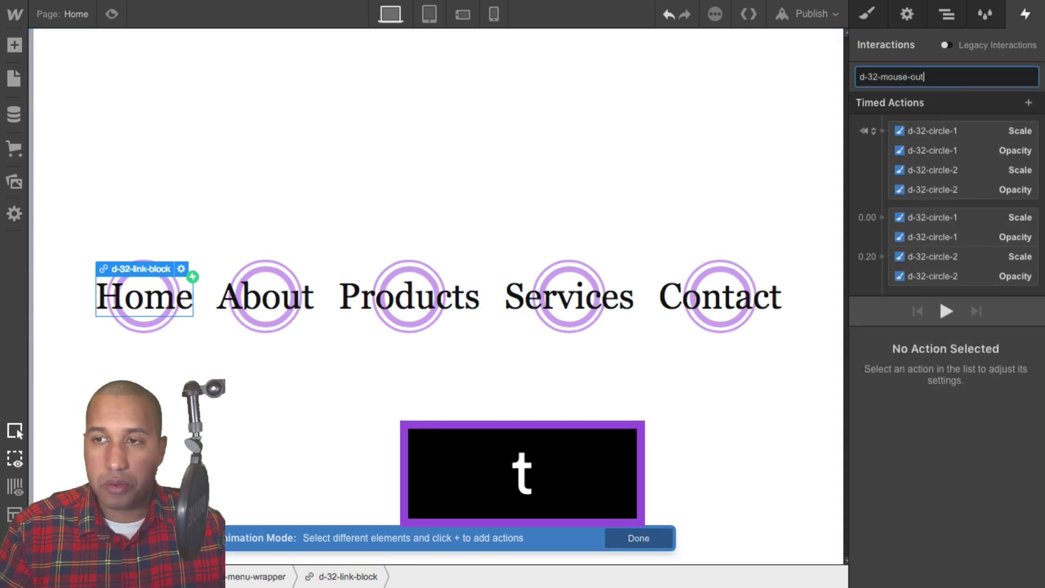
pyautogui.press('Return')
# - Delete the four initial-state scale and opacity actions of both circles from d-32-mouse-out
pyautogui.click(952, 131)
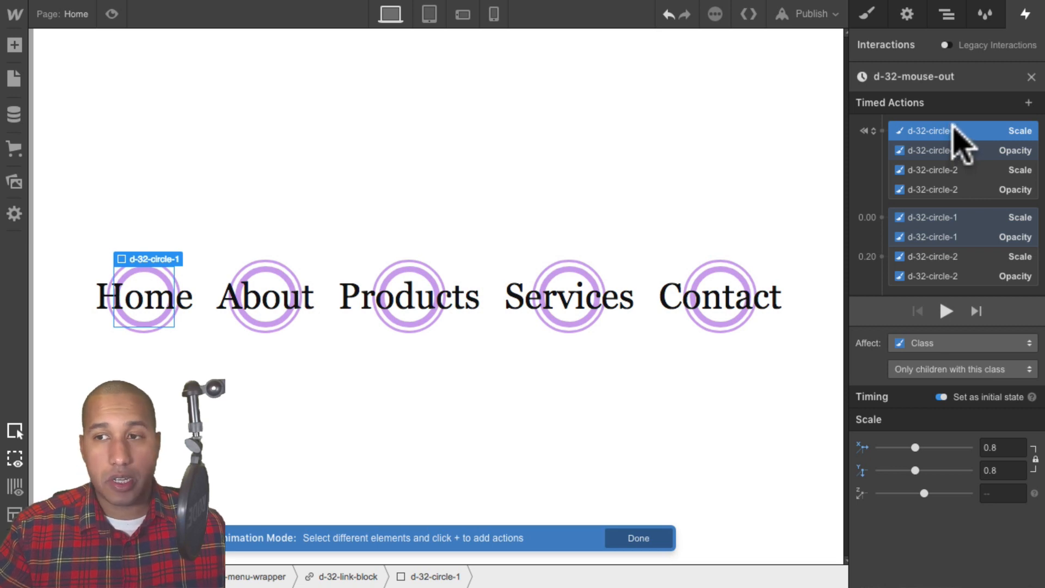
pyautogui.press('BackSpace')
pyautogui.press('BackSpace')
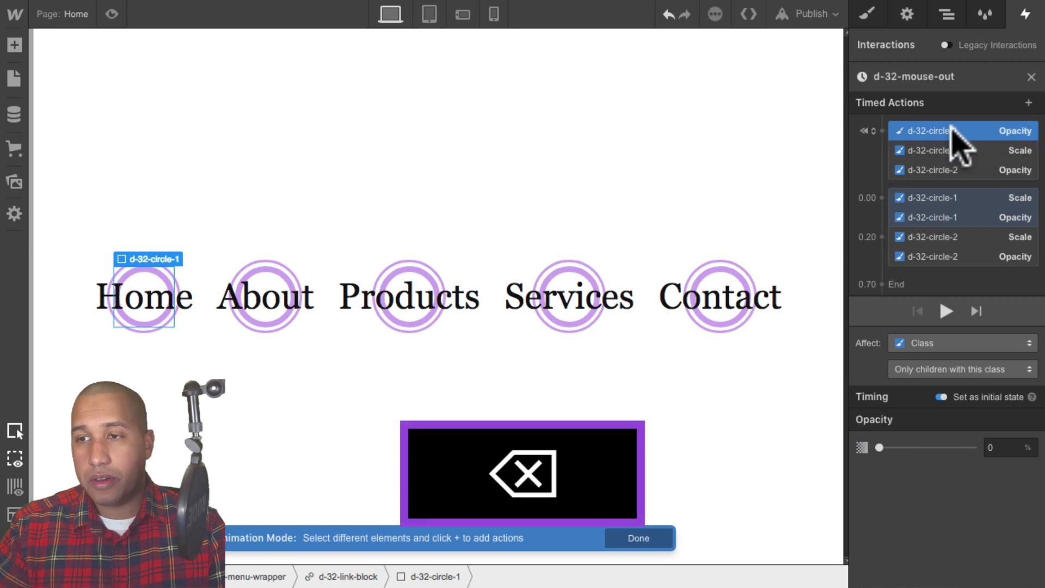
pyautogui.press('BackSpace')
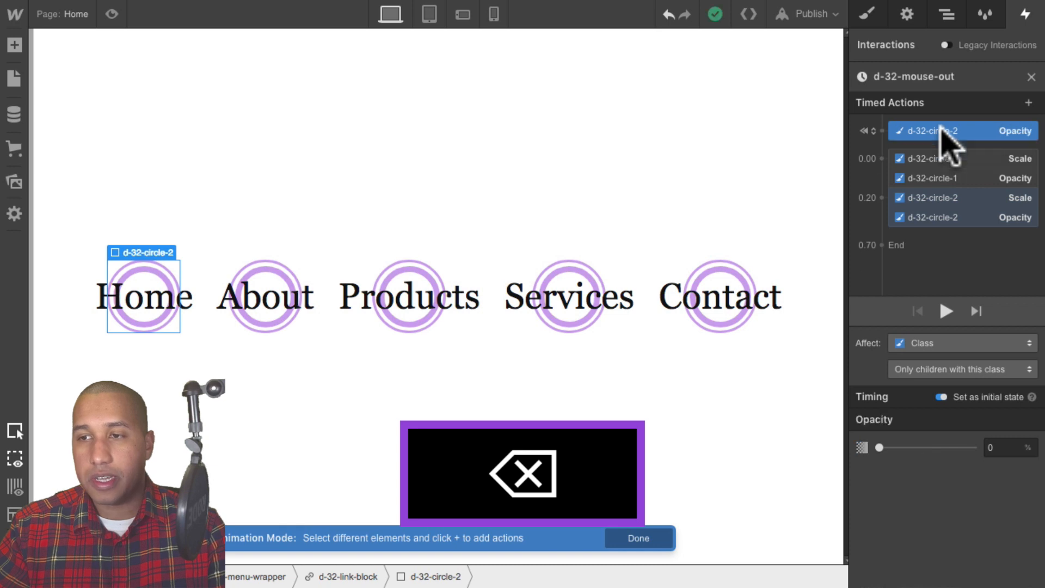
pyautogui.press('BackSpace')
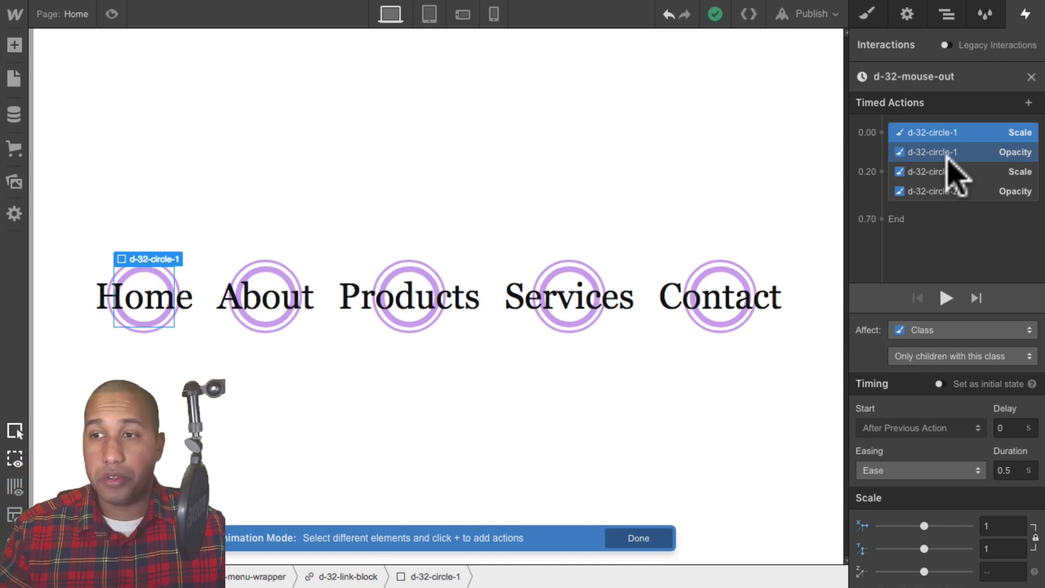
# - In d-32-mouse-out, set the d-32-circle-1 scale to 0.8 and its opacity to 0%
pyautogui.doubleClick(989, 526)
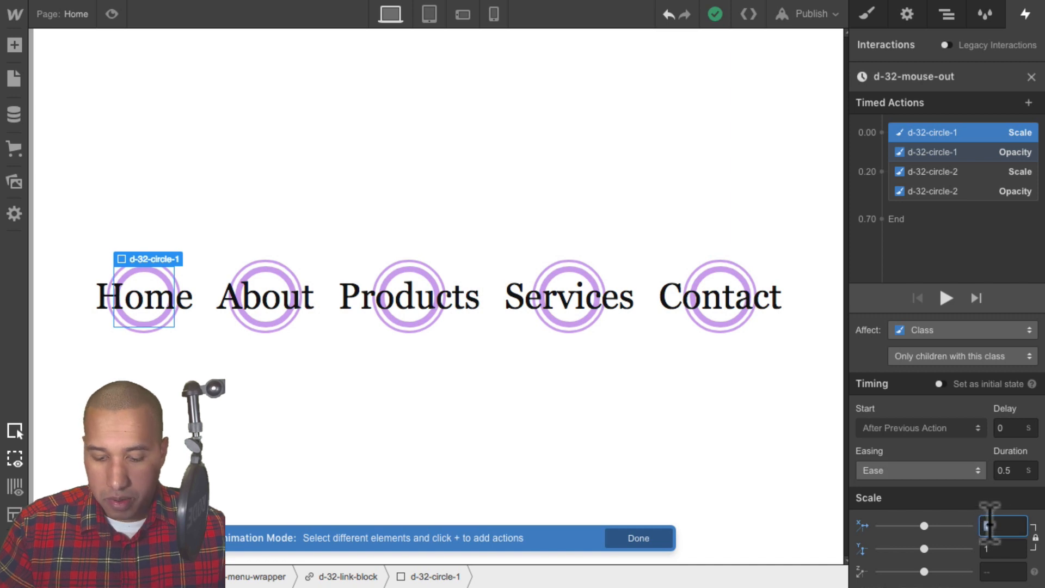
pyautogui.write('.8')
pyautogui.press('Return')
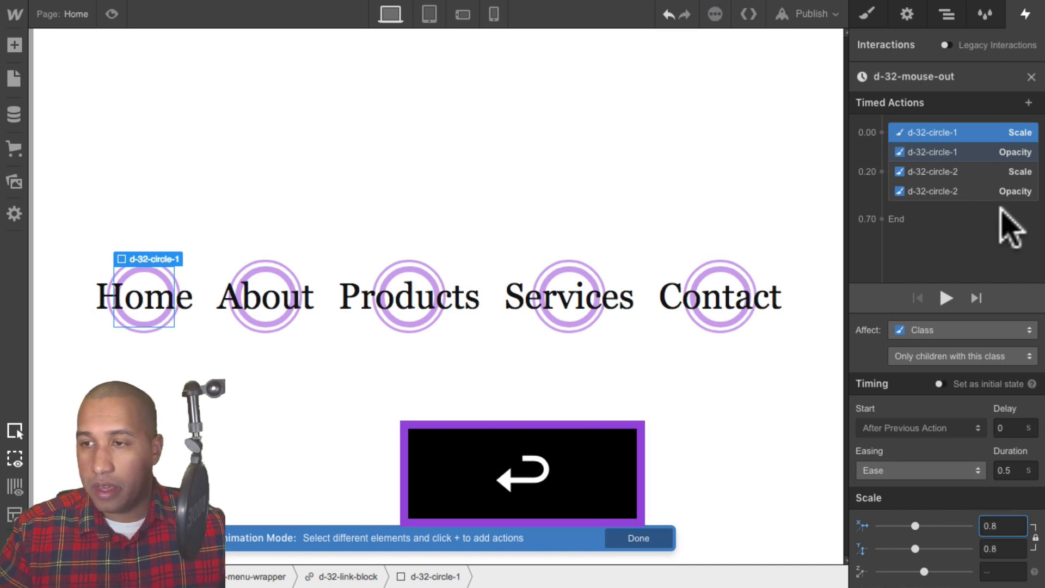
pyautogui.click(959, 154)
pyautogui.moveTo(1007, 539); pyautogui.dragTo(971, 511)
pyautogui.write('0')
pyautogui.press('Return')
# - In d-32-mouse-out, set the d-32-circle-2 scale to 0.9 and its opacity to 0%
pyautogui.click(950, 173)
pyautogui.write('0.9')
pyautogui.press('Return')
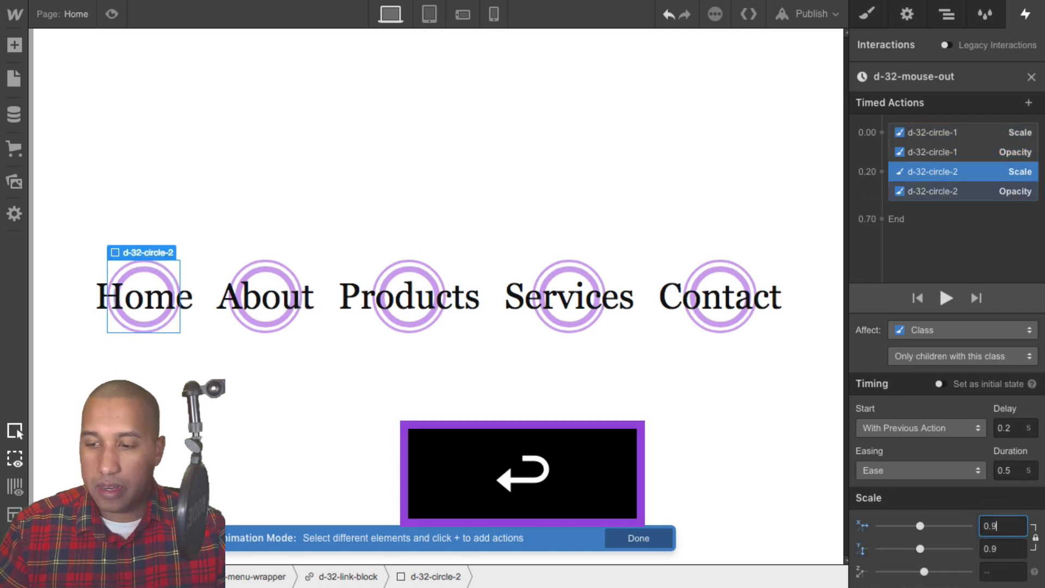
pyautogui.click(959, 192)
pyautogui.click(1008, 540)
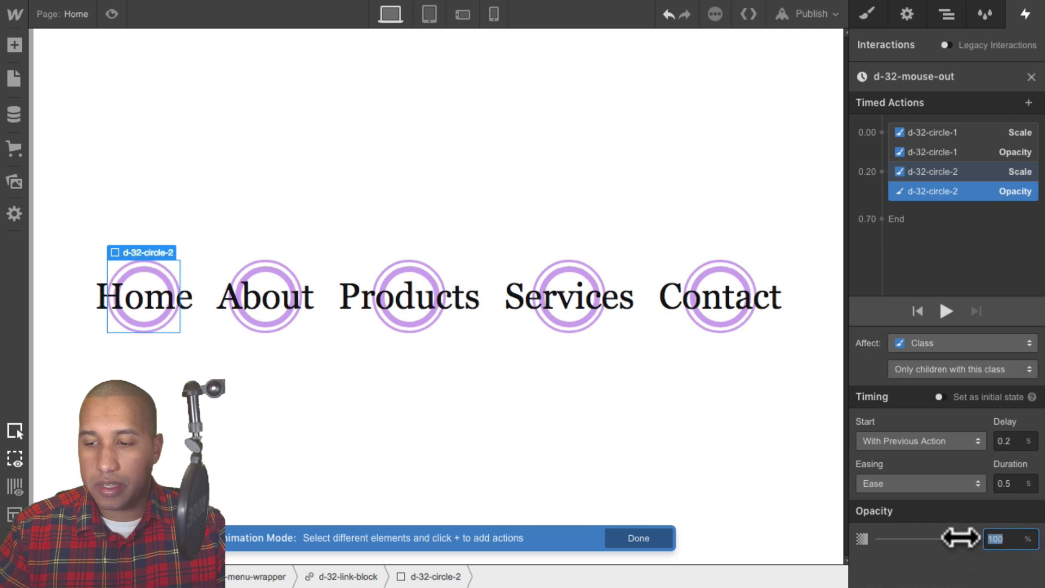
pyautogui.write('0')
pyautogui.press('Return')
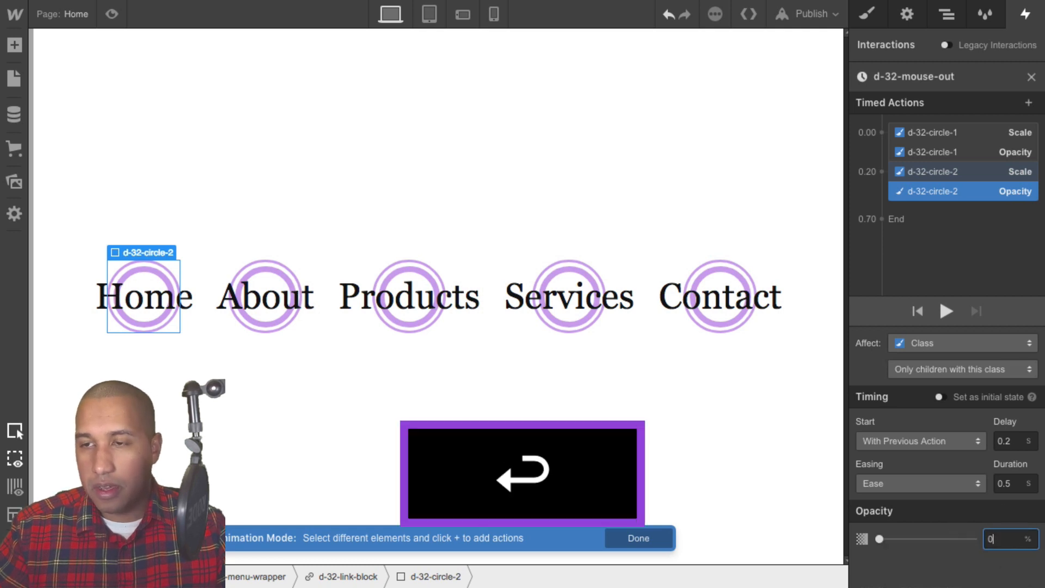
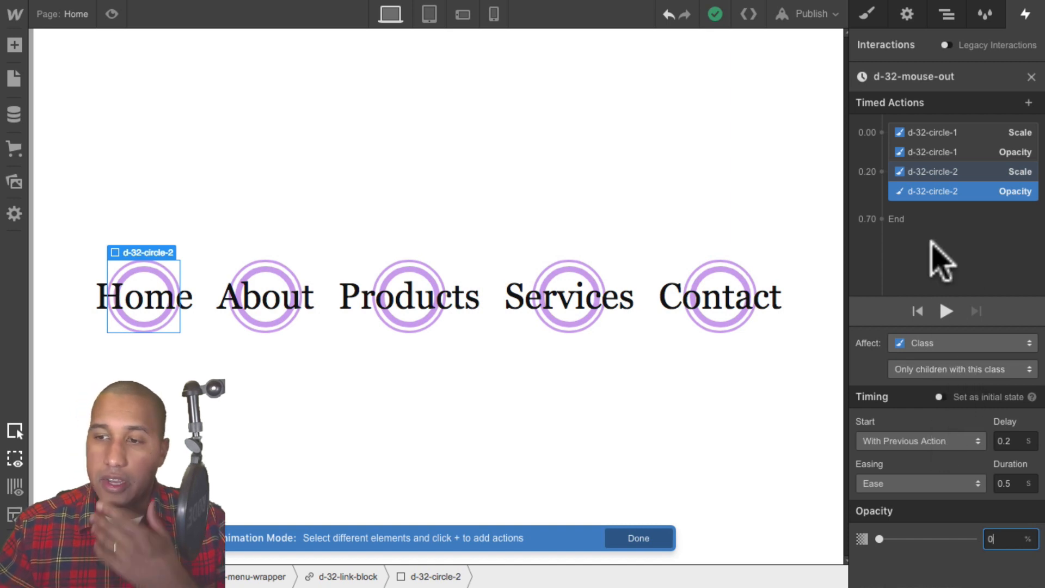
# - Set the delay of both d-32-circle-2 actions, scale and opacity, to 0 s
pyautogui.click(942, 173)
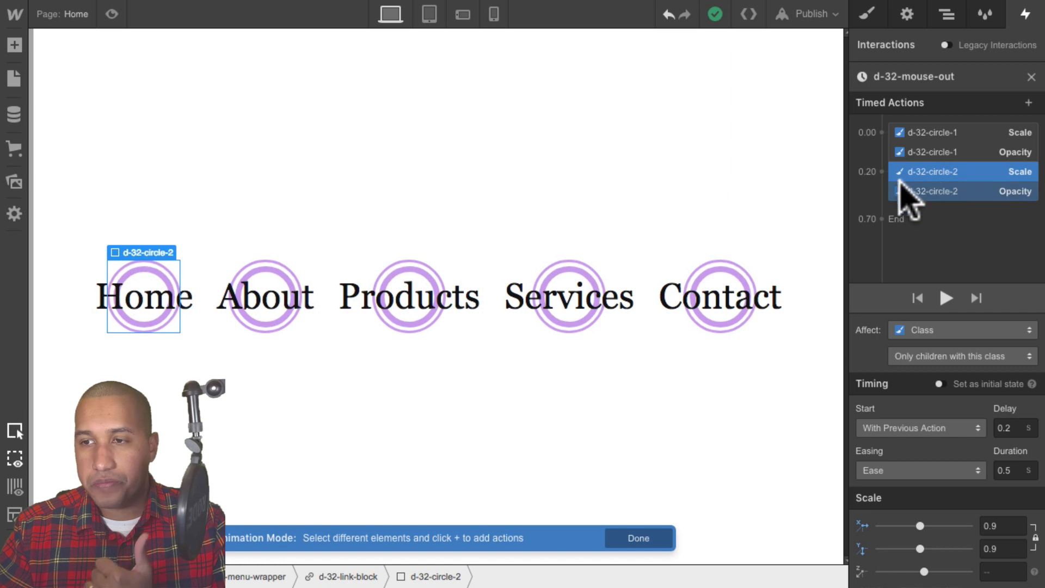
pyautogui.click(1004, 428)
pyautogui.write('0')
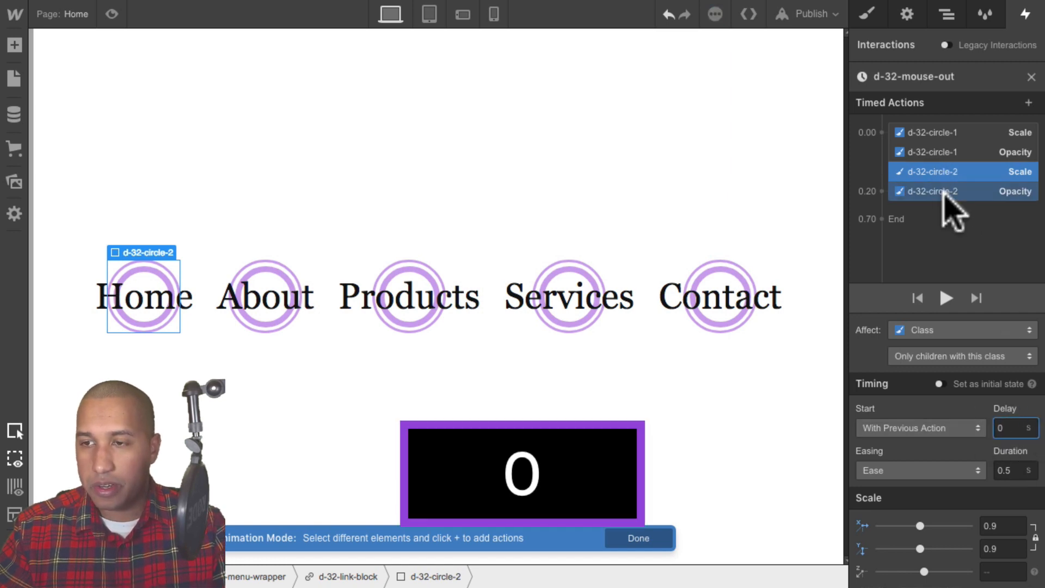
pyautogui.click(947, 191)
pyautogui.click(1004, 441)
pyautogui.write('0')
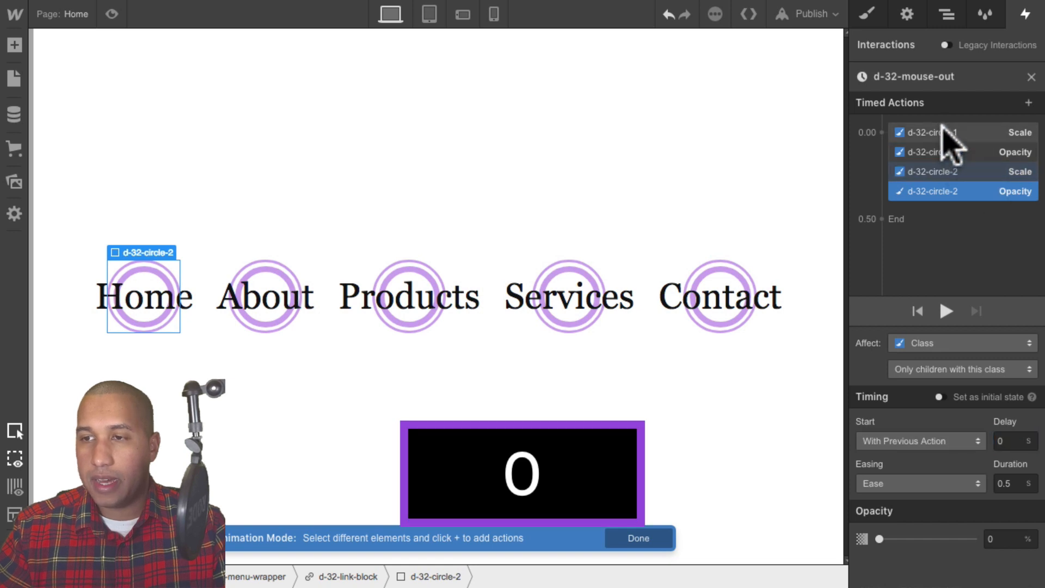
# - Set the delay of both d-32-circle-1 actions, scale and opacity, to 0.2 s
pyautogui.click(950, 132)
pyautogui.click(1006, 428)
pyautogui.write('.2')
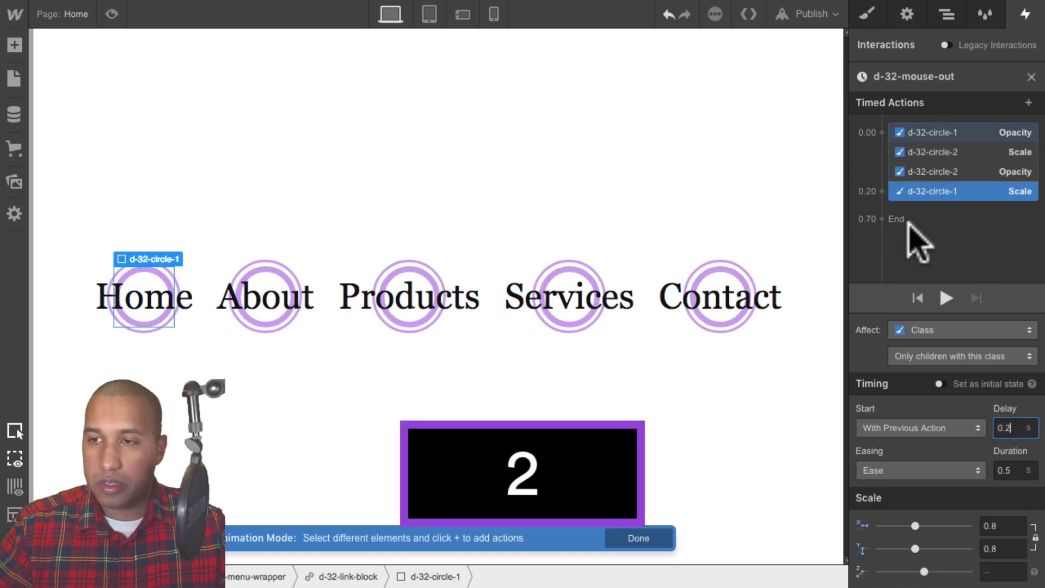
pyautogui.click(928, 133)
pyautogui.click(1004, 441)
pyautogui.write('.2')
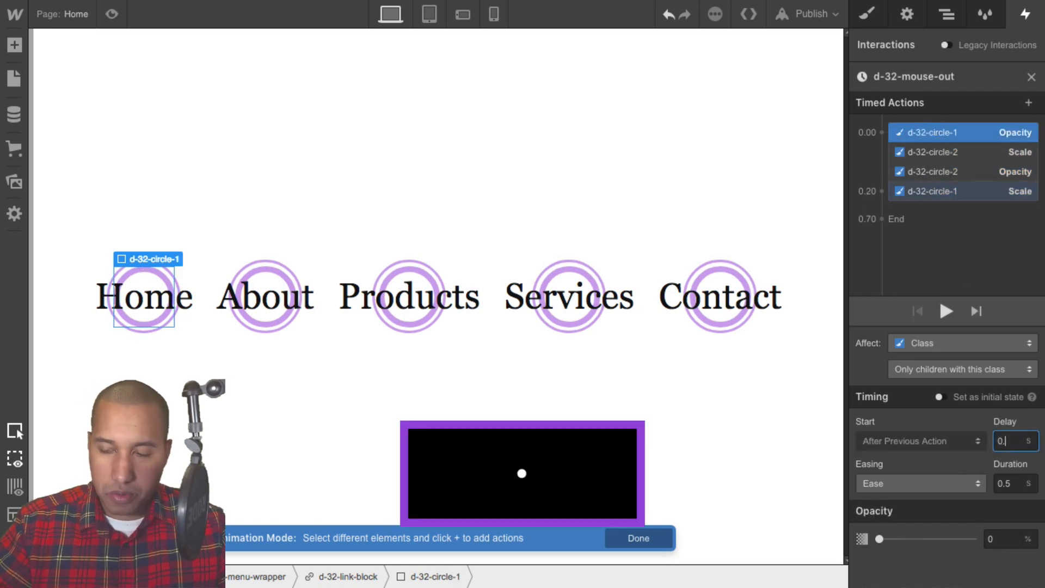
pyautogui.press('Return')
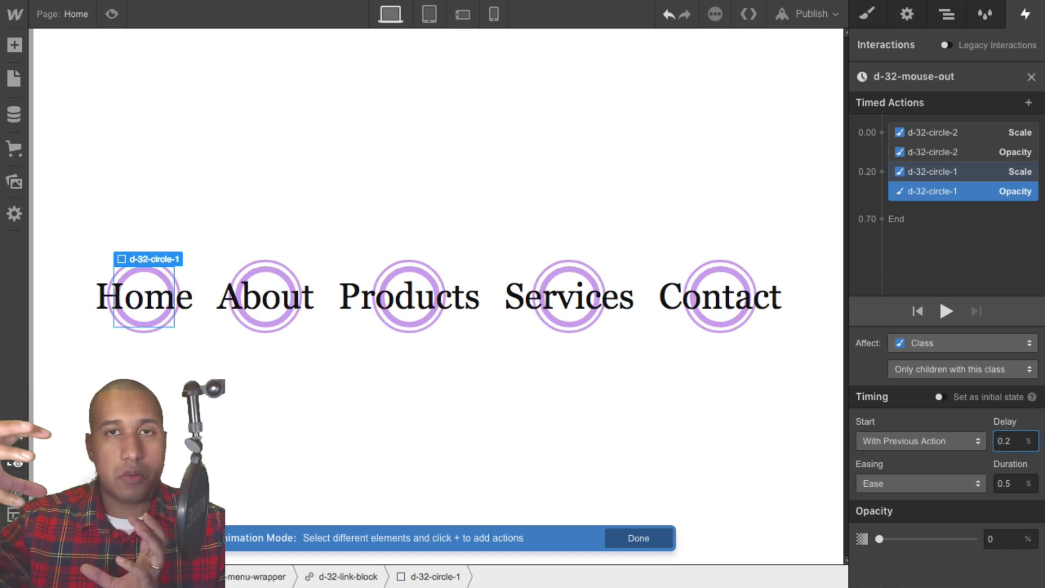
# - Preview the page and test the hover and hover-out ring animations on each of the five menu links
pyautogui.click(112, 14)
pyautogui.click(228, 311)
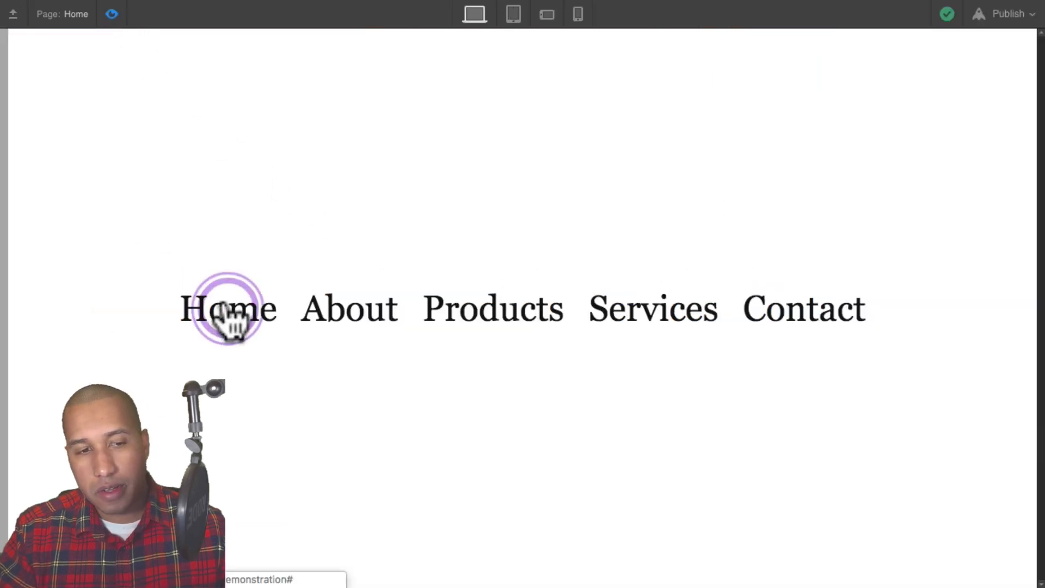
pyautogui.click(228, 310)
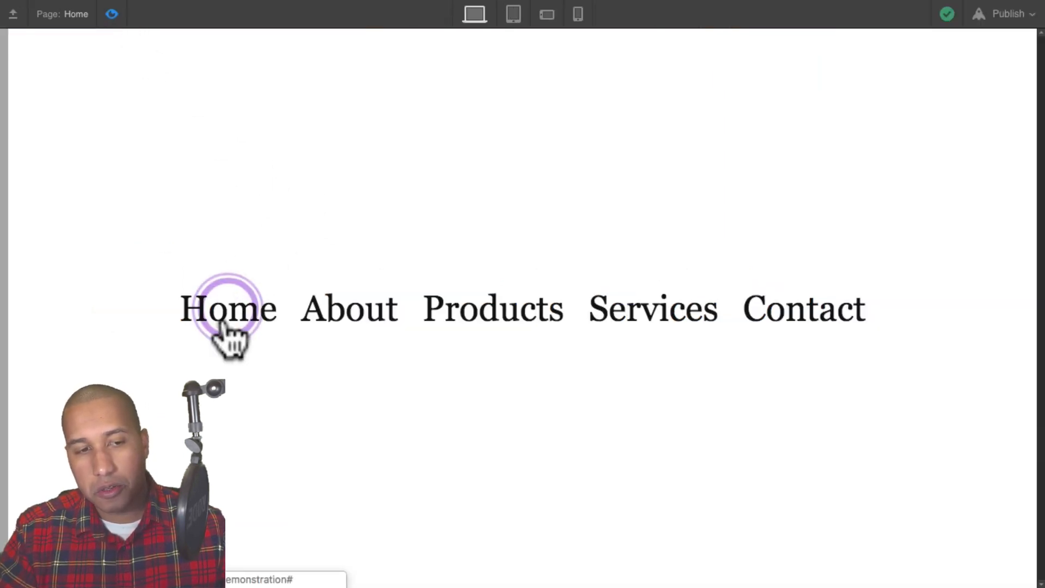
pyautogui.click(349, 309)
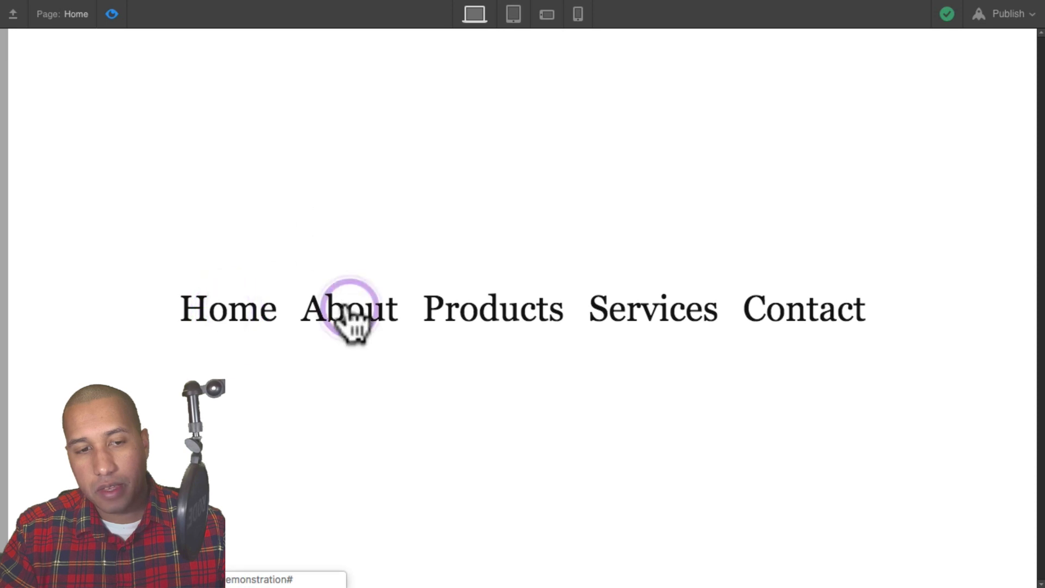
pyautogui.click(490, 308)
pyautogui.click(654, 308)
pyautogui.click(805, 313)
pyautogui.click(665, 313)
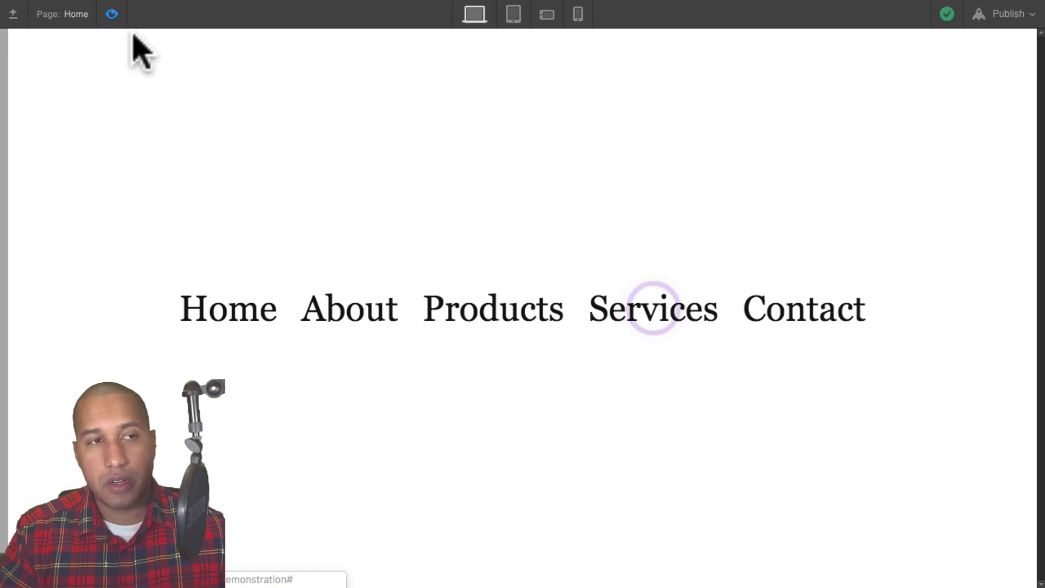
pyautogui.click(111, 14)
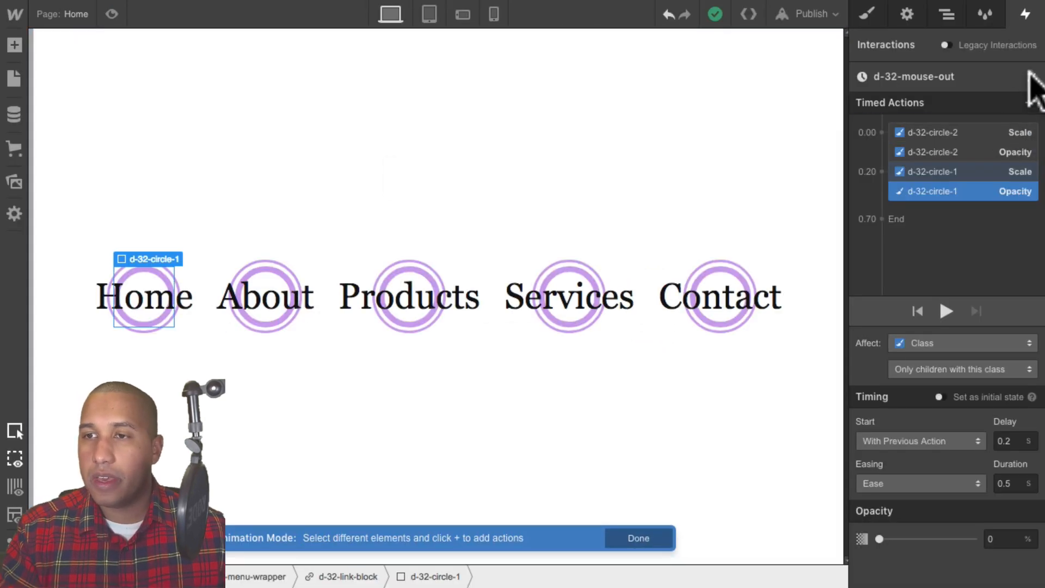
# - Review the Mouse Hover settings and inspect the initial d-32-circle-1 scale action of d-32-mouse-in
pyautogui.click(1031, 77)
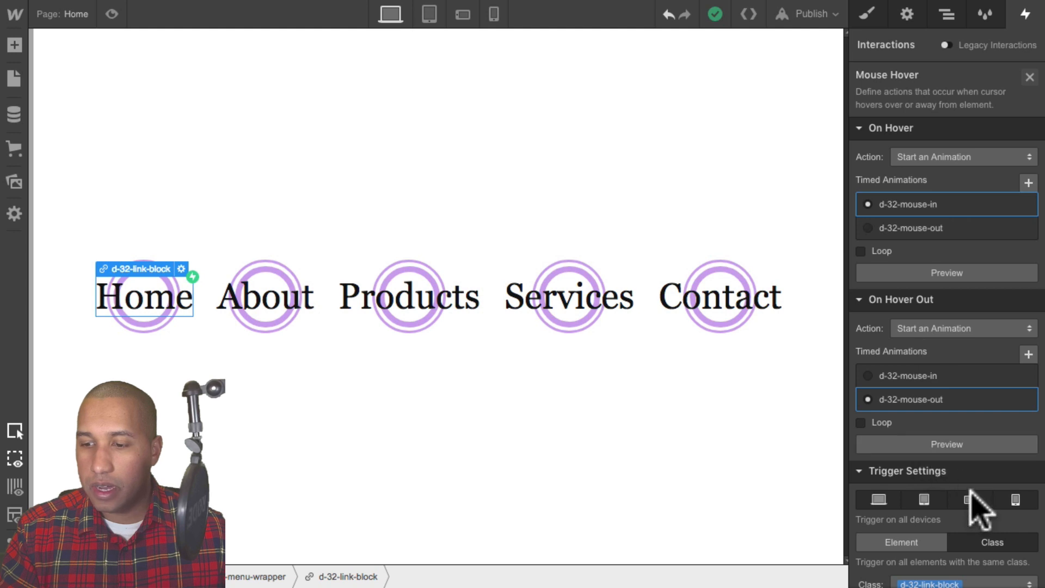
pyautogui.scroll(-1, 968, 501)
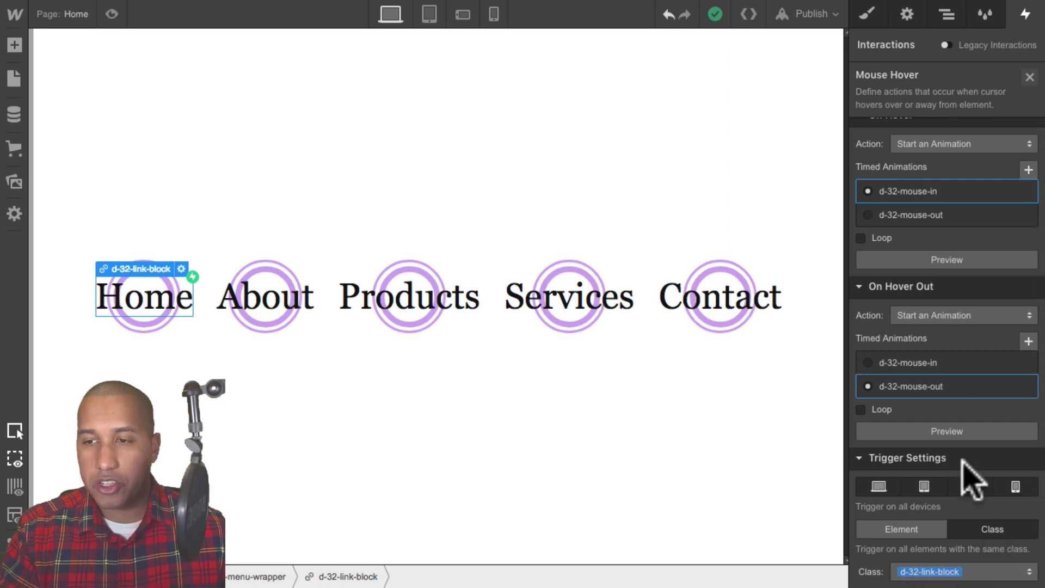
pyautogui.click(940, 197)
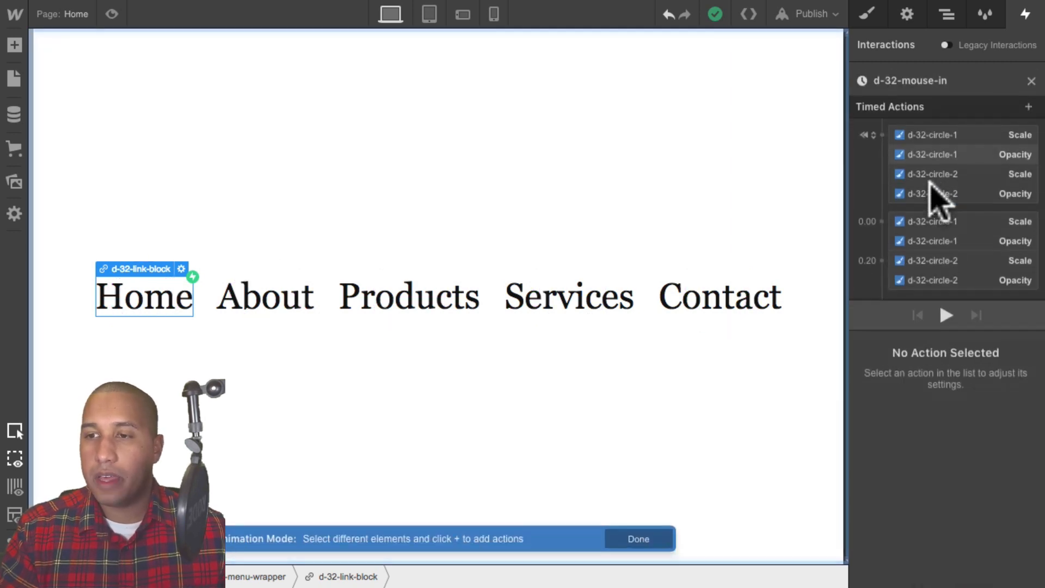
pyautogui.click(932, 136)
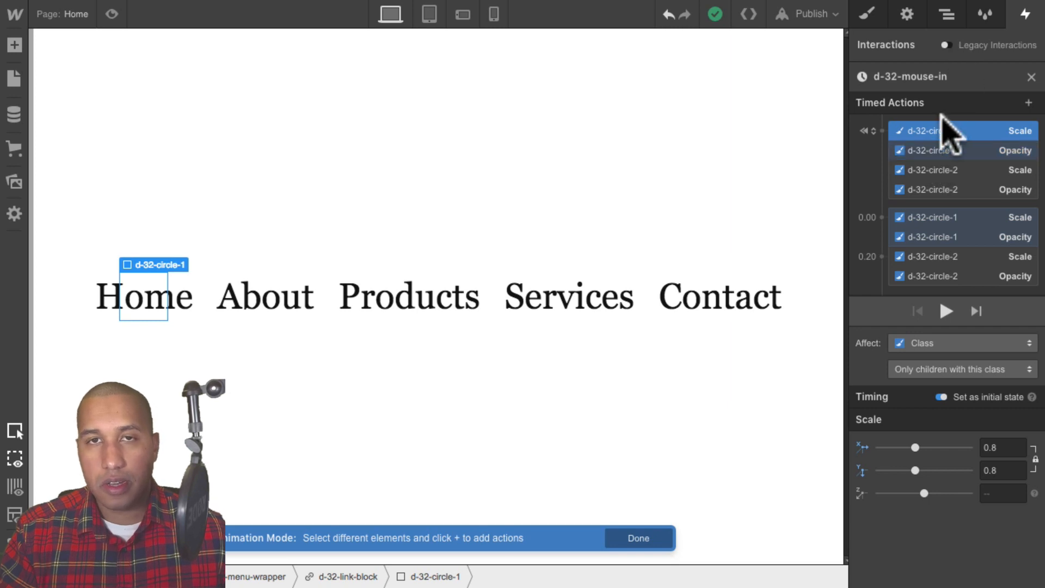
# - Check the circles inside the first d-32-link-block and test the menu's hover animations in preview
pyautogui.click(947, 14)
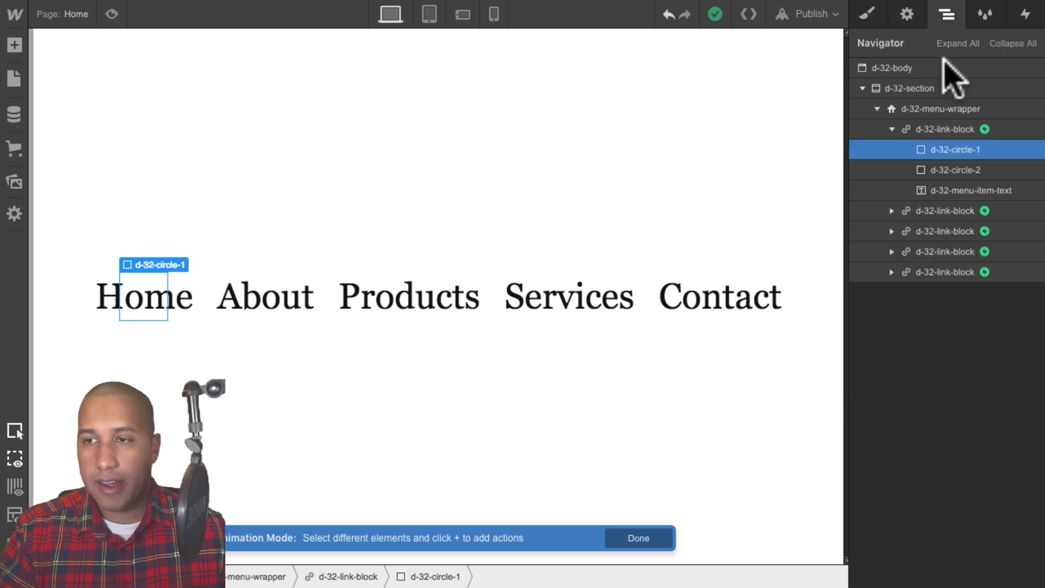
pyautogui.click(948, 168)
pyautogui.click(957, 130)
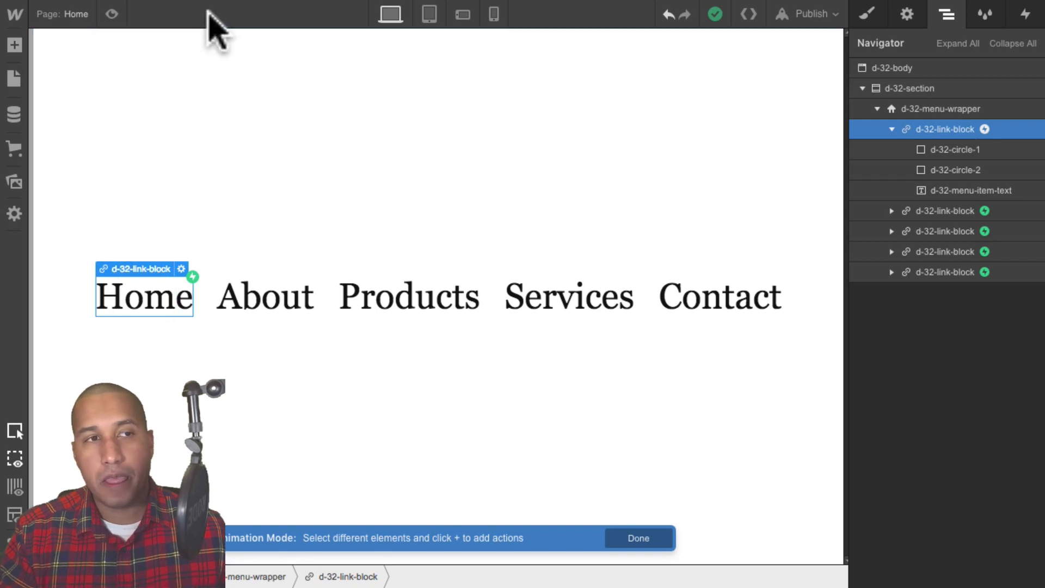
pyautogui.click(112, 14)
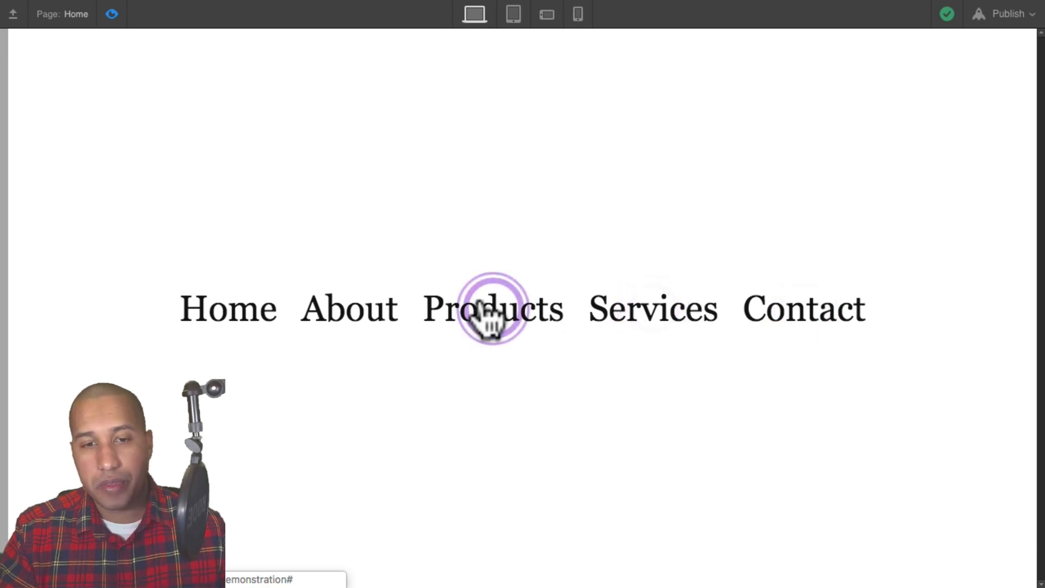
# - Exit the preview and position d-32-menu-wrapper absolutely in the top-right corner of the section
pyautogui.click(111, 15)
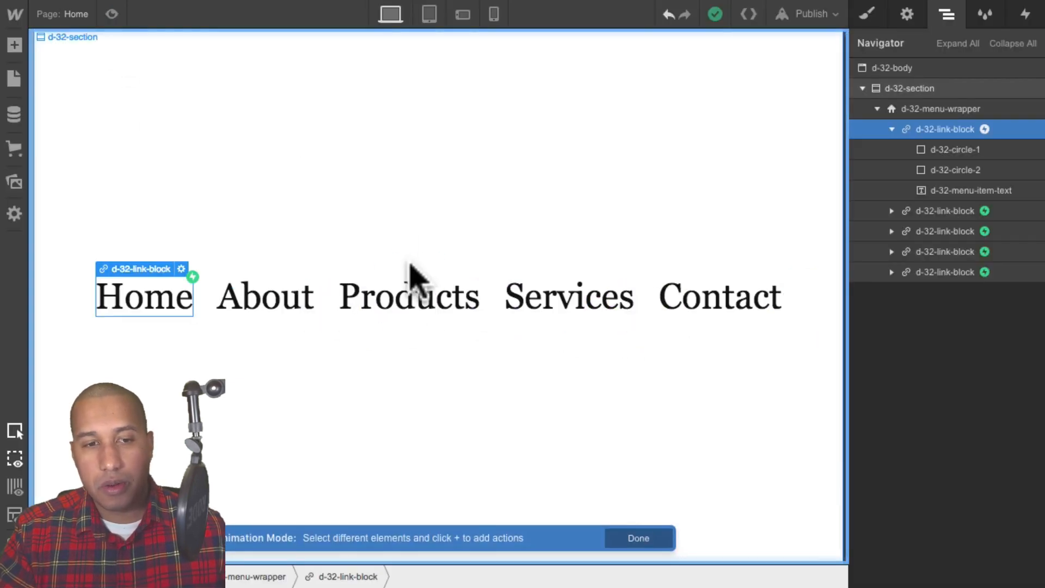
pyautogui.click(321, 285)
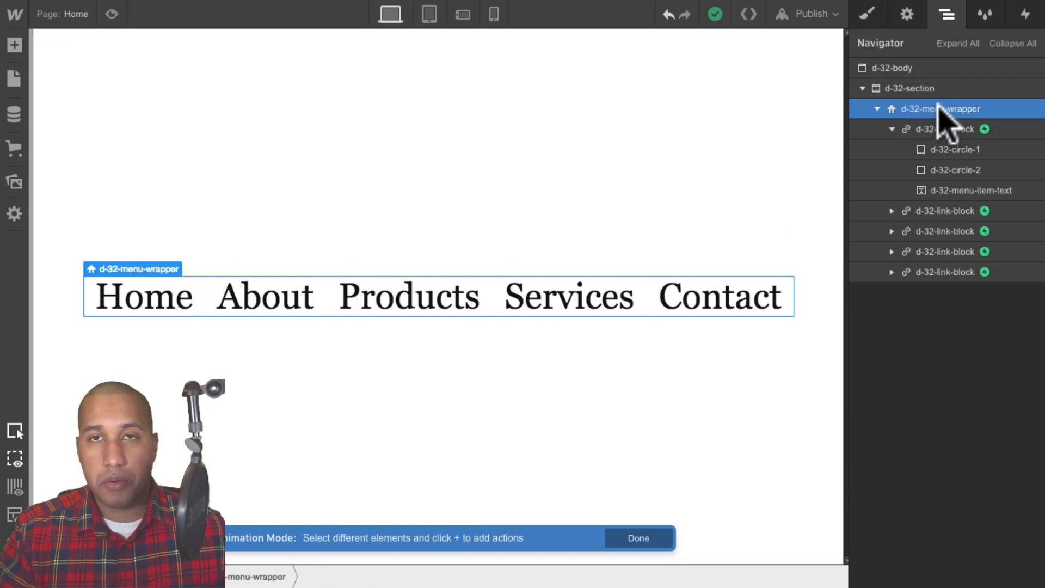
pyautogui.click(868, 16)
pyautogui.scroll(-10, 1002, 359)
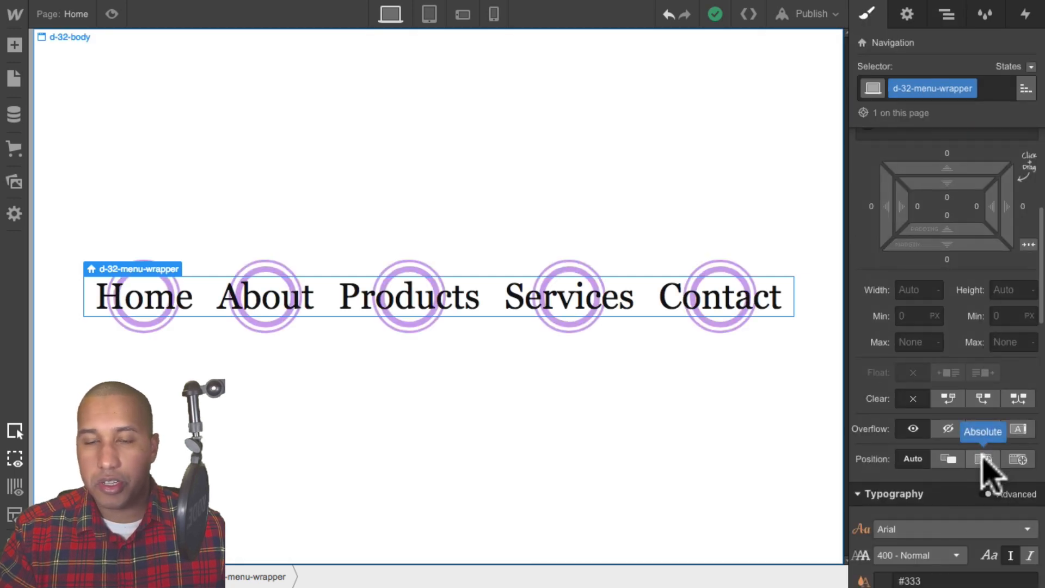
pyautogui.click(983, 458)
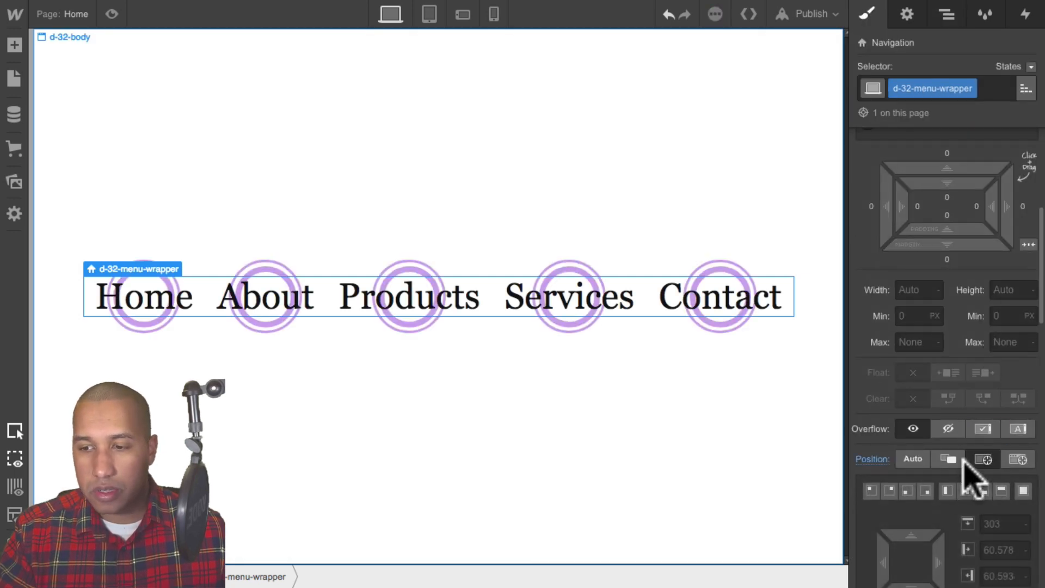
pyautogui.click(890, 490)
pyautogui.scroll(1, 912, 430)
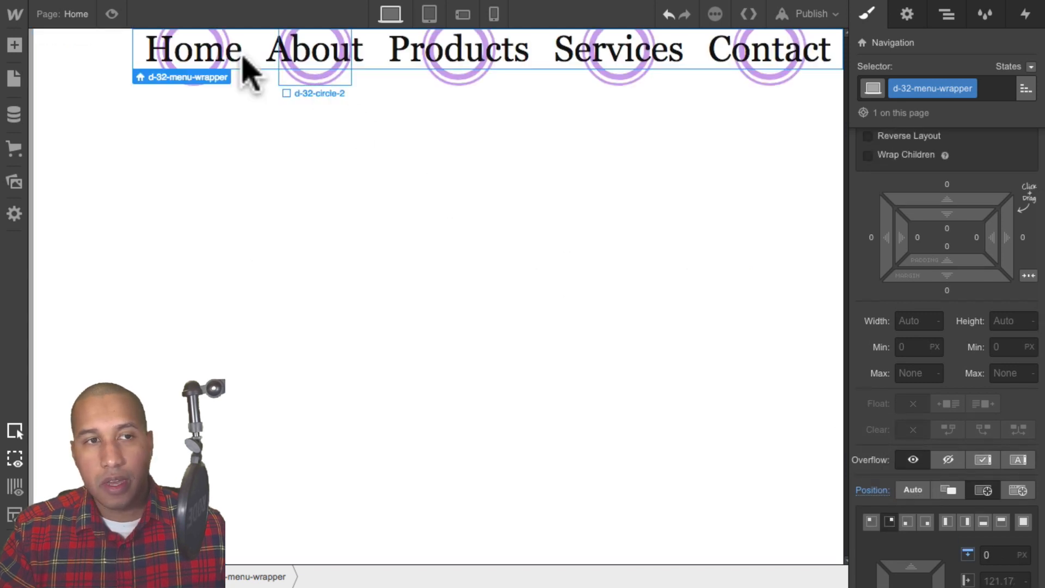
# - Set the d-32-menu-item-text font size to 24 px and its line height to 40 px
pyautogui.click(185, 54)
pyautogui.scroll(-8, 940, 304)
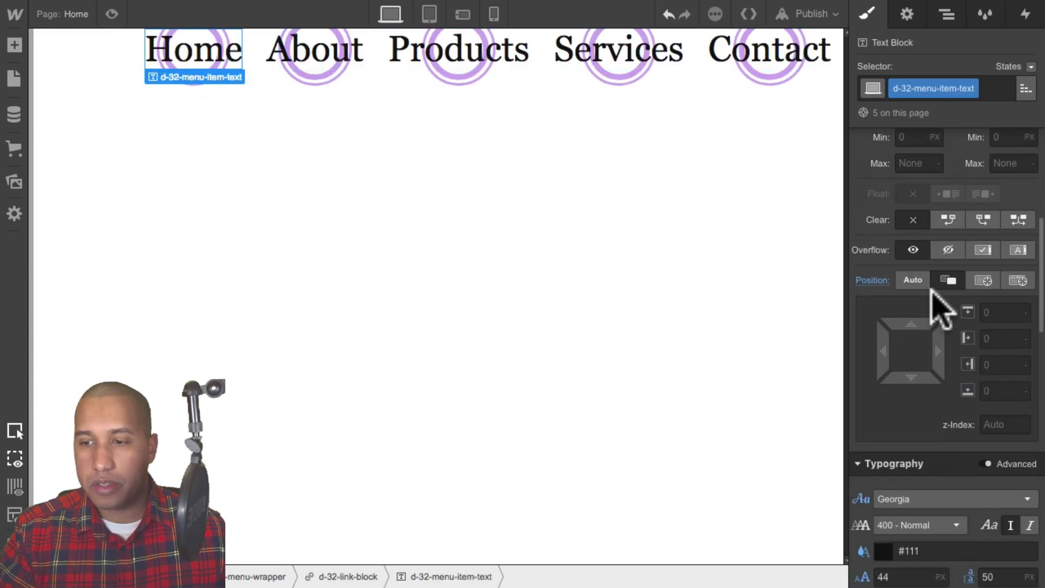
pyautogui.scroll(-7, 933, 296)
pyautogui.scroll(4, 917, 263)
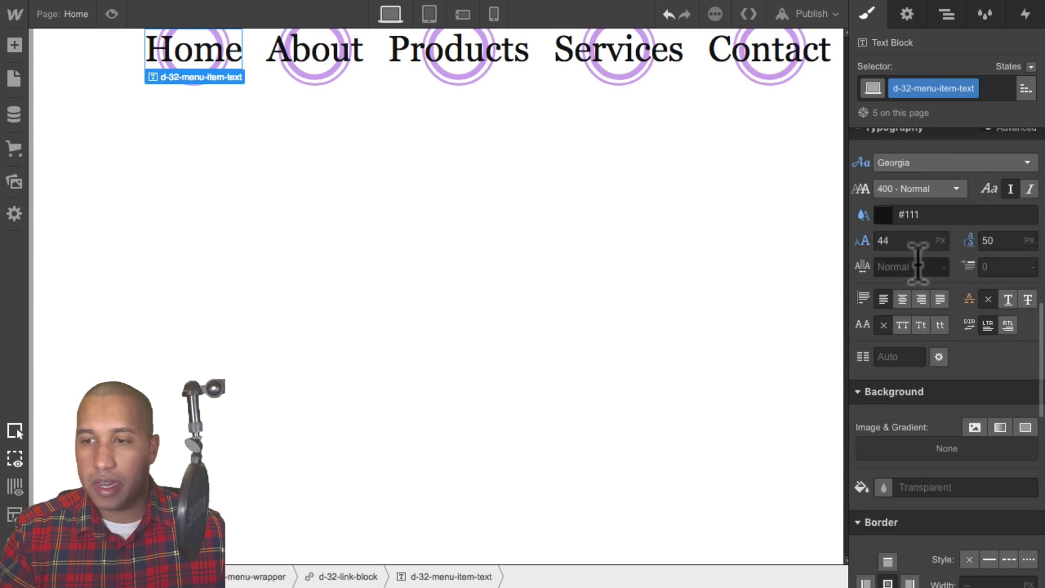
pyautogui.click(890, 238)
pyautogui.press('shift')
pyautogui.hotkey('shift', 'Down')
pyautogui.hotkey('shift', 'Down')
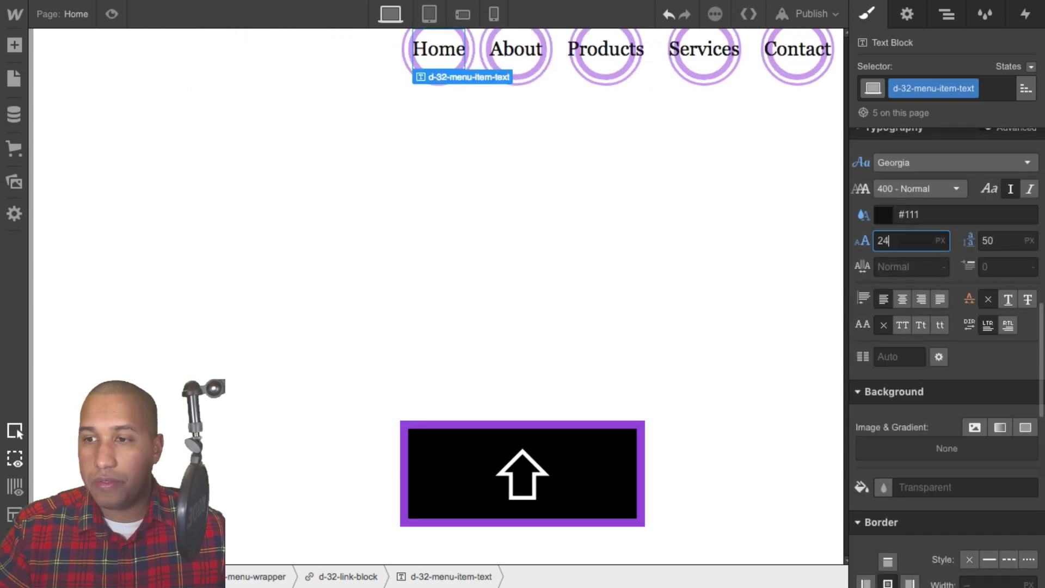
pyautogui.click(986, 241)
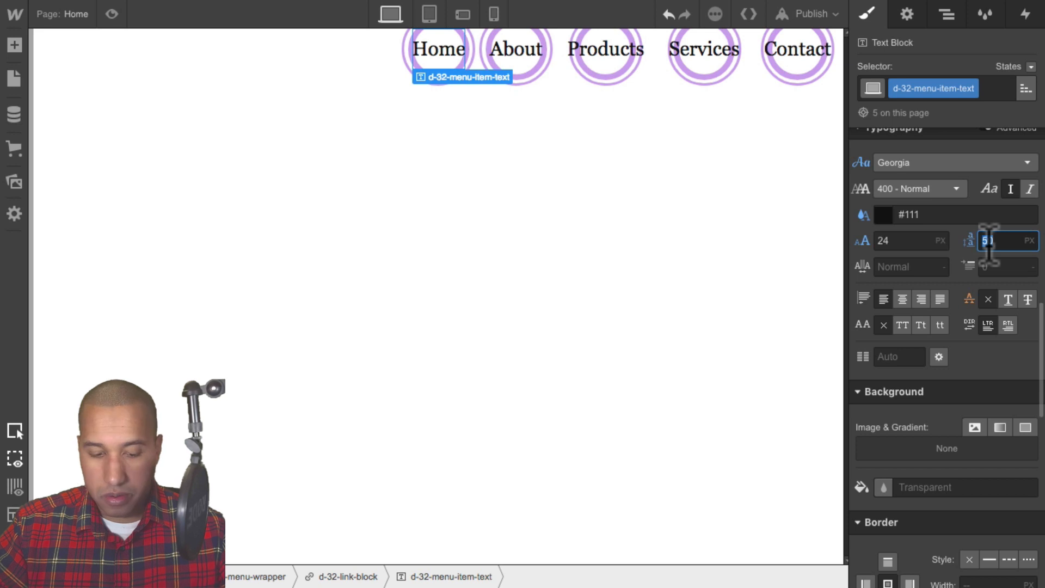
pyautogui.write('40')
pyautogui.press('Return')
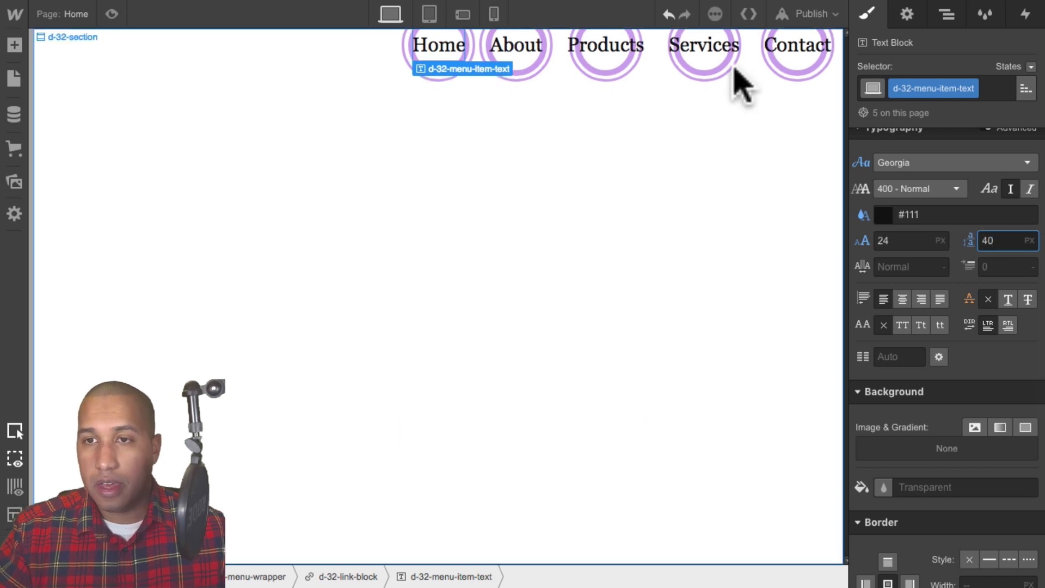
# - Give d-32-menu-wrapper a top margin of 50 and test the menu's hover animations in preview
pyautogui.click(750, 56)
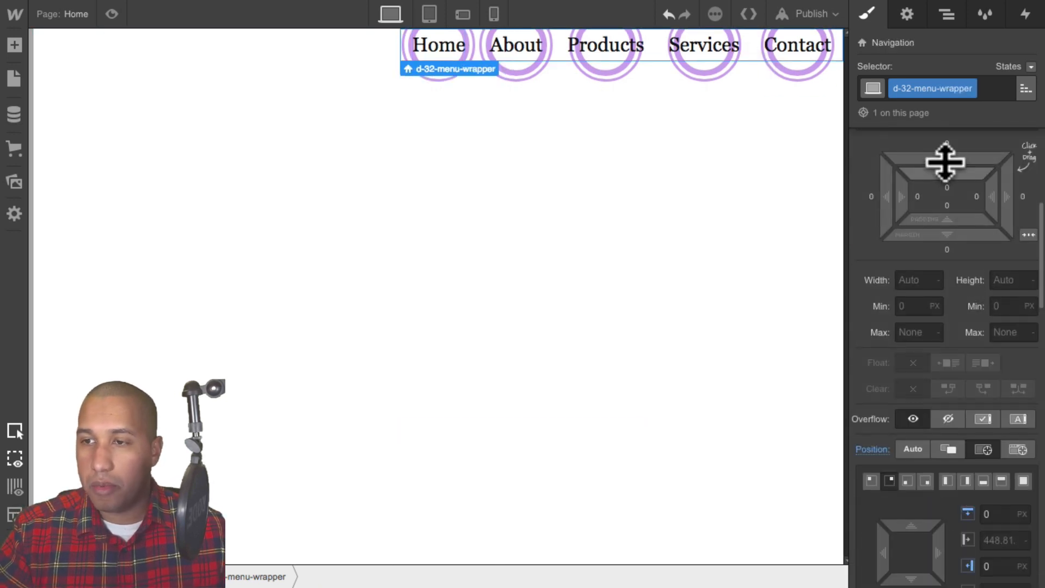
pyautogui.moveTo(946, 159); pyautogui.dragTo(956, 36)
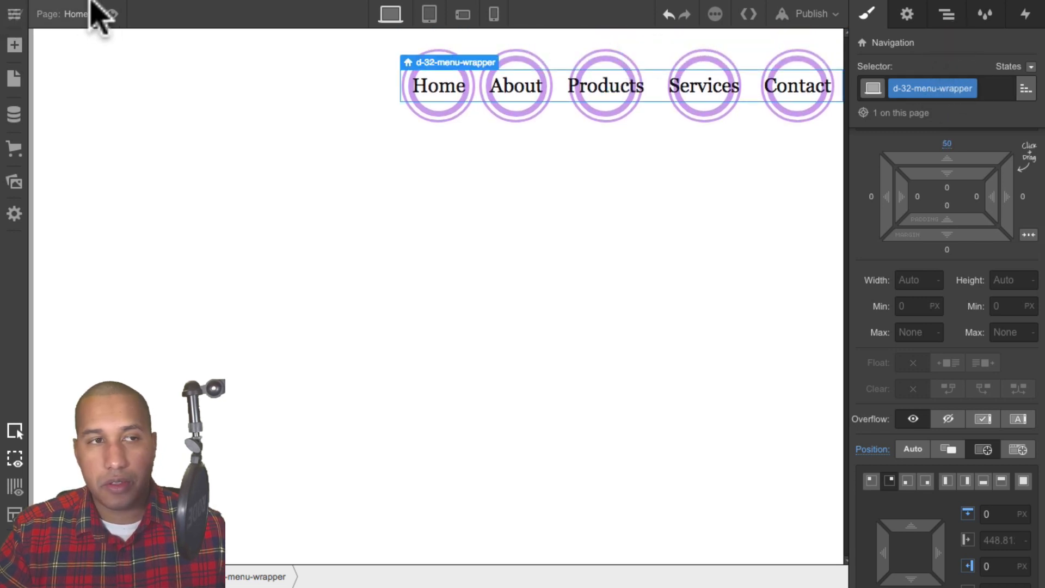
pyautogui.click(112, 14)
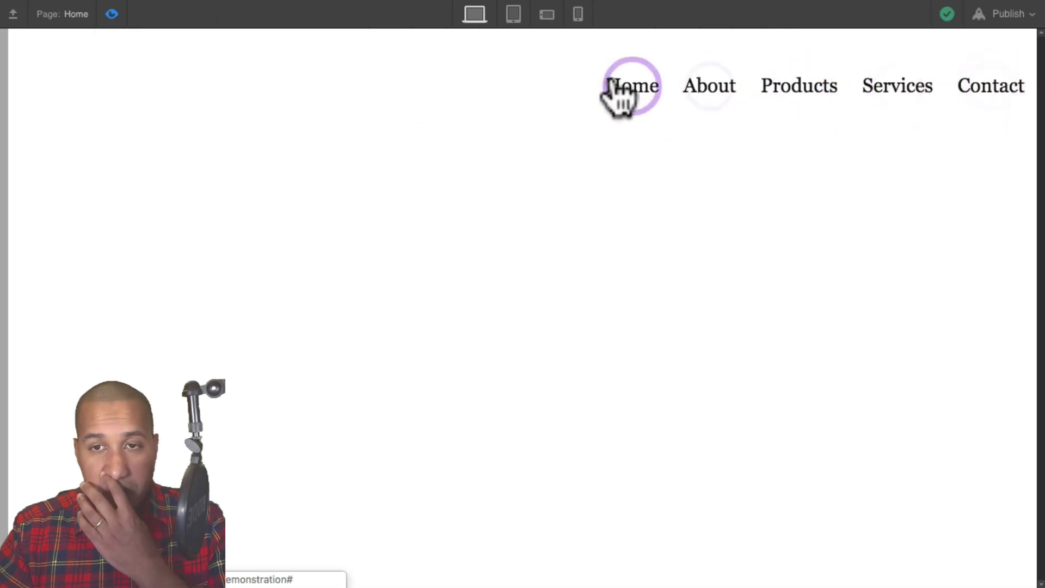
pyautogui.click(111, 14)
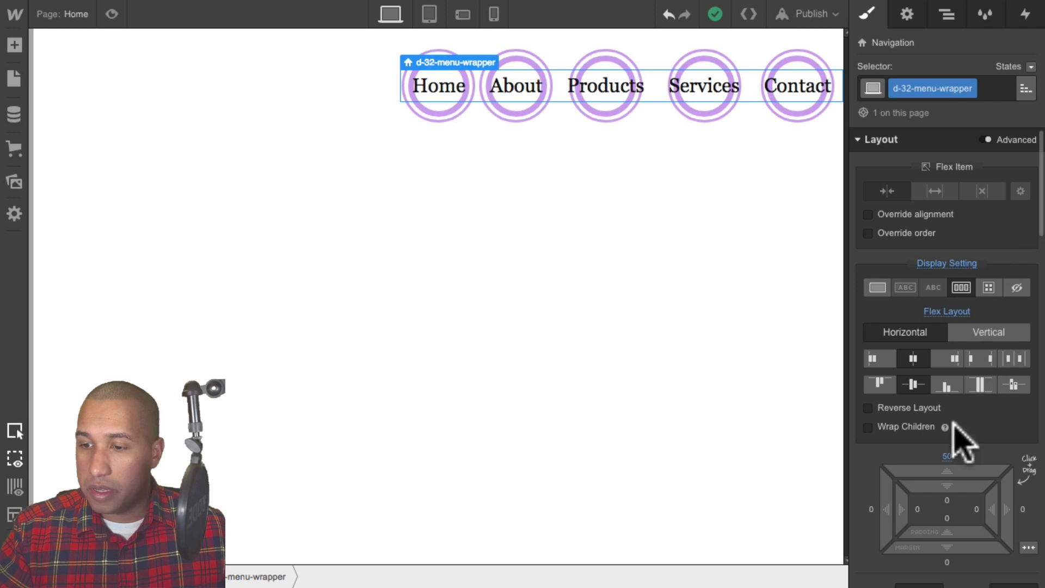
# - Give d-32-menu-wrapper a right margin of 50 and check the menu's placement and hover effect in preview
pyautogui.scroll(-1, 954, 424)
pyautogui.moveTo(1011, 482); pyautogui.dragTo(1029, 503)
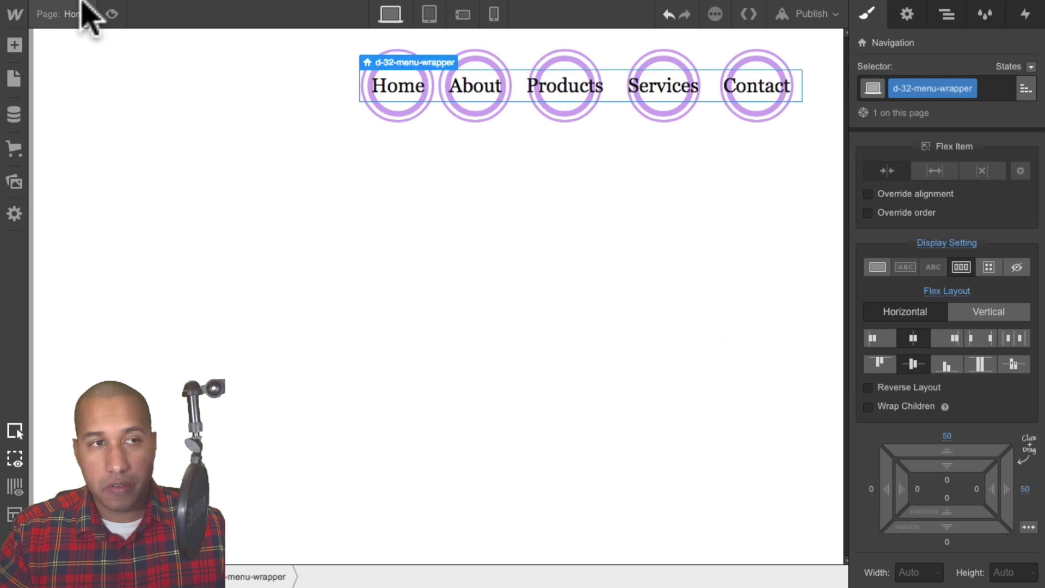
pyautogui.click(111, 14)
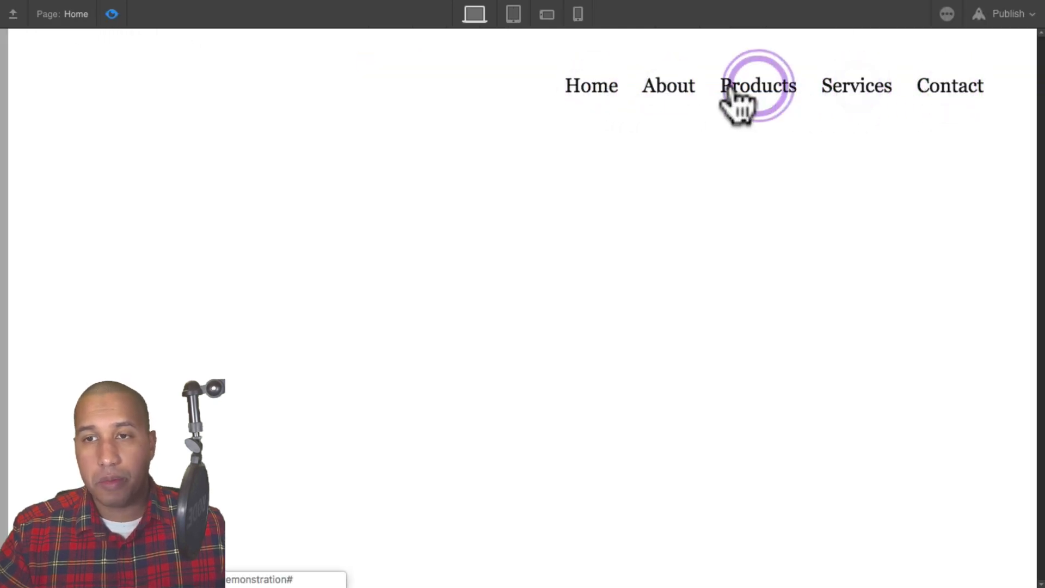
pyautogui.click(109, 12)
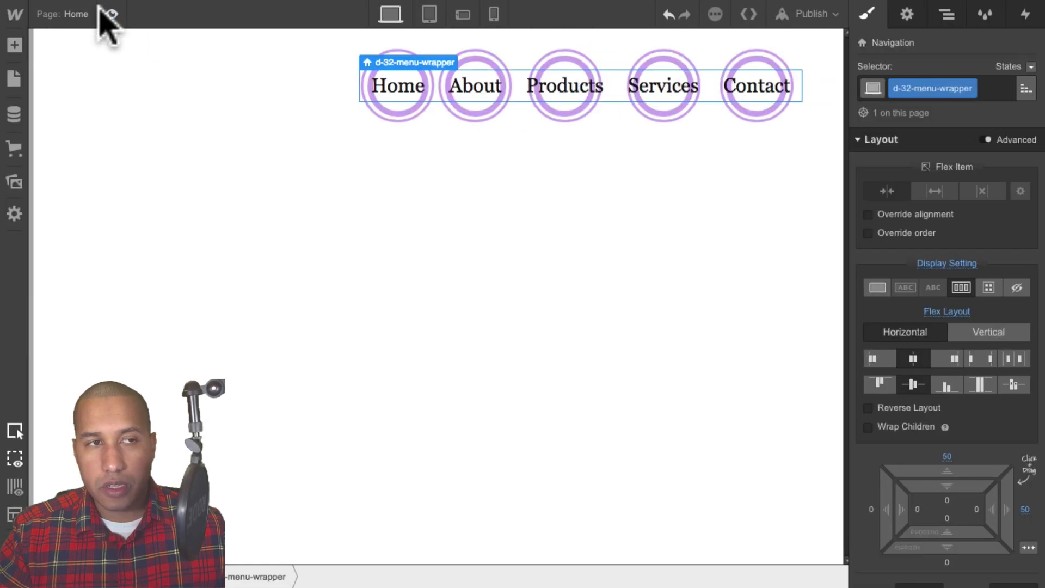
# - Set the width and height of d-32-circle-1 to 45 px
pyautogui.click(947, 17)
pyautogui.click(925, 151)
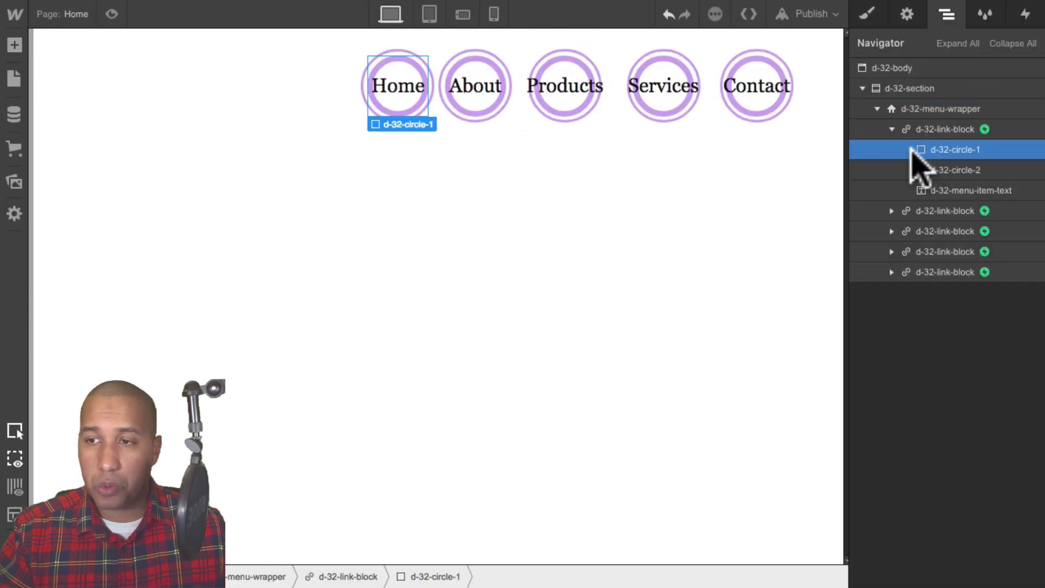
pyautogui.click(868, 15)
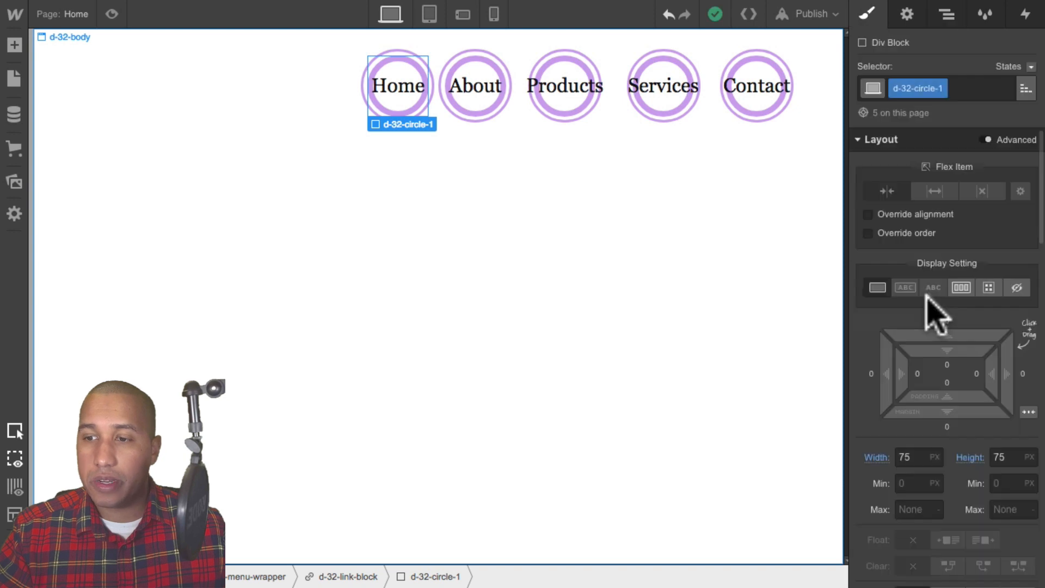
pyautogui.scroll(-2, 930, 313)
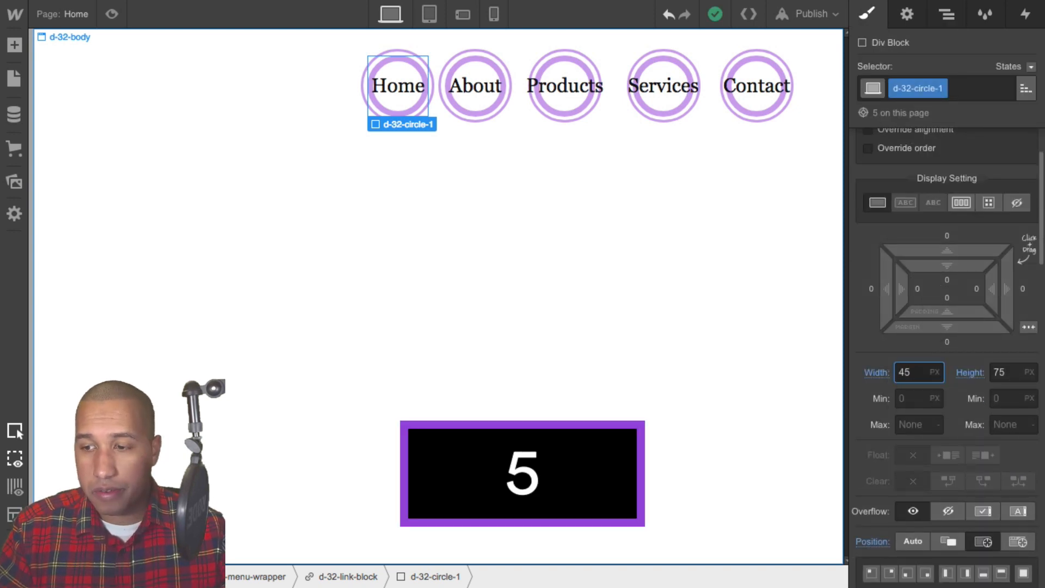
pyautogui.press('Tab')
pyautogui.write('45')
pyautogui.press('Return')
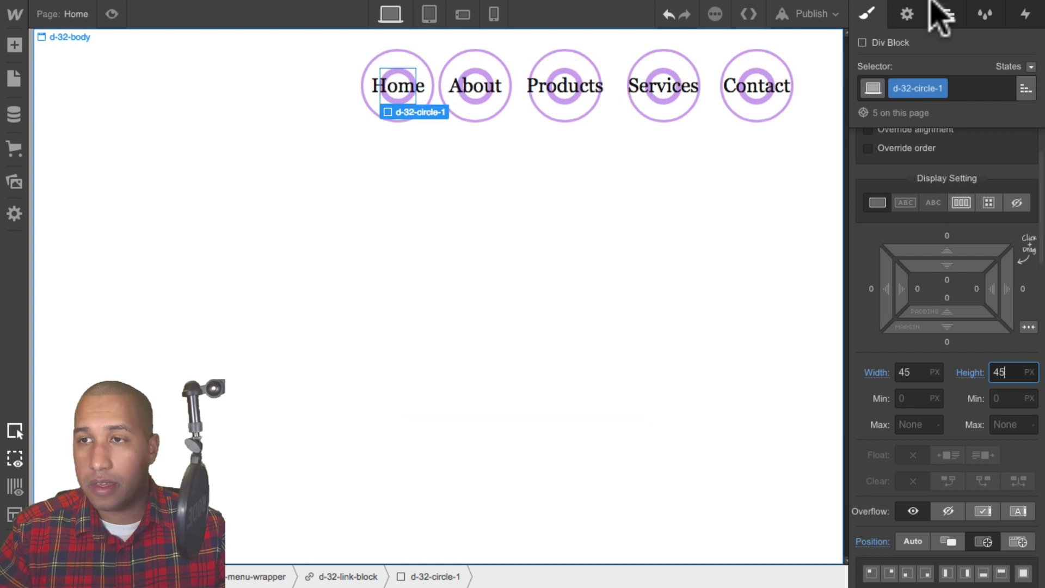
# - Set the width and height of d-32-circle-2 to 60 px and test the smaller rings in preview
pyautogui.click(946, 13)
pyautogui.click(945, 167)
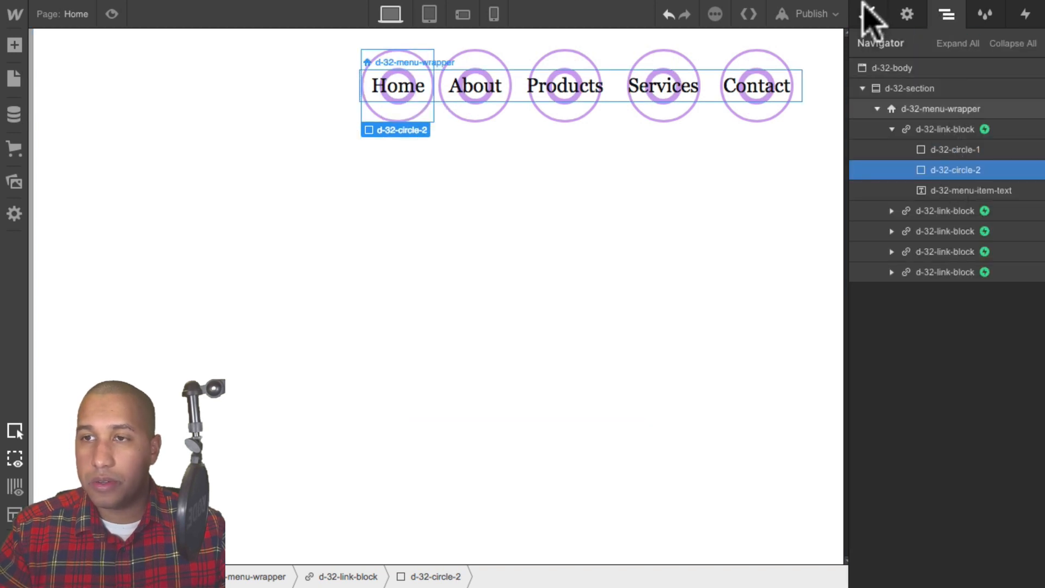
pyautogui.click(866, 14)
pyautogui.write('60')
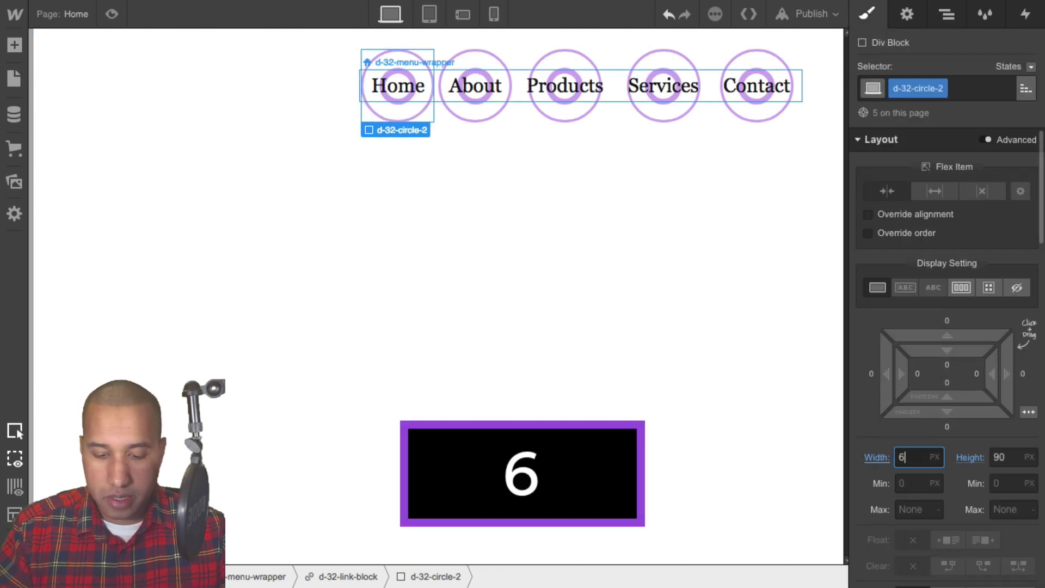
pyautogui.press('Tab')
pyautogui.write('60')
pyautogui.press('Return')
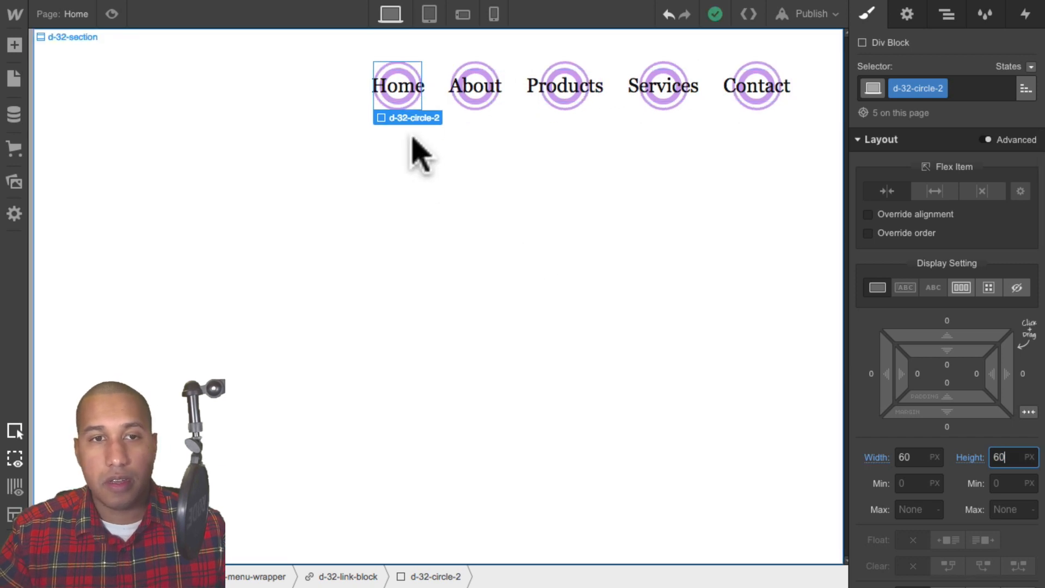
pyautogui.click(111, 13)
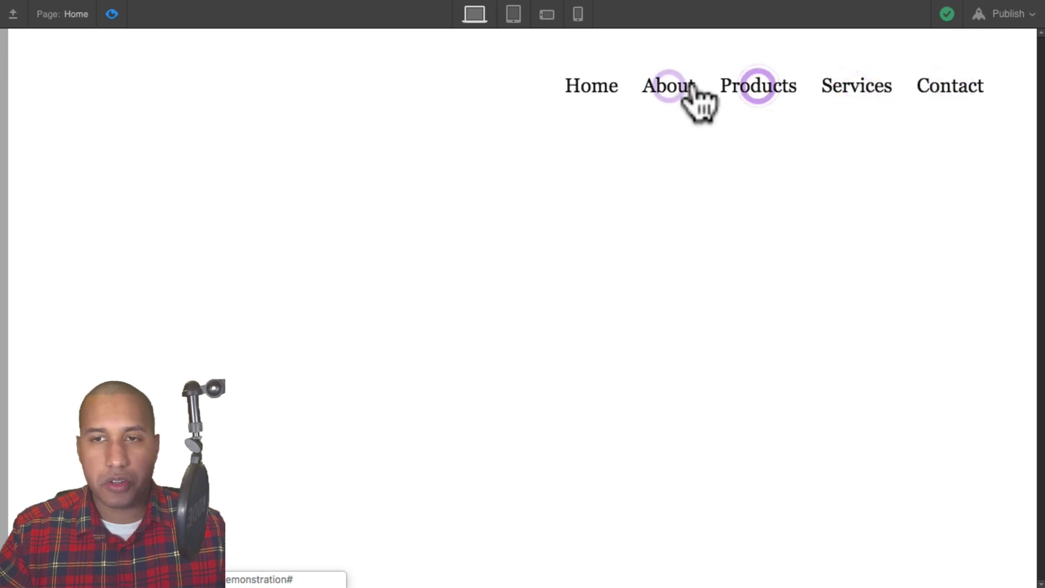
pyautogui.click(117, 14)
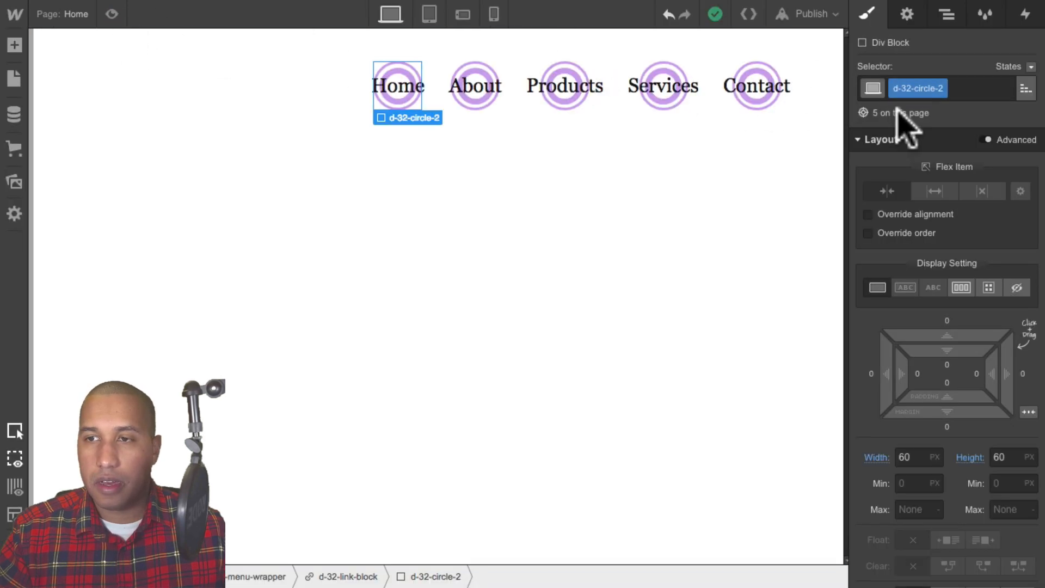
# - Reduce the border width of d-32-circle-1 to 5 px and test the menu's hover animations in preview
pyautogui.click(947, 15)
pyautogui.click(956, 149)
pyautogui.click(868, 14)
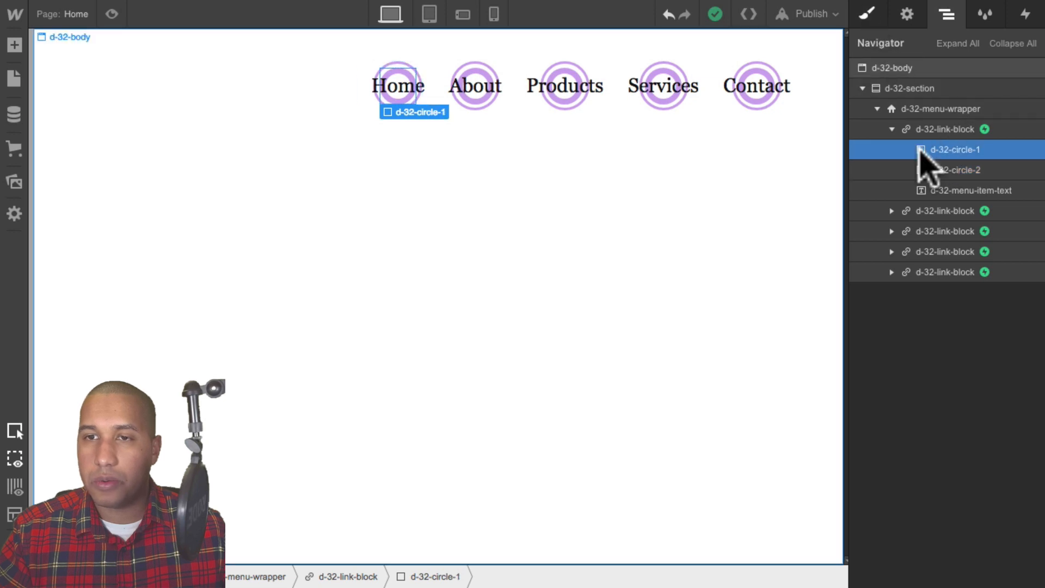
pyautogui.scroll(-10, 996, 348)
pyautogui.scroll(-8, 996, 354)
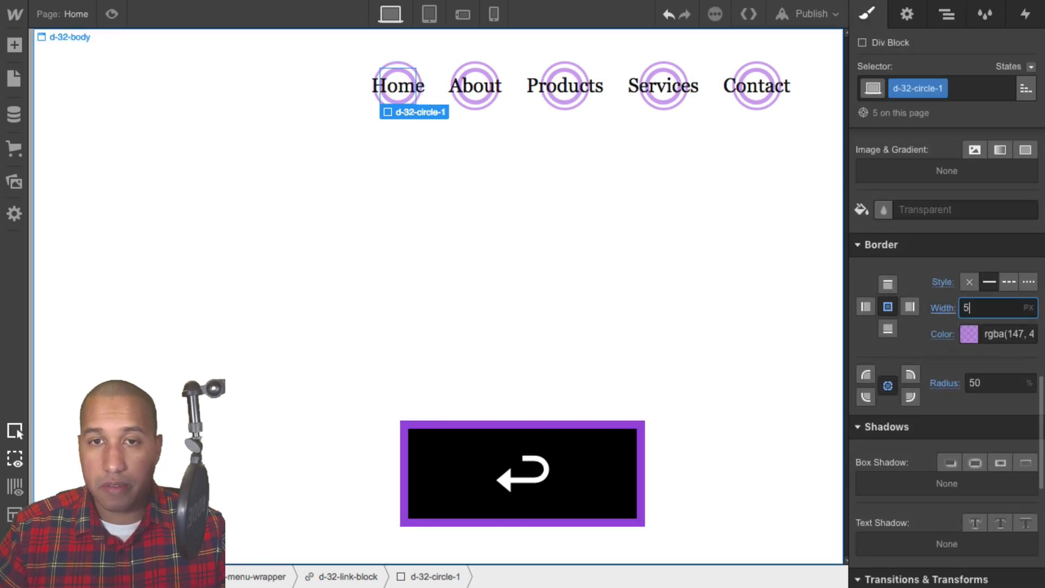
pyautogui.click(112, 14)
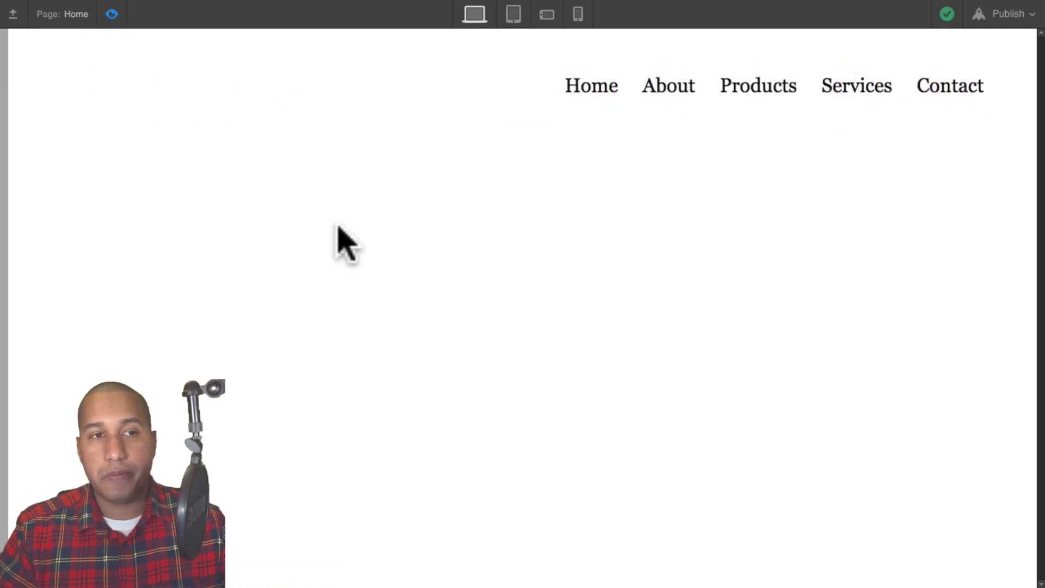
# - Leave the preview and full-screen view, switch to the published Daily Interaction #32 demo page, and test its menu hover animations
pyautogui.press('super+shift+p')
pyautogui.click(306, 203)
pyautogui.click(246, 7)
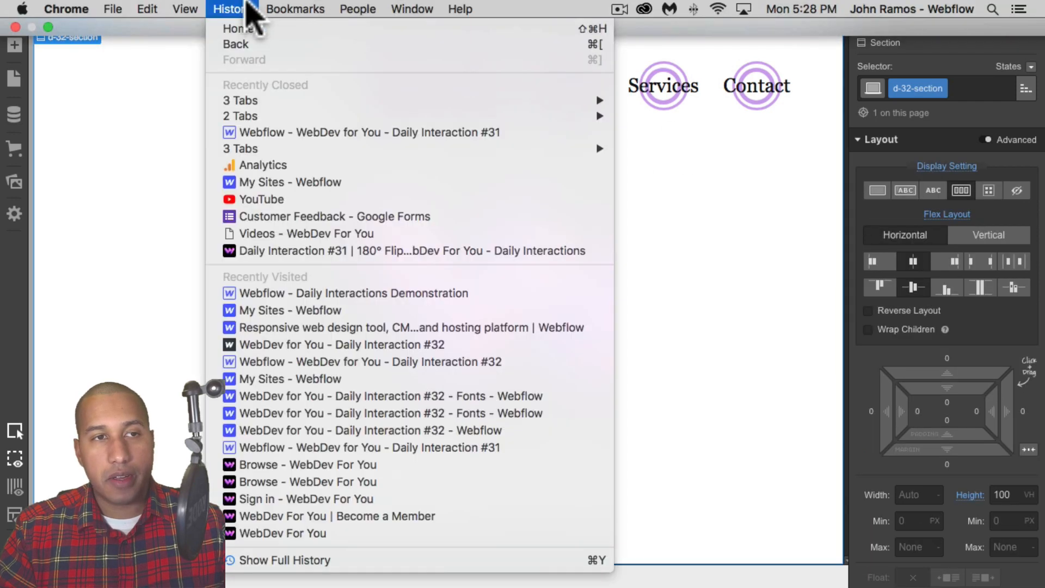
pyautogui.moveTo(185, 9)
pyautogui.click(245, 47)
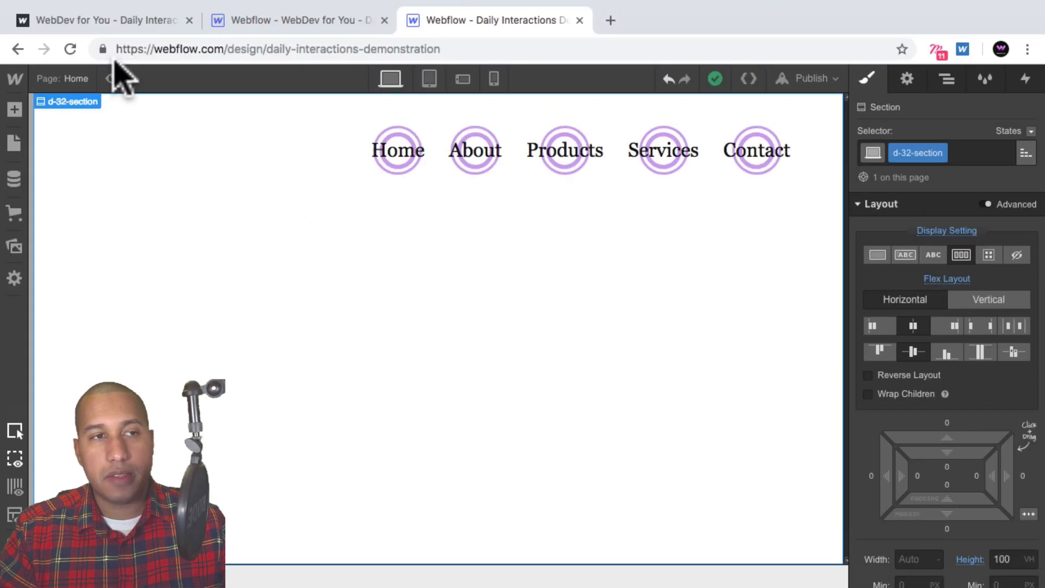
pyautogui.click(127, 28)
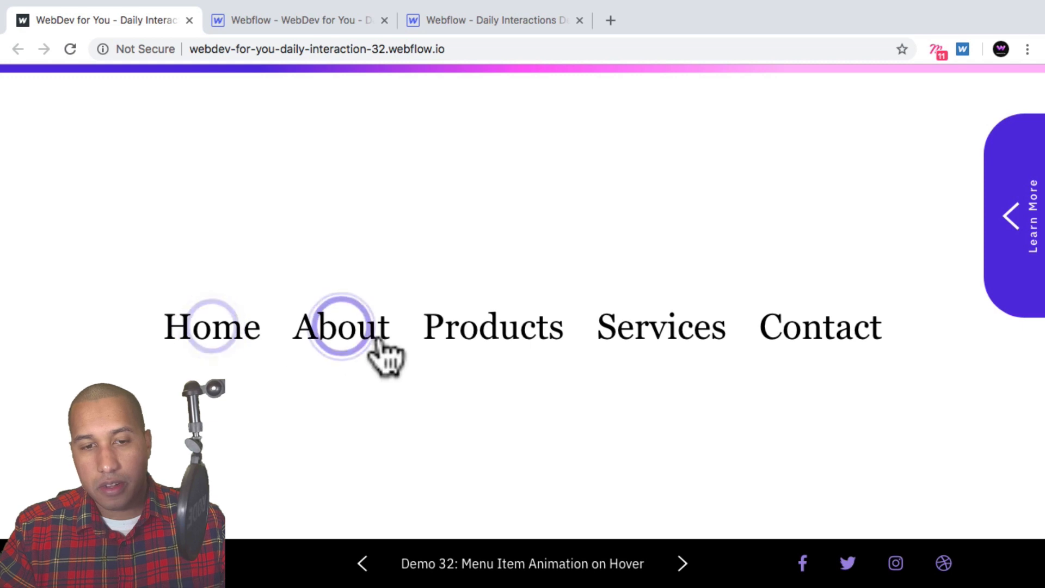